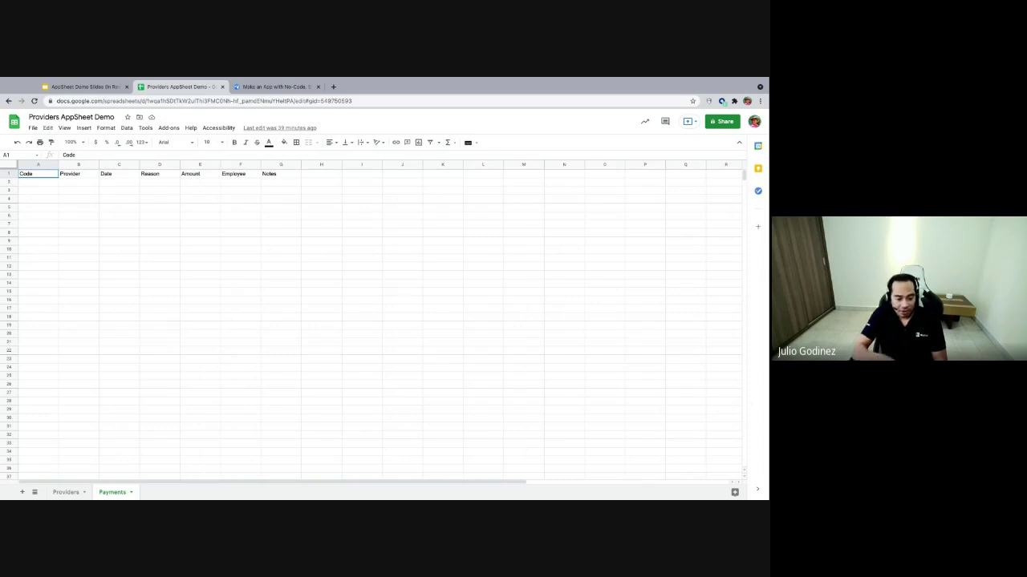
- Compare the column headers of the Providers and Payments sheets, focusing on the Provider column in Payments
{"action": "left_click", "coordinate": [66, 491]}
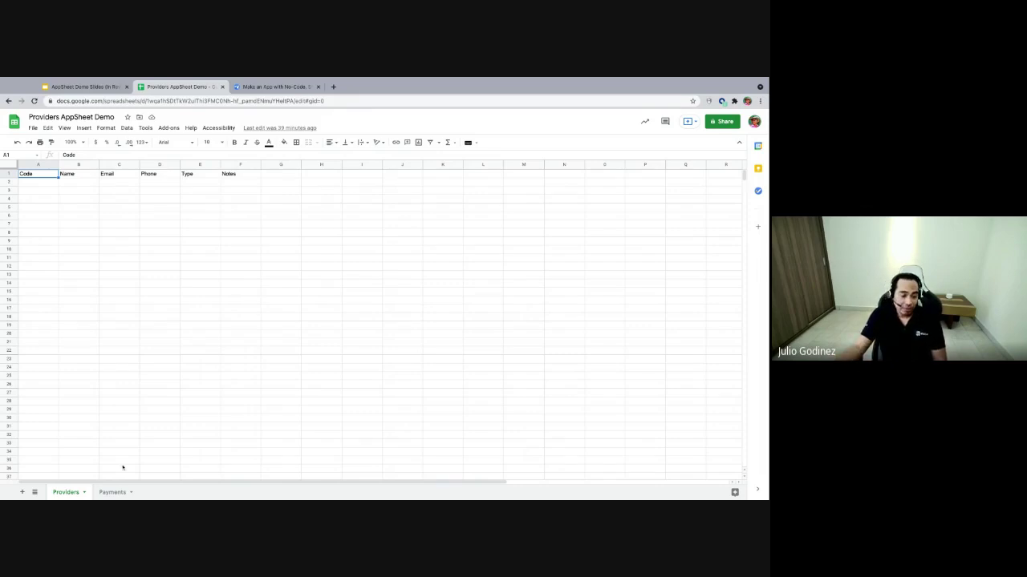
{"action": "left_click", "coordinate": [115, 493]}
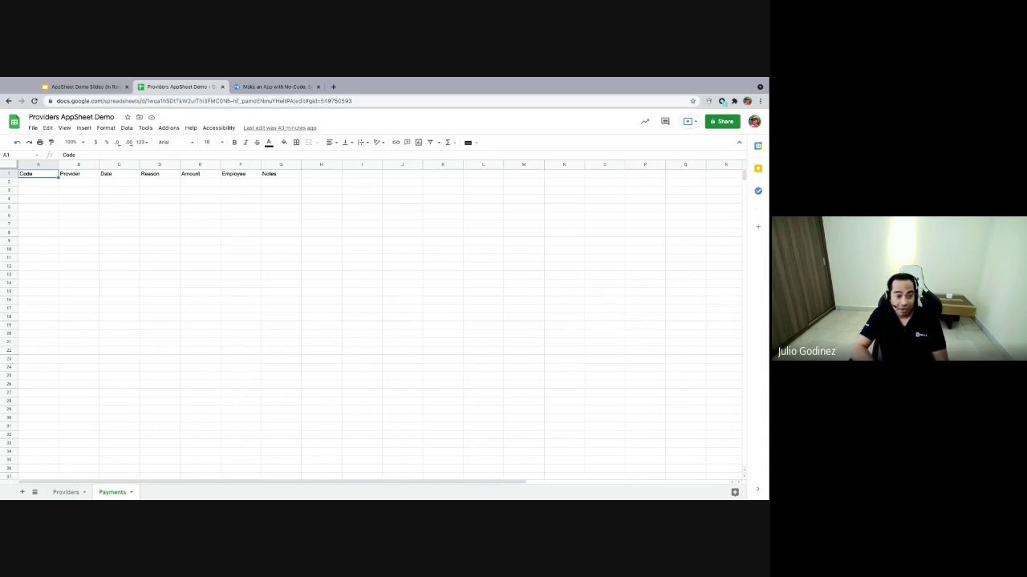
{"action": "left_click", "coordinate": [65, 492]}
{"action": "left_click", "coordinate": [111, 492]}
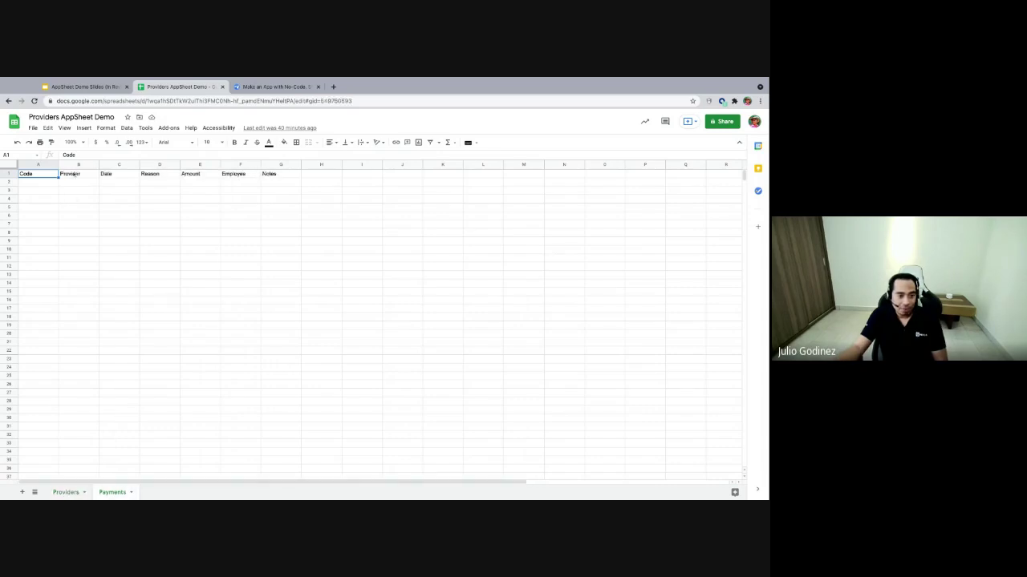
{"action": "left_click", "coordinate": [65, 493]}
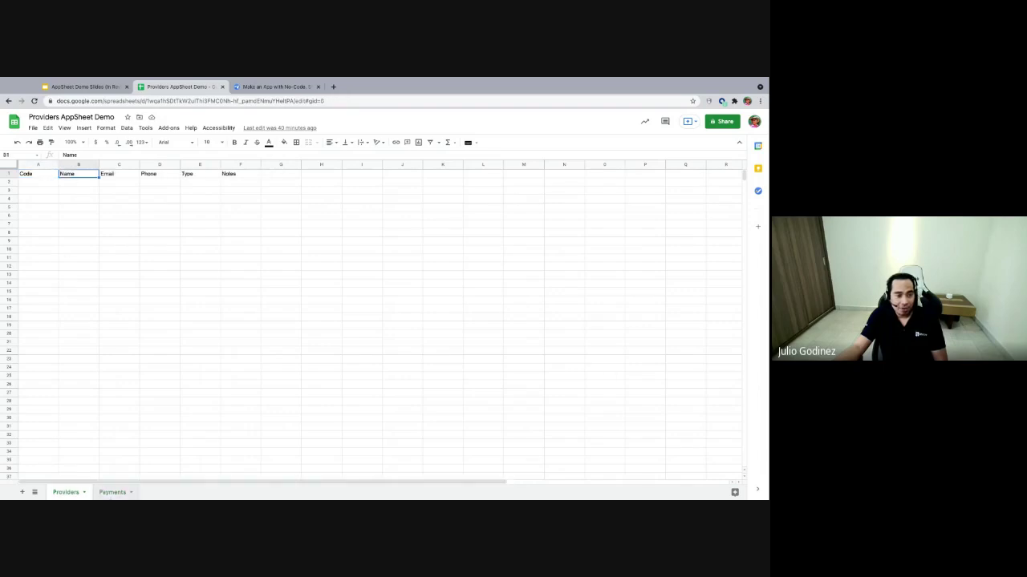
{"action": "left_click", "coordinate": [111, 493]}
{"action": "left_click", "coordinate": [81, 175]}
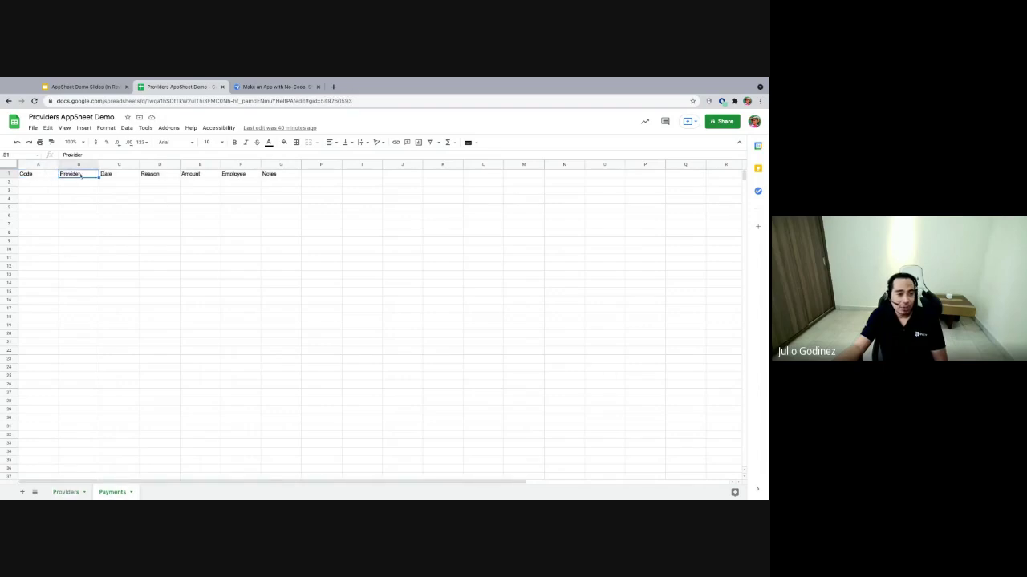
{"action": "left_click", "coordinate": [78, 183]}
{"action": "left_click", "coordinate": [73, 192]}
{"action": "key", "text": "ctrl+c"}
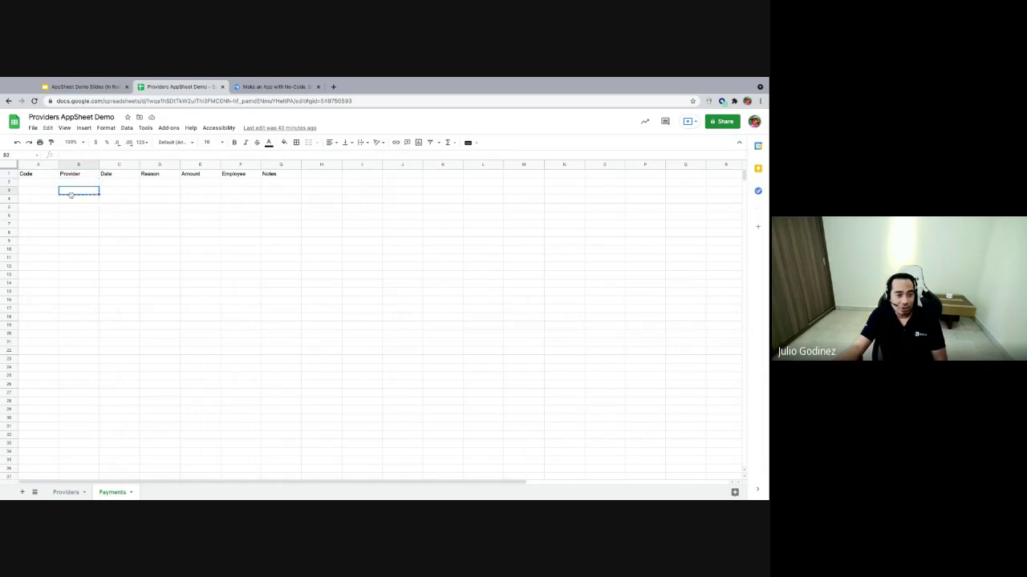
{"action": "key", "text": "Escape"}
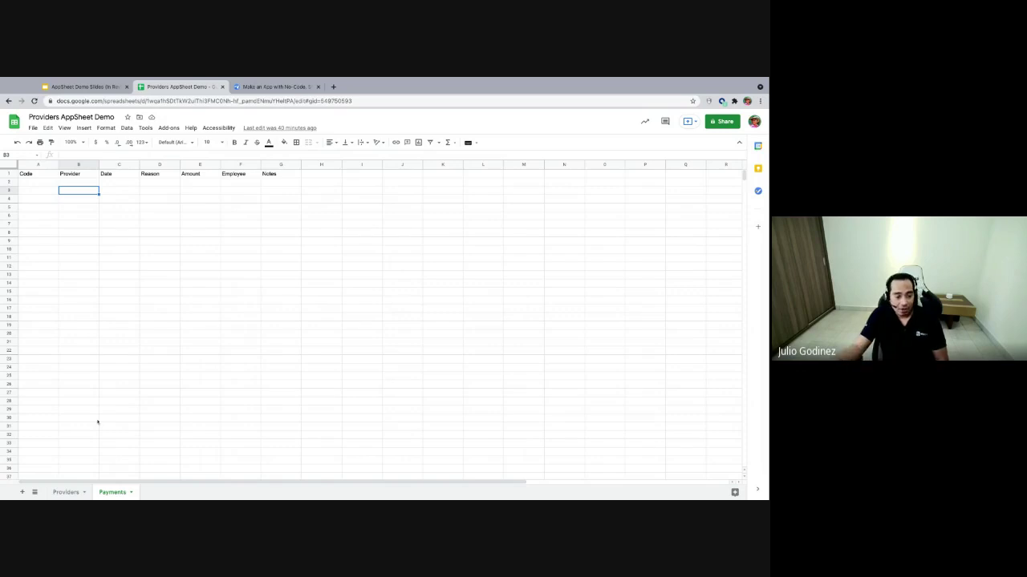
- Review the Date, Reason, Amount, Employee and Notes headers in the Payments sheet, including a look back at the Providers sheet
{"action": "left_click", "coordinate": [113, 179]}
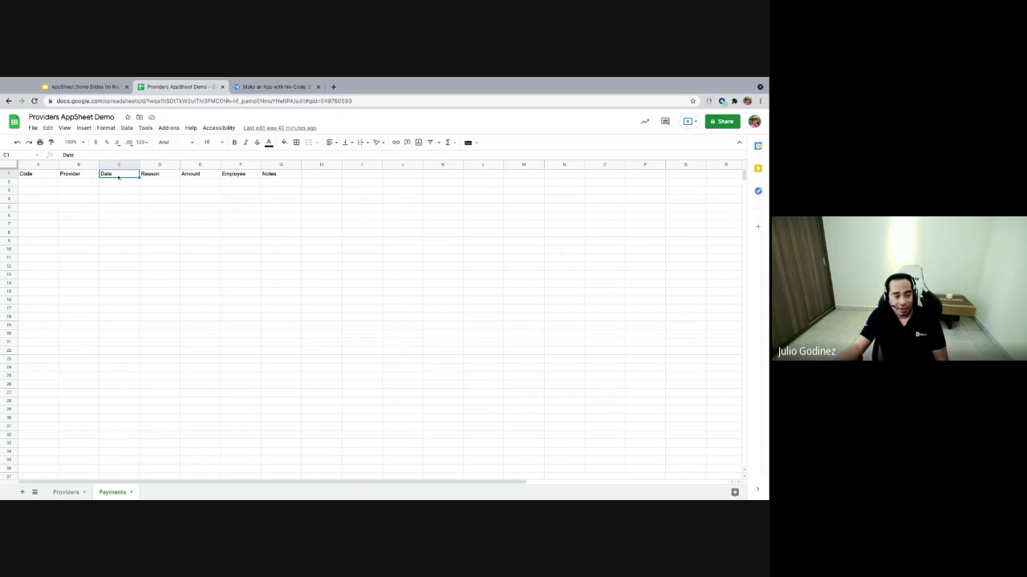
{"action": "left_click", "coordinate": [148, 180]}
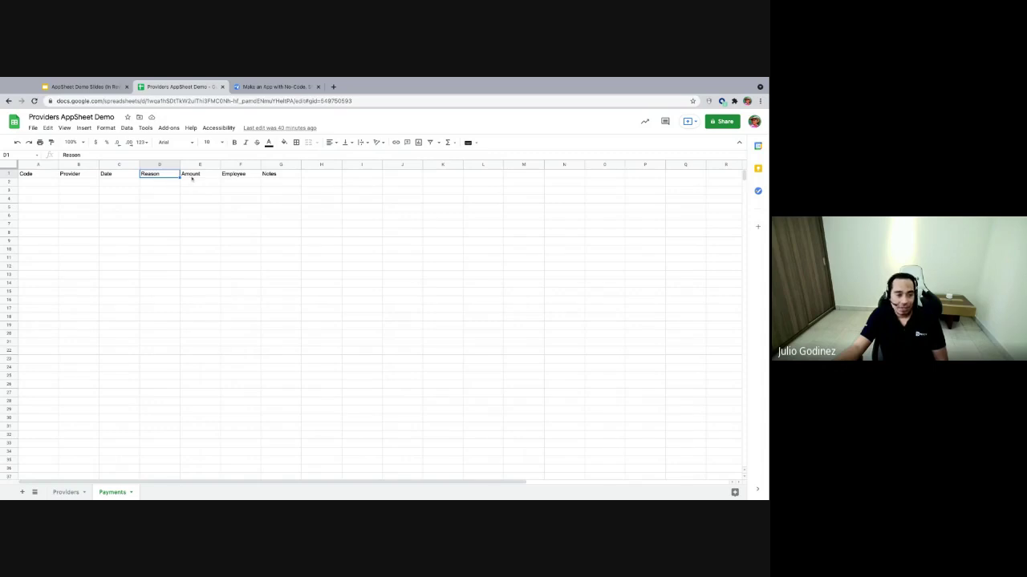
{"action": "left_click", "coordinate": [196, 178]}
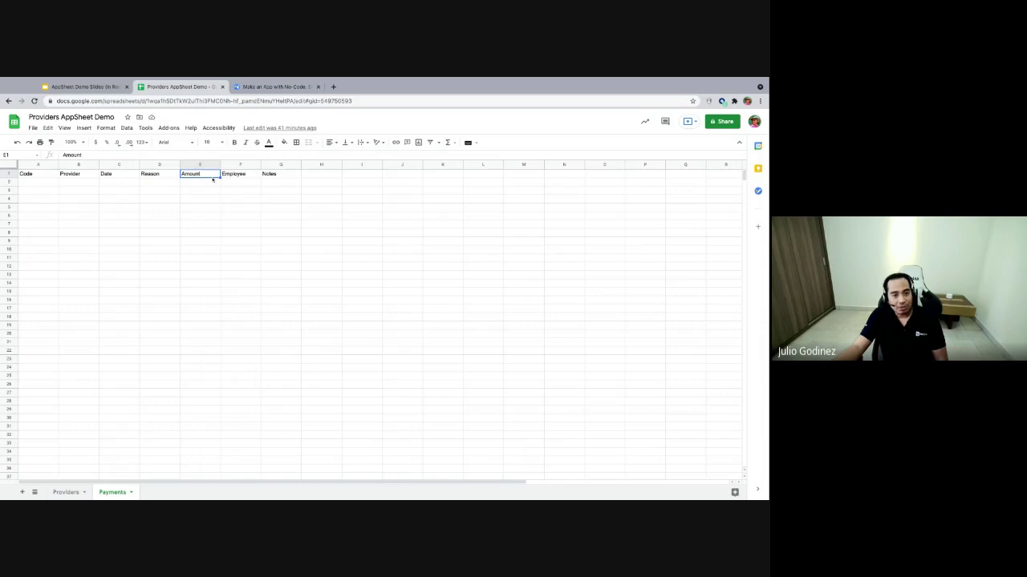
{"action": "left_click", "coordinate": [238, 178]}
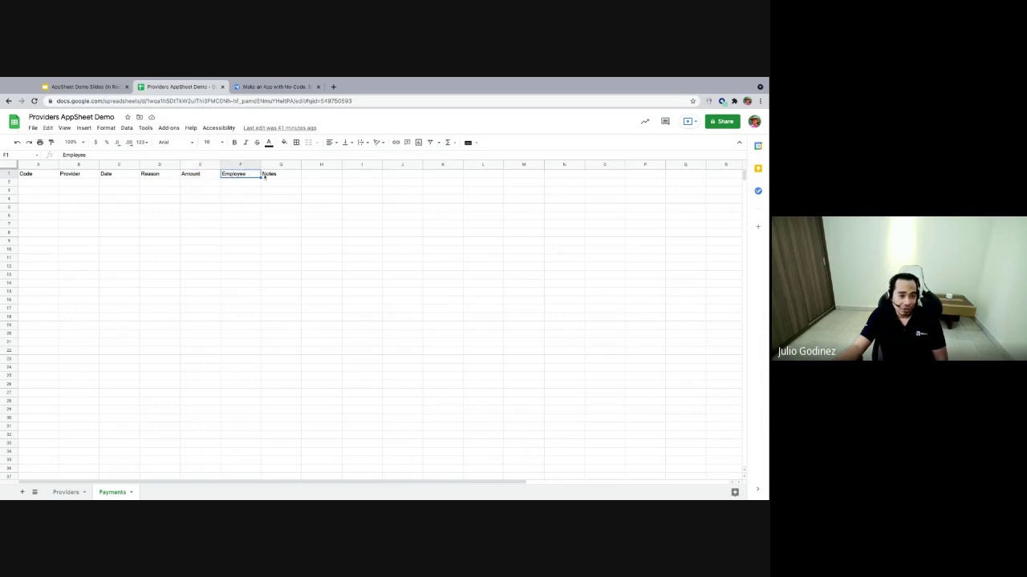
{"action": "left_click", "coordinate": [270, 178]}
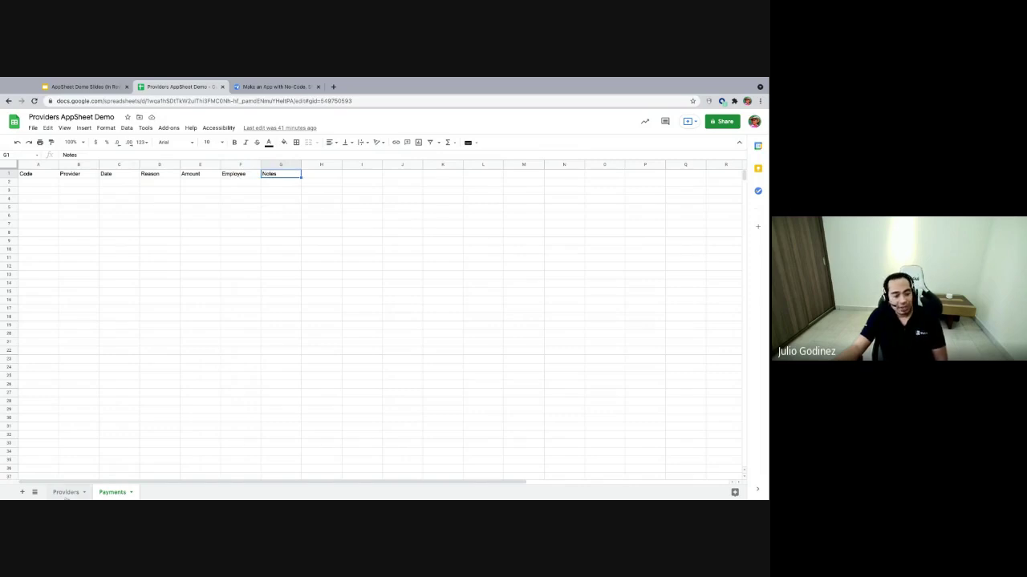
{"action": "left_click", "coordinate": [66, 494]}
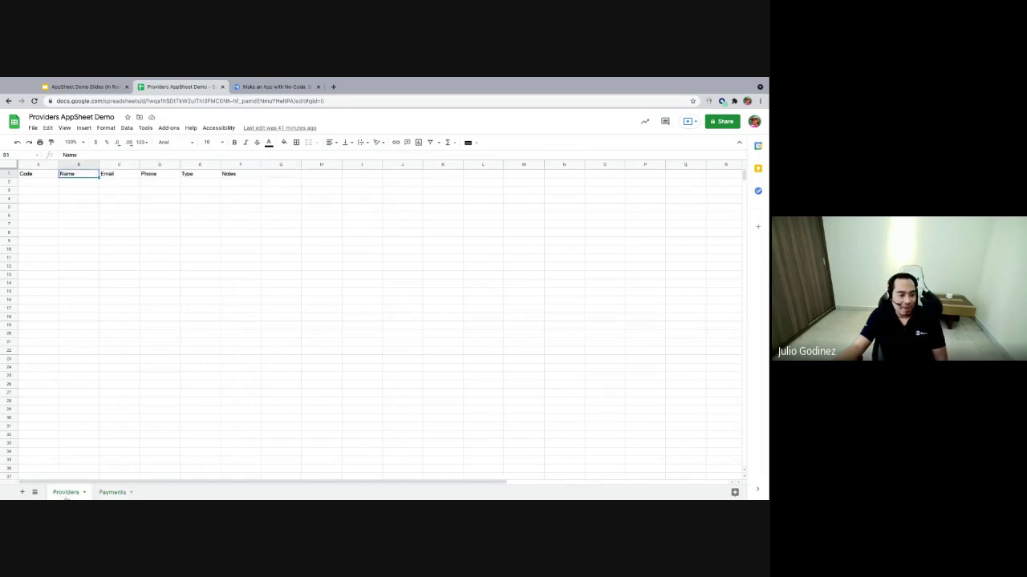
{"action": "left_click", "coordinate": [113, 494]}
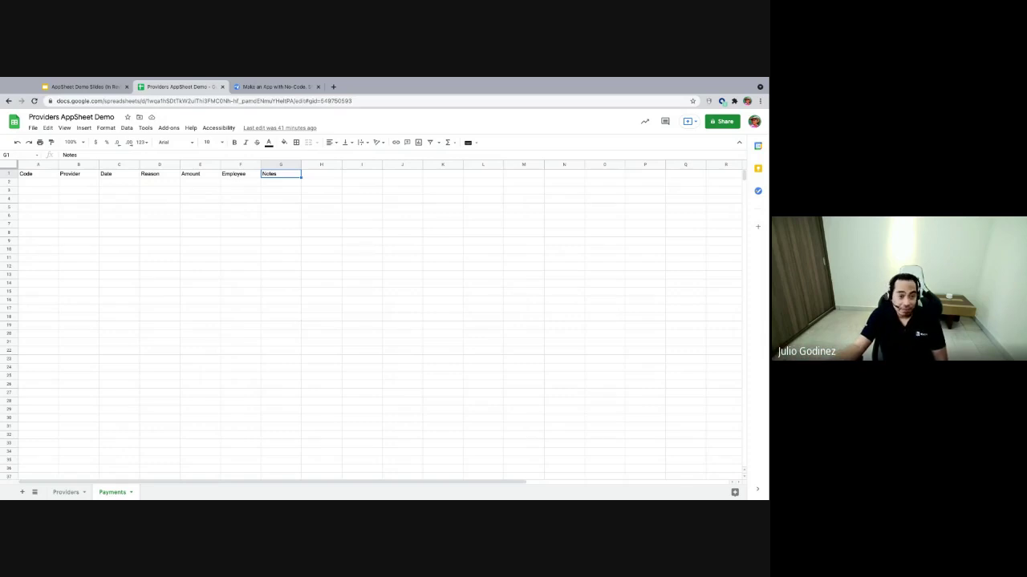
- Switch to the AppSheet site and begin creating a new app that starts with your own data
{"action": "left_click", "coordinate": [263, 90]}
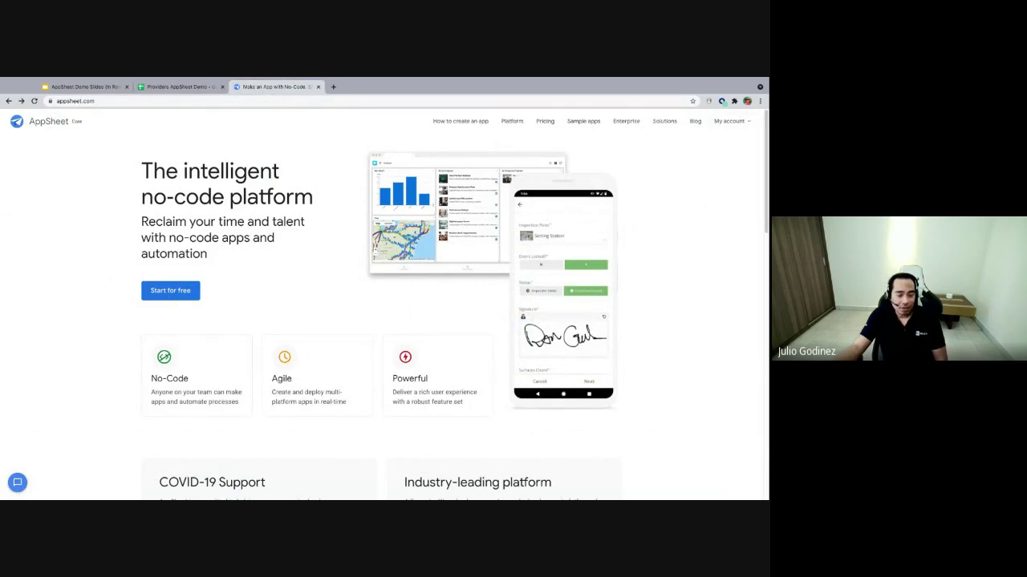
{"action": "key", "text": "F5"}
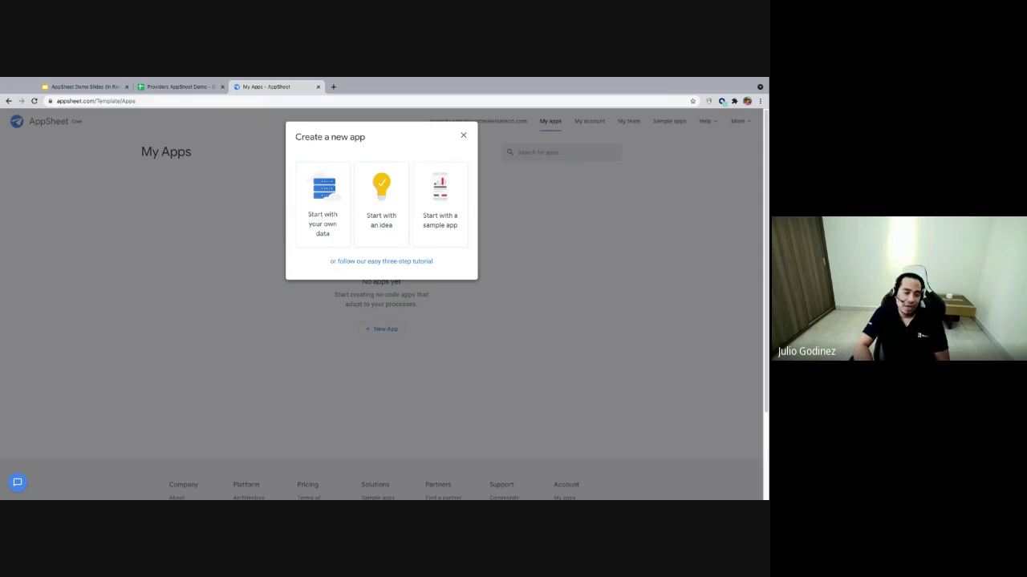
{"action": "left_click", "coordinate": [324, 211]}
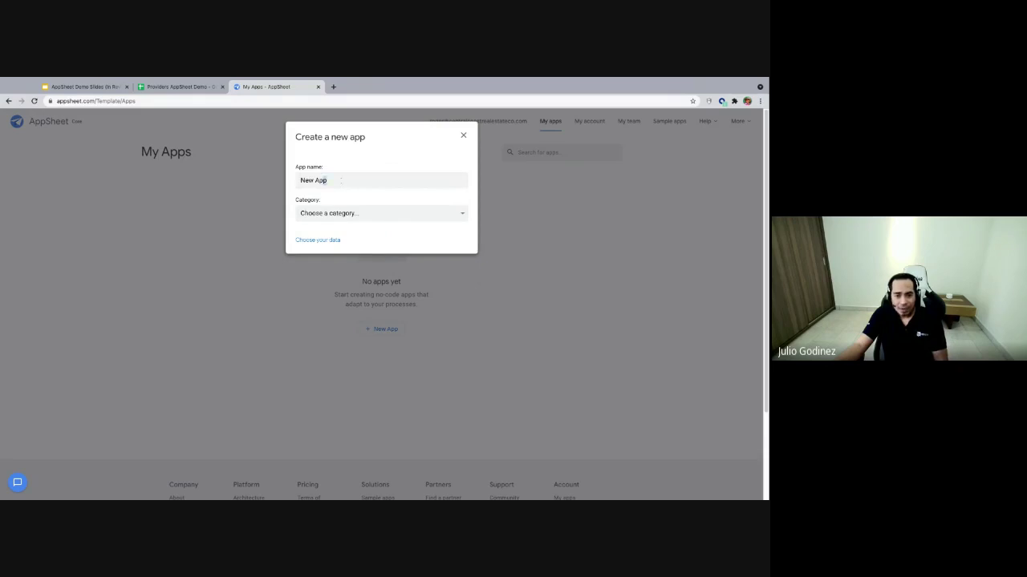
- Name the new app HiView Providers and set its category to Other
{"action": "triple_click", "coordinate": [341, 180]}
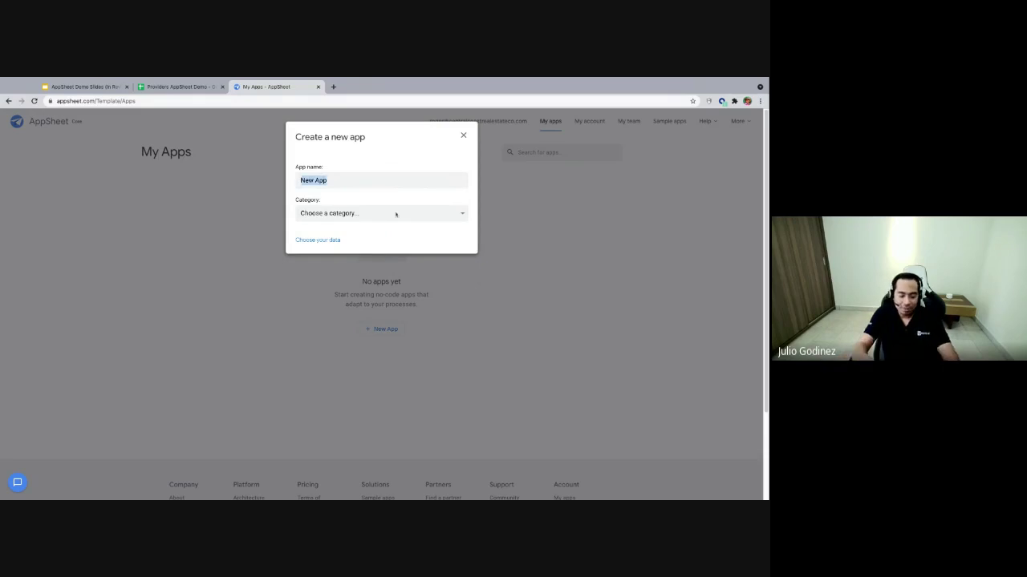
{"action": "type", "text": "HiVo"}
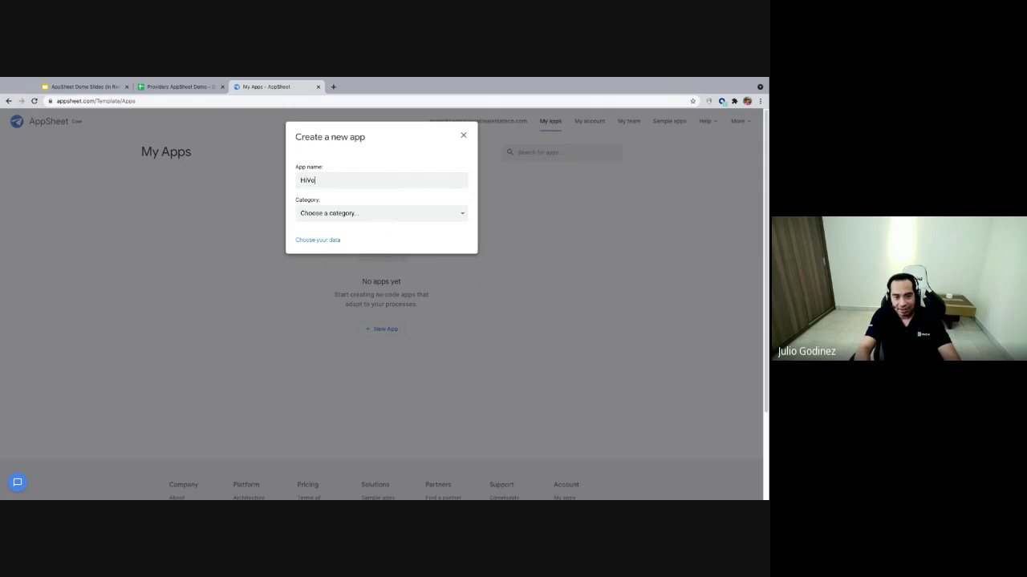
{"action": "key", "text": "BackSpace"}
{"action": "type", "text": "iew "}
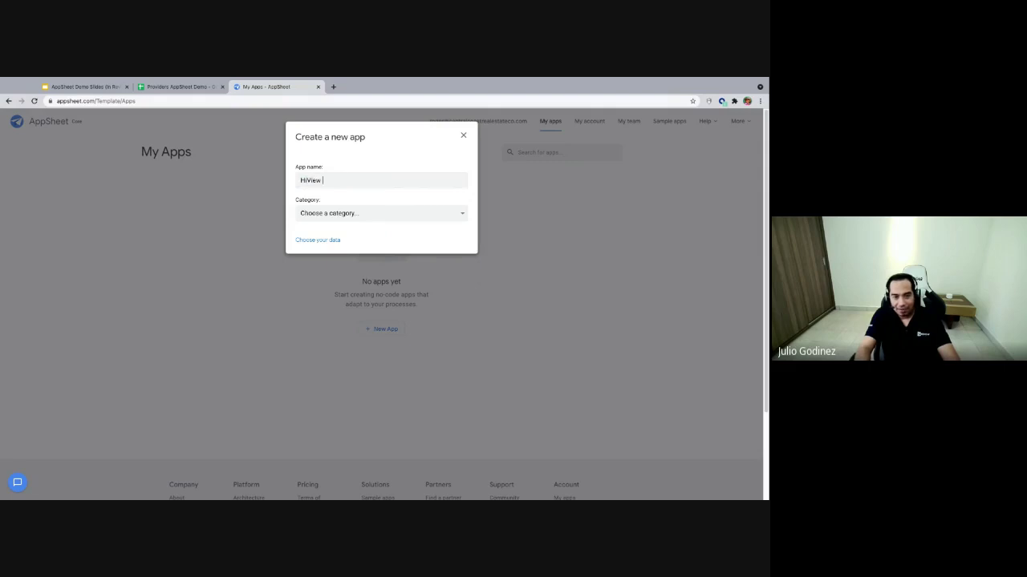
{"action": "type", "text": "Probit"}
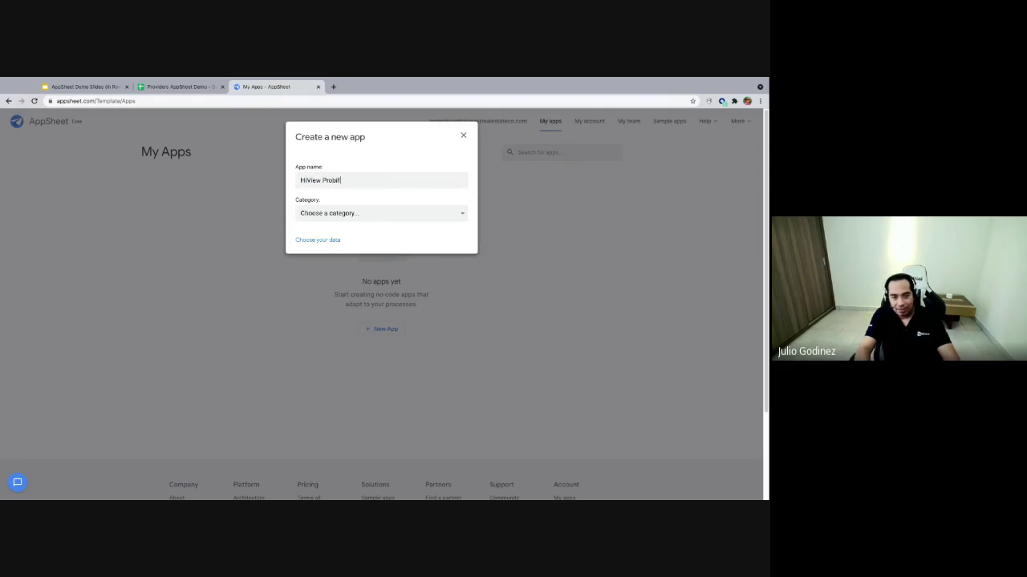
{"action": "key", "text": "BackSpace"}
{"action": "key", "text": "BackSpace"}
{"action": "key", "text": "BackSpace"}
{"action": "type", "text": "viders"}
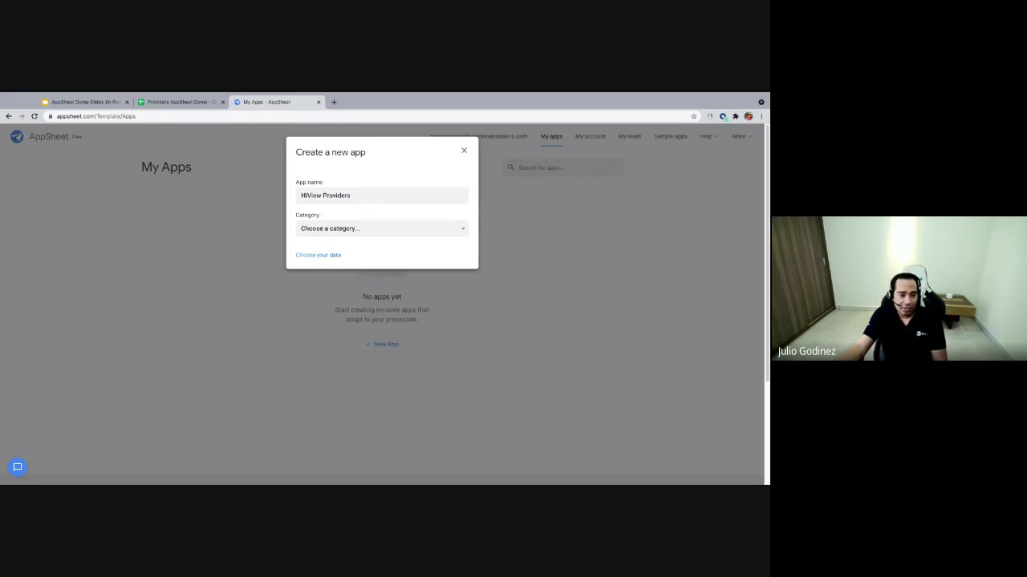
{"action": "left_click", "coordinate": [311, 363]}
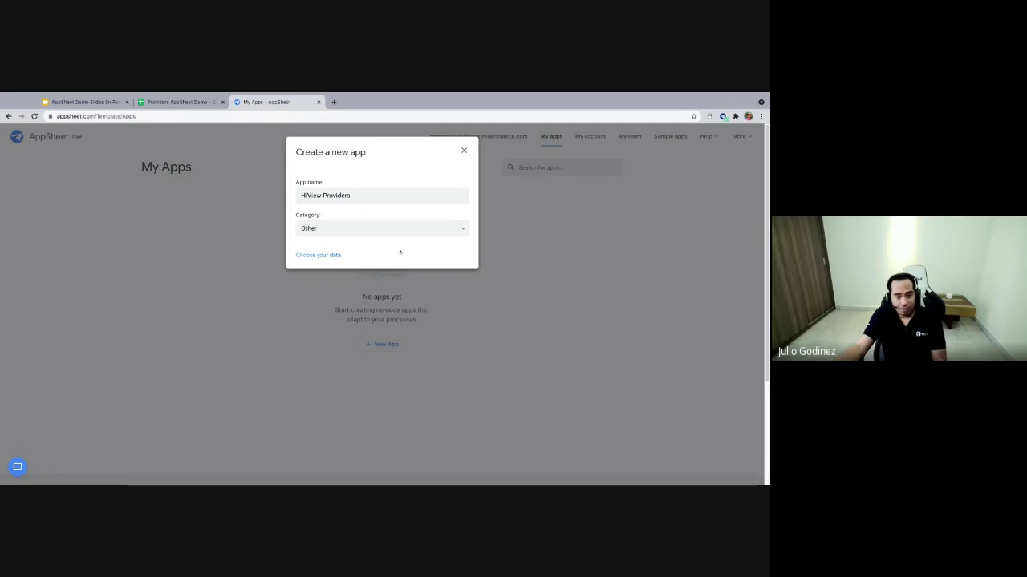
- Create the app from the Providers AppSheet Demo spreadsheet in the AppSheet Demo 09/23 folder and dismiss the welcome message
{"action": "left_click", "coordinate": [311, 255]}
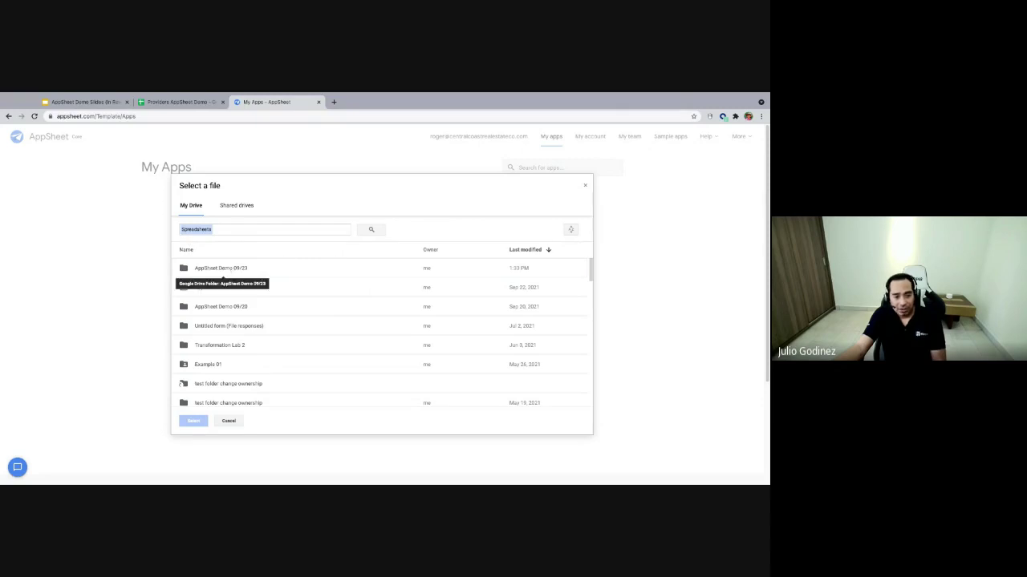
{"action": "double_click", "coordinate": [221, 269]}
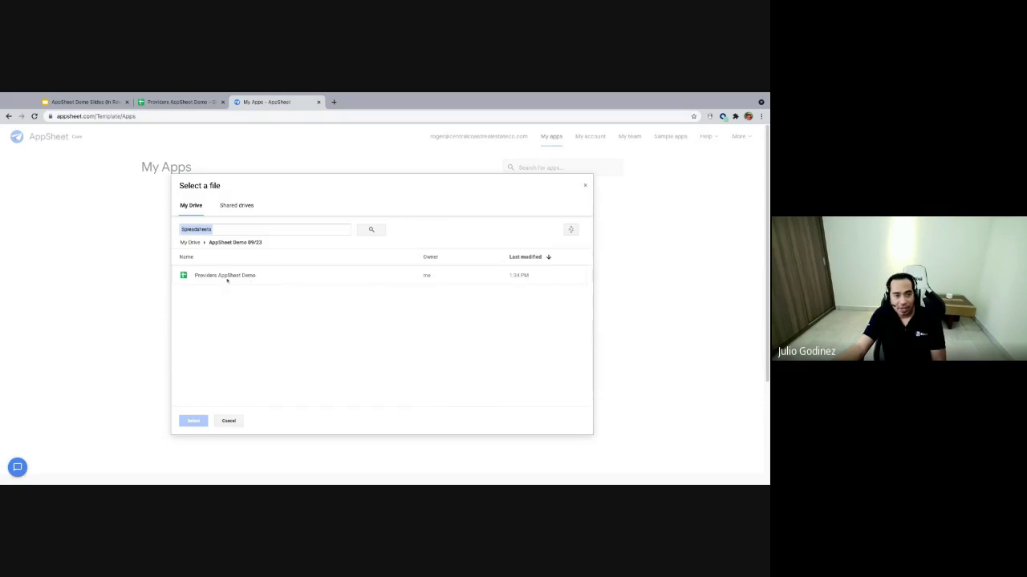
{"action": "left_click", "coordinate": [169, 102]}
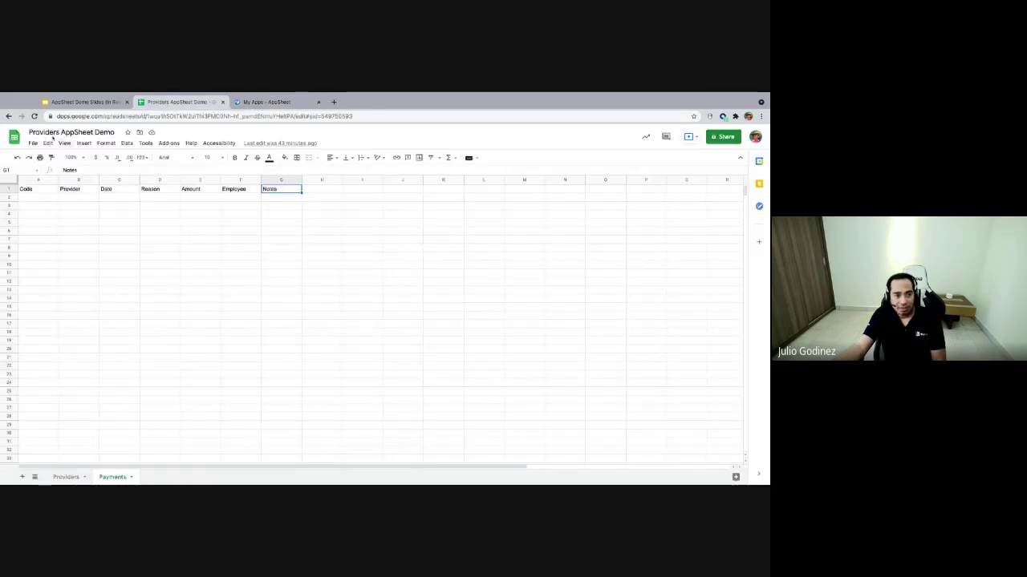
{"action": "left_click", "coordinate": [272, 102]}
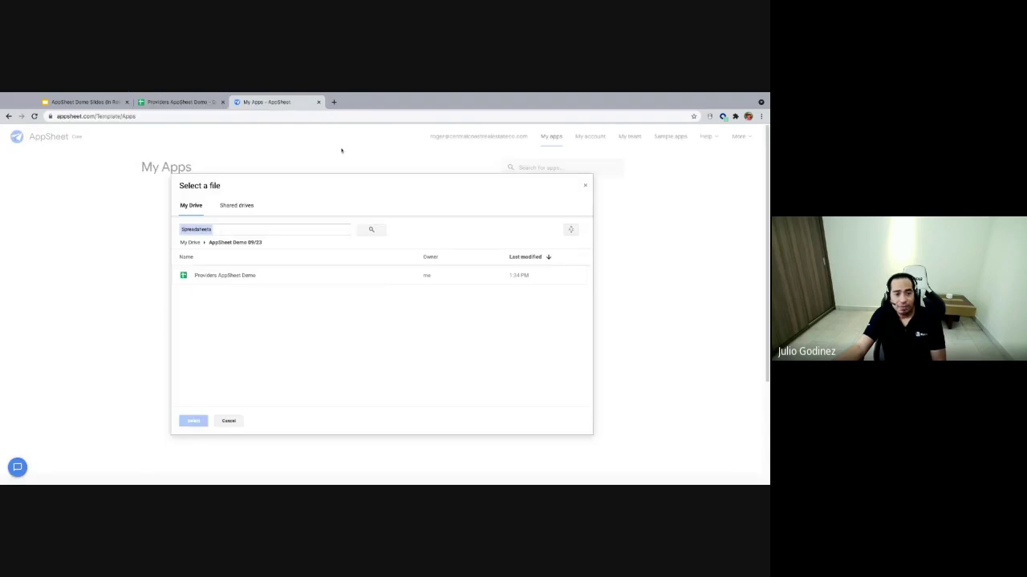
{"action": "left_click", "coordinate": [227, 277]}
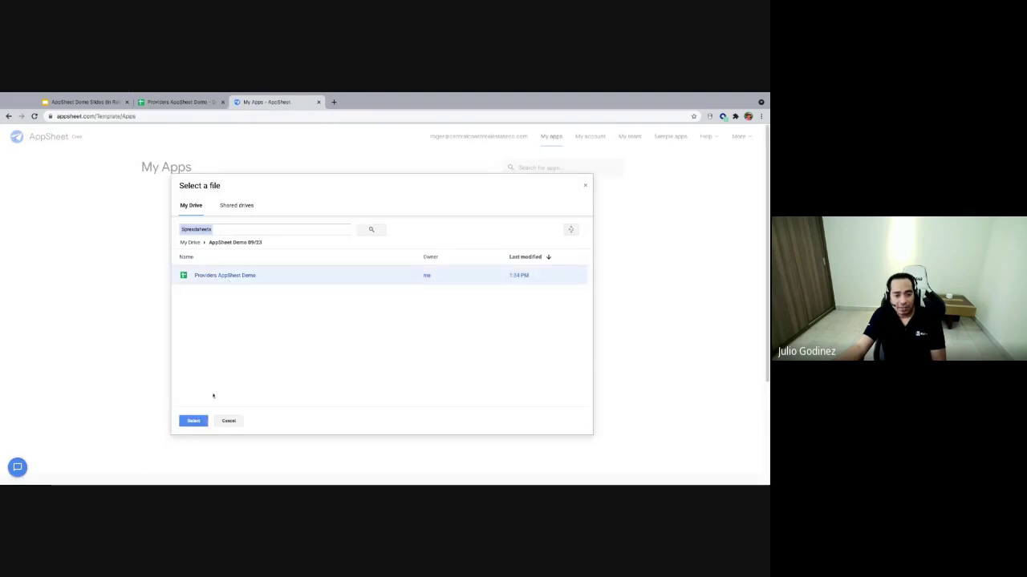
{"action": "left_click", "coordinate": [198, 422]}
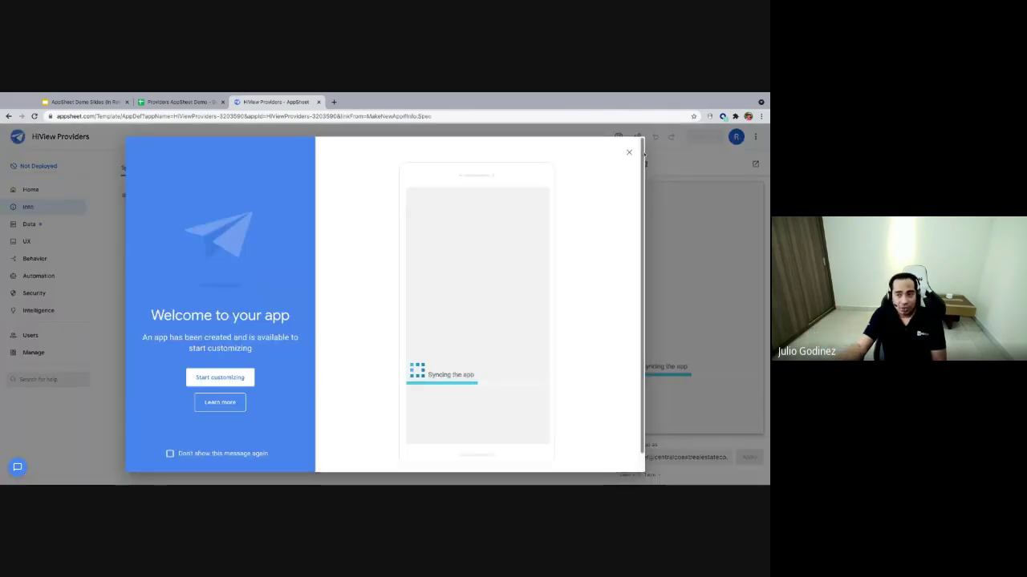
{"action": "left_click", "coordinate": [628, 153]}
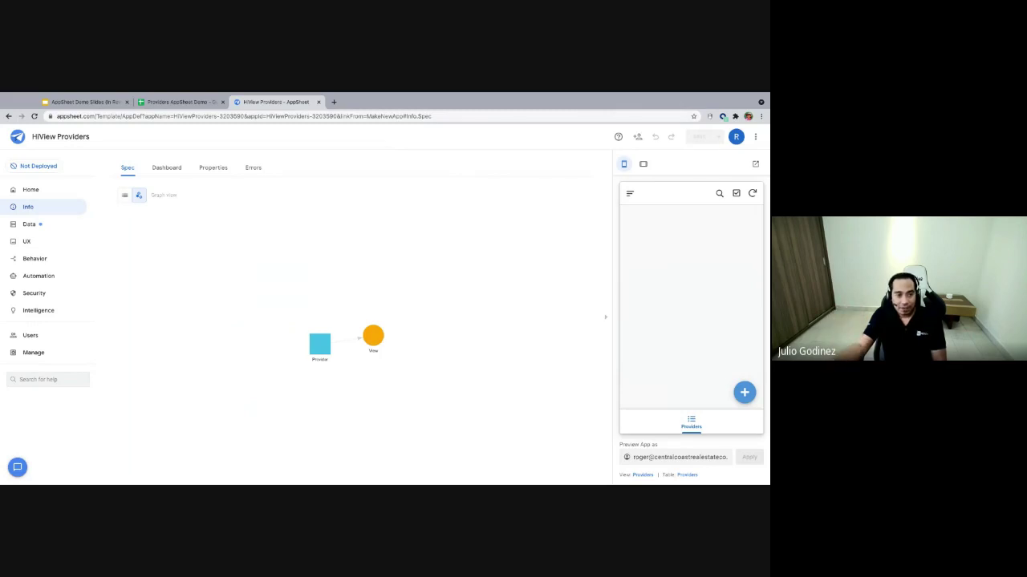
- Switch to the Providers AppSheet Demo spreadsheet and examine the Provider column in Payments and the Email column in Providers
{"action": "left_click", "coordinate": [177, 102]}
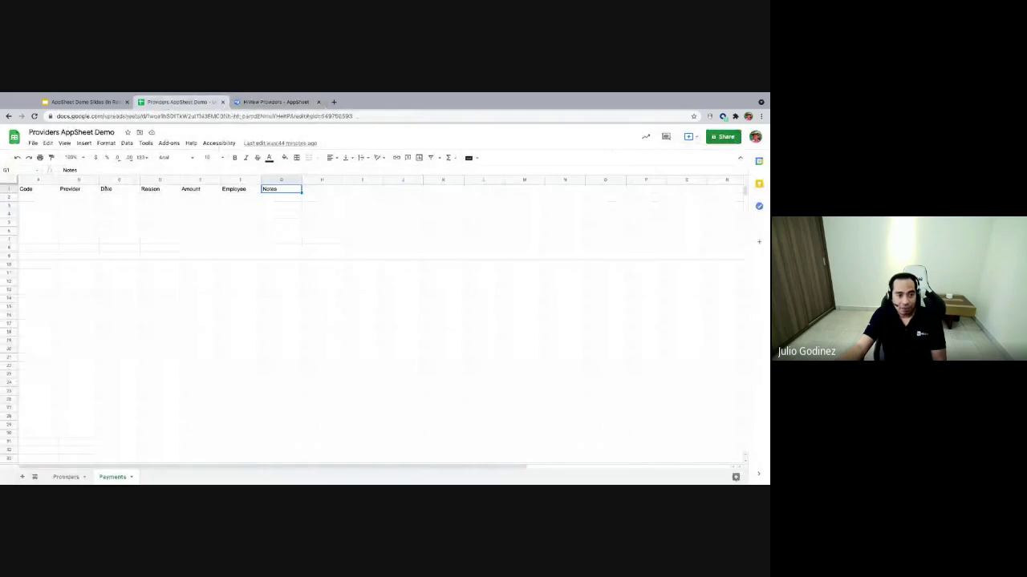
{"action": "left_click", "coordinate": [76, 192]}
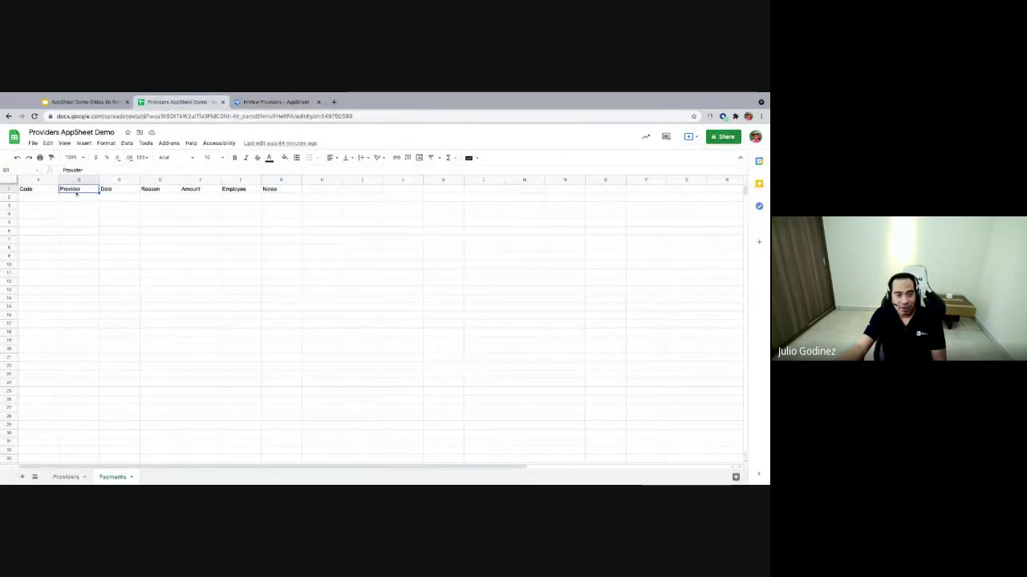
{"action": "left_click", "coordinate": [76, 197]}
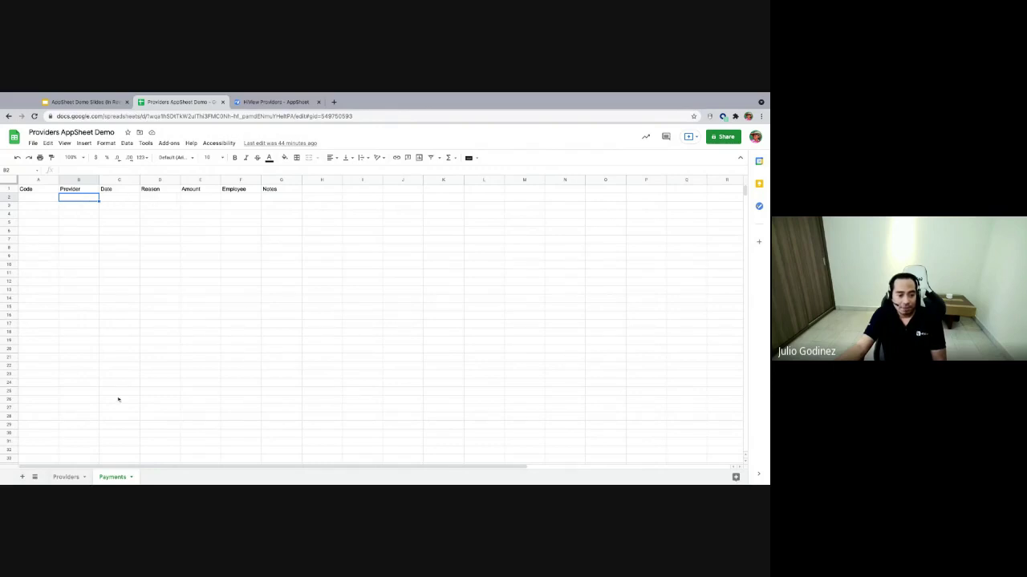
{"action": "left_click", "coordinate": [66, 477]}
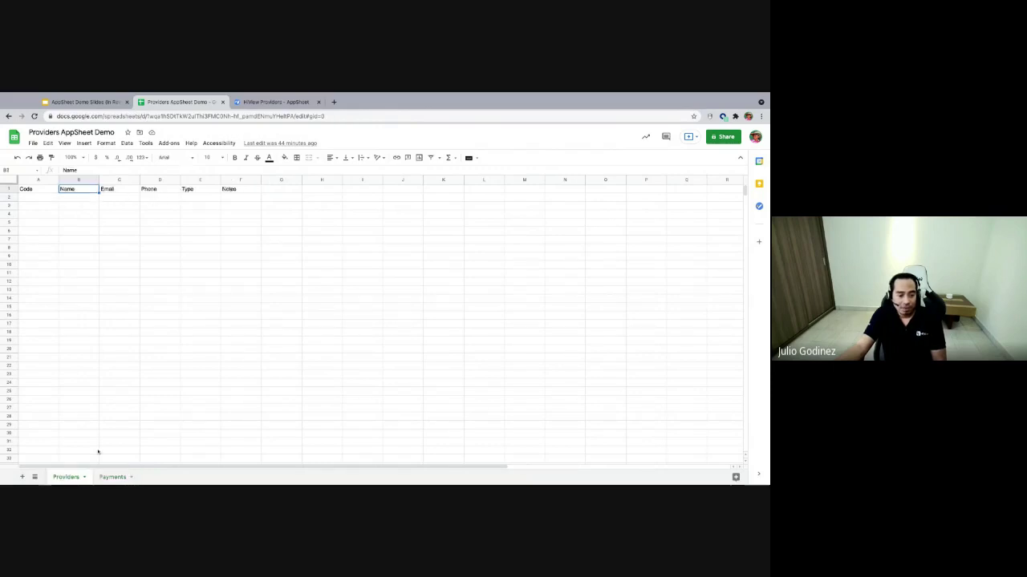
{"action": "left_click", "coordinate": [118, 192]}
{"action": "left_click", "coordinate": [116, 200]}
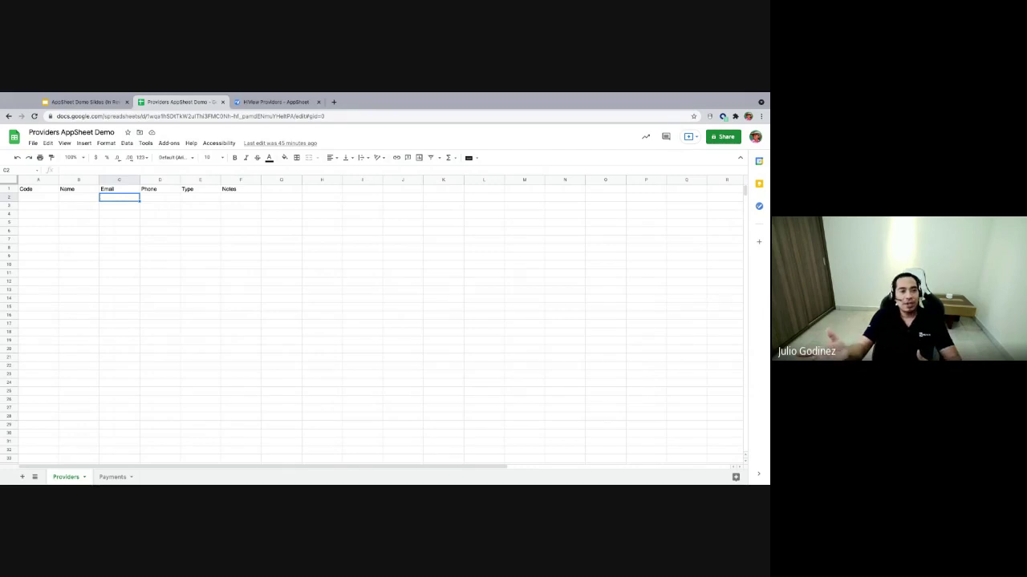
- Switch to the HiView Providers app editor and look over its Home page and the app preview in tablet and phone layouts
{"action": "left_click", "coordinate": [285, 108]}
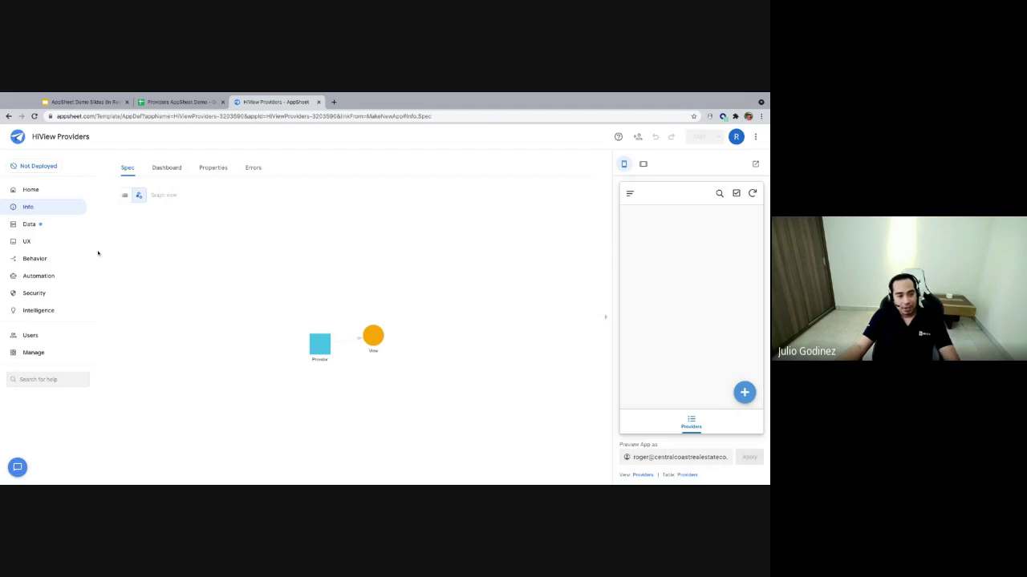
{"action": "left_click", "coordinate": [30, 190]}
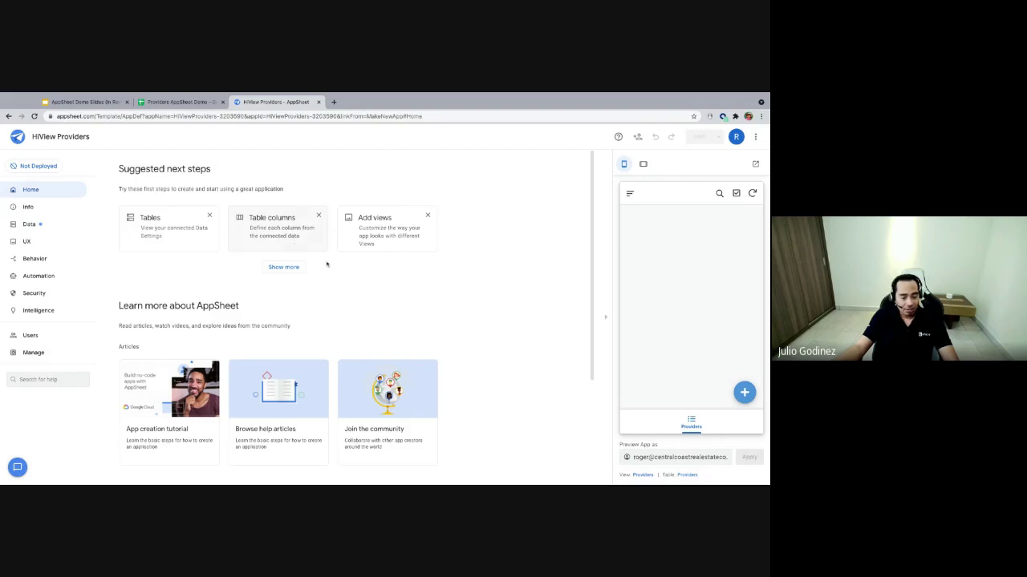
{"action": "scroll", "coordinate": [337, 277], "scroll_direction": "down", "scroll_amount": 3}
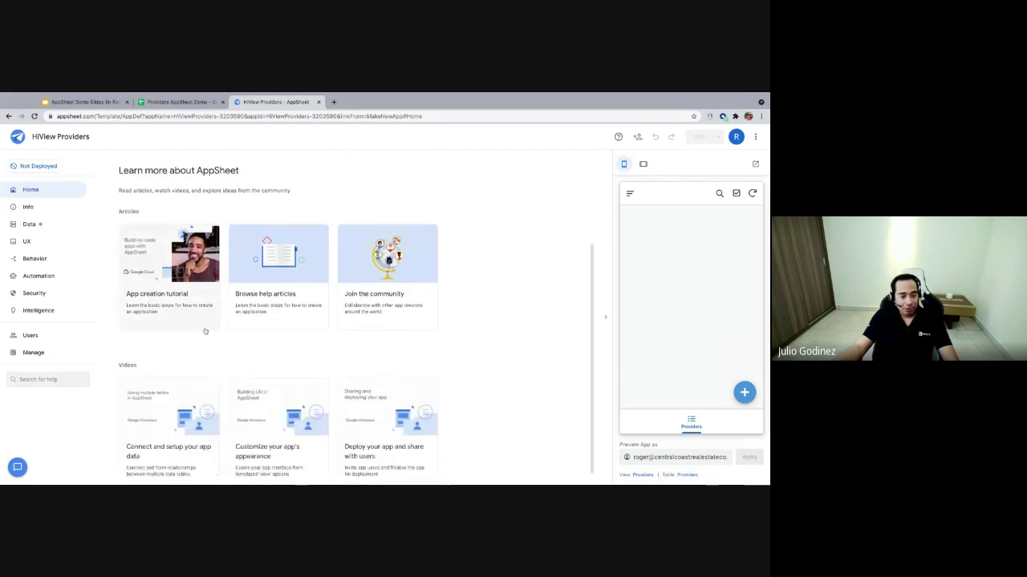
{"action": "scroll", "coordinate": [442, 367], "scroll_direction": "up", "scroll_amount": 3}
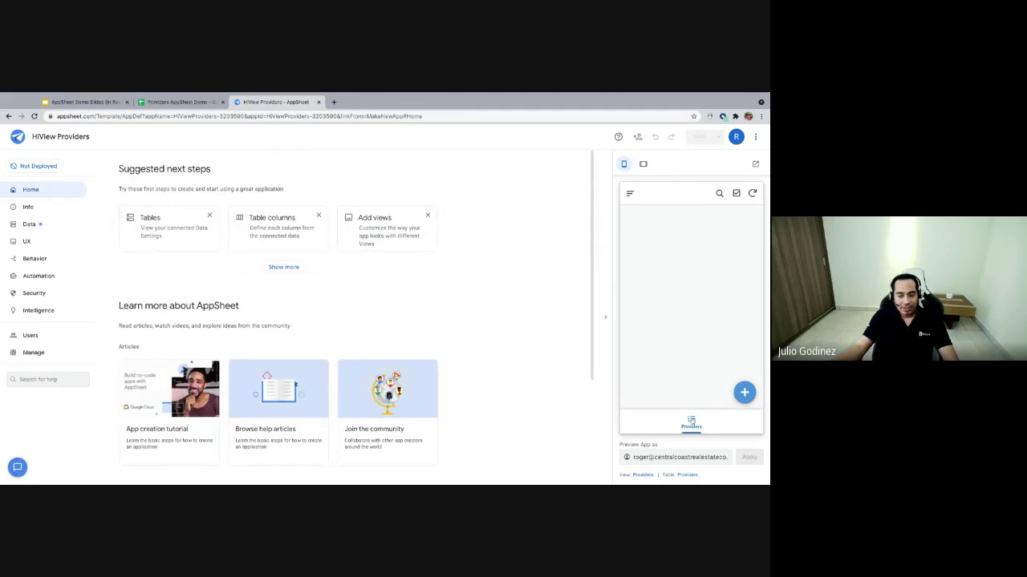
{"action": "left_click", "coordinate": [643, 165]}
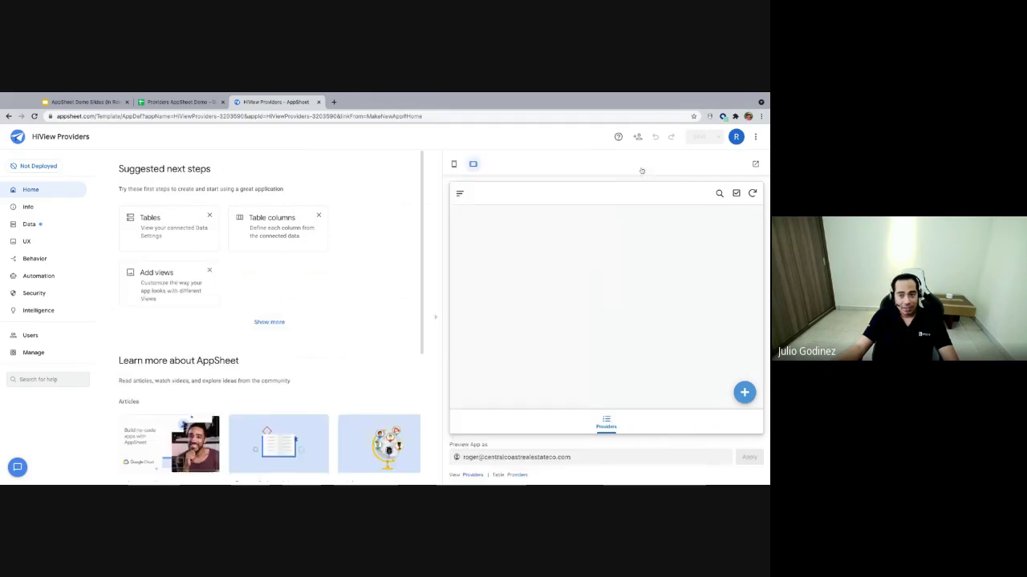
{"action": "left_click", "coordinate": [455, 165]}
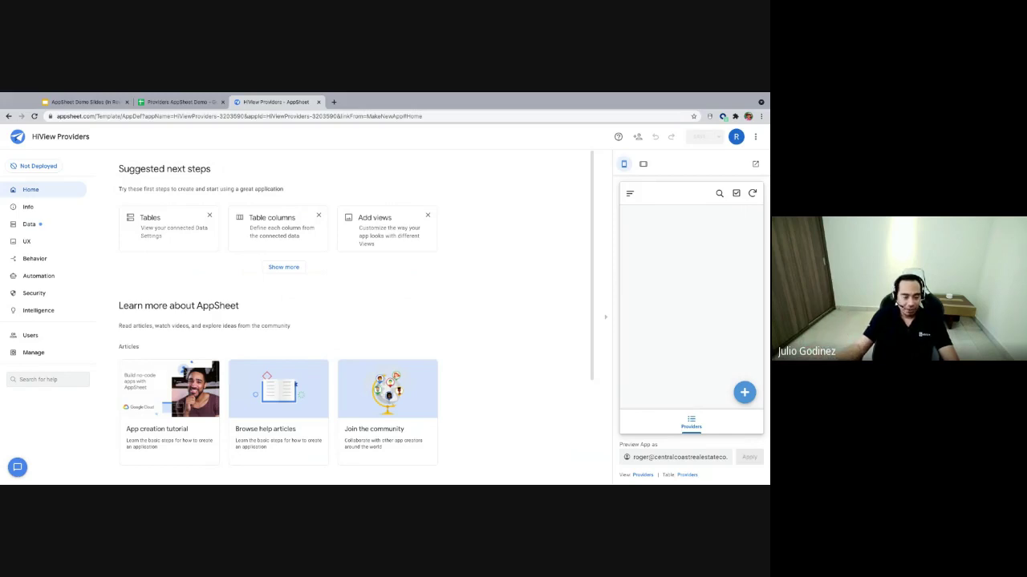
- Examine the app's Spec, Dashboard, Properties and Errors information, including the App Documentation and Information for App Users properties
{"action": "left_click", "coordinate": [26, 208]}
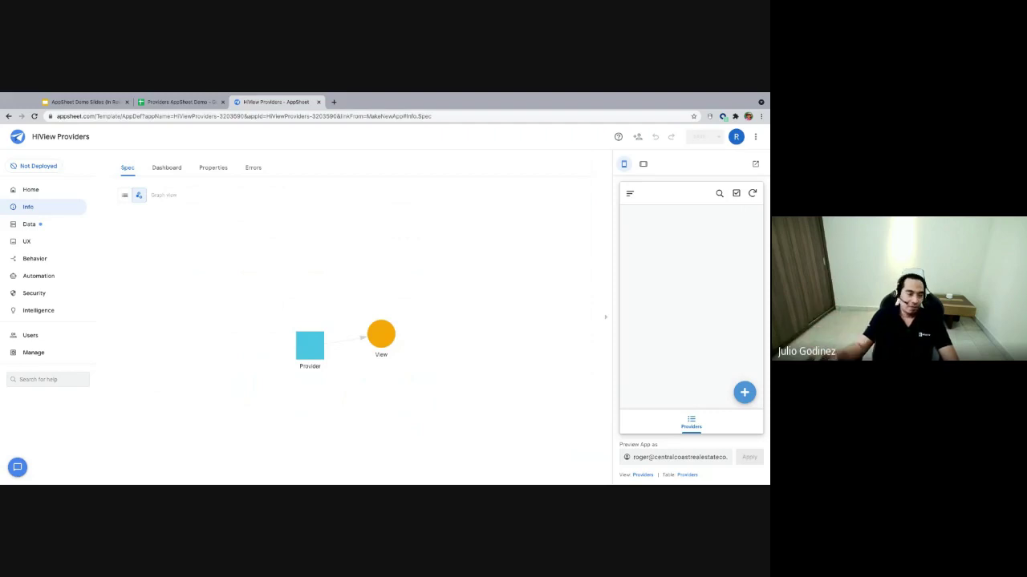
{"action": "left_click", "coordinate": [168, 169]}
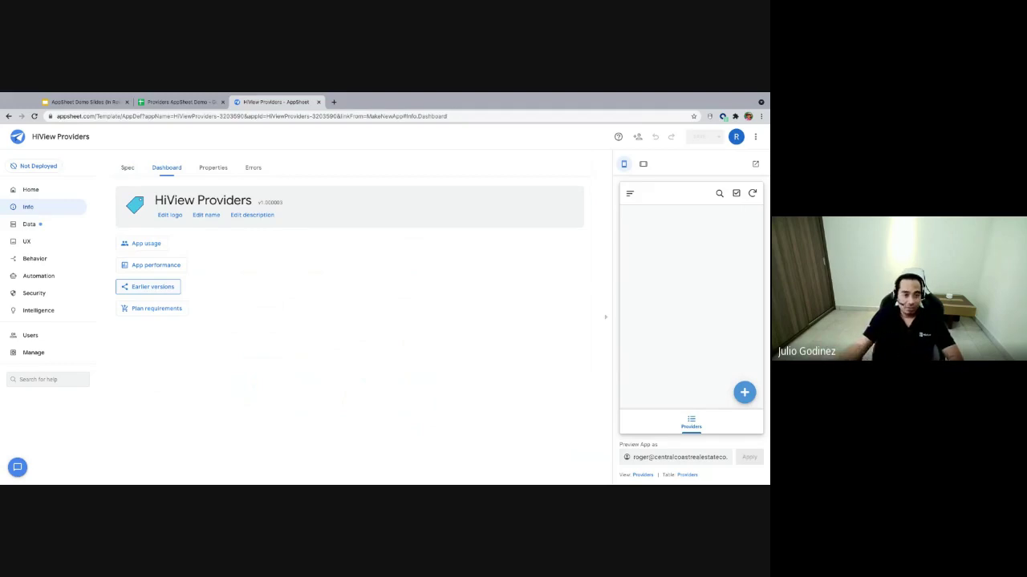
{"action": "left_click", "coordinate": [214, 170]}
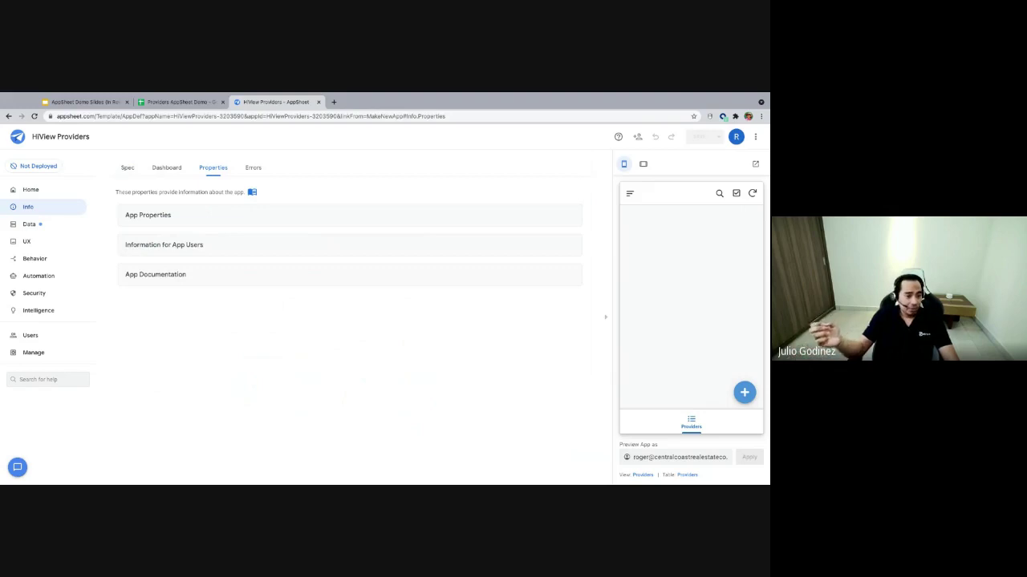
{"action": "left_click", "coordinate": [155, 274]}
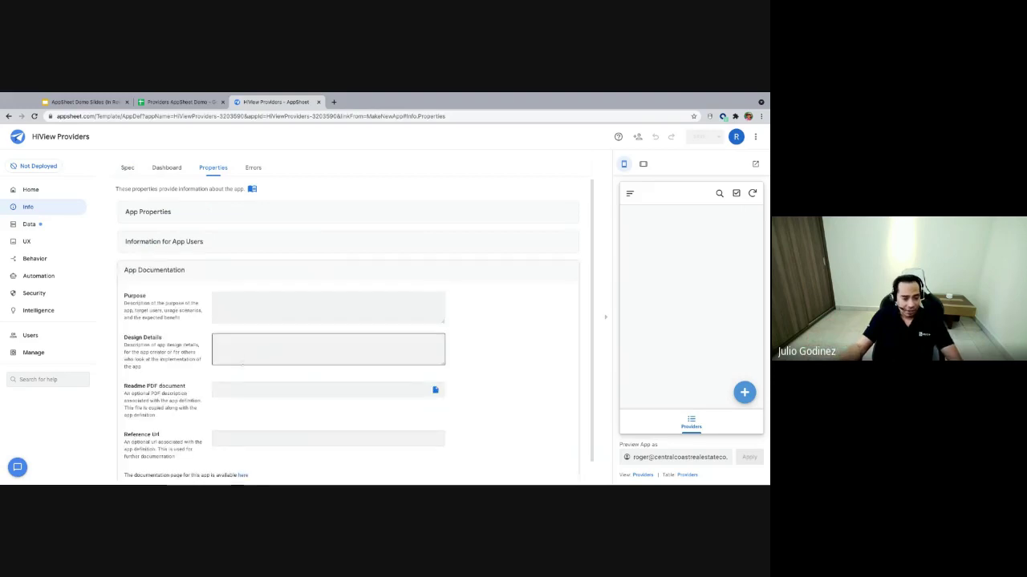
{"action": "scroll", "coordinate": [233, 381], "scroll_direction": "down", "scroll_amount": 1}
{"action": "scroll", "coordinate": [229, 391], "scroll_direction": "up", "scroll_amount": 1}
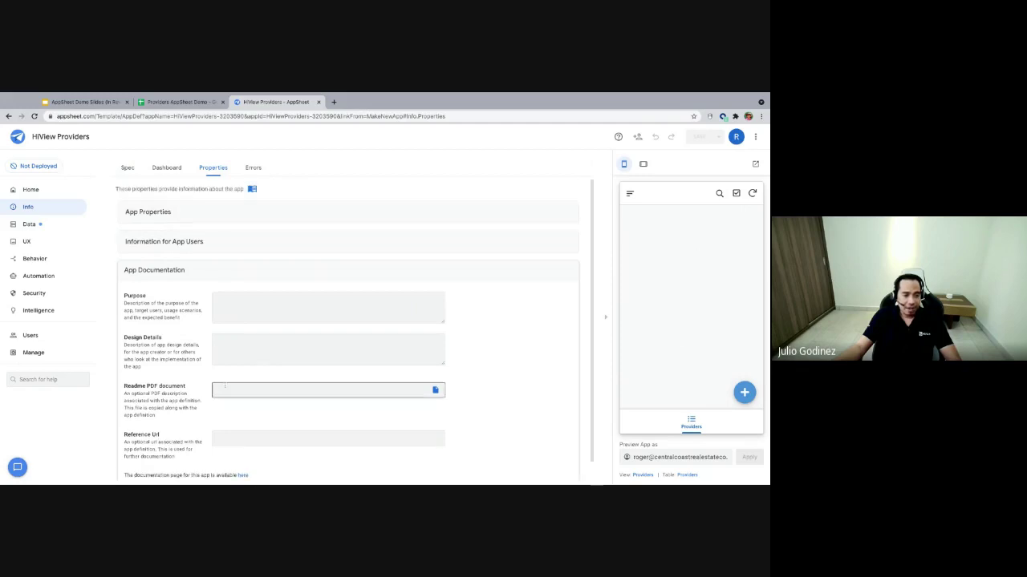
{"action": "left_click", "coordinate": [184, 244]}
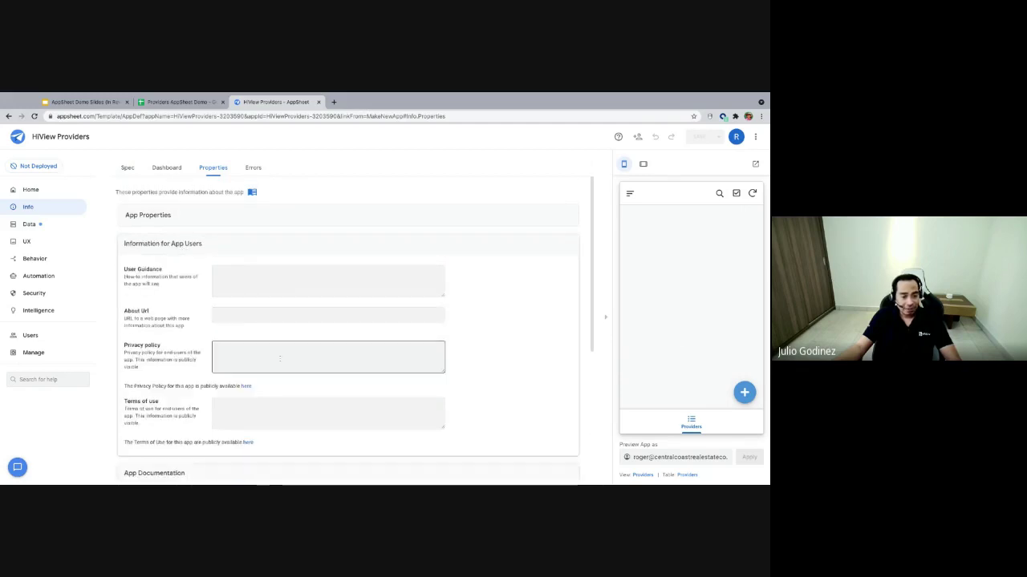
{"action": "left_click", "coordinate": [154, 473]}
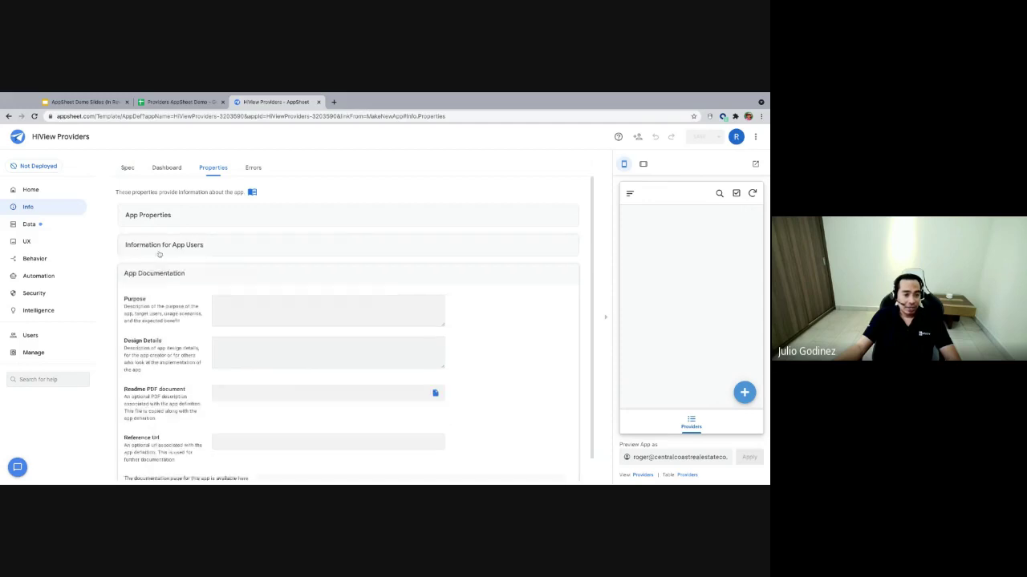
{"action": "left_click", "coordinate": [161, 273]}
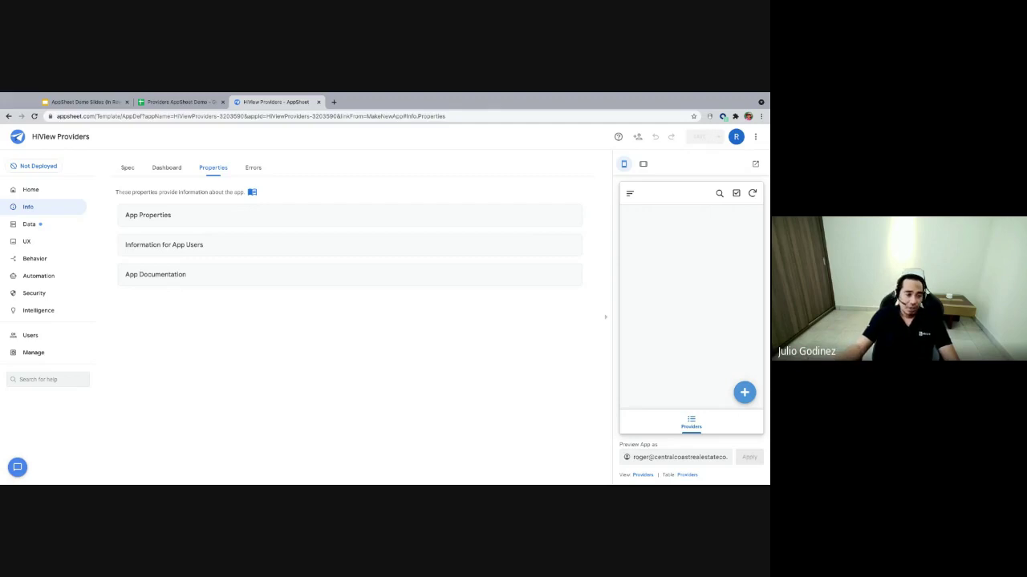
{"action": "left_click", "coordinate": [252, 168]}
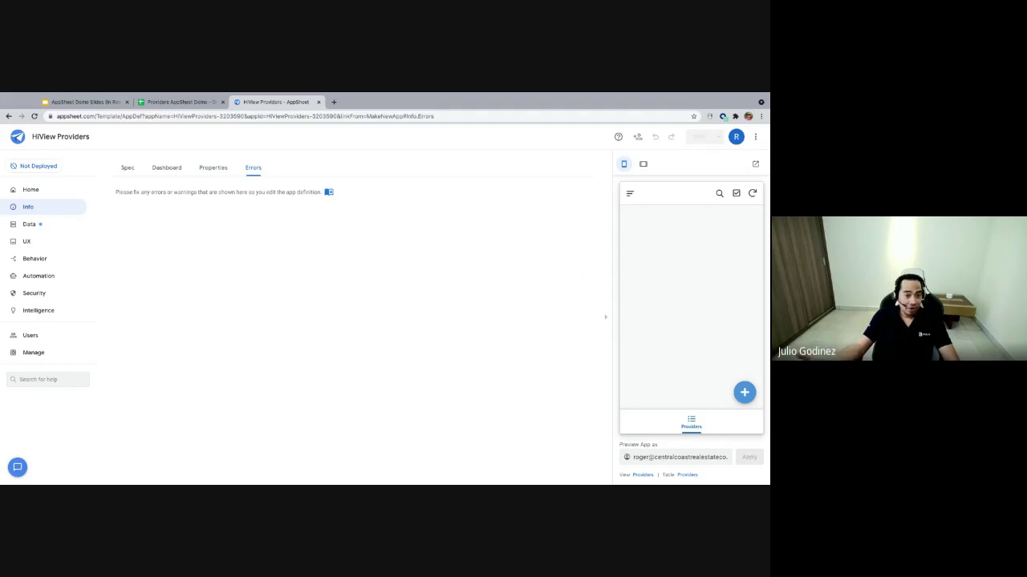
- Check the sheets in the Providers AppSheet Demo spreadsheet and add its Payments table to the app's data
{"action": "left_click", "coordinate": [29, 227]}
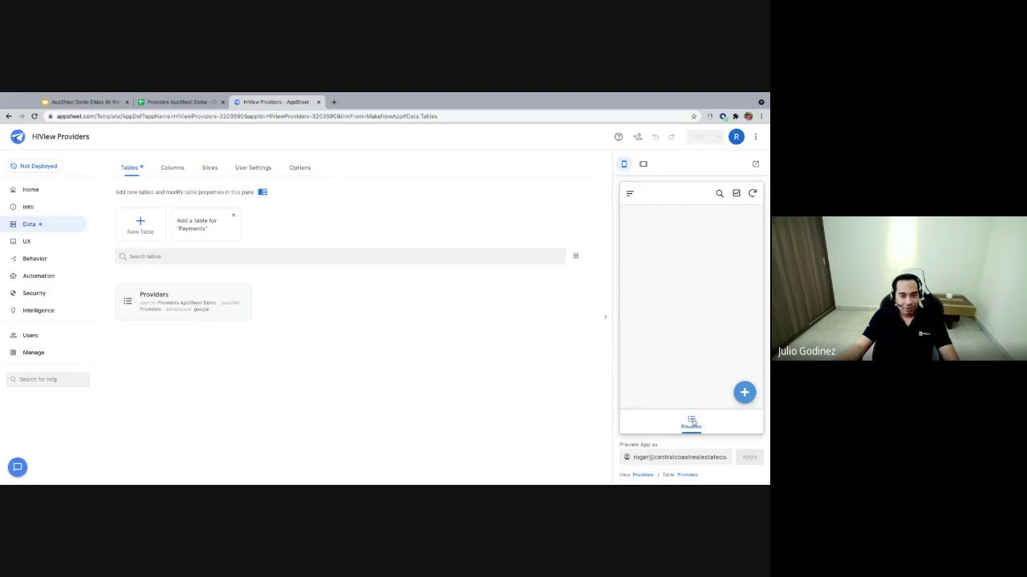
{"action": "left_click", "coordinate": [175, 101]}
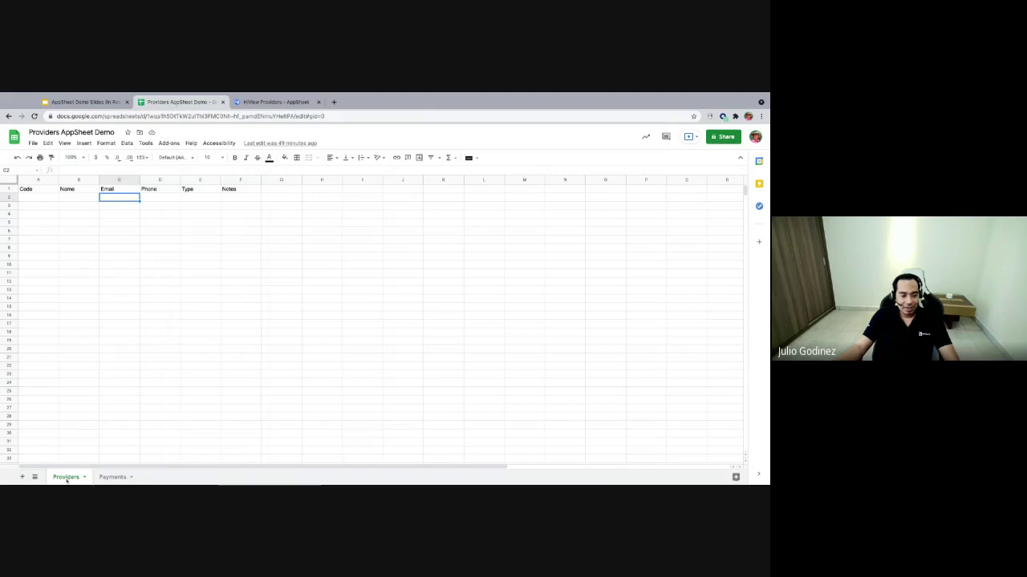
{"action": "left_click", "coordinate": [257, 102]}
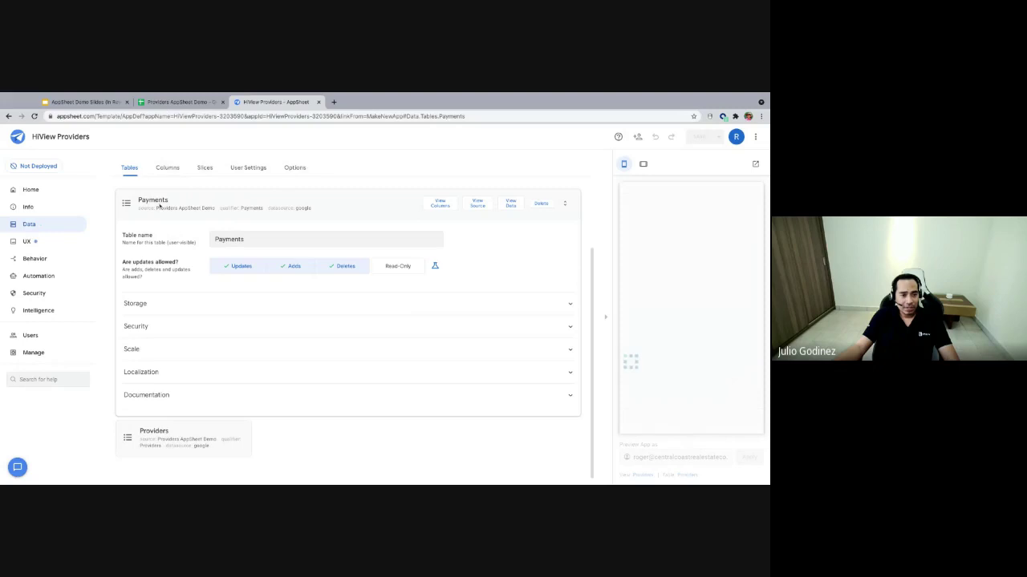
{"action": "left_click", "coordinate": [159, 204]}
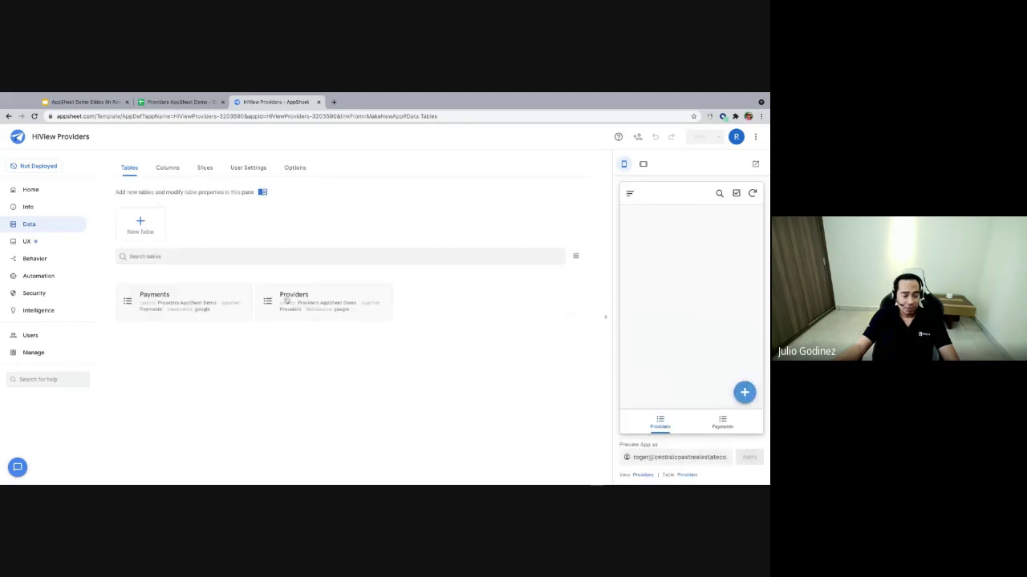
- Examine the Payments and Providers table settings, including the table name and the allowed updates, adds and deletes
{"action": "left_click", "coordinate": [209, 299]}
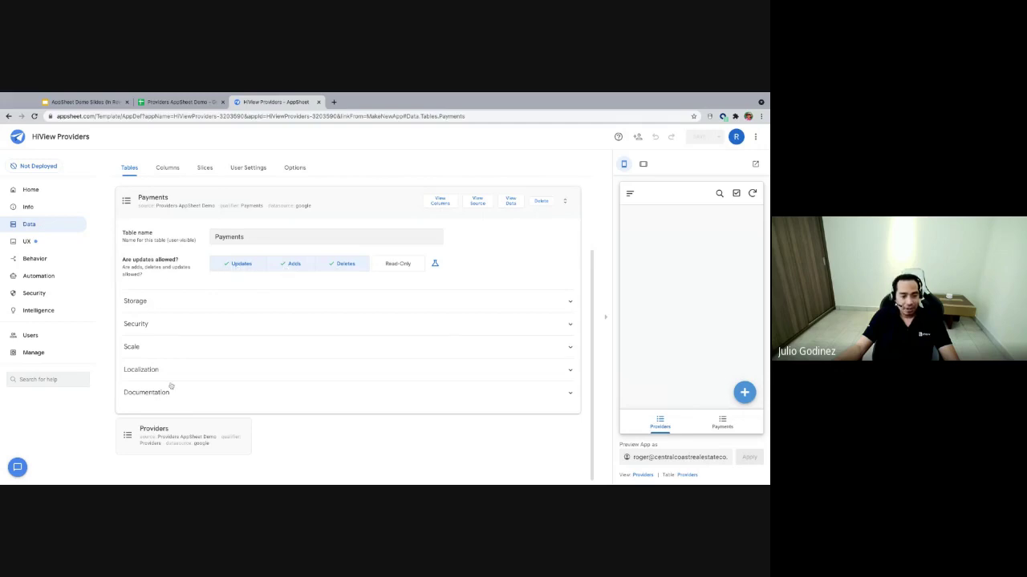
{"action": "left_click", "coordinate": [187, 439]}
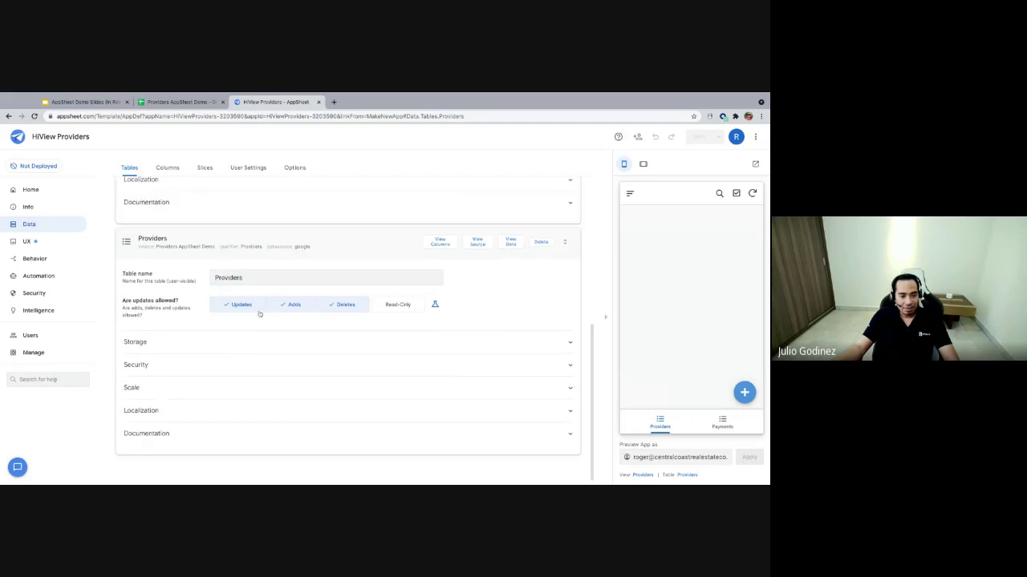
{"action": "scroll", "coordinate": [259, 314], "scroll_direction": "up", "scroll_amount": 3}
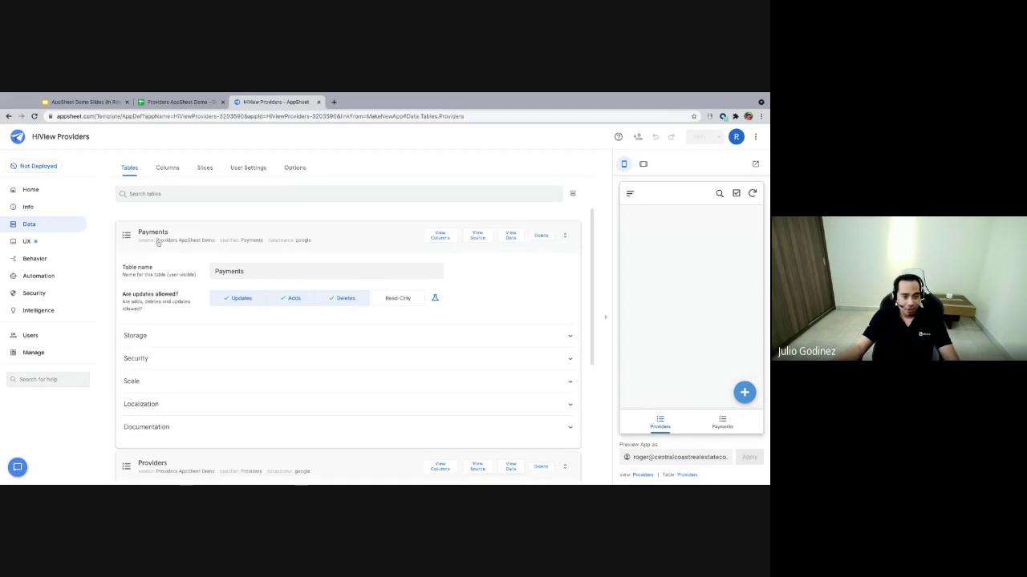
{"action": "scroll", "coordinate": [154, 211], "scroll_direction": "up", "scroll_amount": 1}
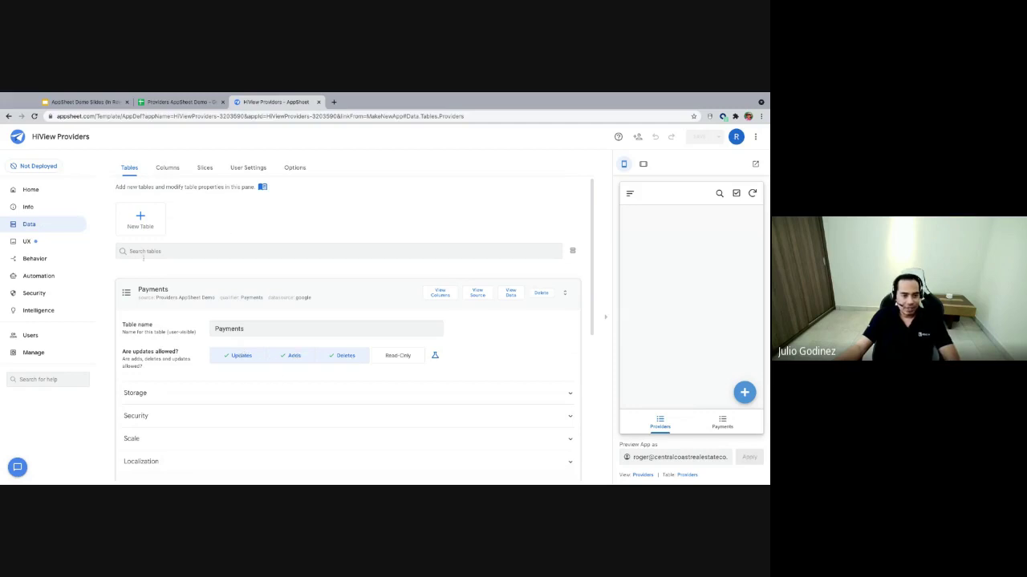
- Look over the column definitions of the Payments table and collapse them again
{"action": "left_click", "coordinate": [167, 171]}
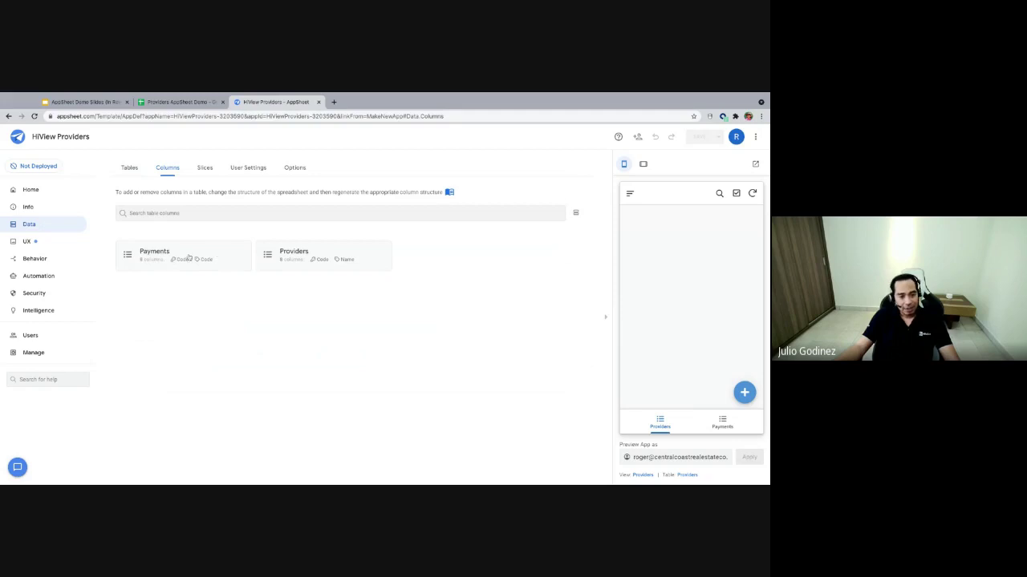
{"action": "left_click", "coordinate": [182, 256]}
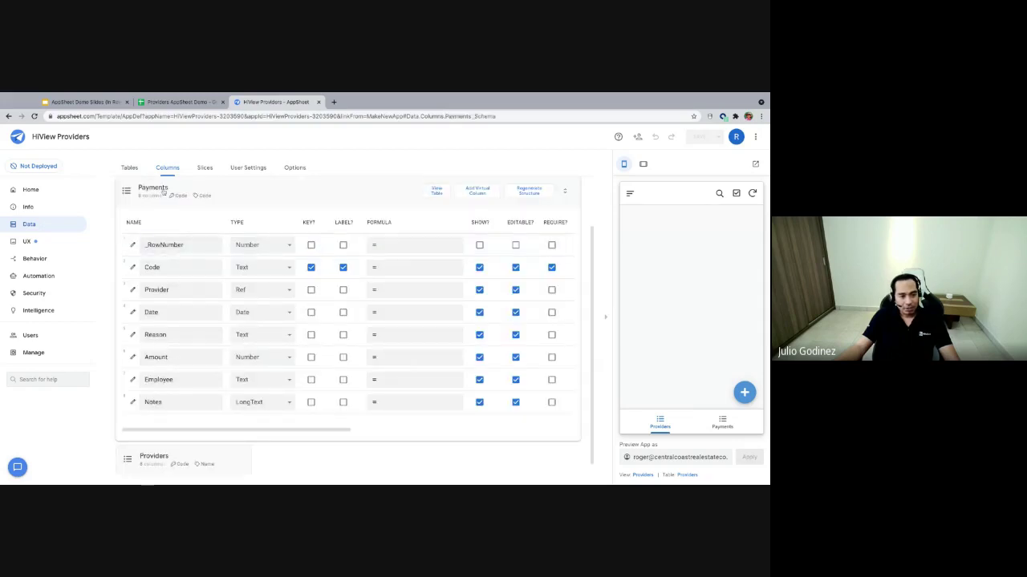
{"action": "left_click", "coordinate": [156, 190]}
- Examine the Providers table's column definitions, checking the data types of the Code, Name, Email and Phone columns
{"action": "left_click", "coordinate": [282, 257]}
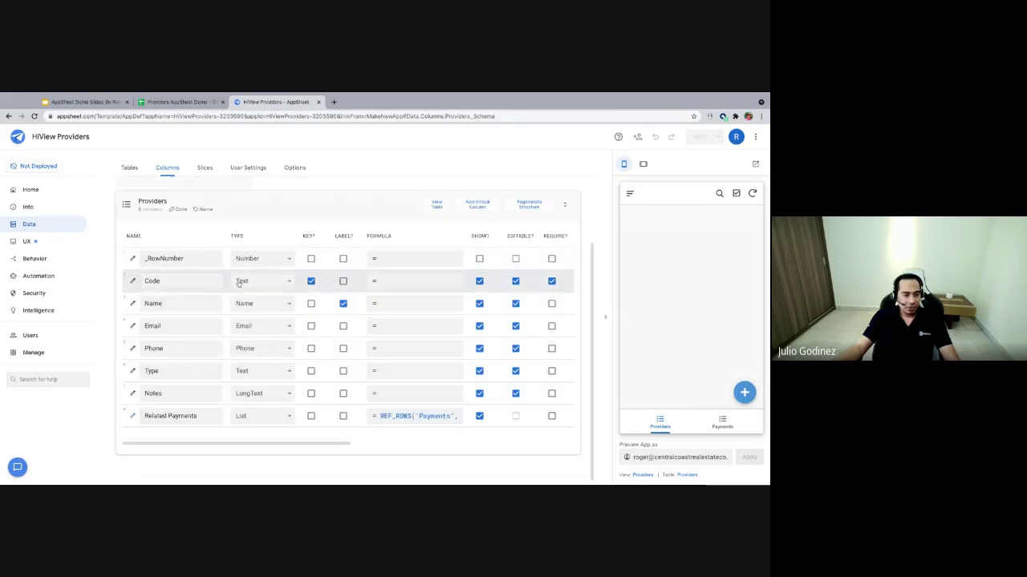
{"action": "left_click", "coordinate": [193, 286]}
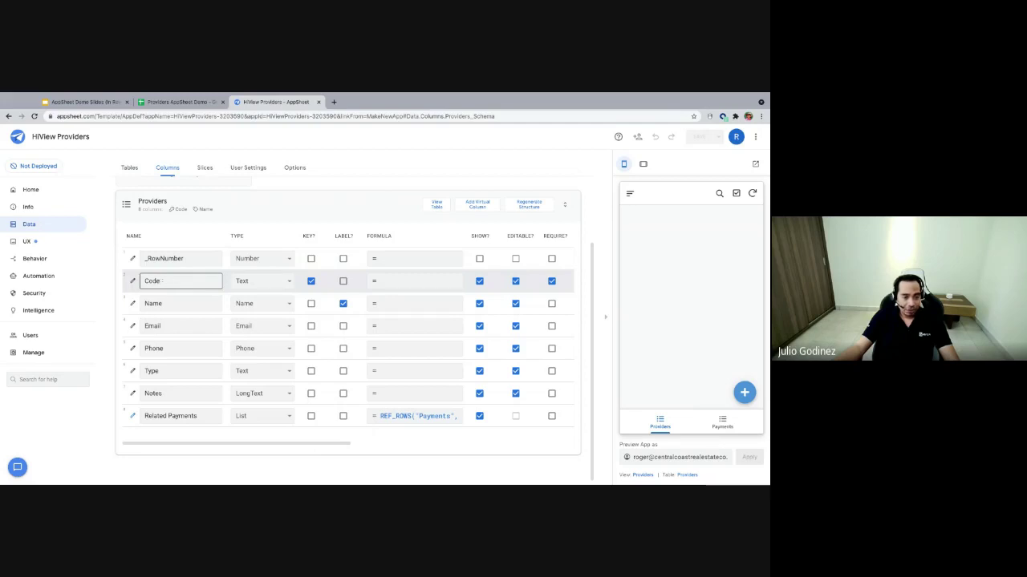
{"action": "key", "text": "Tab"}
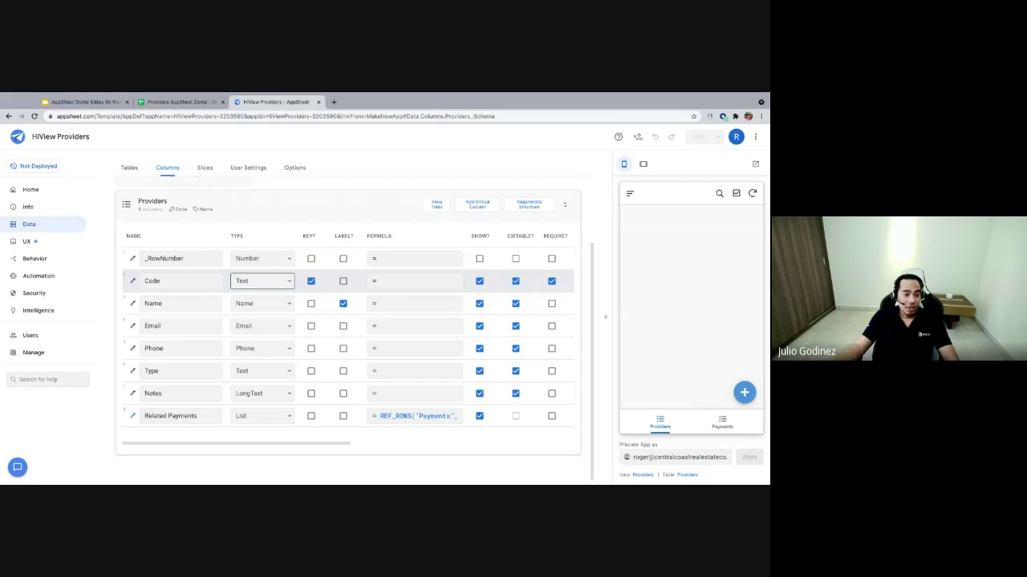
{"action": "left_click", "coordinate": [219, 304]}
{"action": "left_click", "coordinate": [259, 309]}
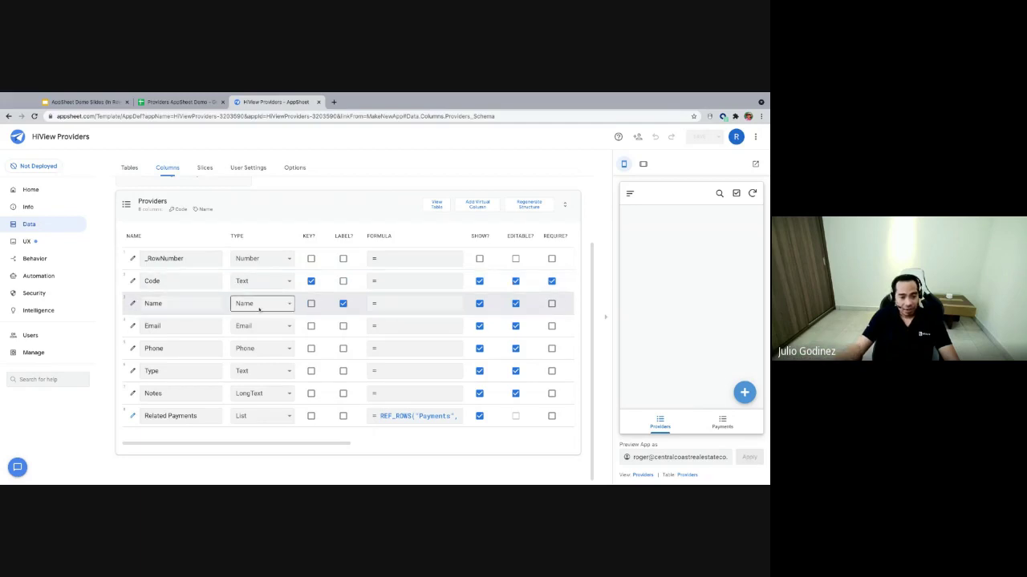
{"action": "left_click", "coordinate": [259, 310]}
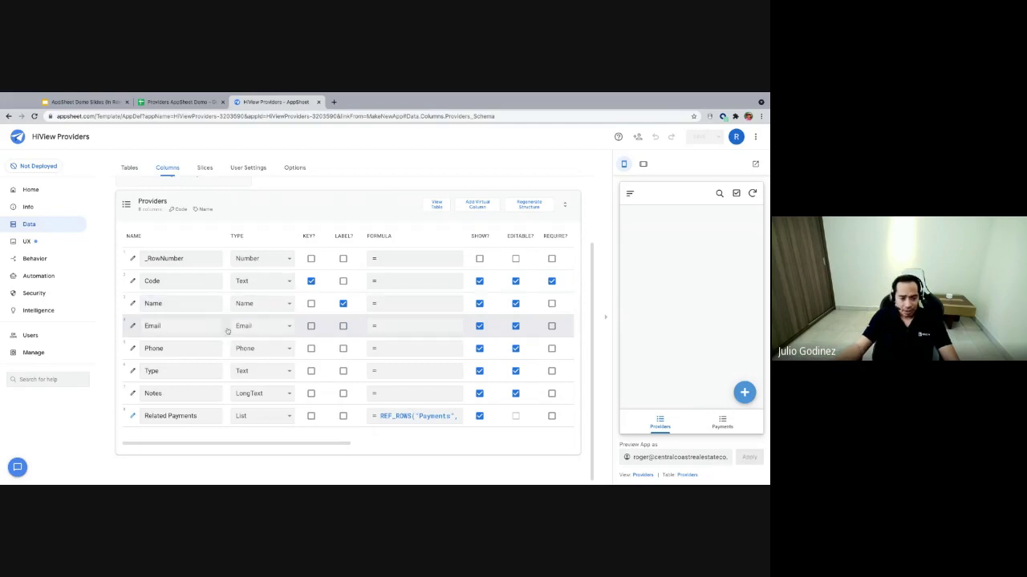
{"action": "left_click", "coordinate": [176, 330]}
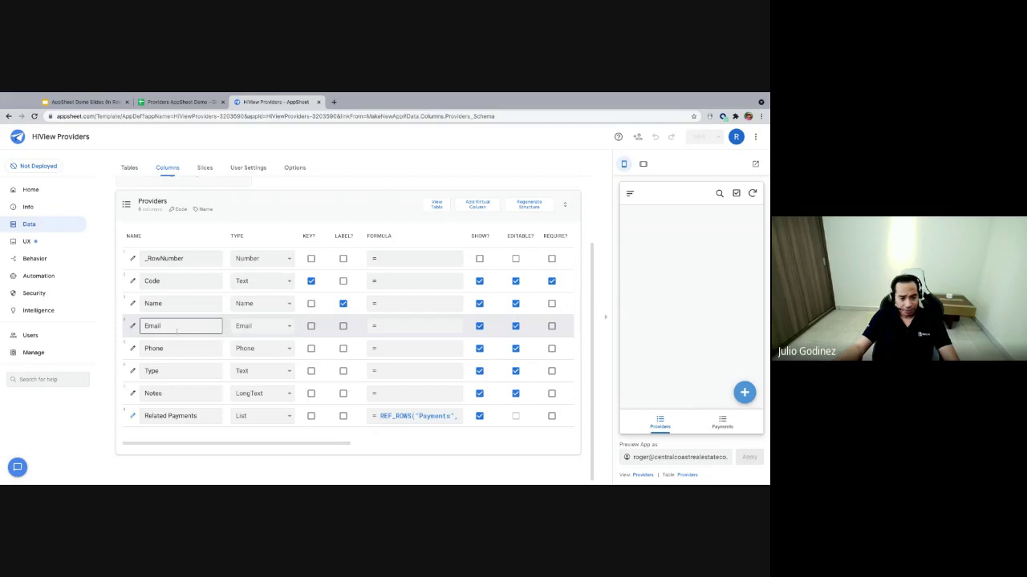
{"action": "left_click", "coordinate": [241, 331]}
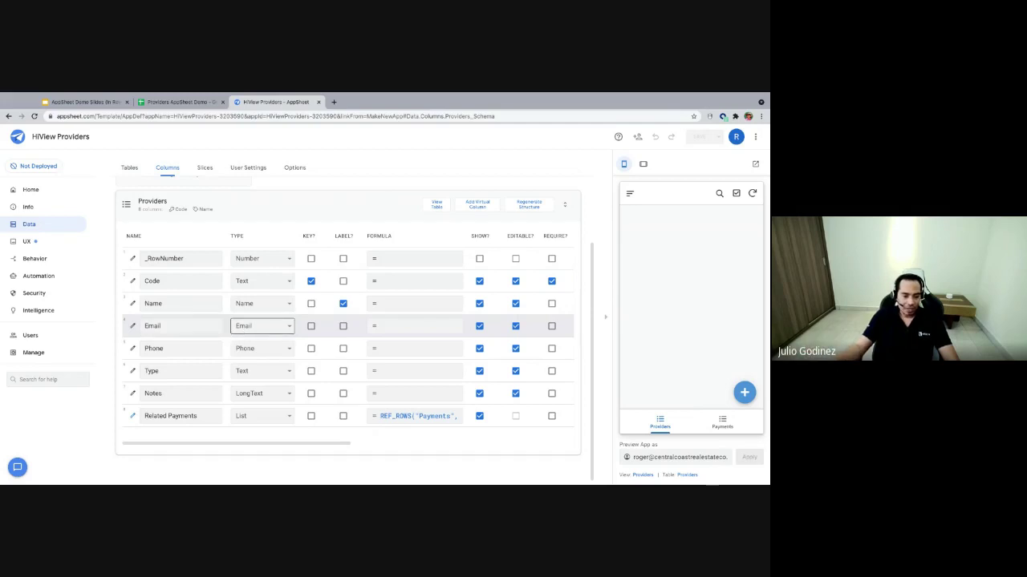
{"action": "left_click", "coordinate": [244, 348]}
{"action": "left_click", "coordinate": [269, 327]}
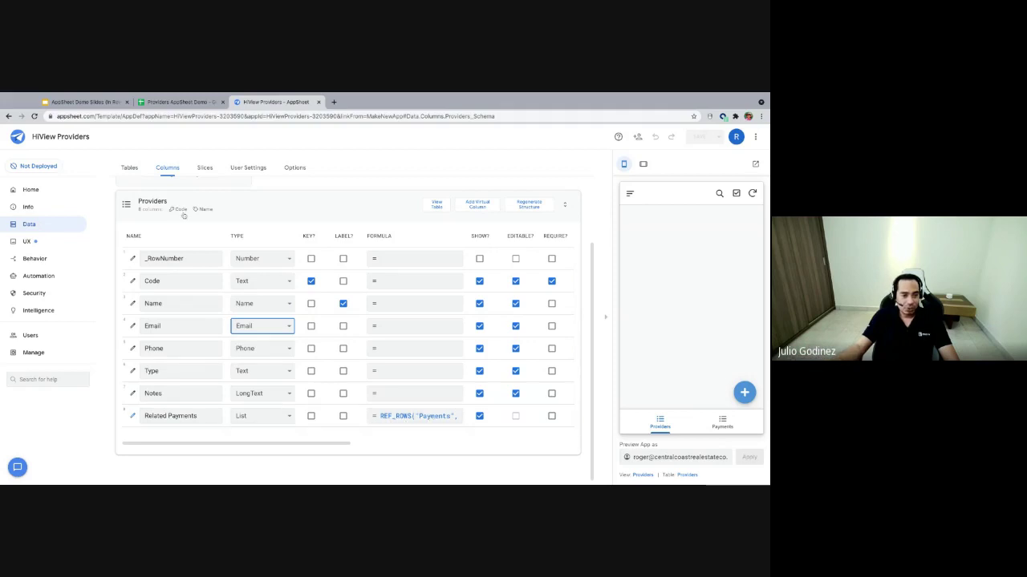
- Close the Providers column definitions and examine the type of the Provider column in the Payments table
{"action": "scroll", "coordinate": [183, 215], "scroll_direction": "up", "scroll_amount": 2}
{"action": "left_click", "coordinate": [164, 271]}
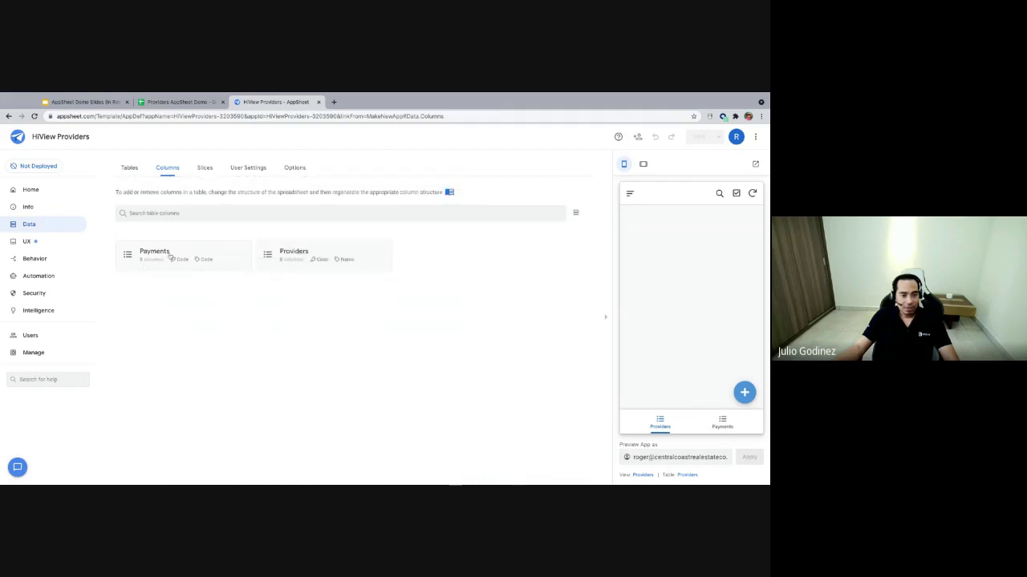
{"action": "left_click", "coordinate": [161, 252]}
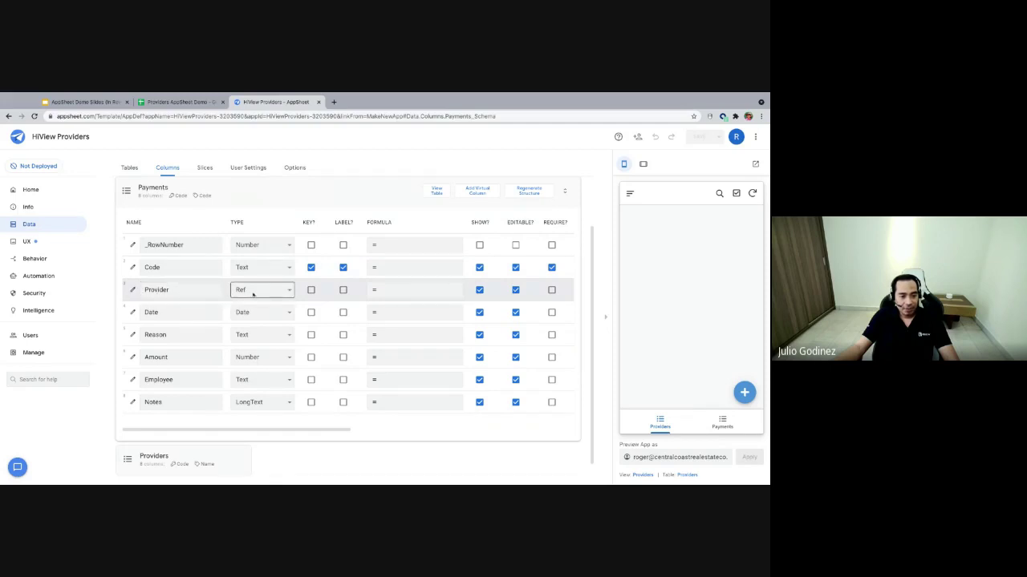
- Examine the Provider column's reference settings in the Payments table, including its source table and input mode, and close them
{"action": "left_click", "coordinate": [134, 290]}
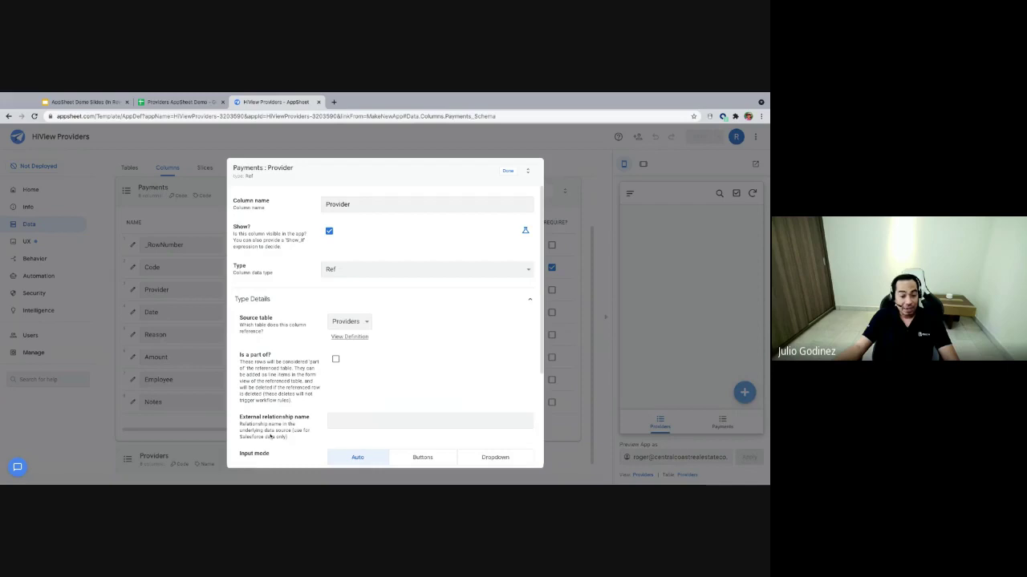
{"action": "scroll", "coordinate": [349, 397], "scroll_direction": "down", "scroll_amount": 5}
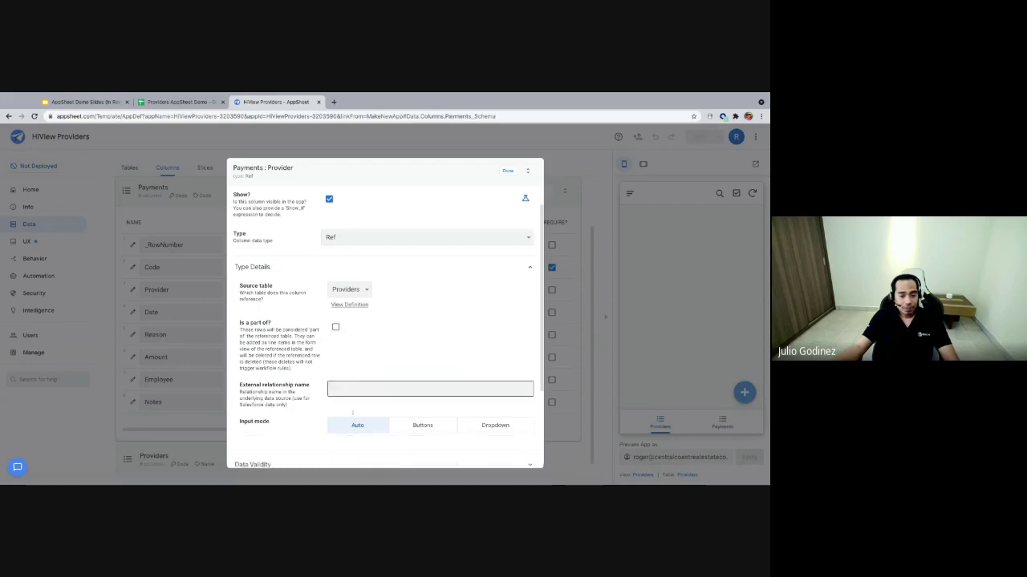
{"action": "scroll", "coordinate": [320, 358], "scroll_direction": "up", "scroll_amount": 5}
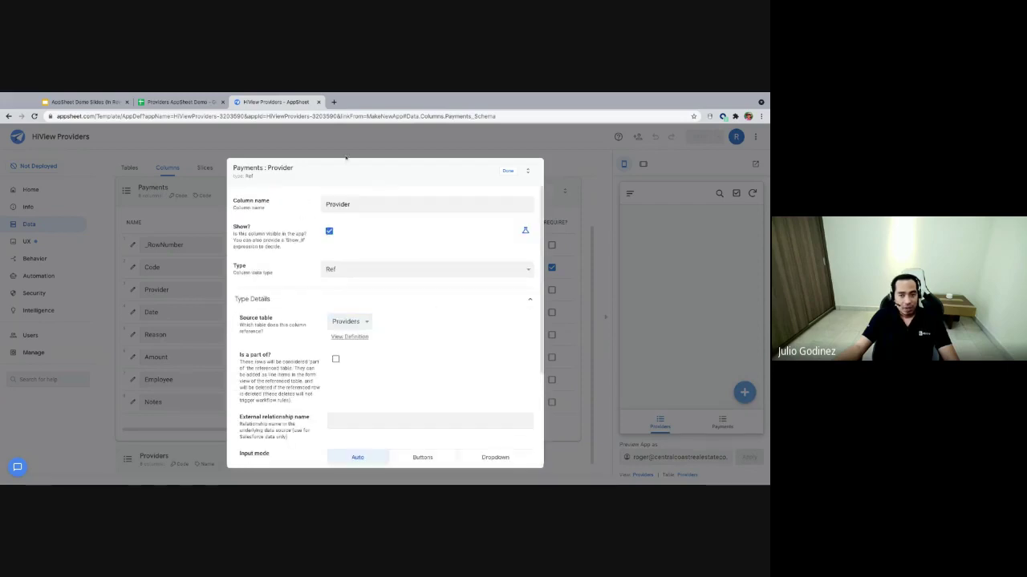
{"action": "left_click", "coordinate": [508, 170]}
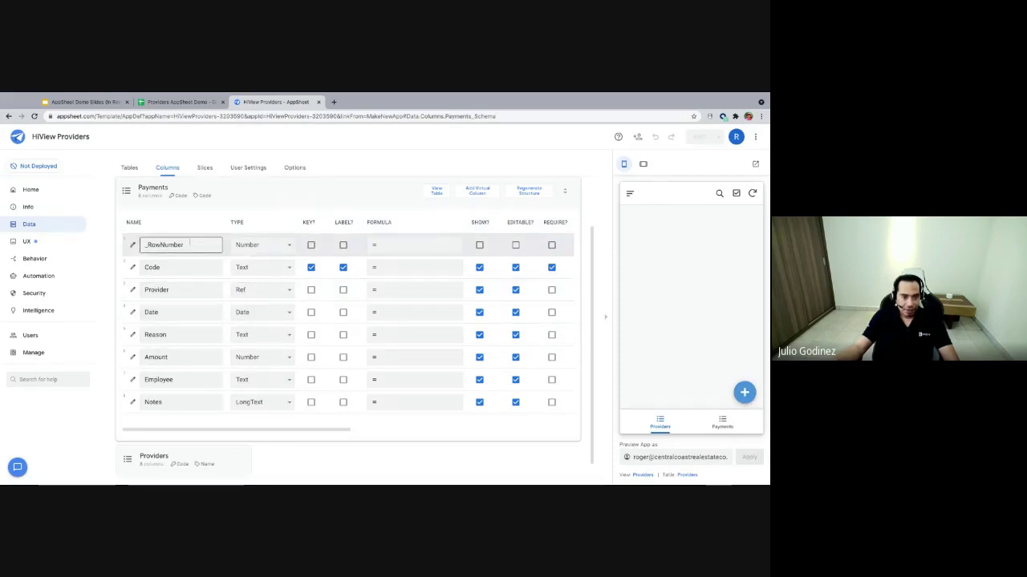
- Look over the Providers table's column definitions, including the Related Payments list, and return to the Payments columns
{"action": "left_click", "coordinate": [277, 251]}
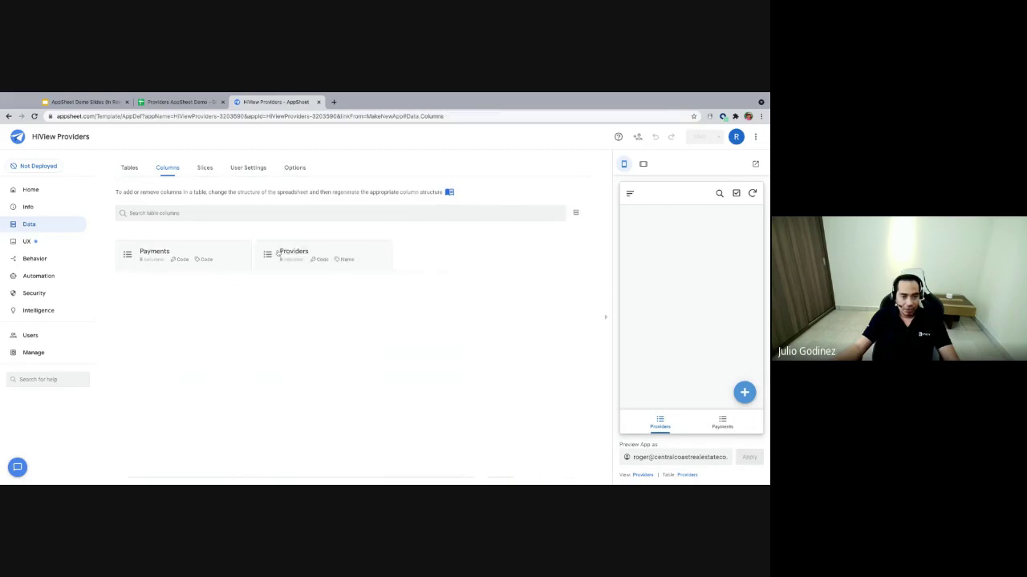
{"action": "left_click", "coordinate": [291, 251]}
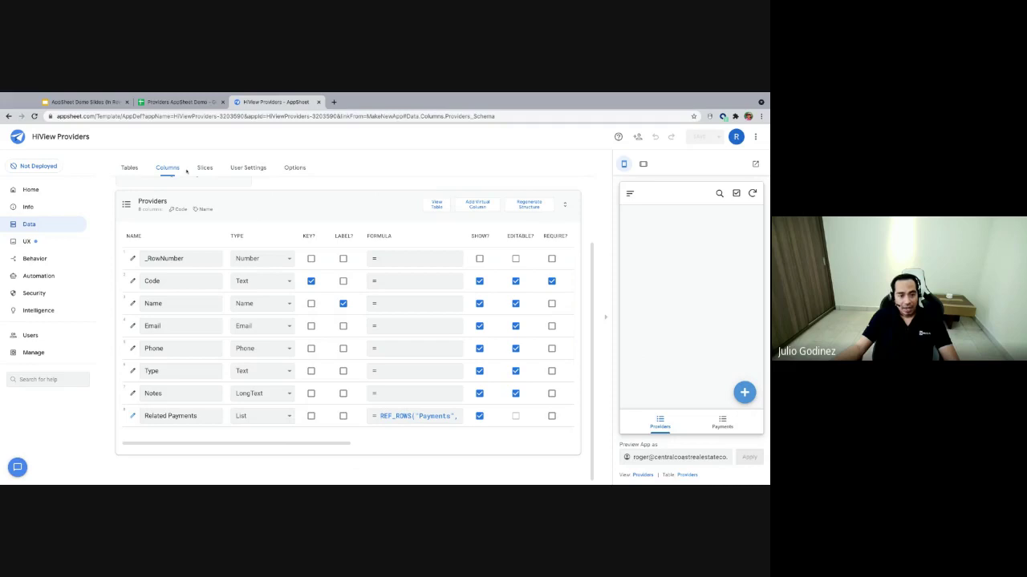
{"action": "left_click", "coordinate": [154, 203]}
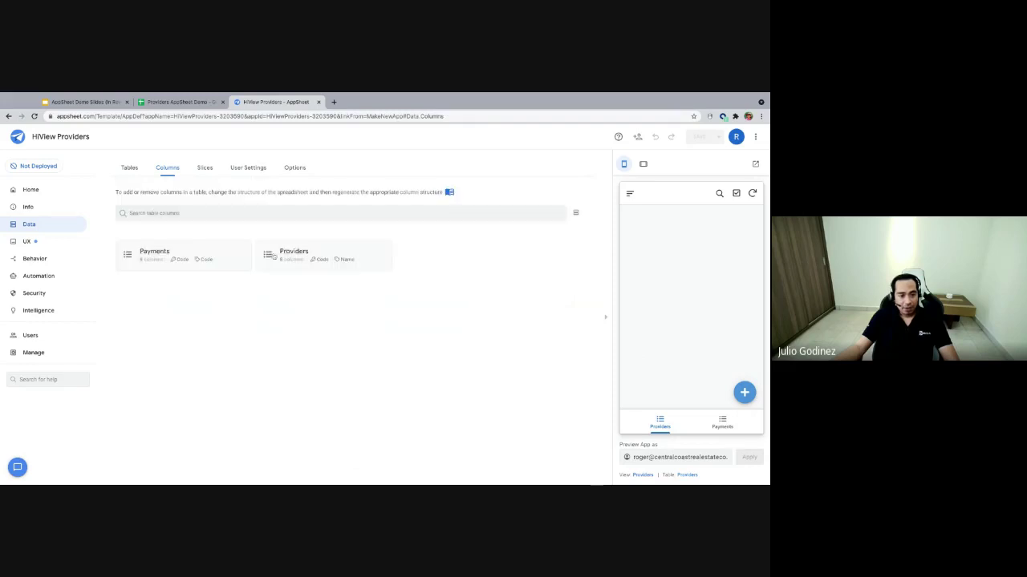
{"action": "left_click", "coordinate": [183, 254]}
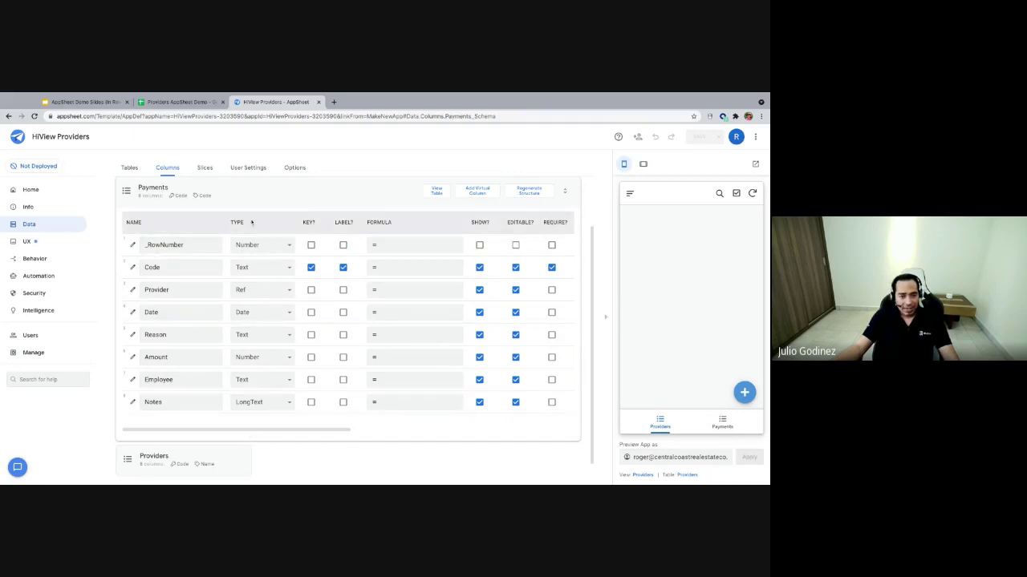
- Start a new provider record in the app preview with the code Prov-01 and the name Provider 01
{"action": "left_click", "coordinate": [738, 393]}
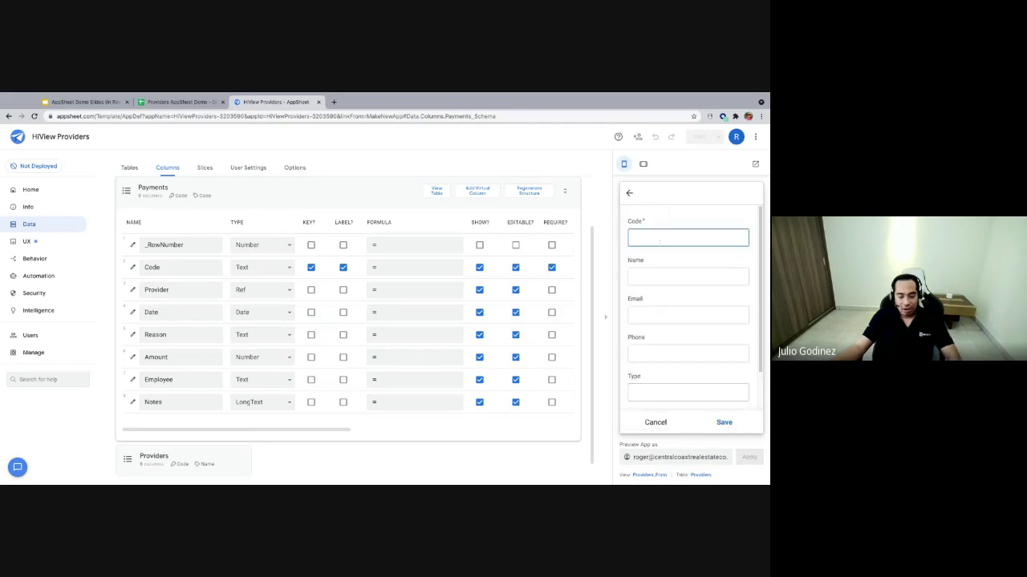
{"action": "type", "text": "P"}
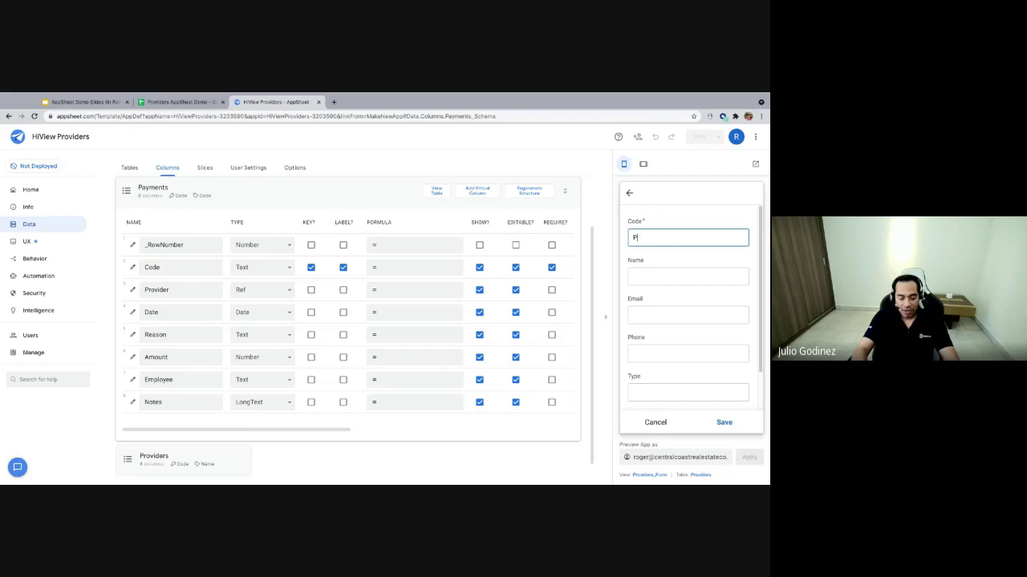
{"action": "type", "text": "rov-"}
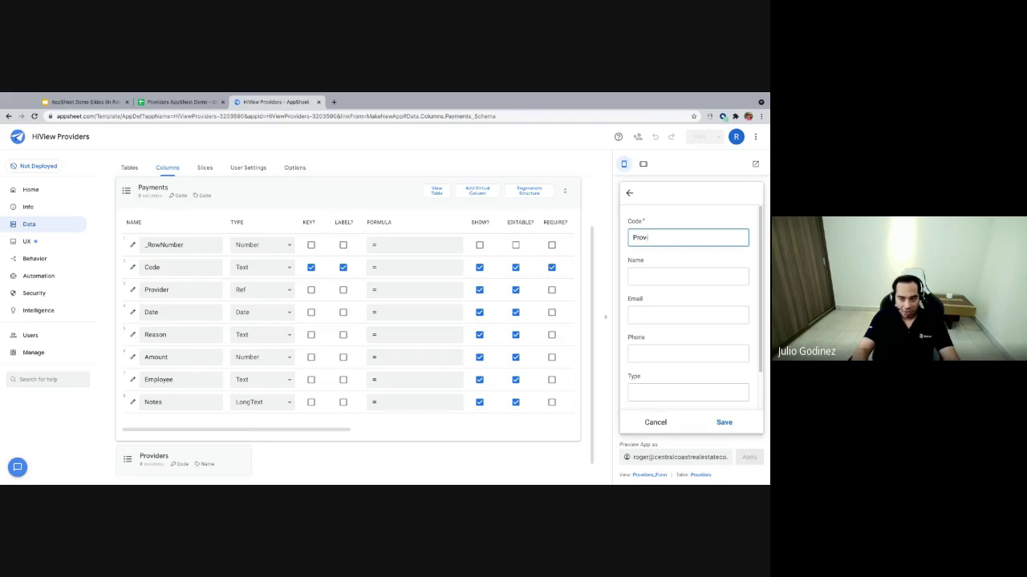
{"action": "type", "text": "01"}
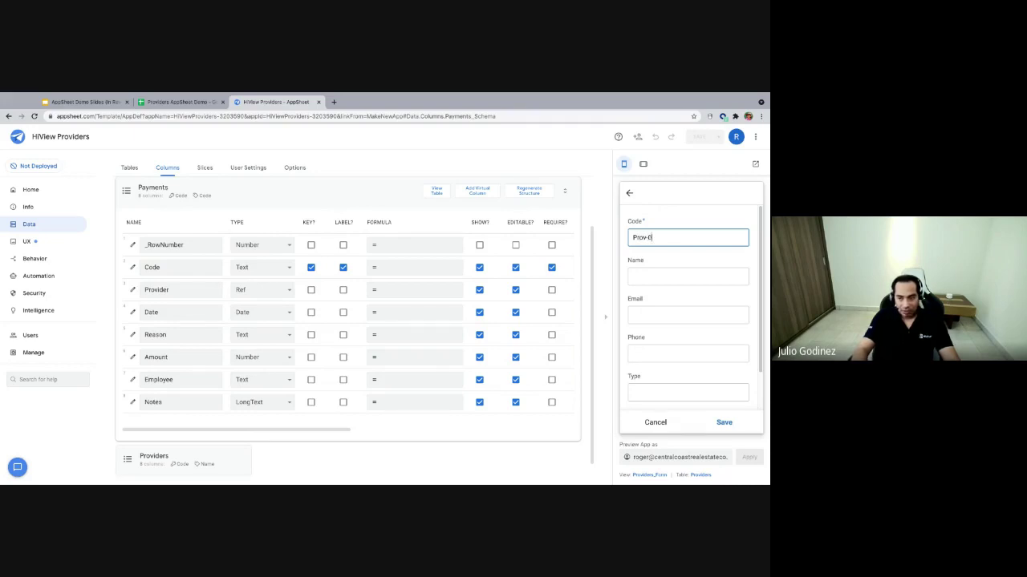
{"action": "left_click", "coordinate": [656, 281]}
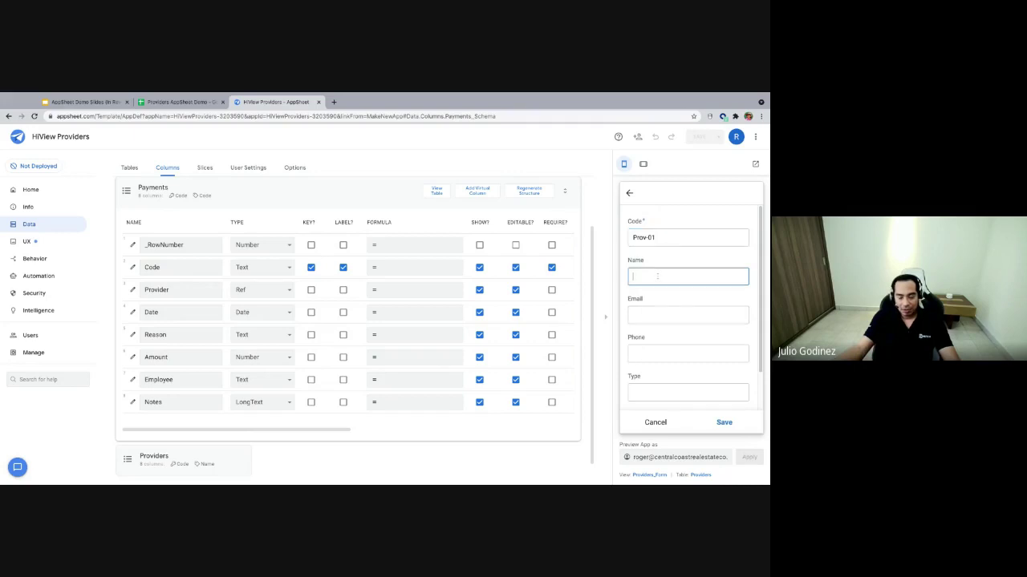
{"action": "type", "text": "Provider"}
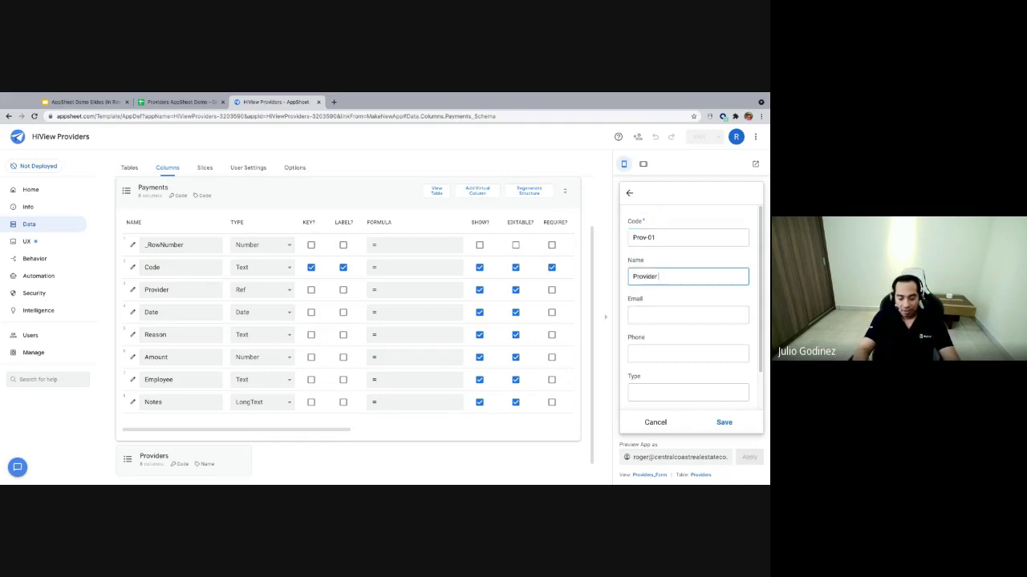
{"action": "type", "text": " 01"}
{"action": "key", "text": "Tab"}
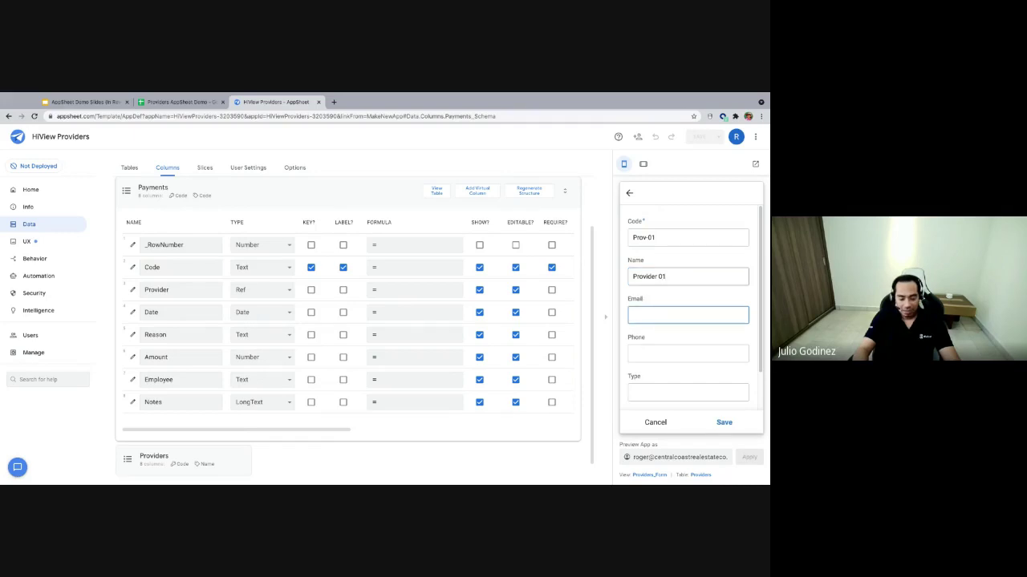
- Fill in the provider's email, test its validation by removing the @ sign, and restore the valid address
{"action": "type", "text": "provider01@domain.com"}
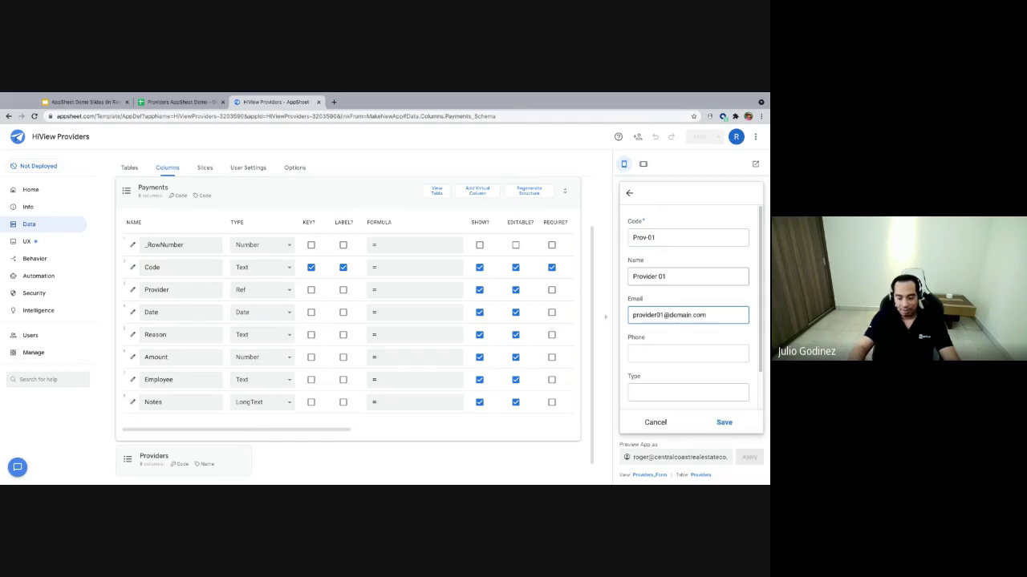
{"action": "key", "text": "BackSpace"}
{"action": "key", "text": "Tab"}
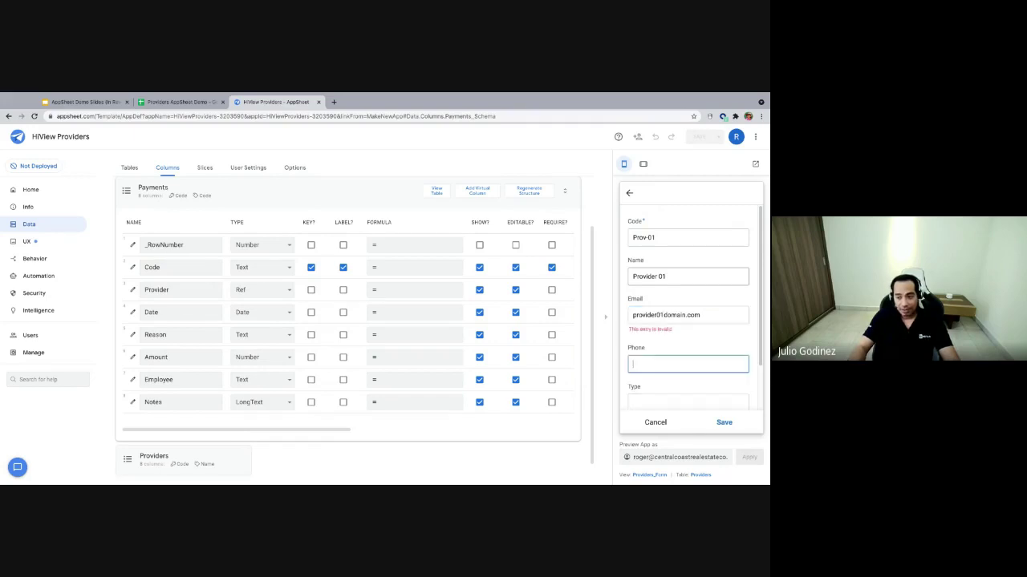
{"action": "left_click", "coordinate": [664, 316]}
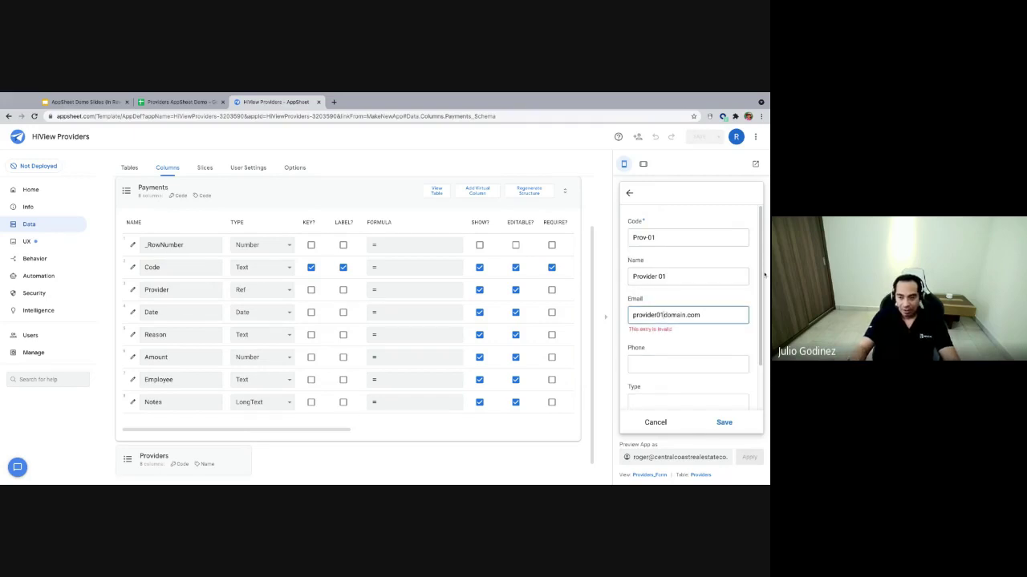
{"action": "type", "text": "@"}
- Fill in the provider's phone number and check how the Type field accepts entries
{"action": "left_click", "coordinate": [658, 342]}
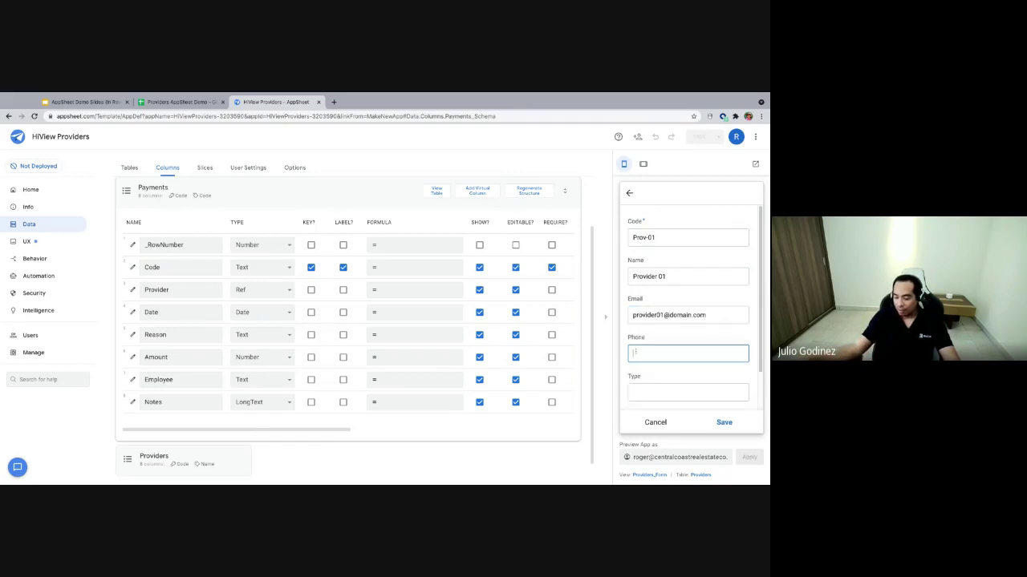
{"action": "type", "text": "999 999"}
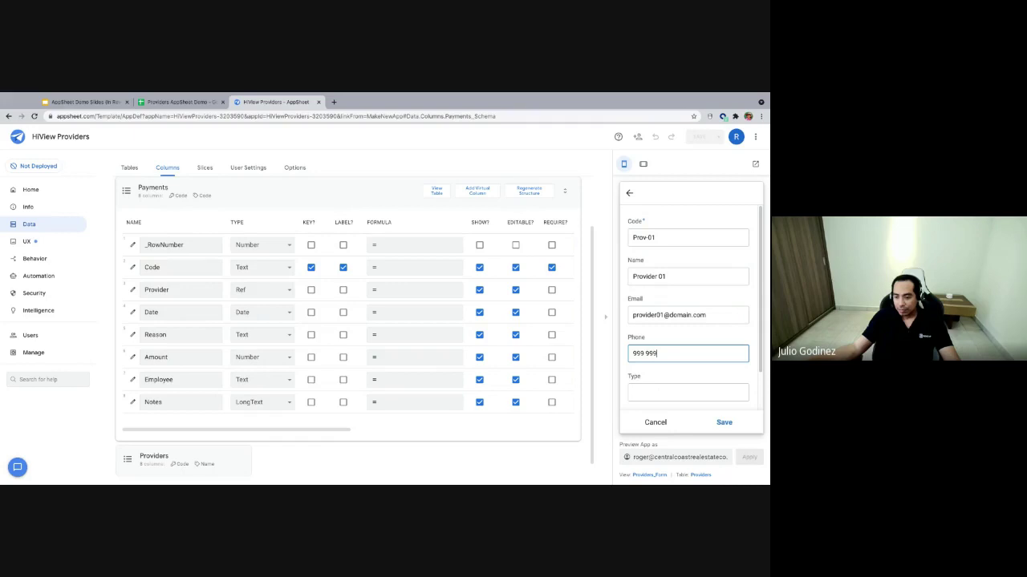
{"action": "type", "text": " 9999"}
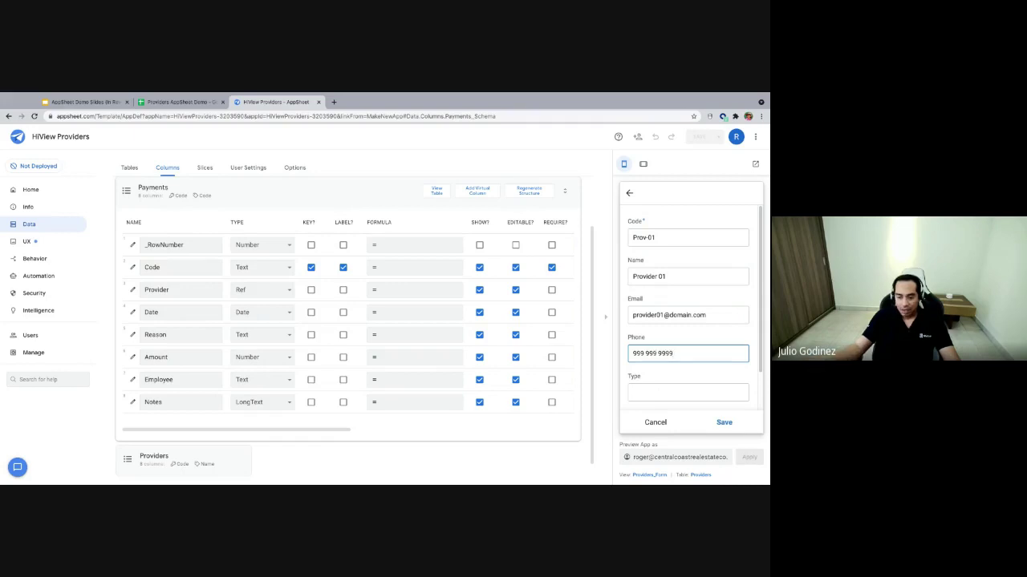
{"action": "scroll", "coordinate": [636, 374], "scroll_direction": "down", "scroll_amount": 2}
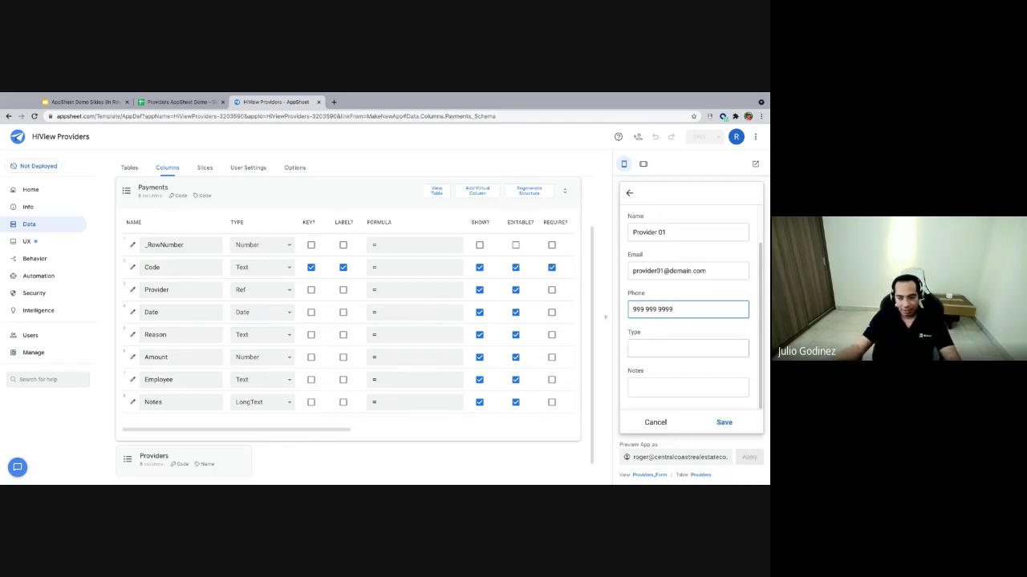
{"action": "left_click", "coordinate": [643, 351]}
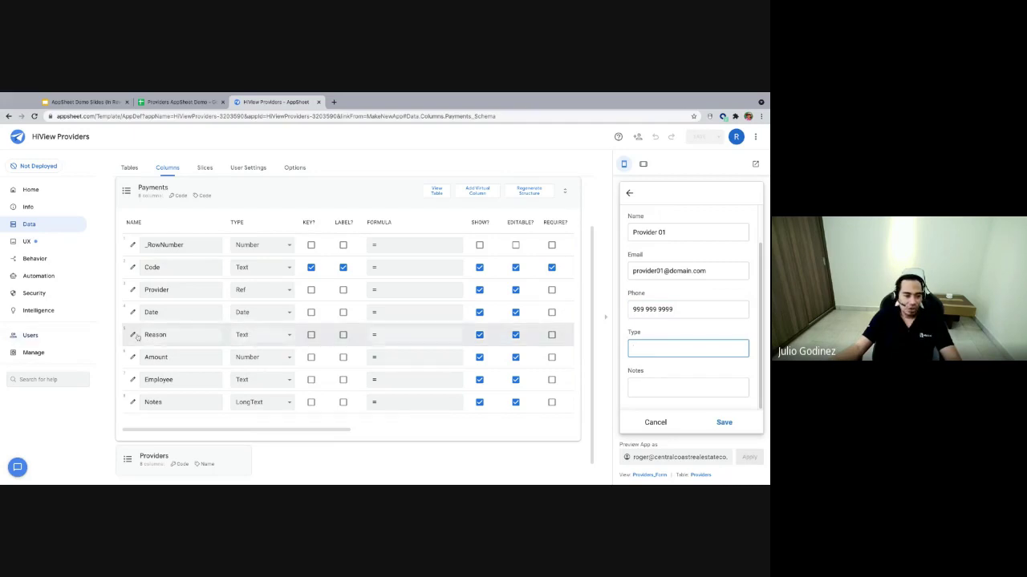
- Change the data type of the Providers table's Type column to Enum
{"action": "left_click", "coordinate": [183, 361]}
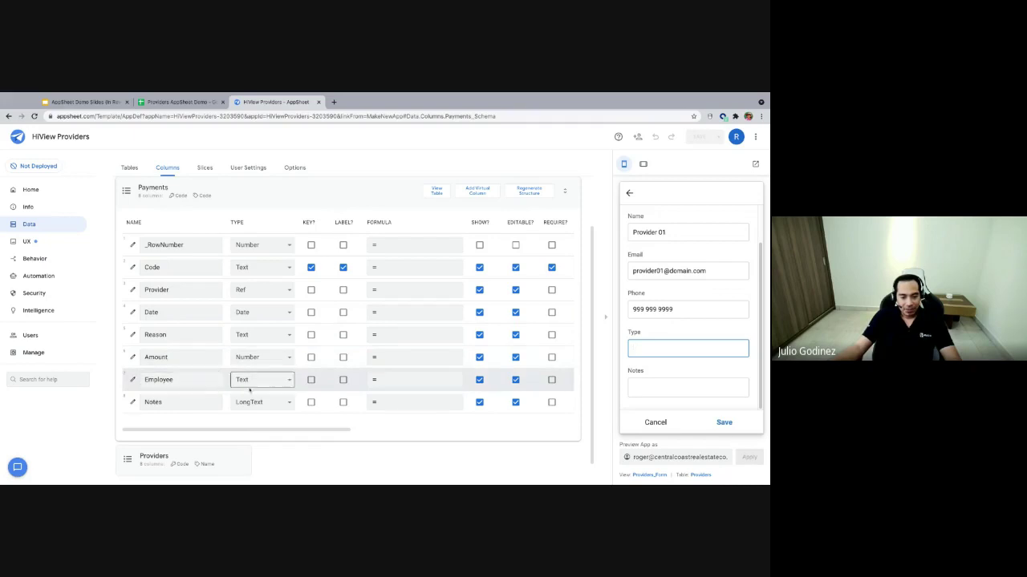
{"action": "left_click", "coordinate": [155, 193]}
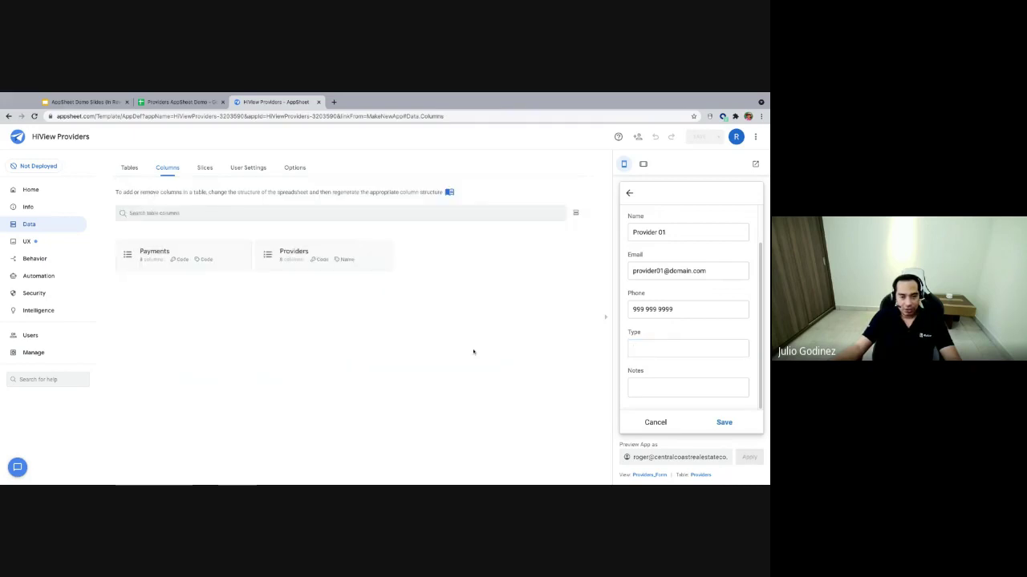
{"action": "left_click", "coordinate": [297, 256]}
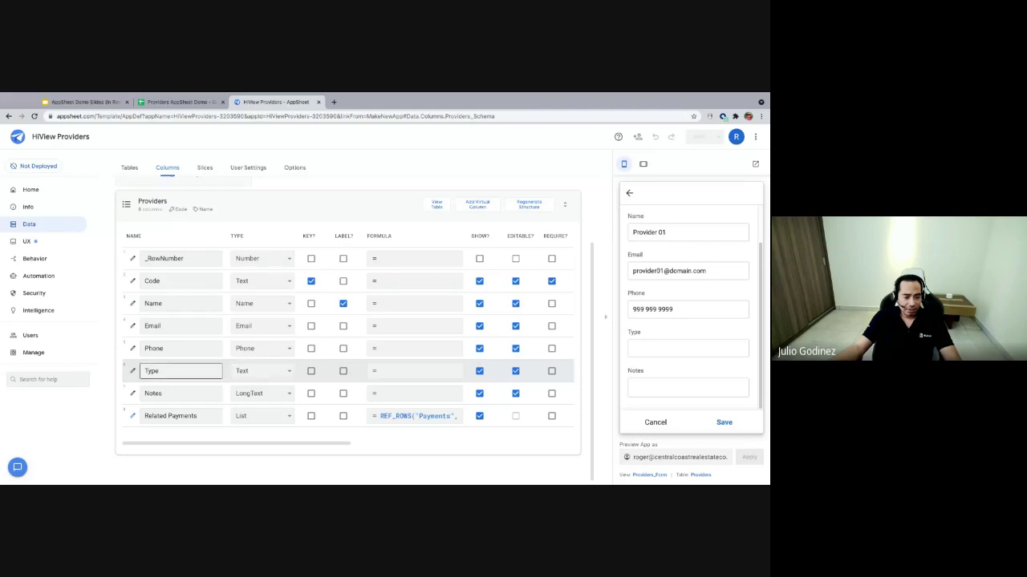
{"action": "left_click", "coordinate": [133, 372]}
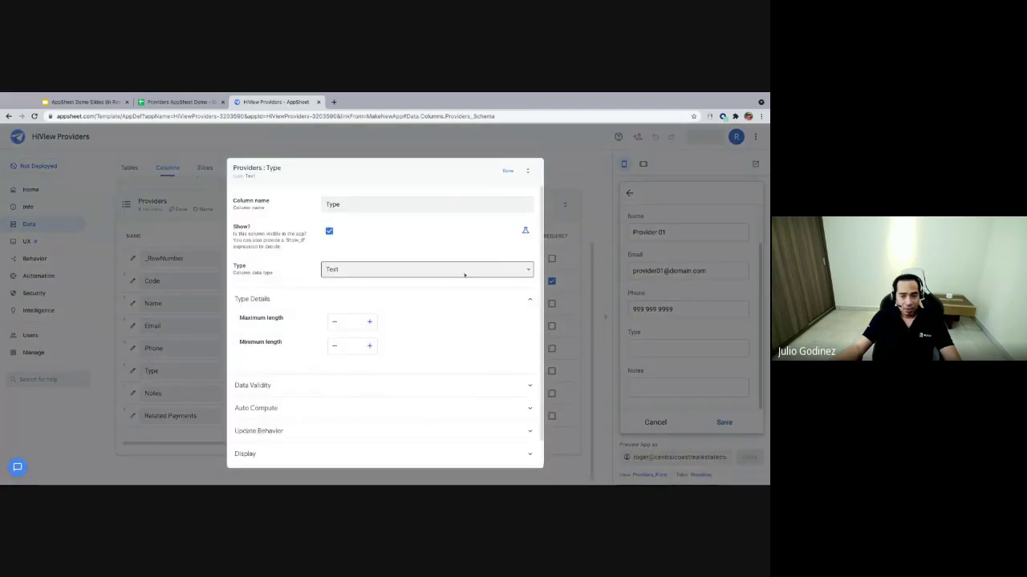
{"action": "left_click", "coordinate": [527, 269]}
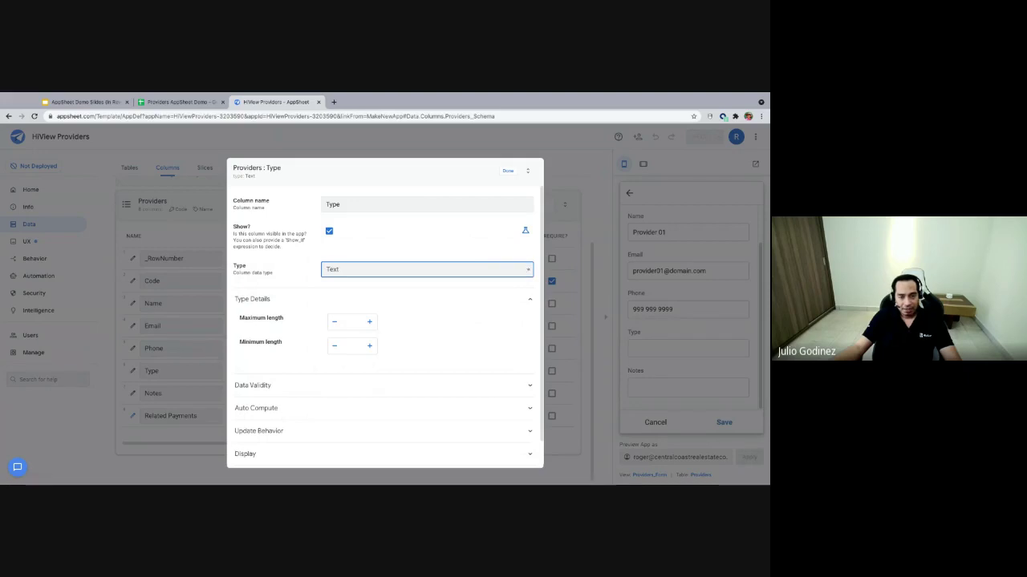
{"action": "left_click", "coordinate": [334, 266]}
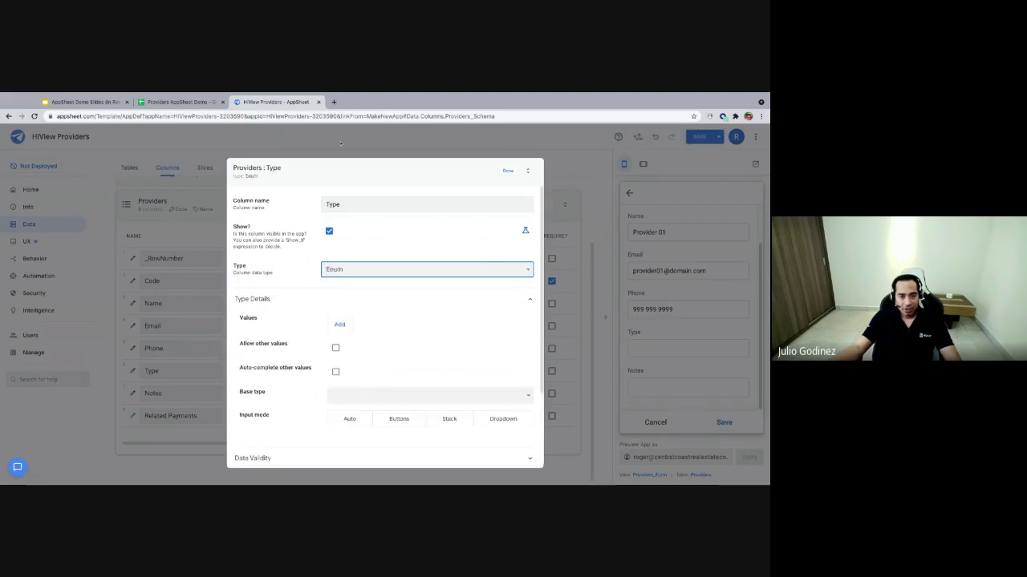
- Add three blank entries to the Type column's list of Enum values
{"action": "left_click", "coordinate": [340, 325]}
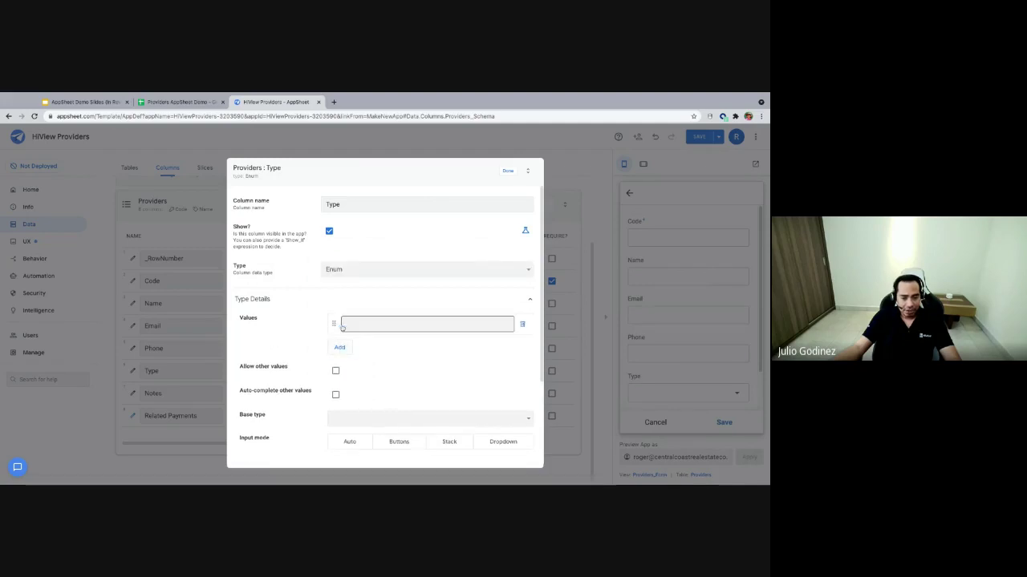
{"action": "left_click", "coordinate": [340, 346]}
{"action": "left_click", "coordinate": [339, 367]}
- Enter Transportation as the first Enum value of the Type column
{"action": "left_click", "coordinate": [356, 323]}
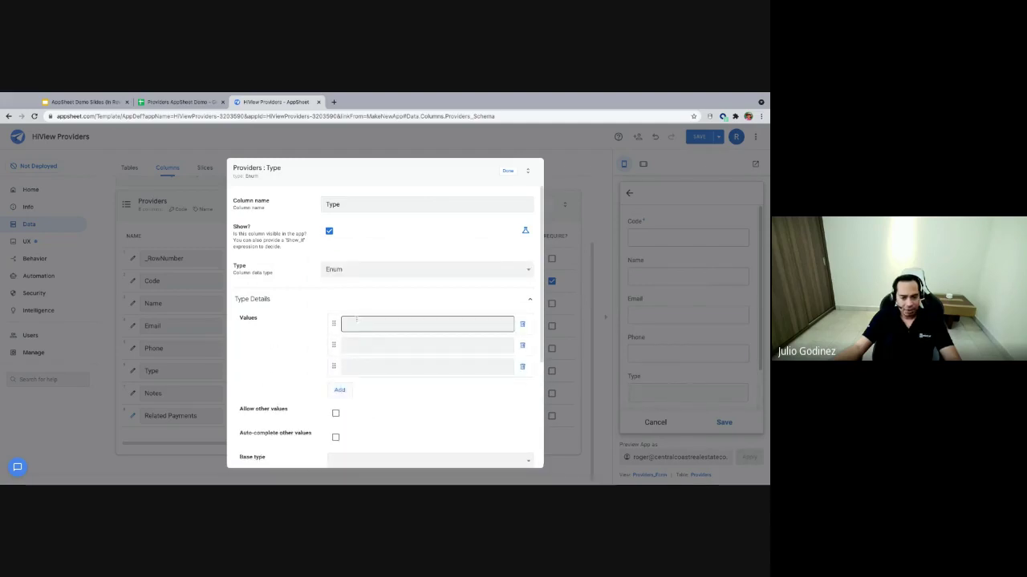
{"action": "type", "text": "TRansp"}
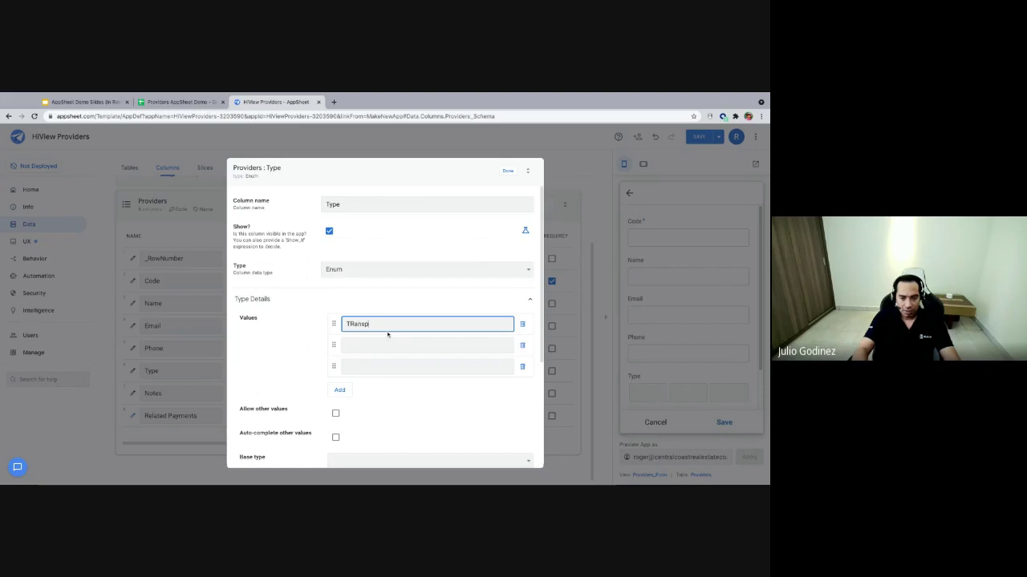
{"action": "key", "text": "BackSpace"}
{"action": "key", "text": "BackSpace"}
{"action": "key", "text": "BackSpace"}
{"action": "key", "text": "BackSpace"}
{"action": "key", "text": "BackSpace"}
{"action": "type", "text": "rans"}
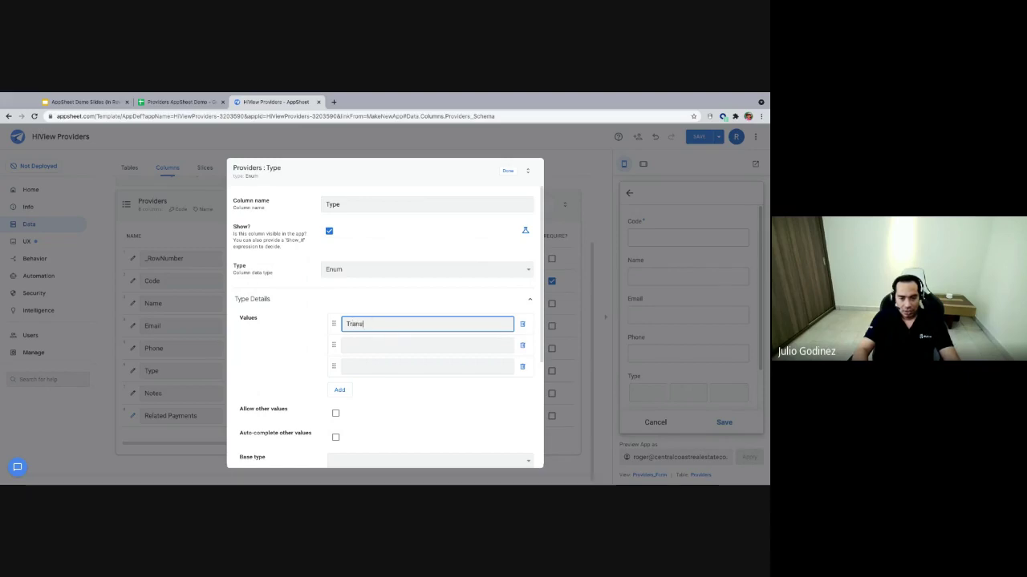
{"action": "type", "text": "portation"}
{"action": "key", "text": "Tab"}
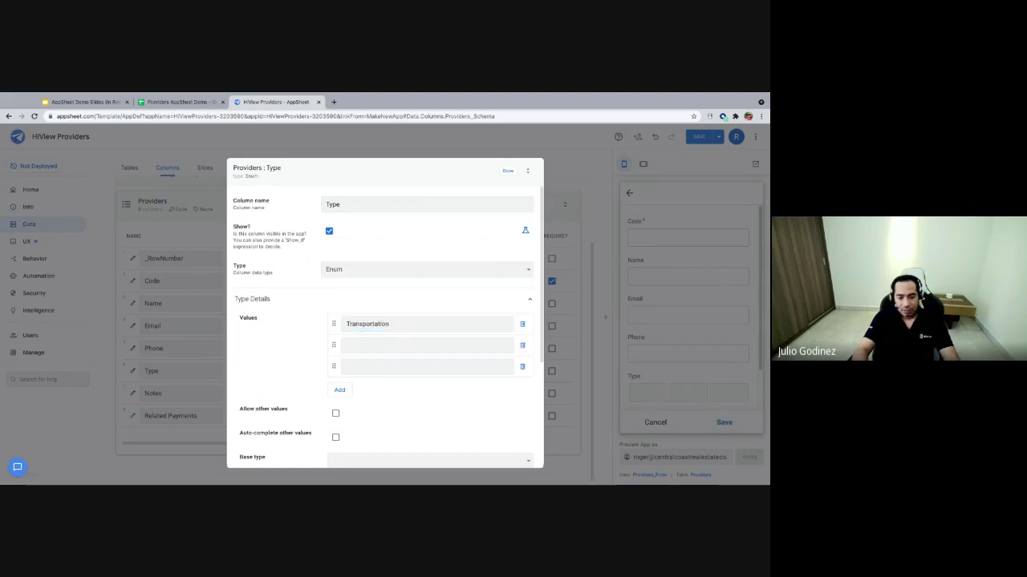
{"action": "key", "text": "Tab"}
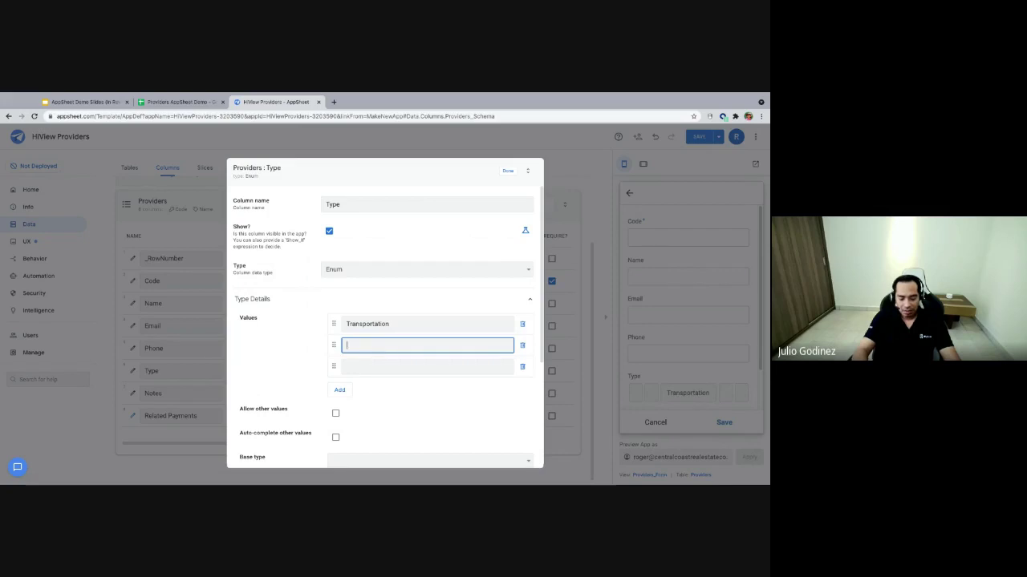
- Enter Technology and Paper Supplier as the second and third Enum values of the Type column and accept the column settings
{"action": "type", "text": "Technolog"}
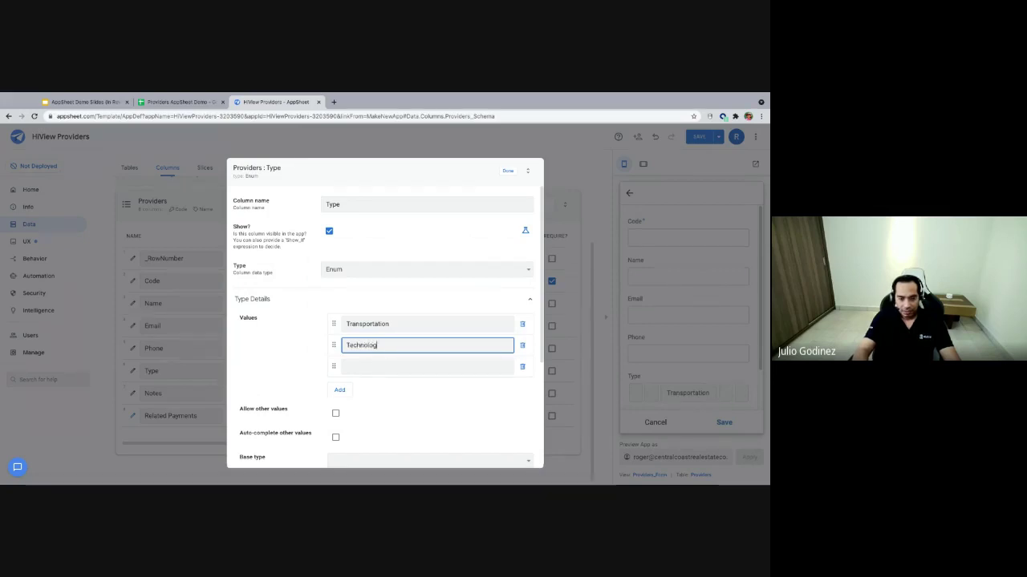
{"action": "type", "text": "y"}
{"action": "key", "text": "Tab"}
{"action": "key", "text": "Tab"}
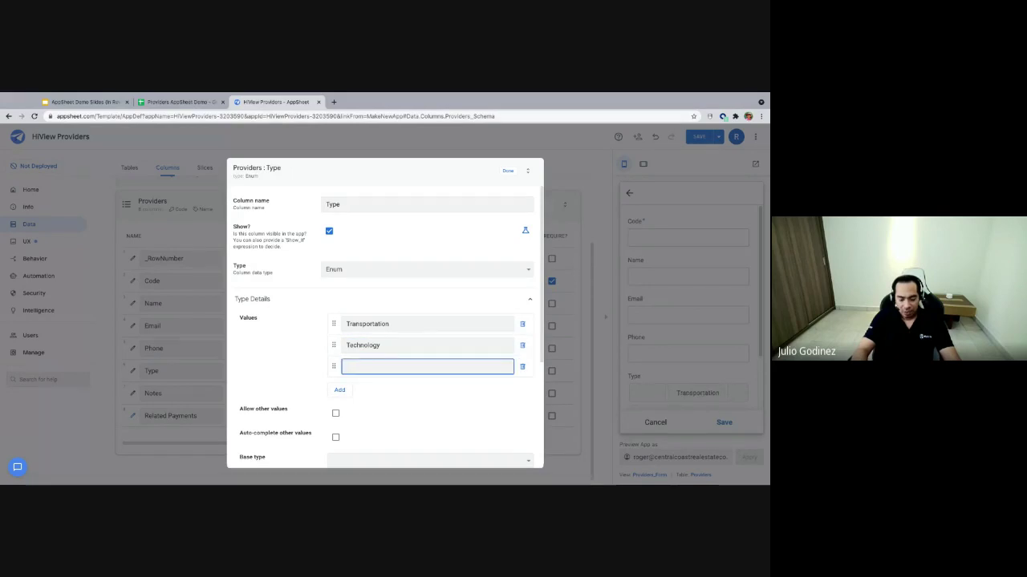
{"action": "type", "text": "Paper Su"}
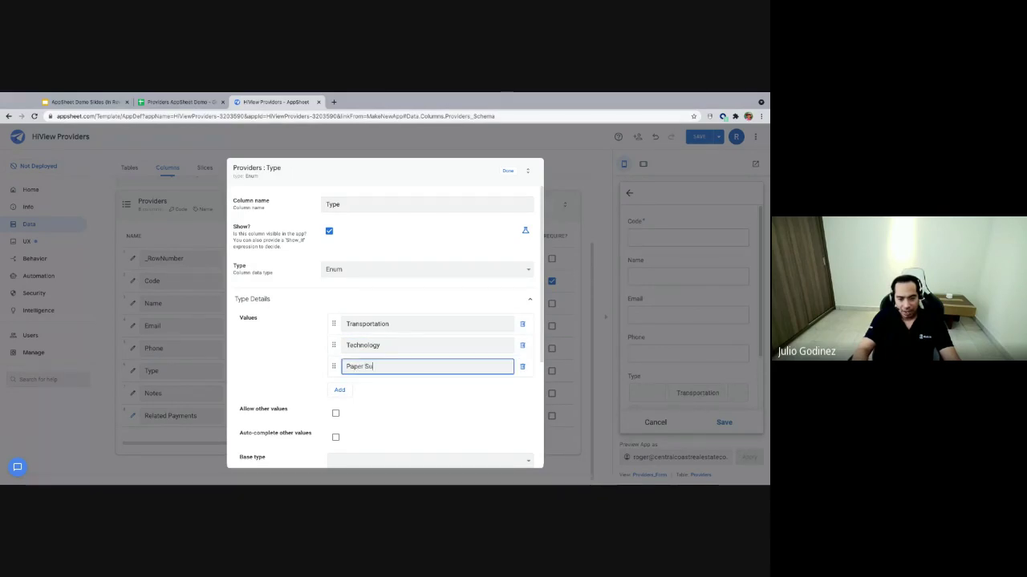
{"action": "type", "text": "pplier"}
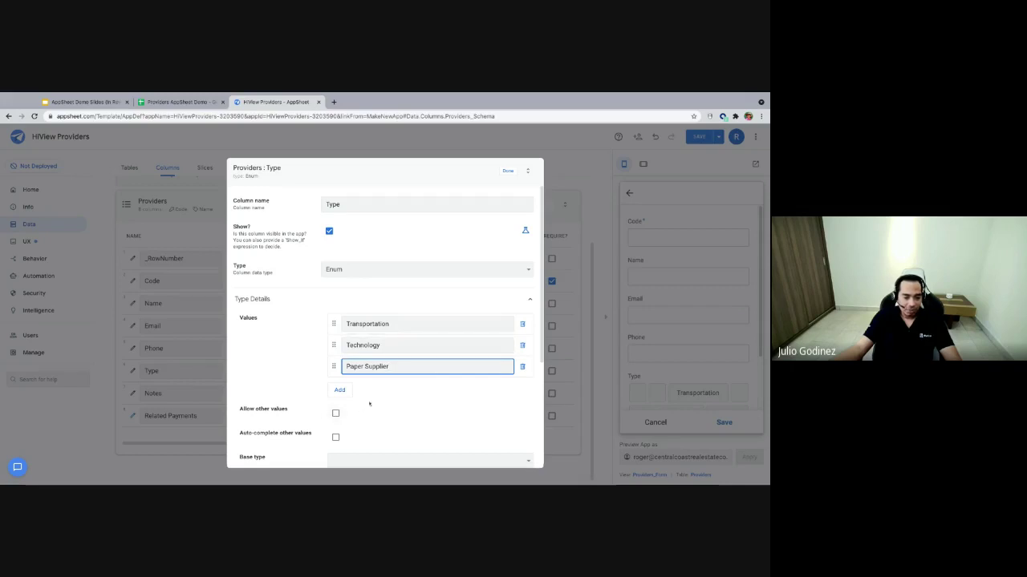
{"action": "scroll", "coordinate": [369, 403], "scroll_direction": "down", "scroll_amount": 3}
{"action": "scroll", "coordinate": [371, 404], "scroll_direction": "up", "scroll_amount": 3}
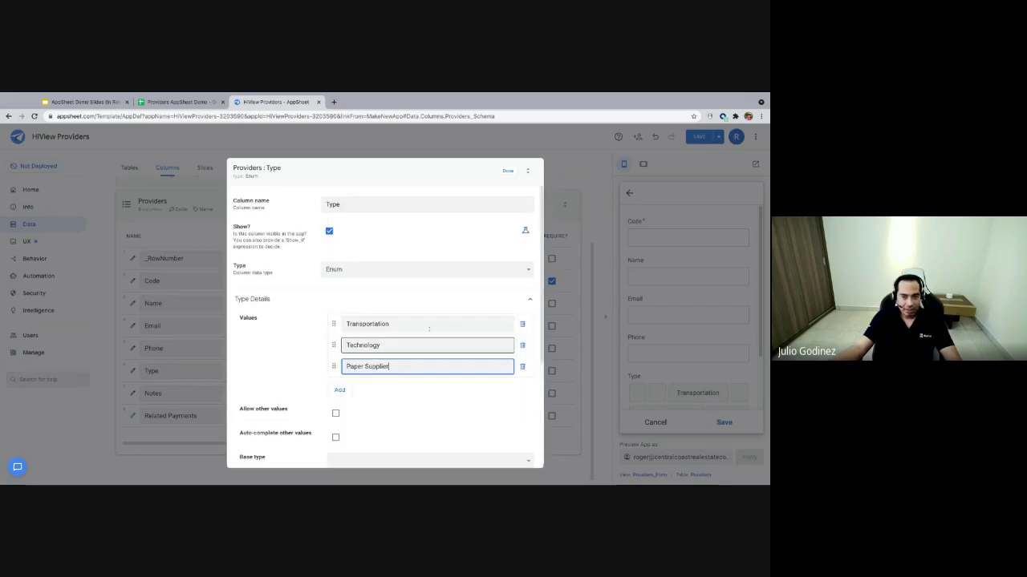
{"action": "left_click", "coordinate": [511, 168]}
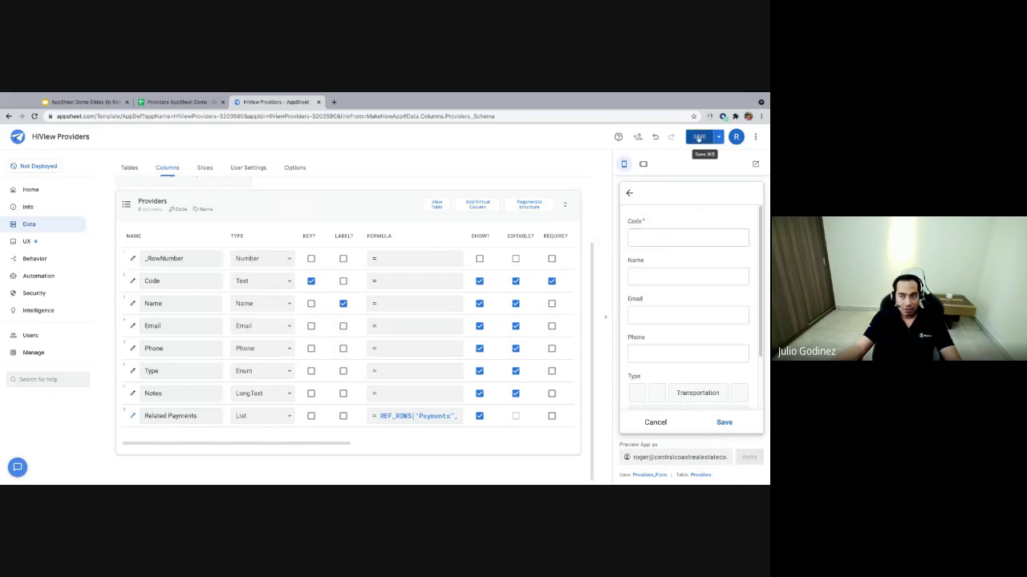
- Save the app and check the Type choices in the previewed provider form
{"action": "left_click", "coordinate": [699, 138]}
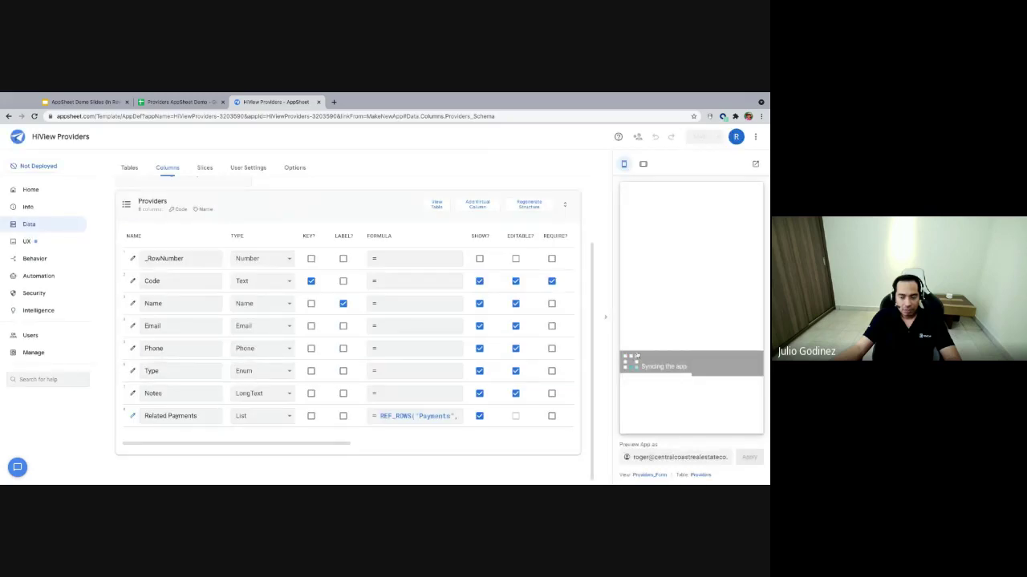
{"action": "scroll", "coordinate": [662, 278], "scroll_direction": "down", "scroll_amount": 3}
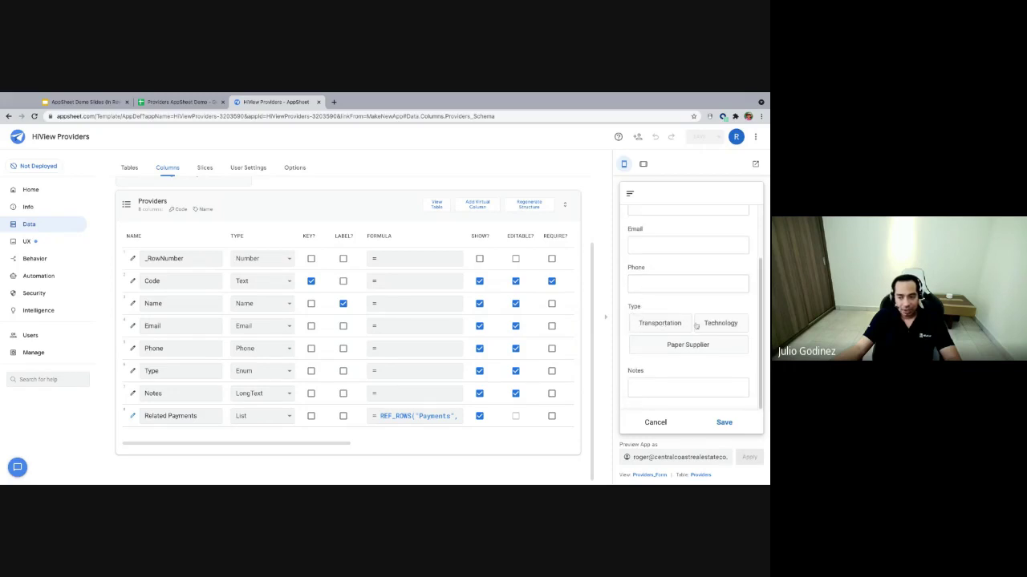
{"action": "scroll", "coordinate": [681, 353], "scroll_direction": "up", "scroll_amount": 2}
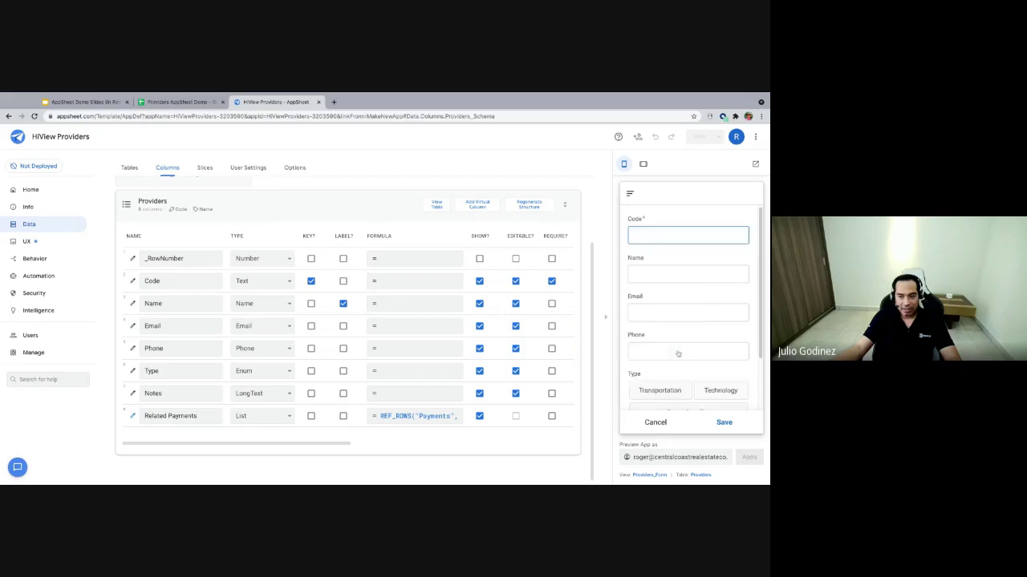
- Enter the code Prov-01 and the name Provider 01 in the new provider form
{"action": "left_click", "coordinate": [656, 230]}
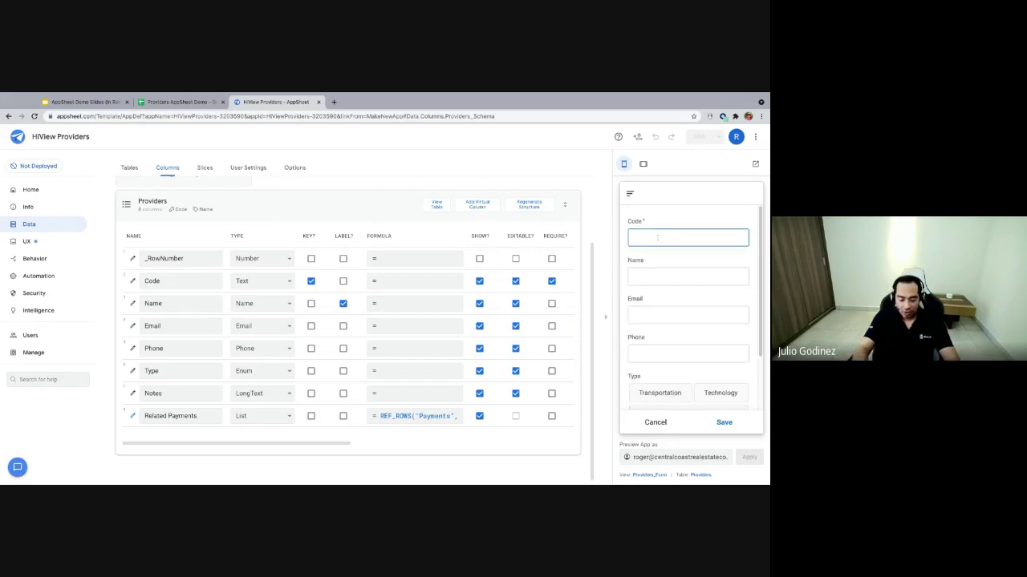
{"action": "type", "text": "Prov-01"}
{"action": "key", "text": "Tab"}
{"action": "type", "text": "Pro"}
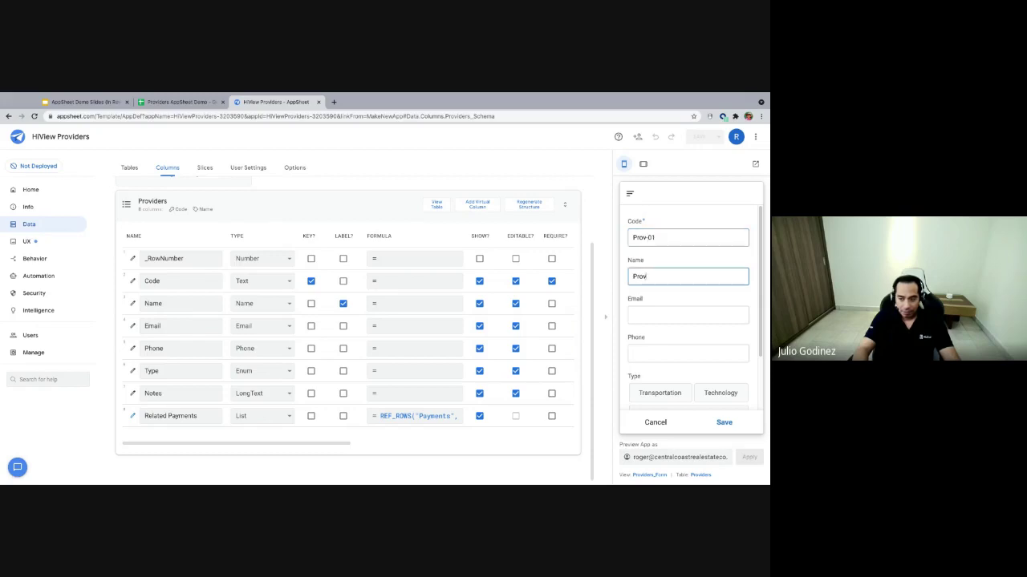
{"action": "type", "text": "vider 01"}
- Fill in the new provider's email address and phone number
{"action": "left_click", "coordinate": [687, 314]}
{"action": "type", "text": "provide"}
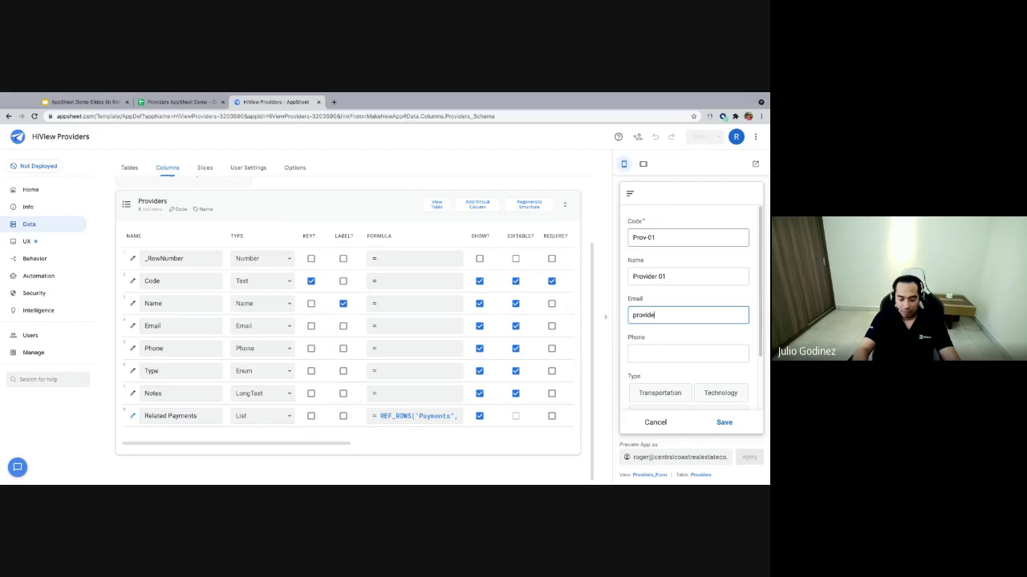
{"action": "type", "text": "r01@domain.com"}
{"action": "key", "text": "Tab"}
{"action": "type", "text": "9"}
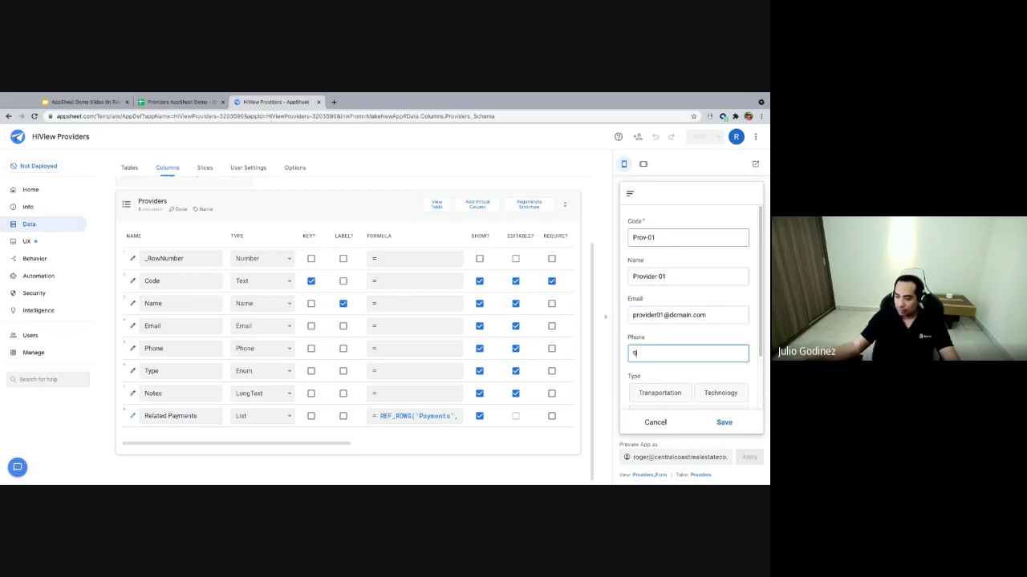
{"action": "type", "text": "99 999 "}
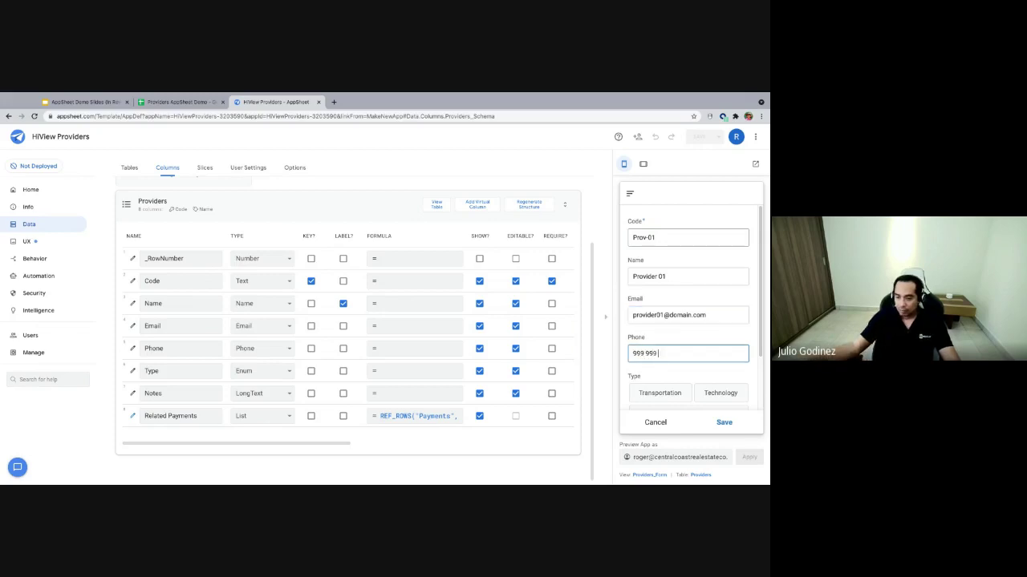
{"action": "type", "text": "9999"}
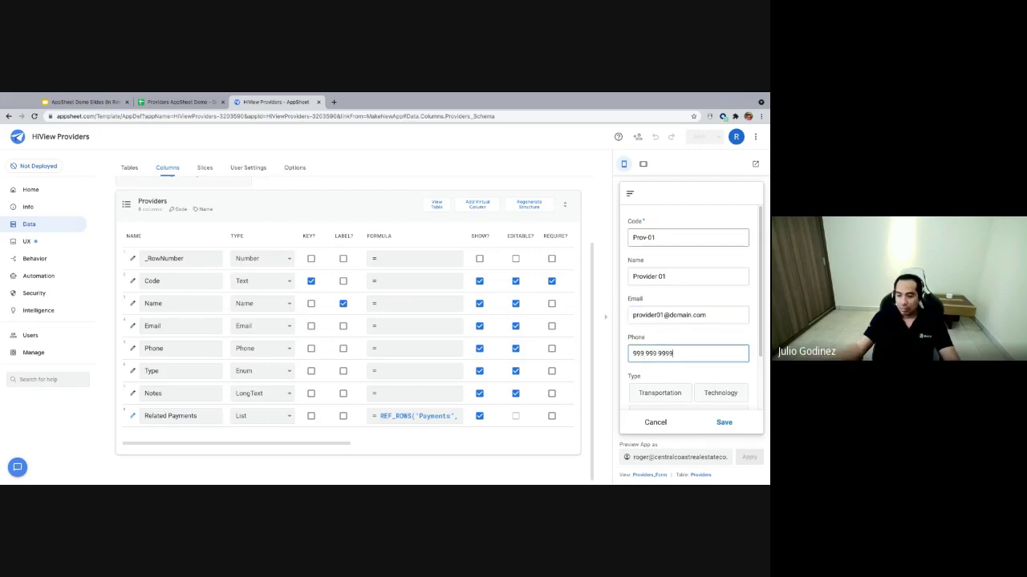
- Set the provider's type to Transportation, add the note "This is our taxi provider", and save the record
{"action": "scroll", "coordinate": [650, 344], "scroll_direction": "down", "scroll_amount": 2}
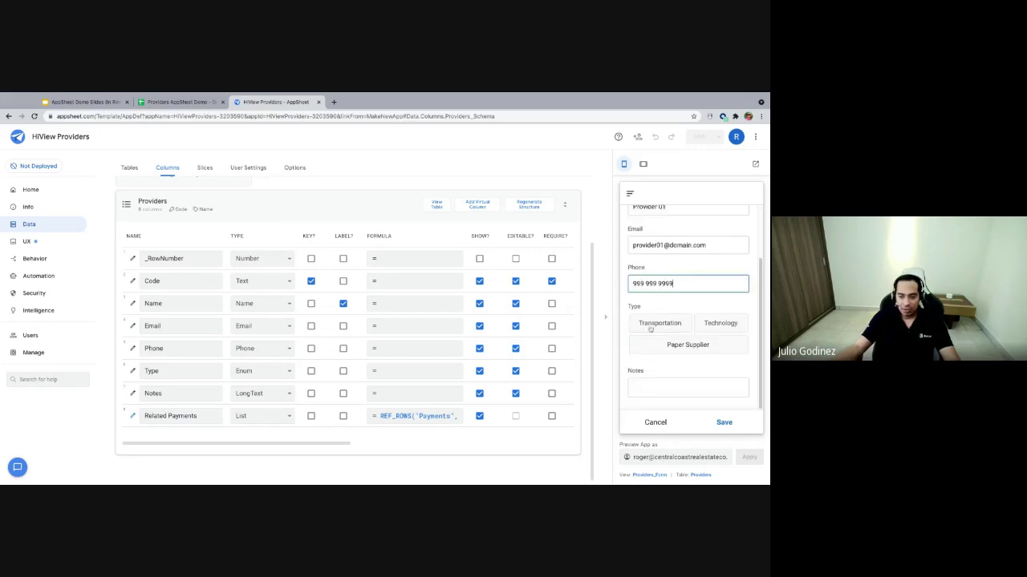
{"action": "left_click", "coordinate": [651, 327]}
{"action": "left_click", "coordinate": [647, 389]}
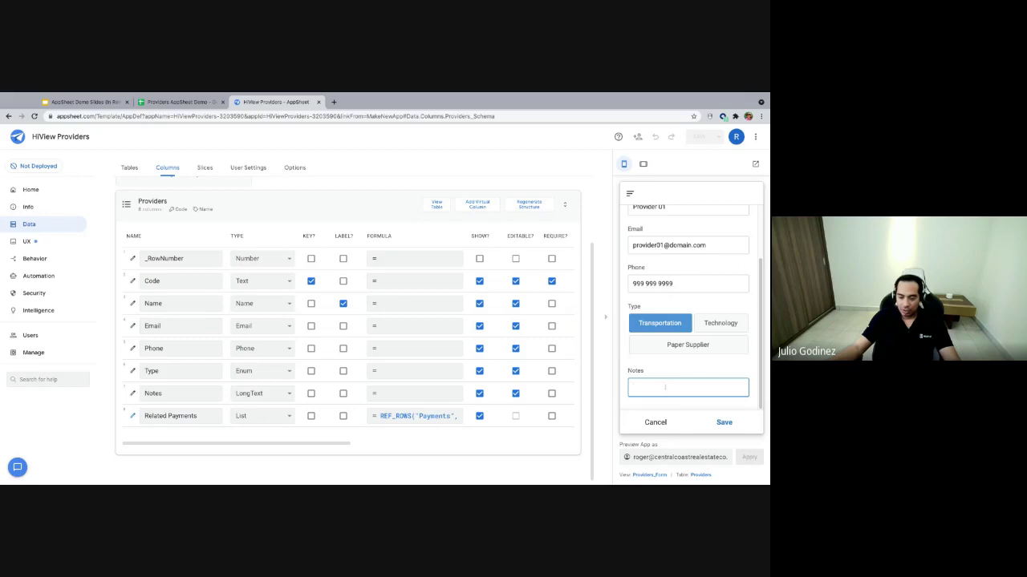
{"action": "type", "text": "This is "}
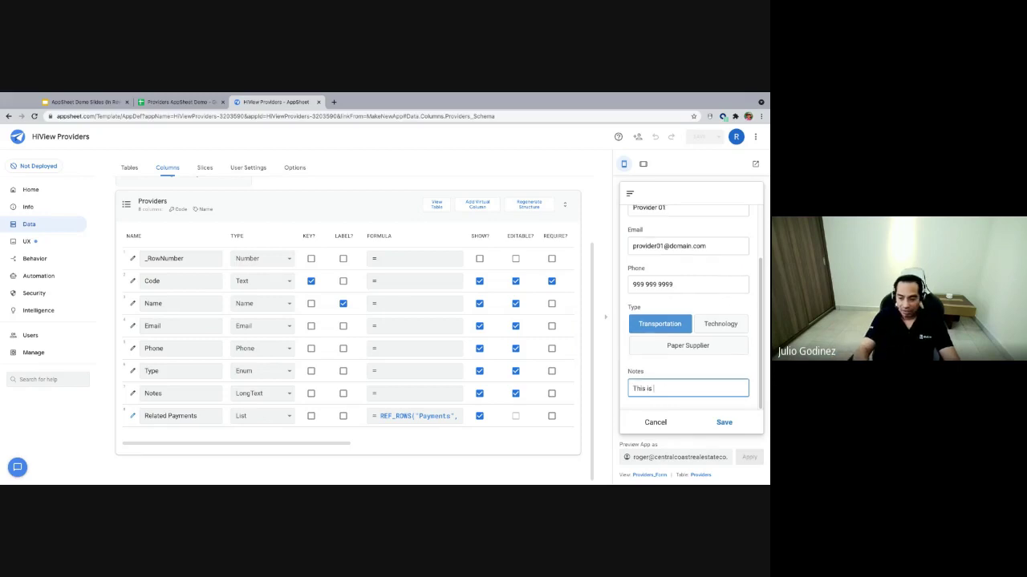
{"action": "type", "text": "p"}
{"action": "key", "text": "BackSpace"}
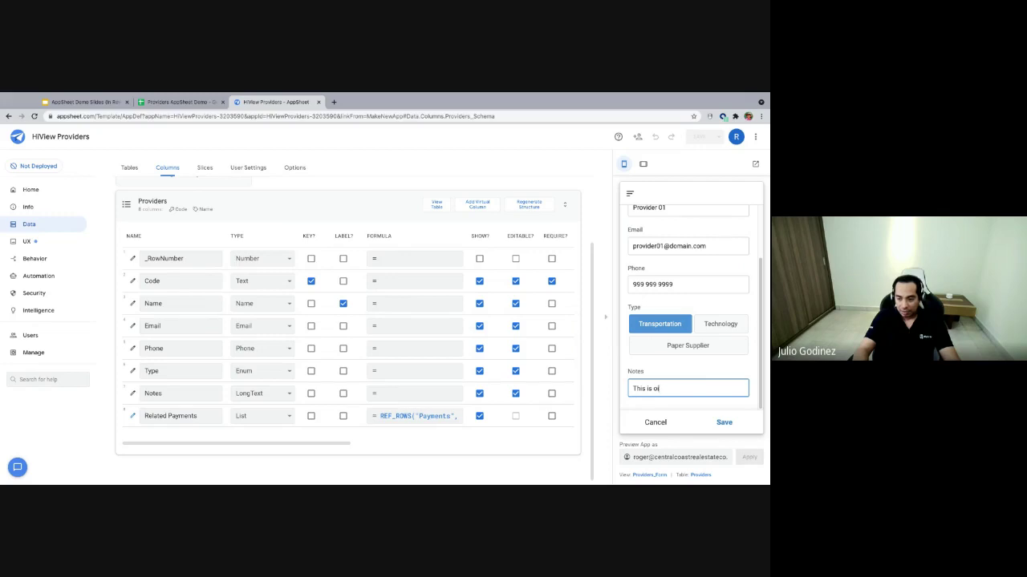
{"action": "type", "text": "our taxi provider"}
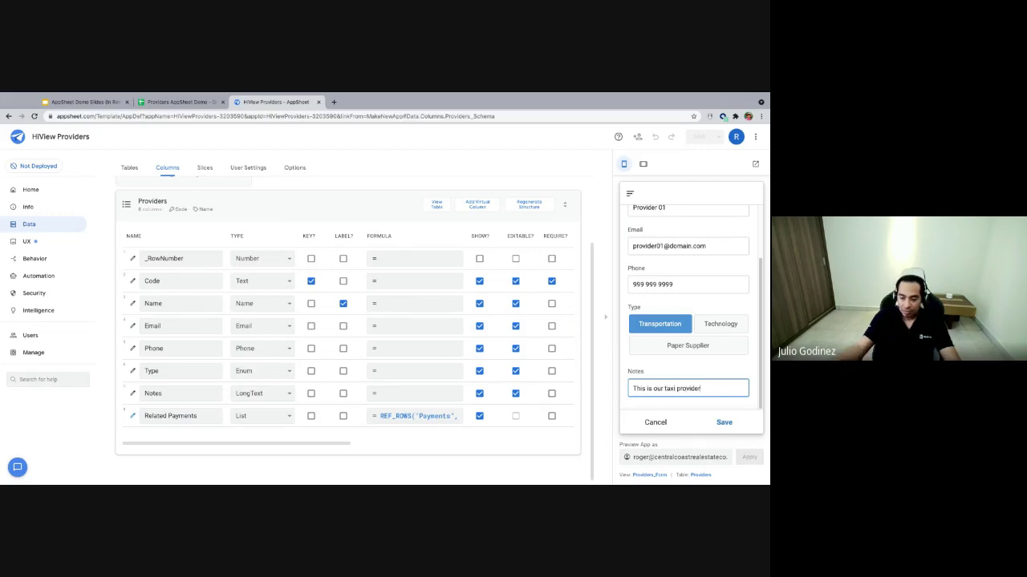
{"action": "left_click", "coordinate": [732, 423]}
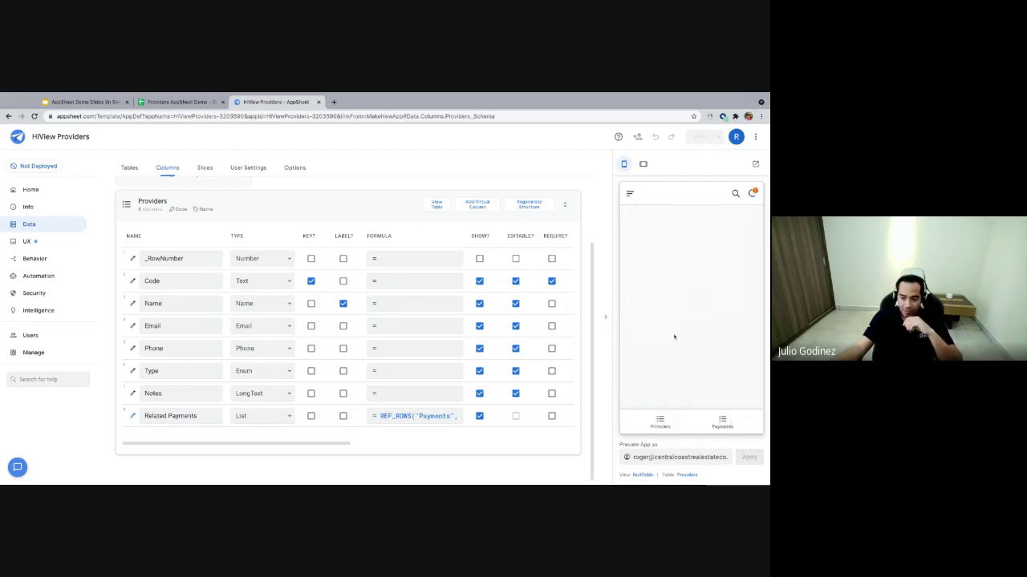
- Review the details of Provider 01 in the app preview and return to the Providers list
{"action": "left_click", "coordinate": [660, 422]}
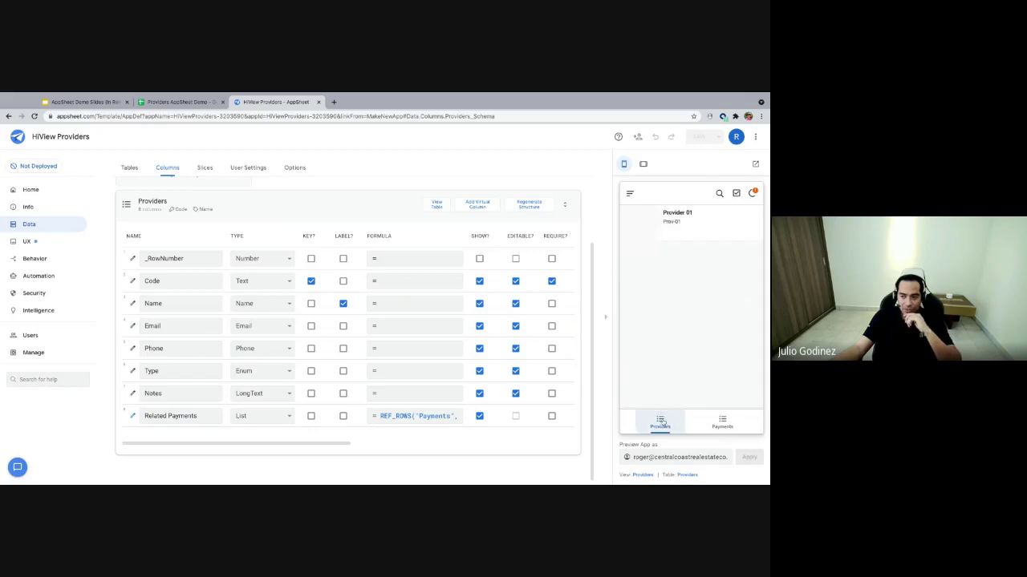
{"action": "left_click", "coordinate": [651, 219]}
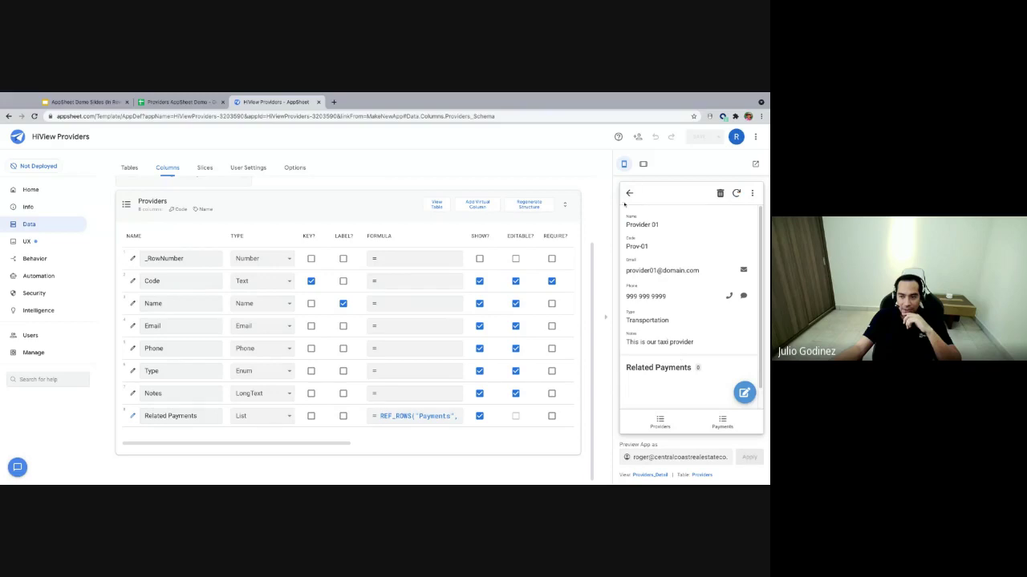
{"action": "left_click", "coordinate": [628, 195]}
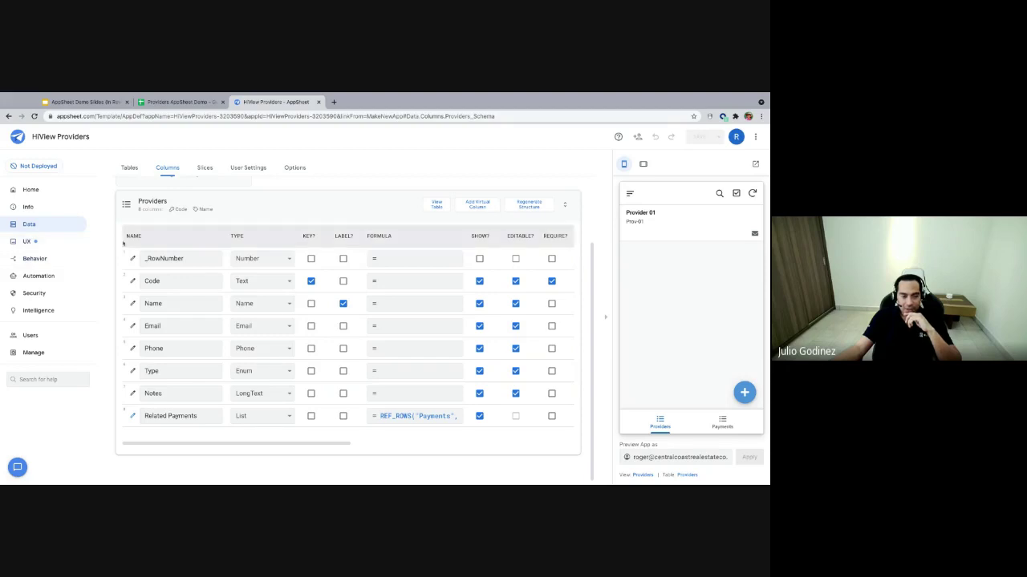
- Open the settings of the Providers primary view in the UX section
{"action": "left_click", "coordinate": [27, 243]}
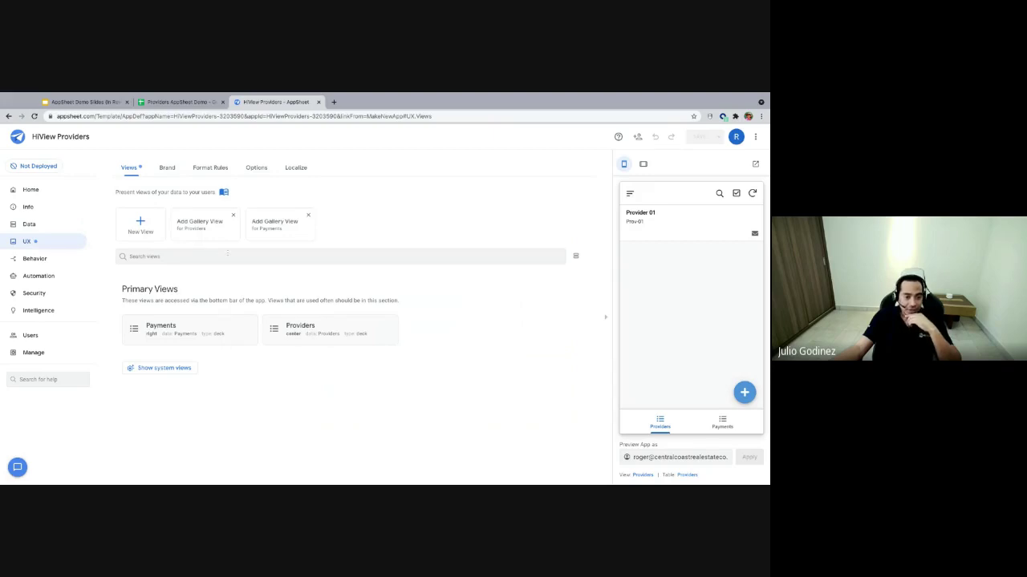
{"action": "left_click", "coordinate": [301, 326]}
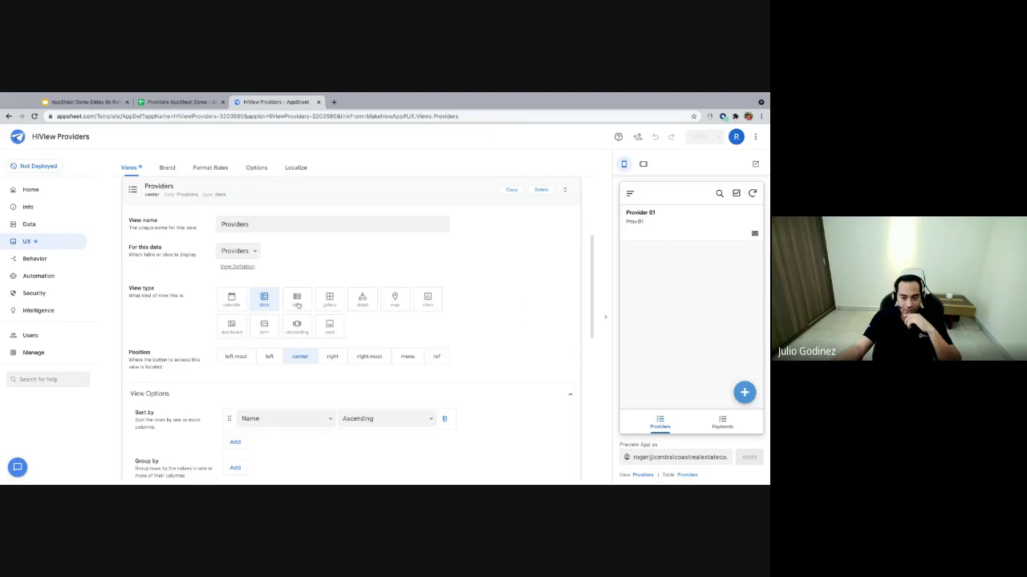
- Try the table view type for the Providers view, then return it to deck
{"action": "left_click", "coordinate": [296, 304]}
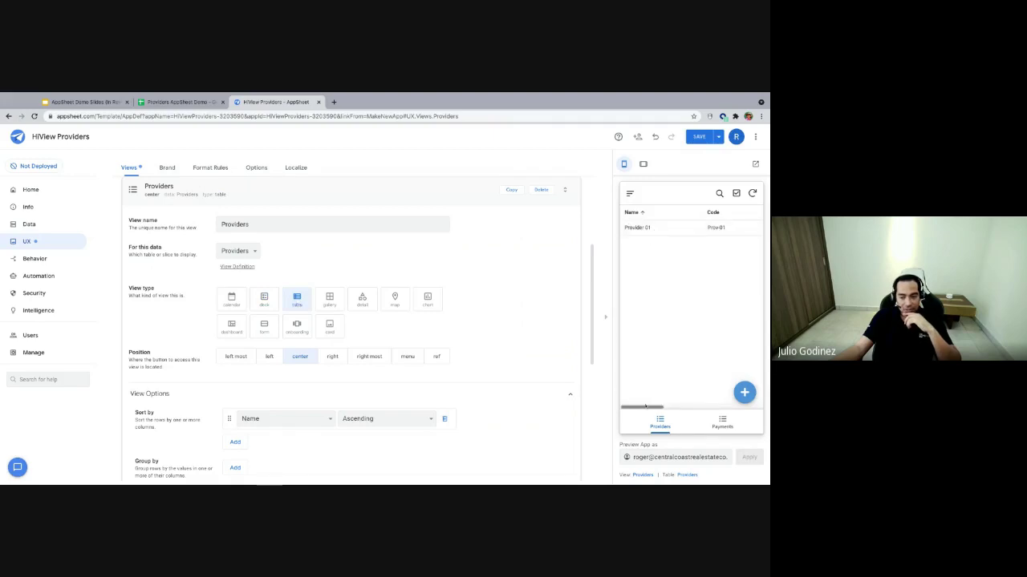
{"action": "scroll", "coordinate": [646, 408], "scroll_direction": "right", "scroll_amount": 3}
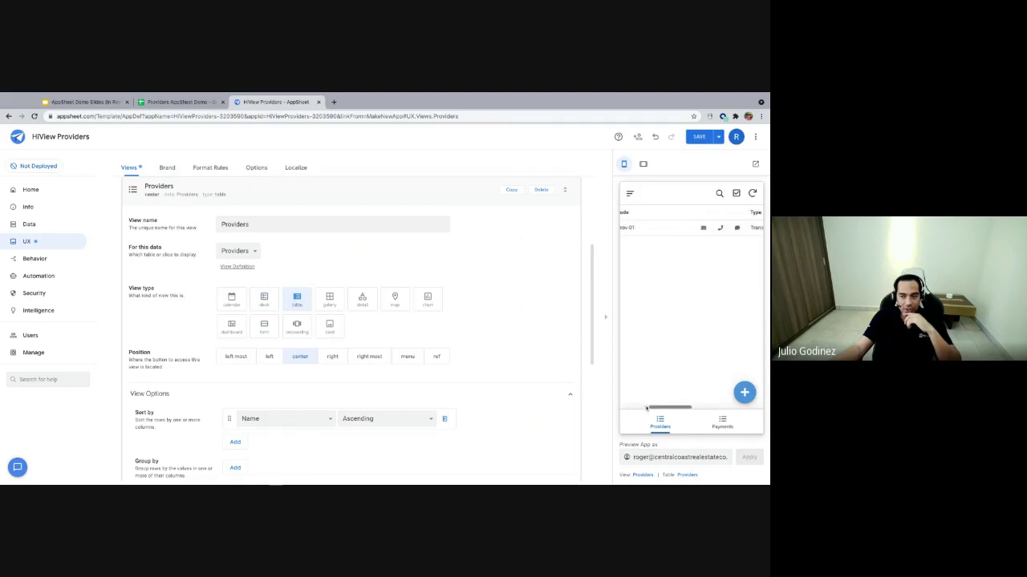
{"action": "scroll", "coordinate": [646, 408], "scroll_direction": "right", "scroll_amount": 5}
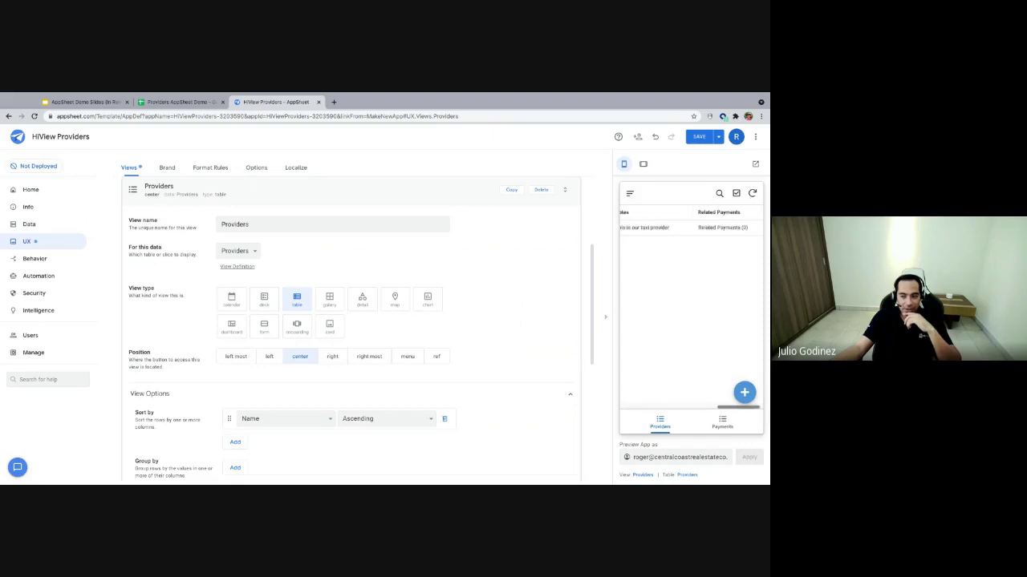
{"action": "scroll", "coordinate": [691, 321], "scroll_direction": "left", "scroll_amount": 8}
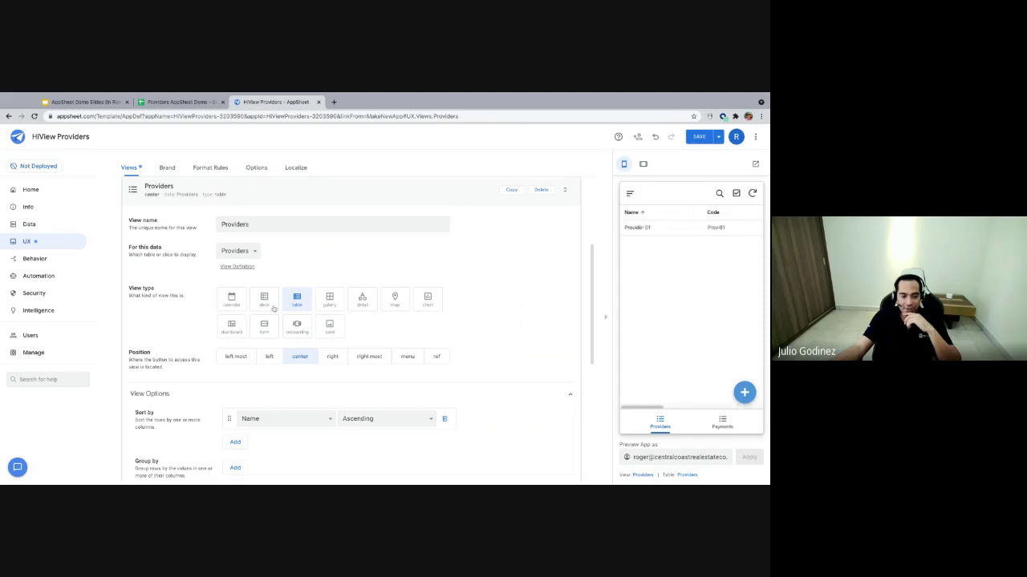
{"action": "left_click", "coordinate": [270, 305]}
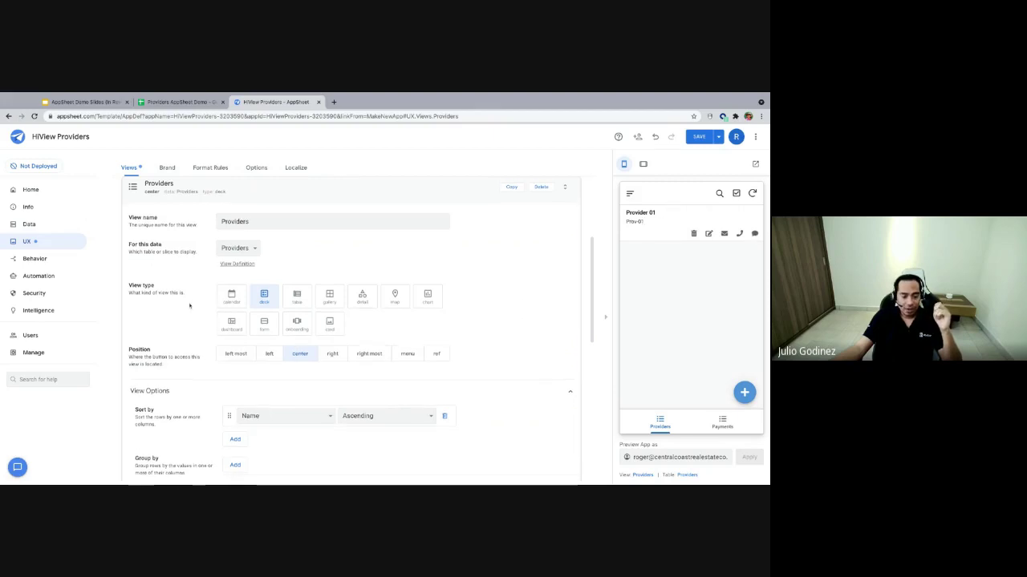
- Search the Providers view's display icons for "users" and assign the first icon, the solid group of people
{"action": "scroll", "coordinate": [180, 353], "scroll_direction": "down", "scroll_amount": 2}
{"action": "scroll", "coordinate": [180, 353], "scroll_direction": "down", "scroll_amount": 10}
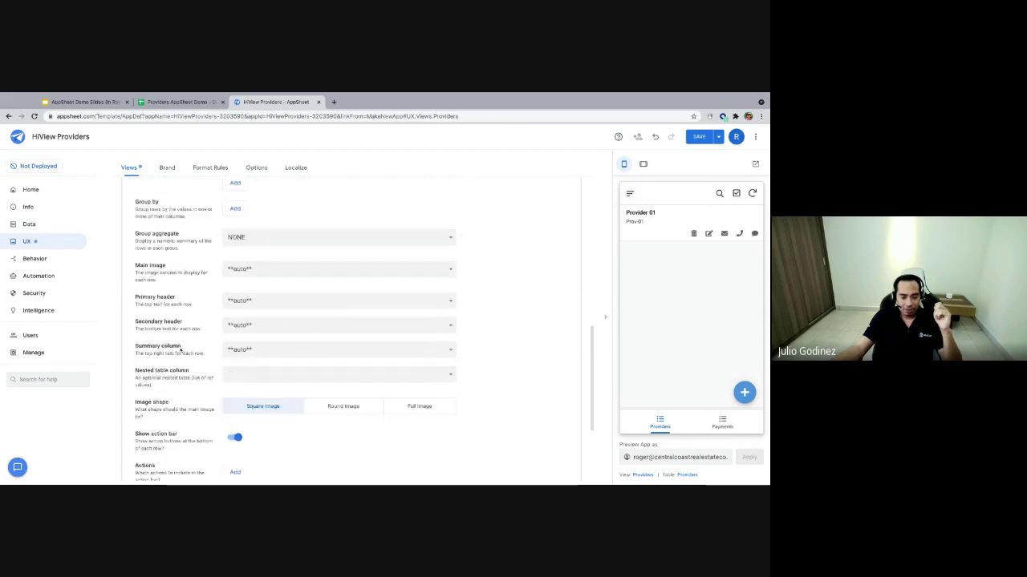
{"action": "scroll", "coordinate": [180, 353], "scroll_direction": "down", "scroll_amount": 1}
{"action": "left_click", "coordinate": [177, 373]}
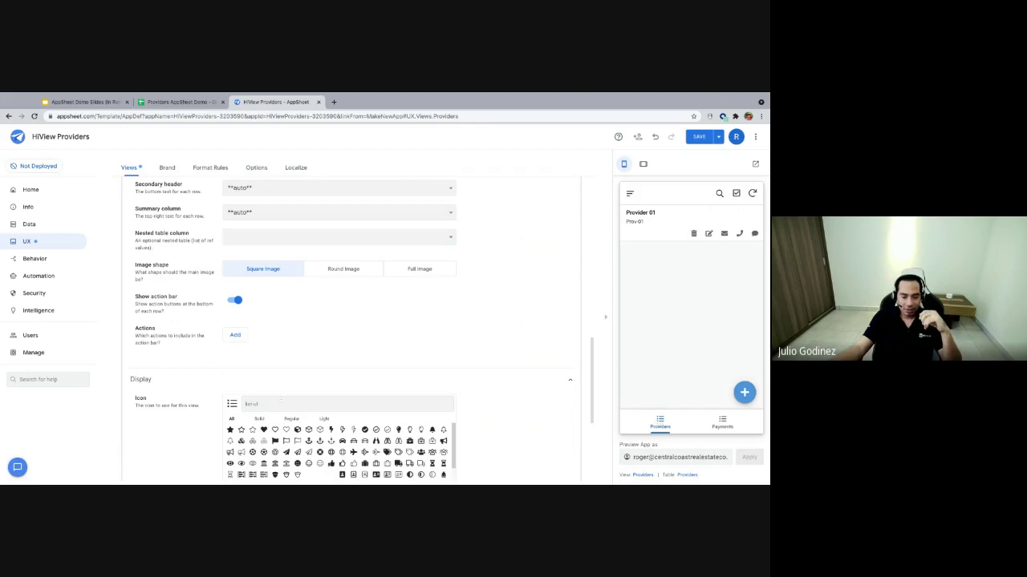
{"action": "left_click", "coordinate": [290, 405]}
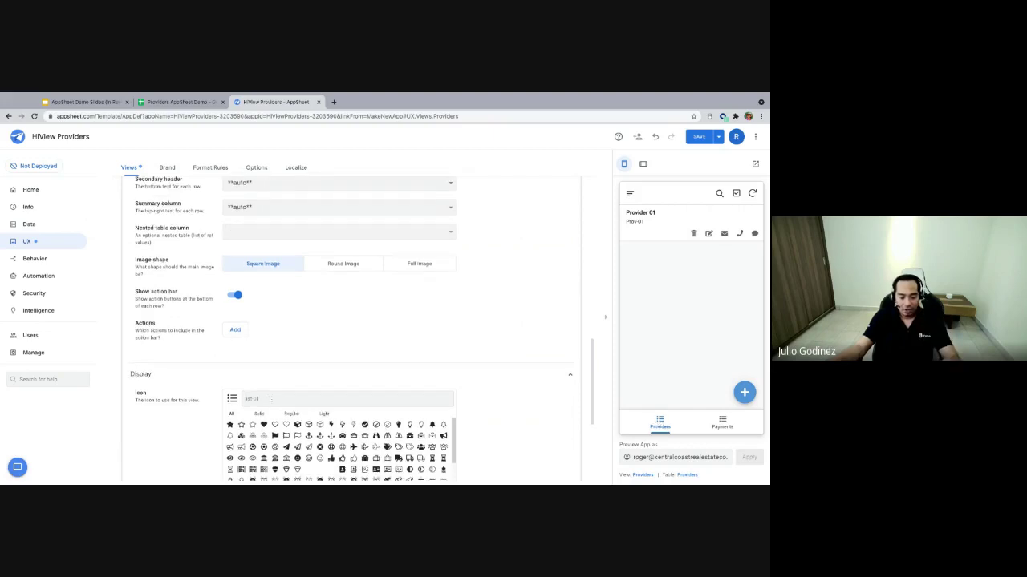
{"action": "type", "text": "users"}
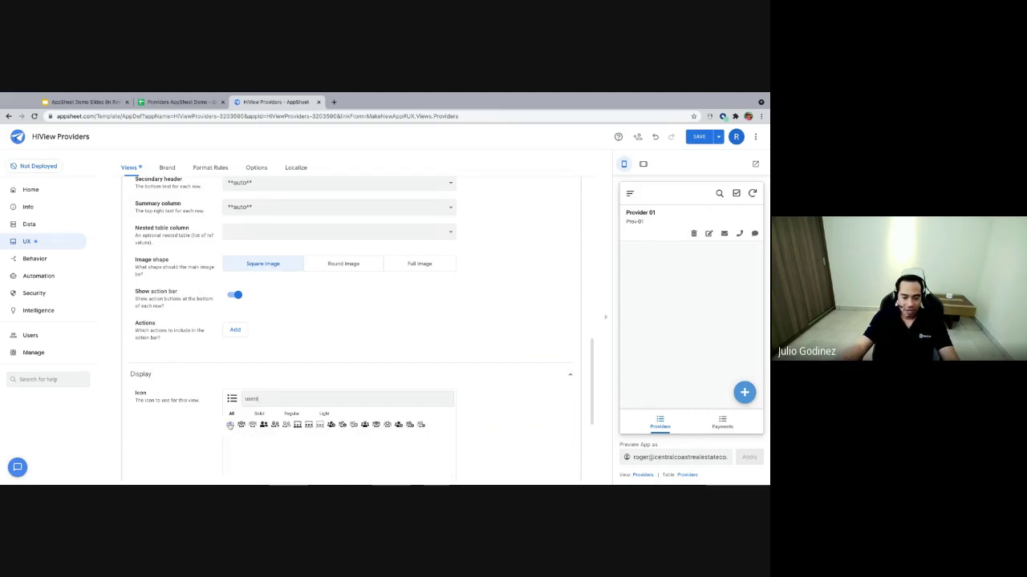
{"action": "left_click", "coordinate": [230, 426]}
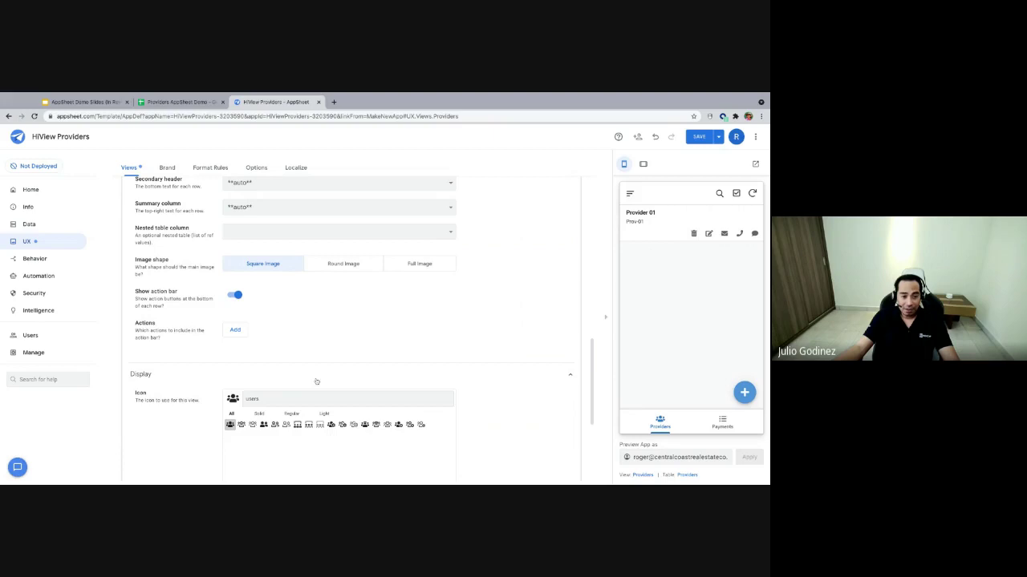
- Collapse the Providers view settings and open the Data section's table list
{"action": "scroll", "coordinate": [265, 385], "scroll_direction": "down", "scroll_amount": 5}
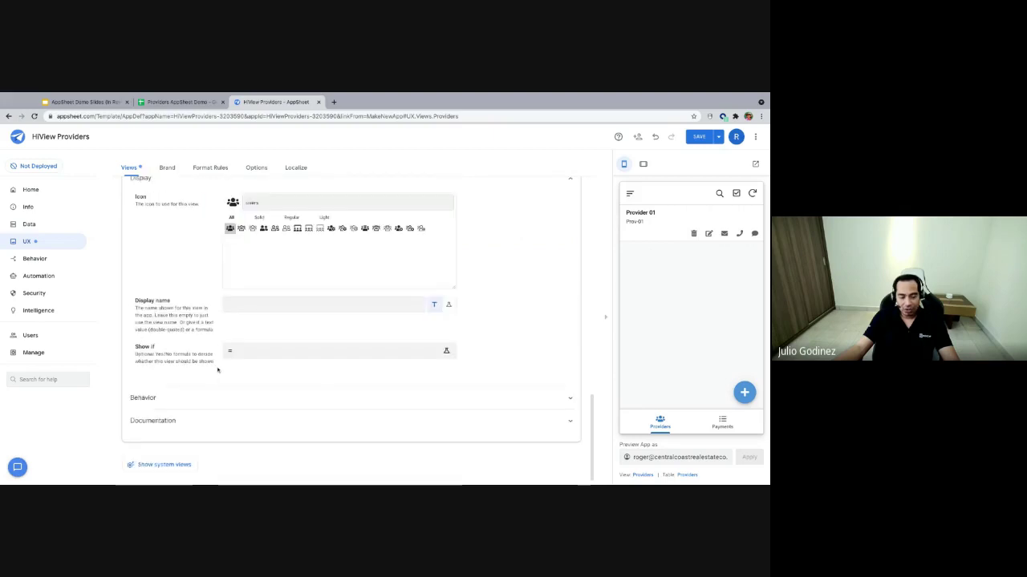
{"action": "scroll", "coordinate": [240, 373], "scroll_direction": "up", "scroll_amount": 8}
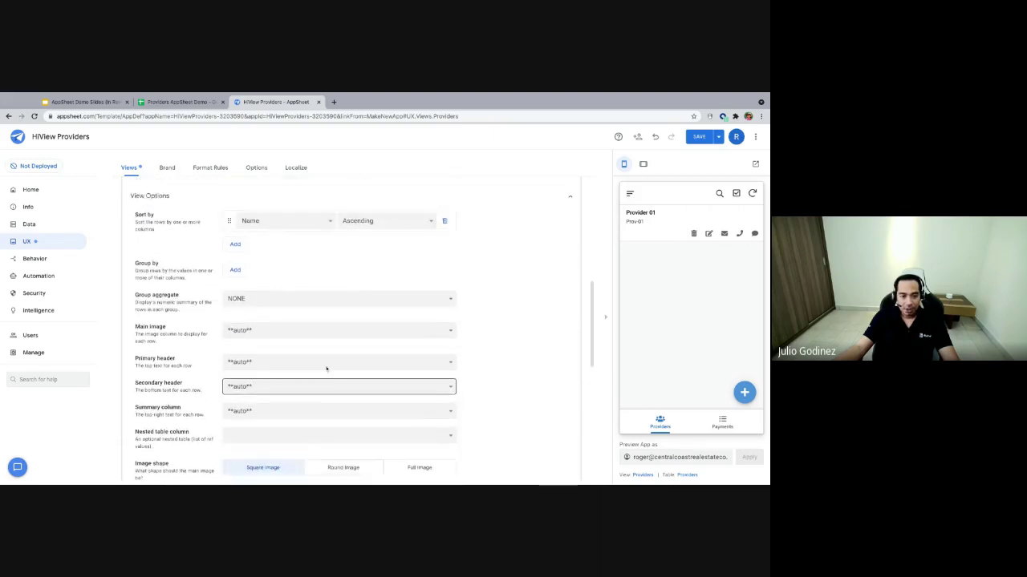
{"action": "scroll", "coordinate": [327, 368], "scroll_direction": "up", "scroll_amount": 5}
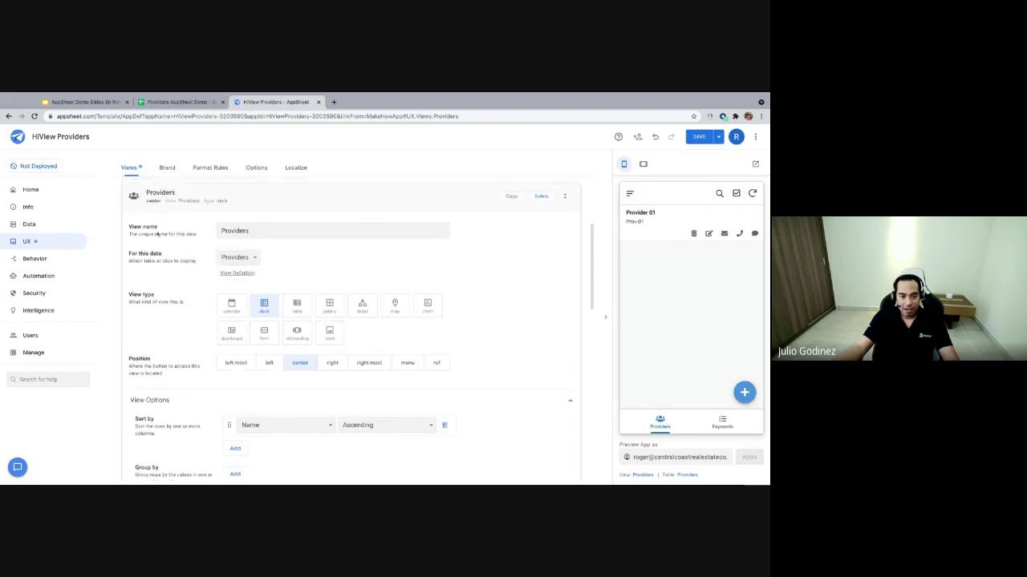
{"action": "scroll", "coordinate": [158, 234], "scroll_direction": "up", "scroll_amount": 4}
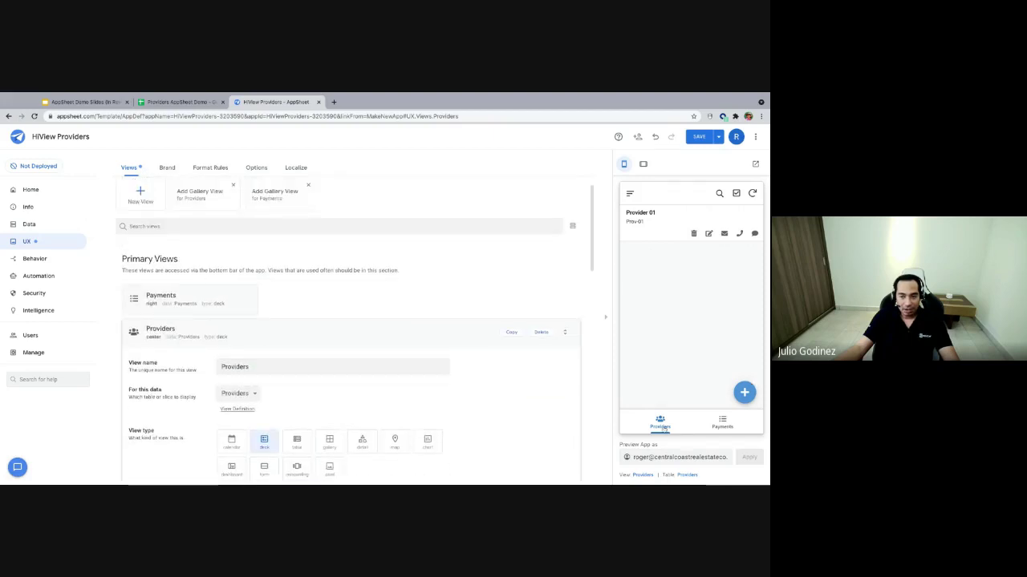
{"action": "left_click", "coordinate": [227, 340]}
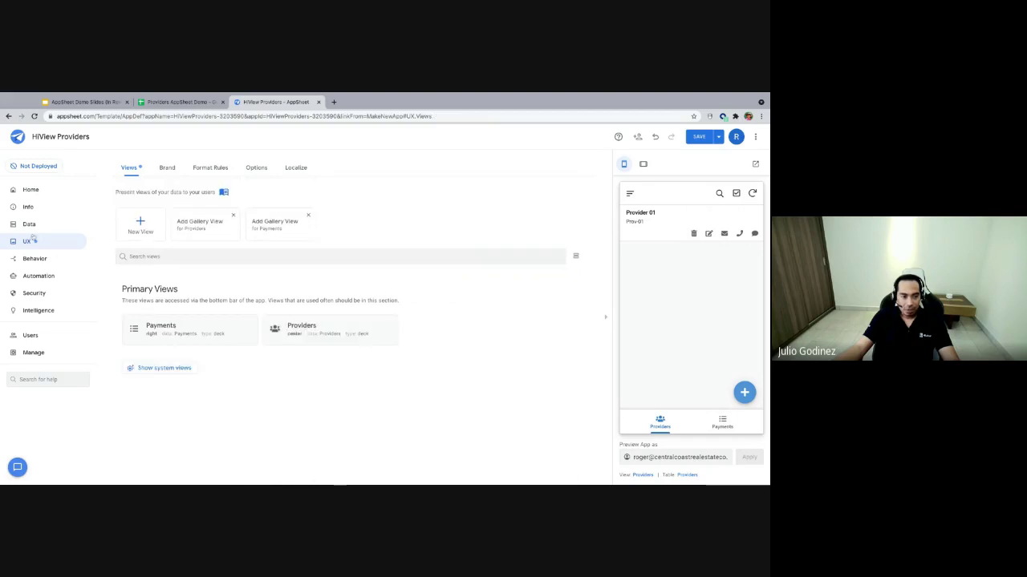
{"action": "left_click", "coordinate": [29, 225]}
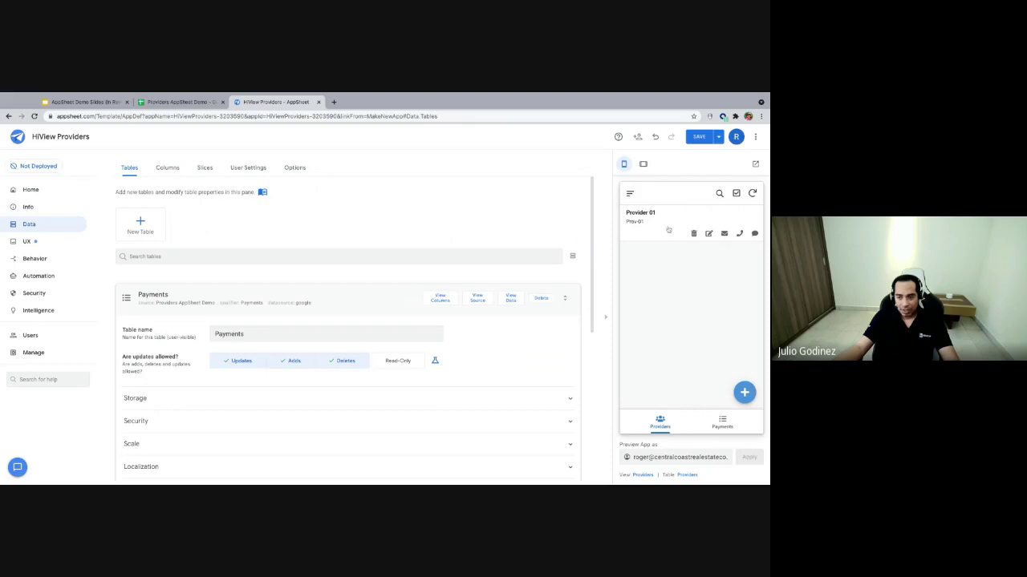
- Start a new provider record in the app preview with code Prov-02 and name Provider 02
{"action": "left_click", "coordinate": [736, 388]}
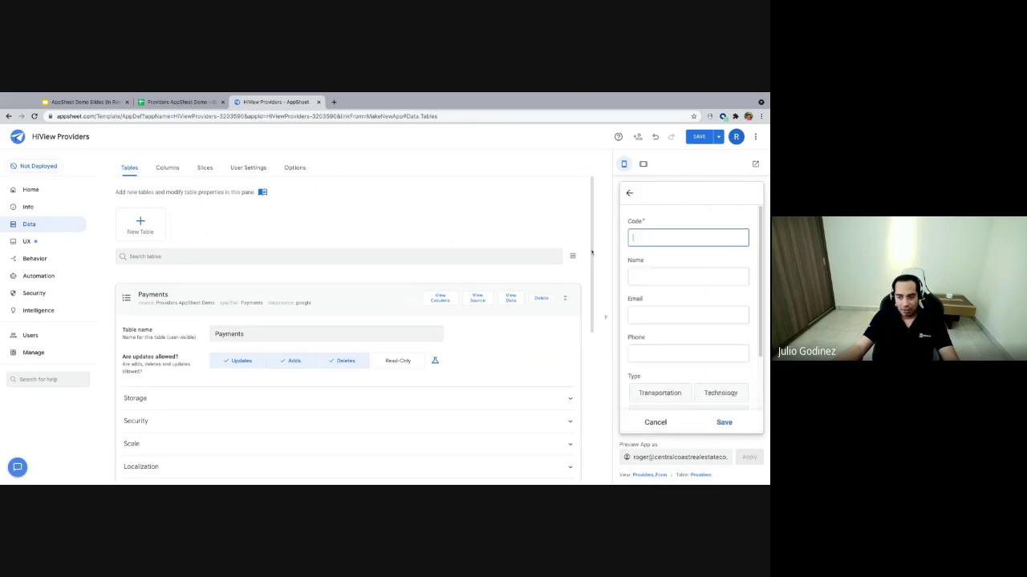
{"action": "type", "text": "P"}
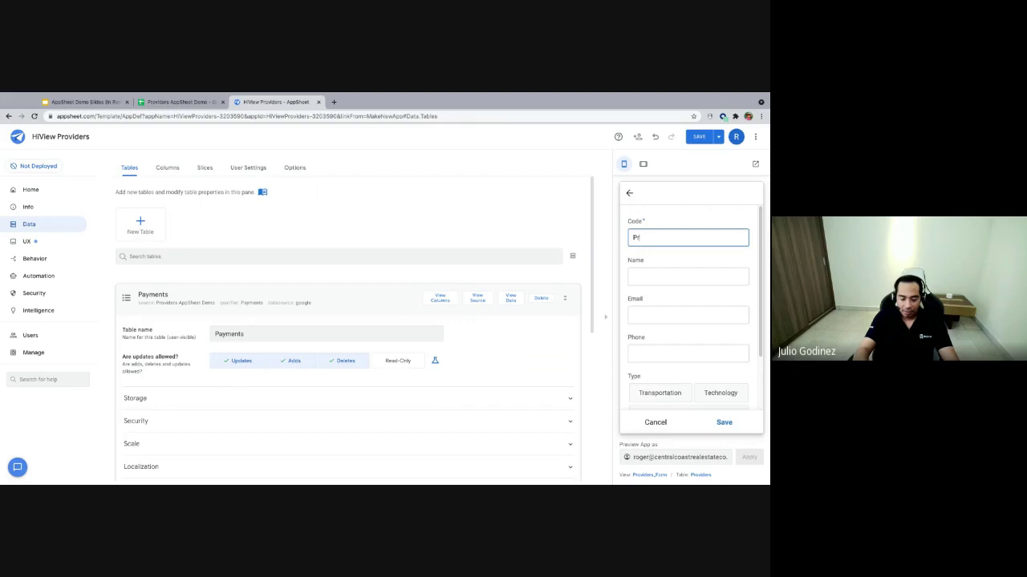
{"action": "type", "text": "rov"}
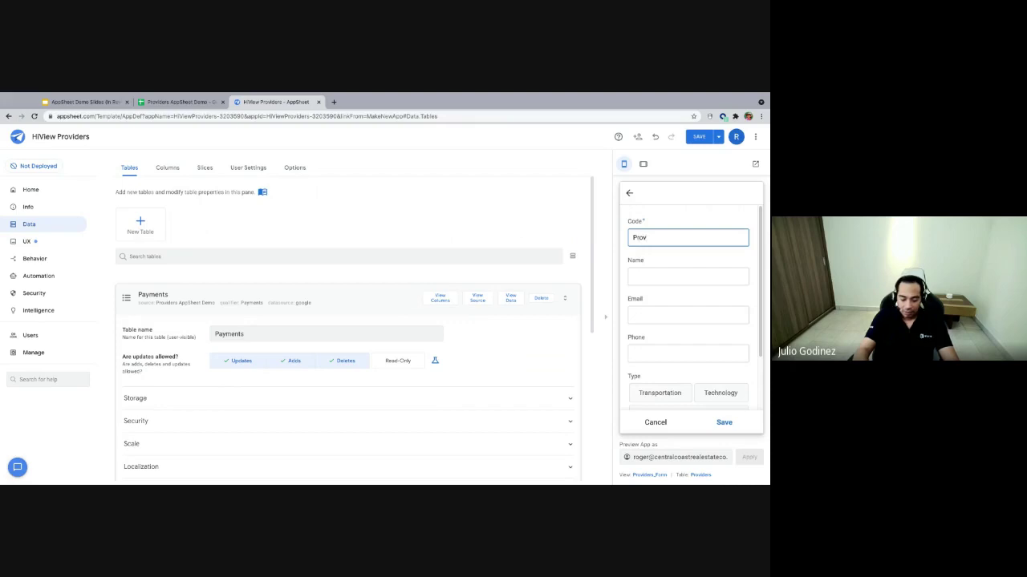
{"action": "type", "text": "-02"}
{"action": "key", "text": "Tab"}
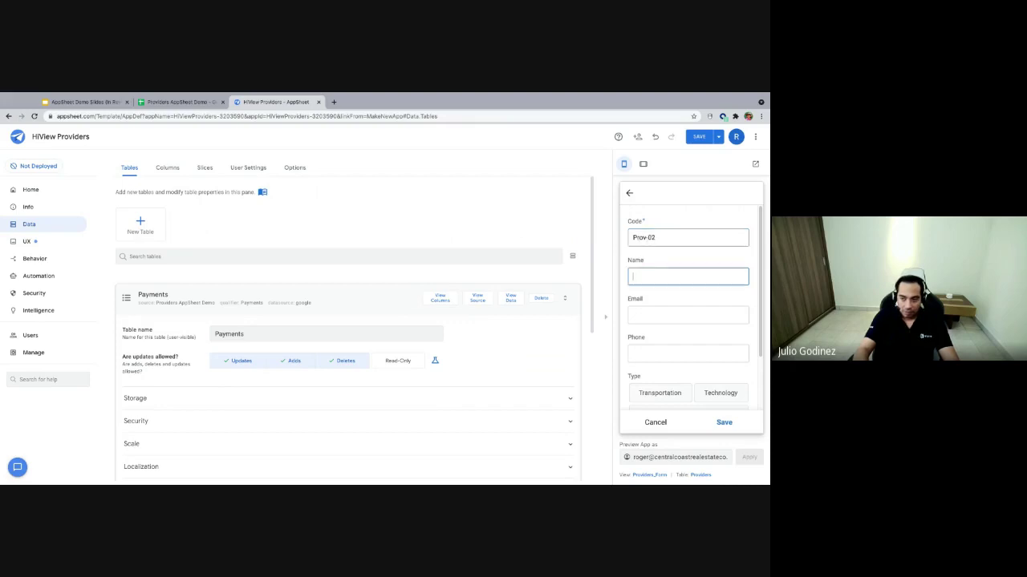
{"action": "type", "text": "Provider 02"}
- Fill in the e-mail address and phone number for Provider 02
{"action": "left_click", "coordinate": [687, 315]}
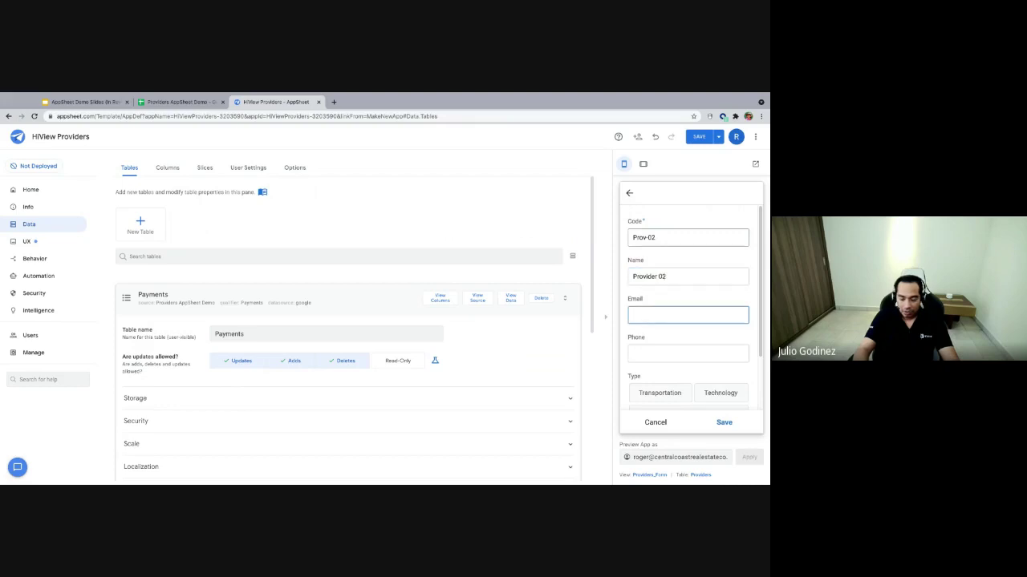
{"action": "type", "text": "provider"}
{"action": "type", "text": "3"}
{"action": "type", "text": "2@domain"}
{"action": "type", "text": ".com"}
{"action": "key", "text": "Tab"}
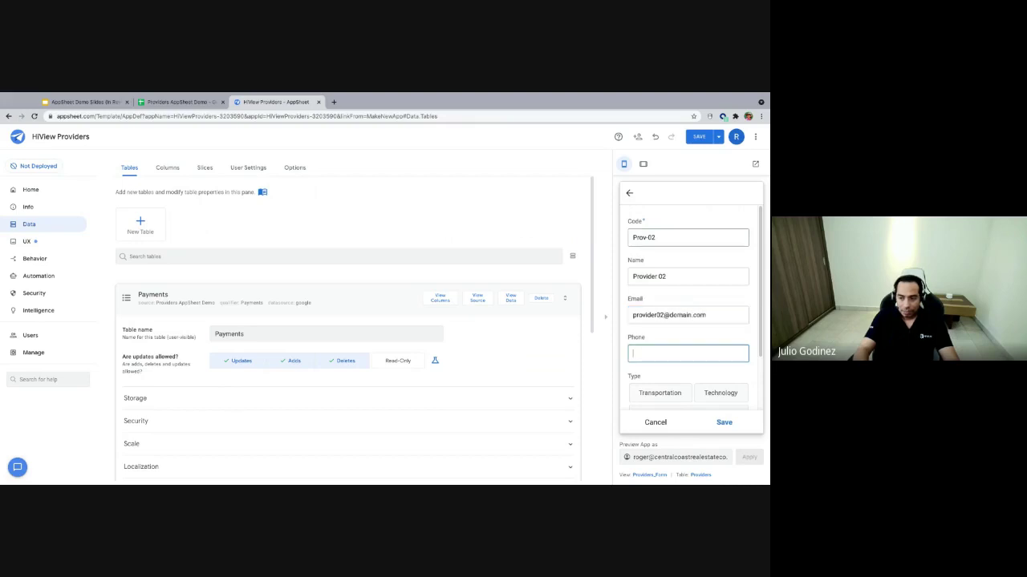
{"action": "type", "text": "55"}
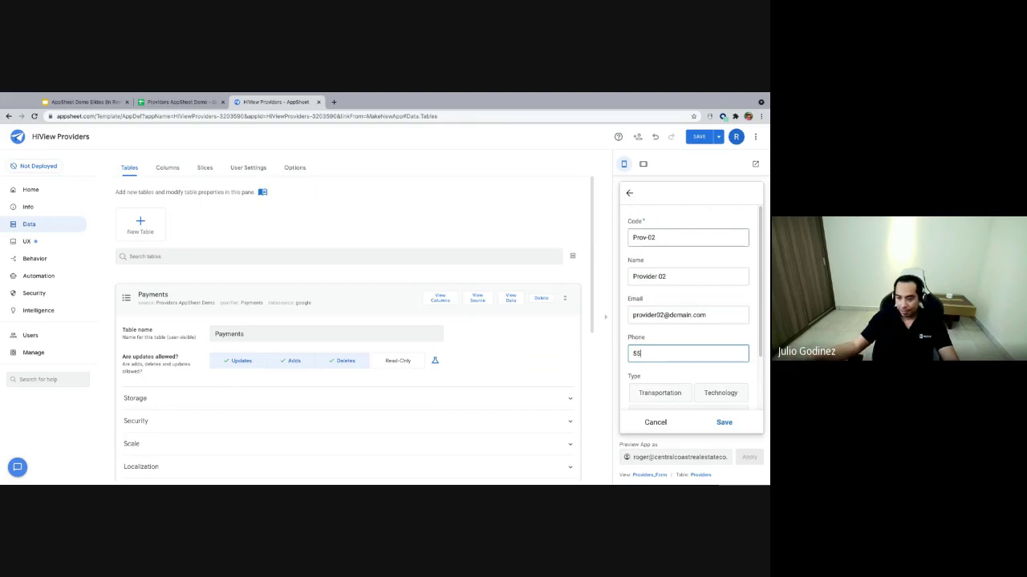
{"action": "type", "text": "5 555 5555"}
- Set Provider 02's type to Technology, add the note "This our ISP", and save the record
{"action": "scroll", "coordinate": [678, 270], "scroll_direction": "down", "scroll_amount": 1}
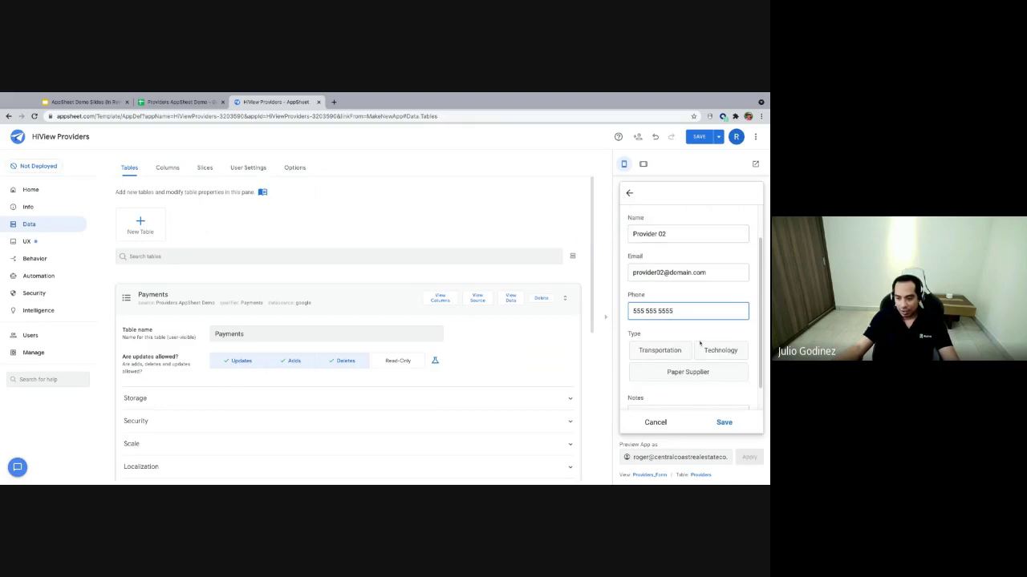
{"action": "left_click", "coordinate": [720, 350]}
{"action": "scroll", "coordinate": [720, 350], "scroll_direction": "down", "scroll_amount": 1}
{"action": "left_click", "coordinate": [657, 389]}
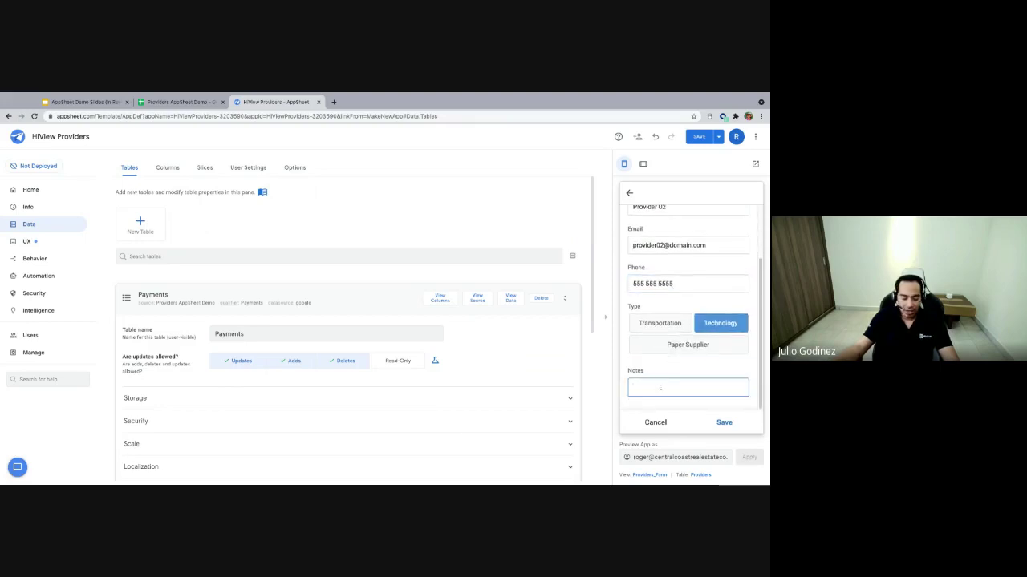
{"action": "type", "text": "This our ISP"}
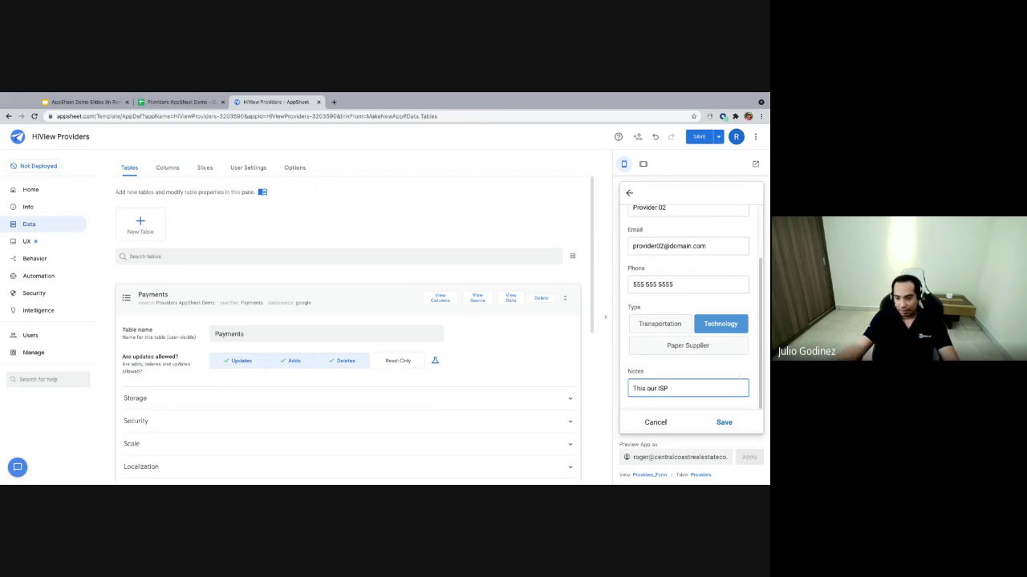
{"action": "left_click", "coordinate": [722, 422]}
{"action": "left_click", "coordinate": [723, 422]}
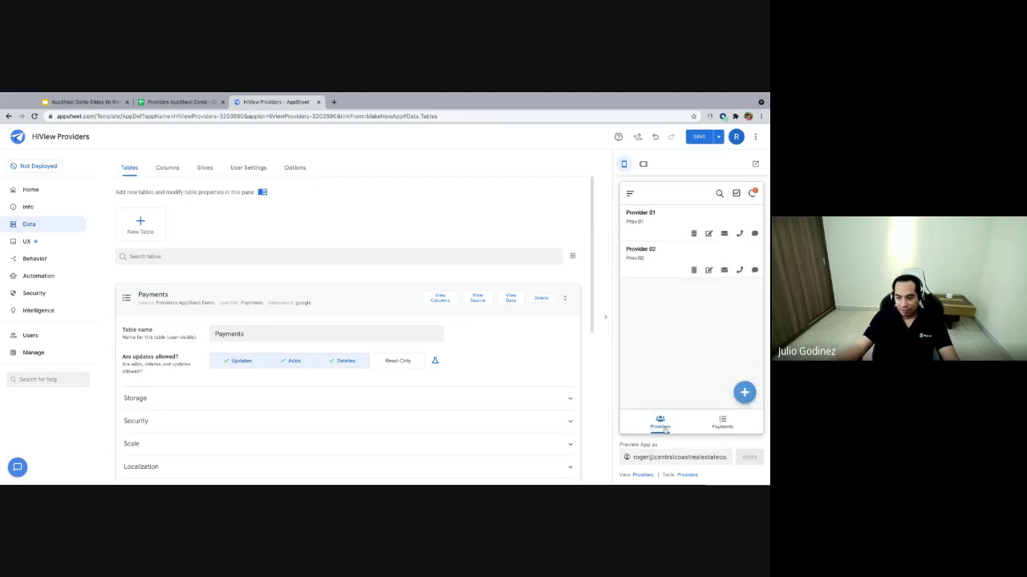
- Start another provider record in the app preview with code Prov-03 and name Provider 03
{"action": "left_click", "coordinate": [745, 390]}
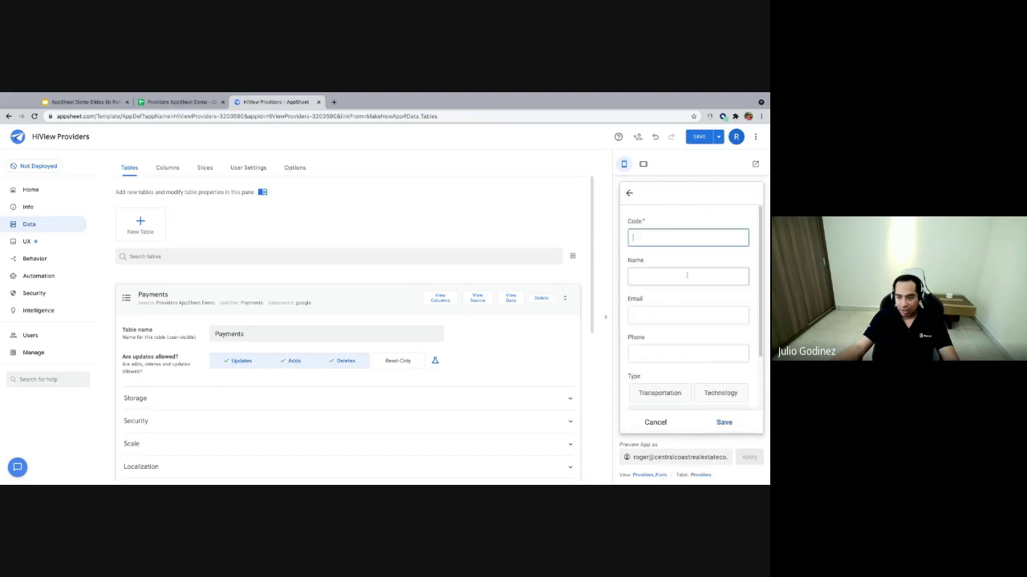
{"action": "type", "text": "Pr"}
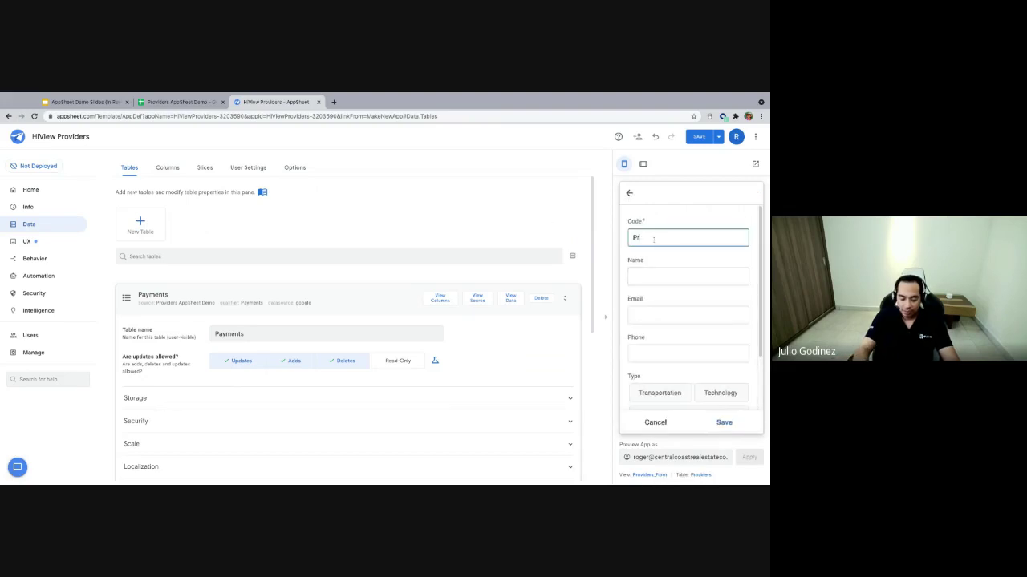
{"action": "type", "text": "ov"}
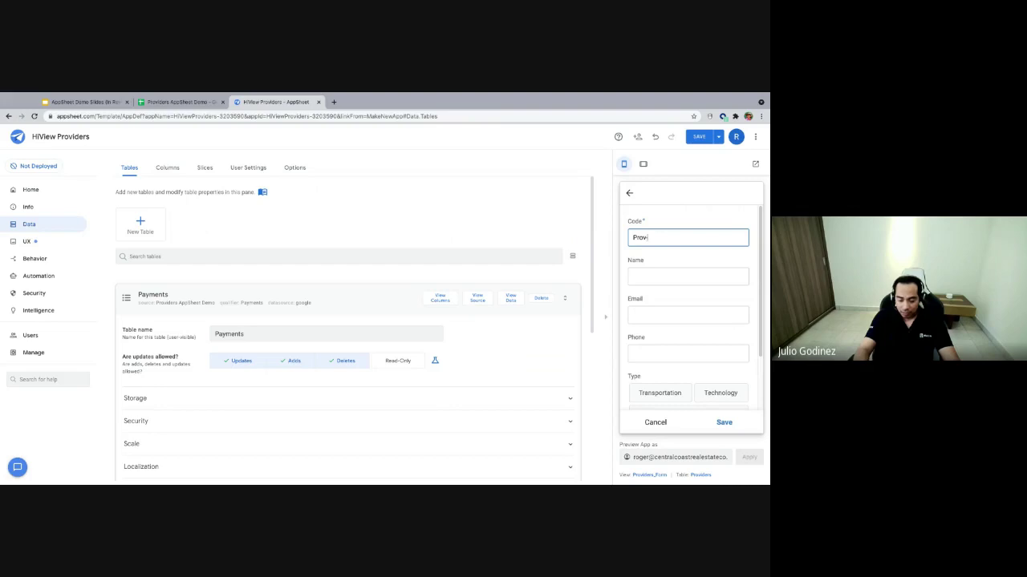
{"action": "type", "text": "-03"}
{"action": "key", "text": "Tab"}
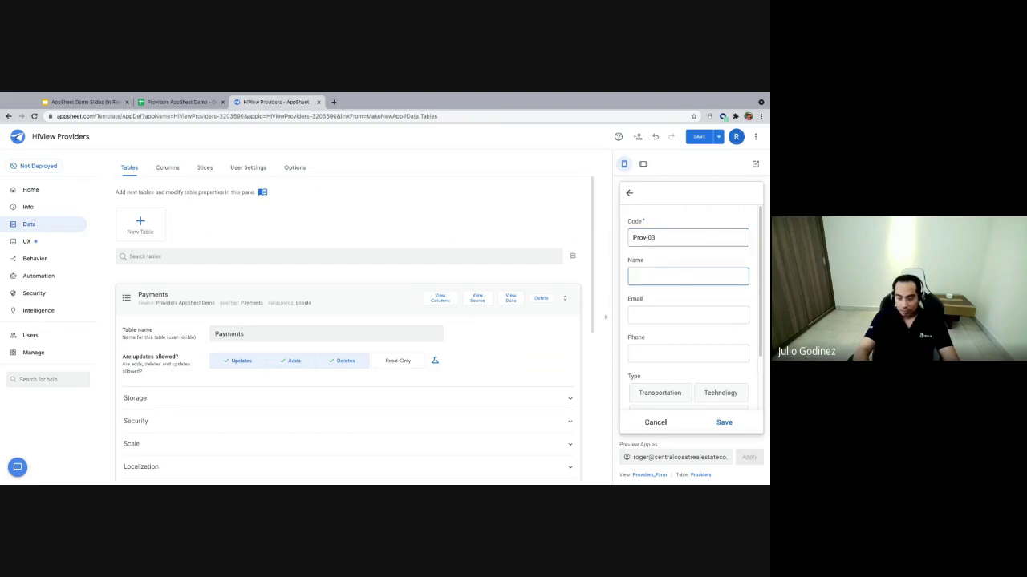
{"action": "type", "text": "Provider 0"}
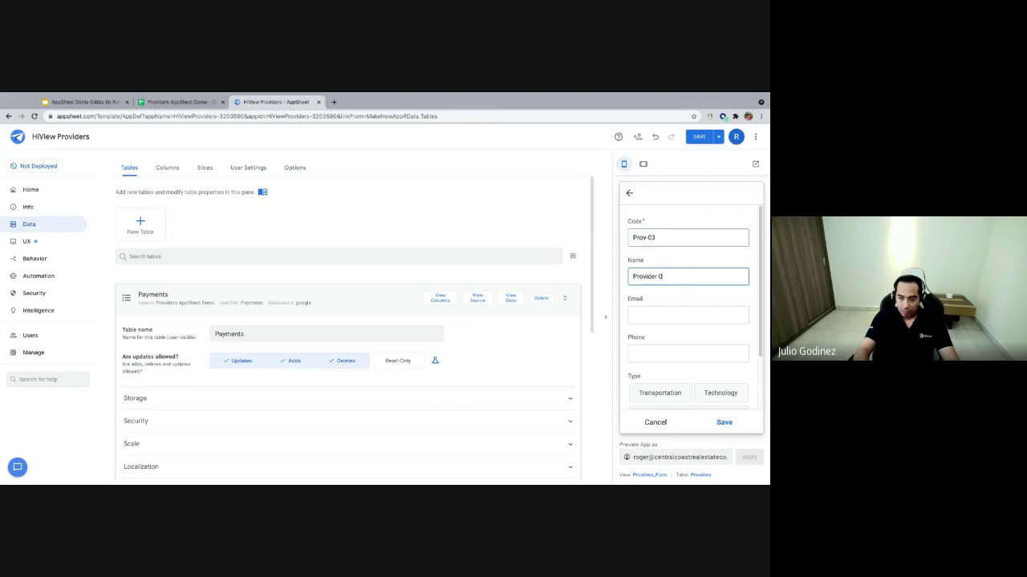
{"action": "type", "text": "3"}
- Fill in the e-mail address and phone number for Provider 03
{"action": "key", "text": "Tab"}
{"action": "type", "text": "prov"}
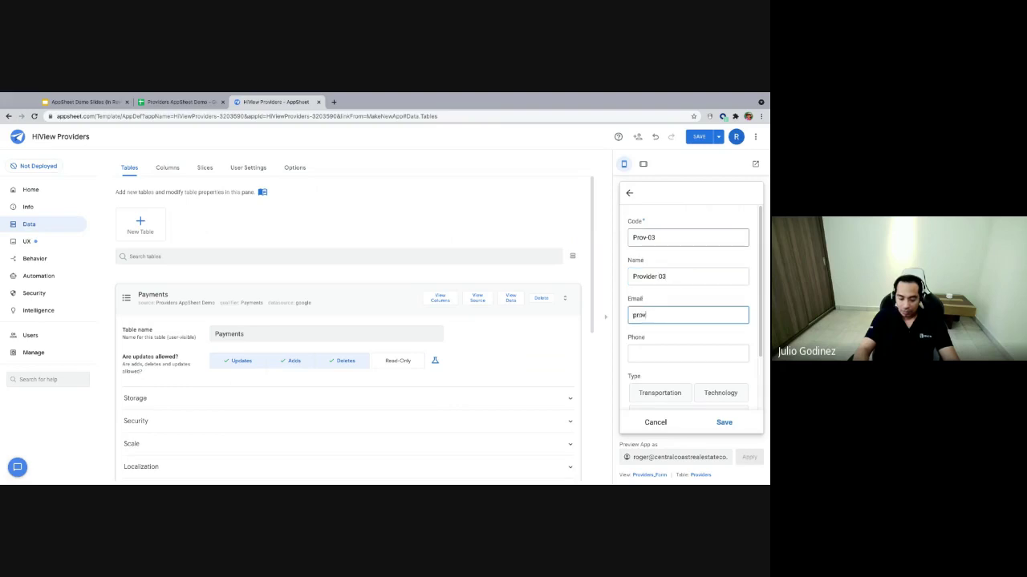
{"action": "type", "text": "ider03@"}
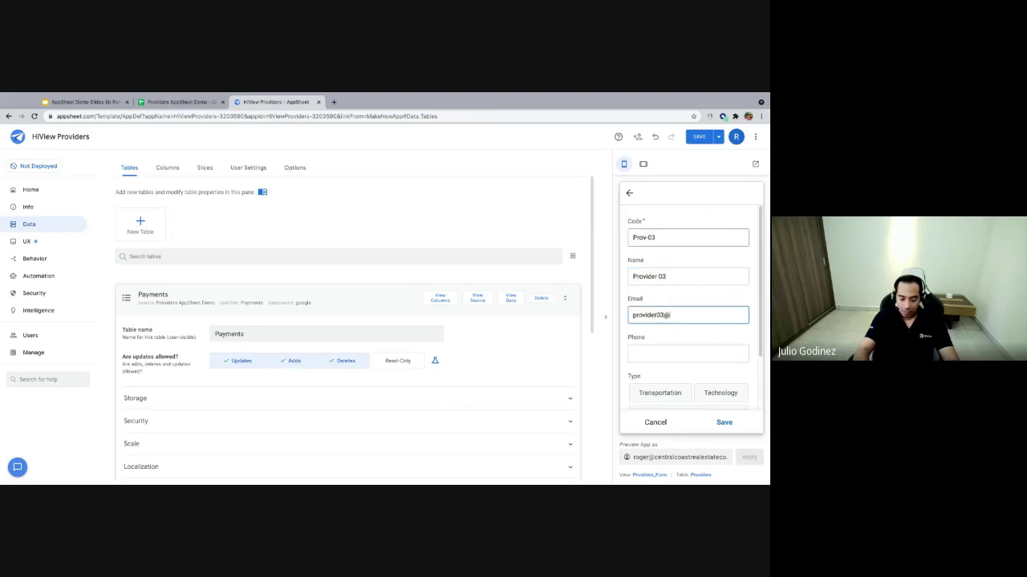
{"action": "type", "text": "domain.com"}
{"action": "key", "text": "Tab"}
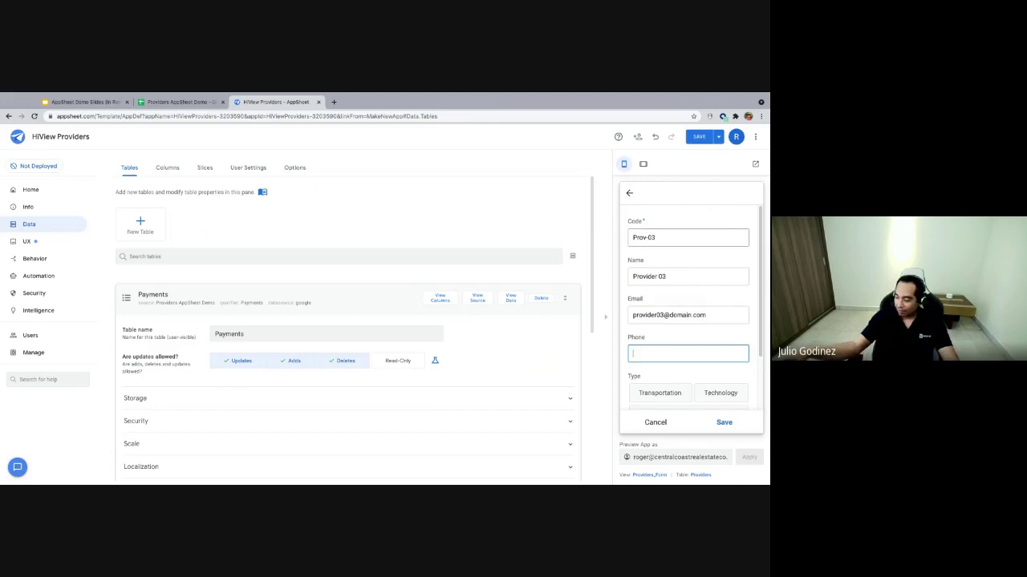
{"action": "type", "text": "444 44"}
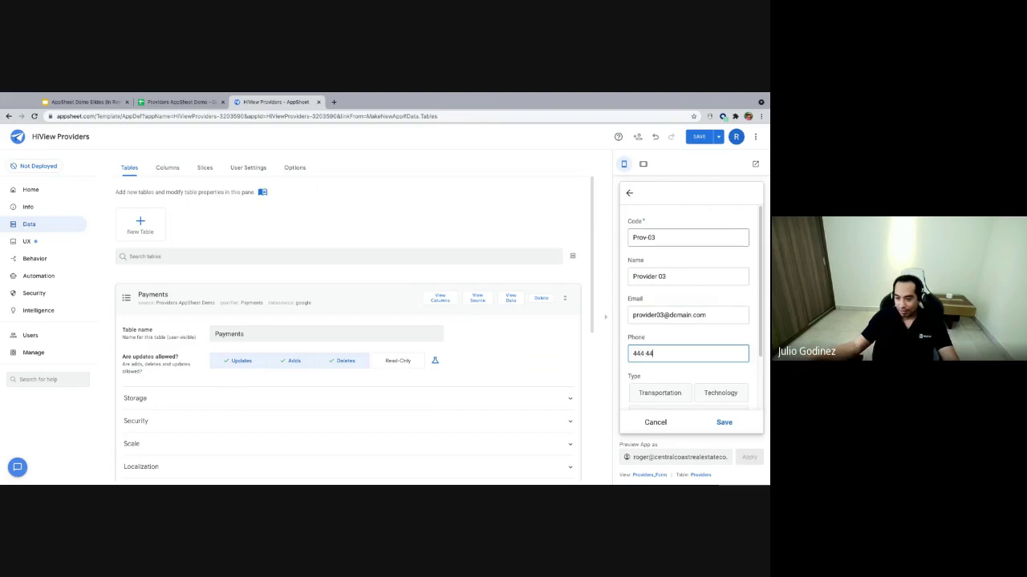
{"action": "type", "text": "4 4444"}
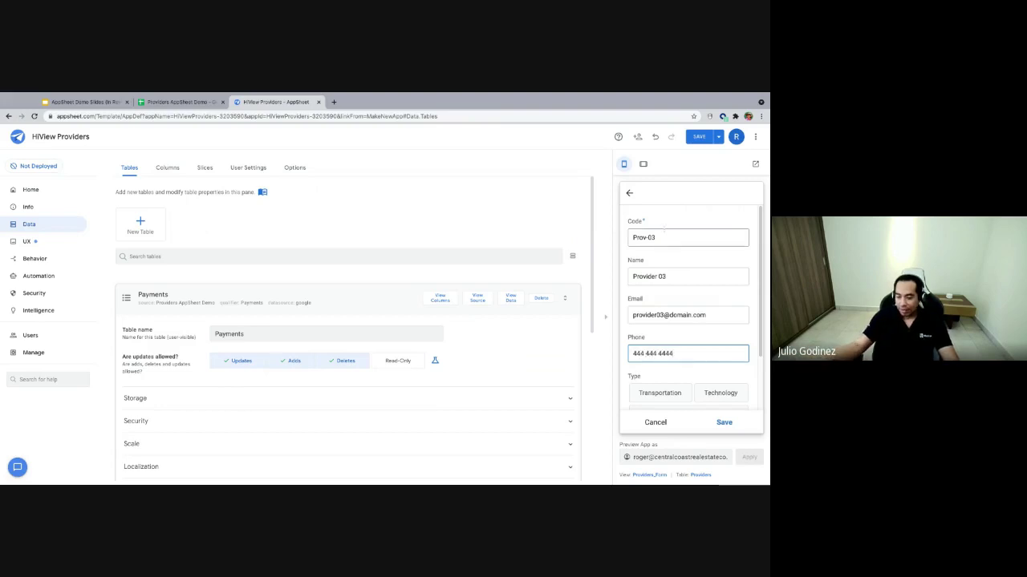
- Set Provider 03's type to Paper Supplier, add the note "none", and save the record
{"action": "scroll", "coordinate": [678, 351], "scroll_direction": "down", "scroll_amount": 2}
{"action": "left_click", "coordinate": [678, 347]}
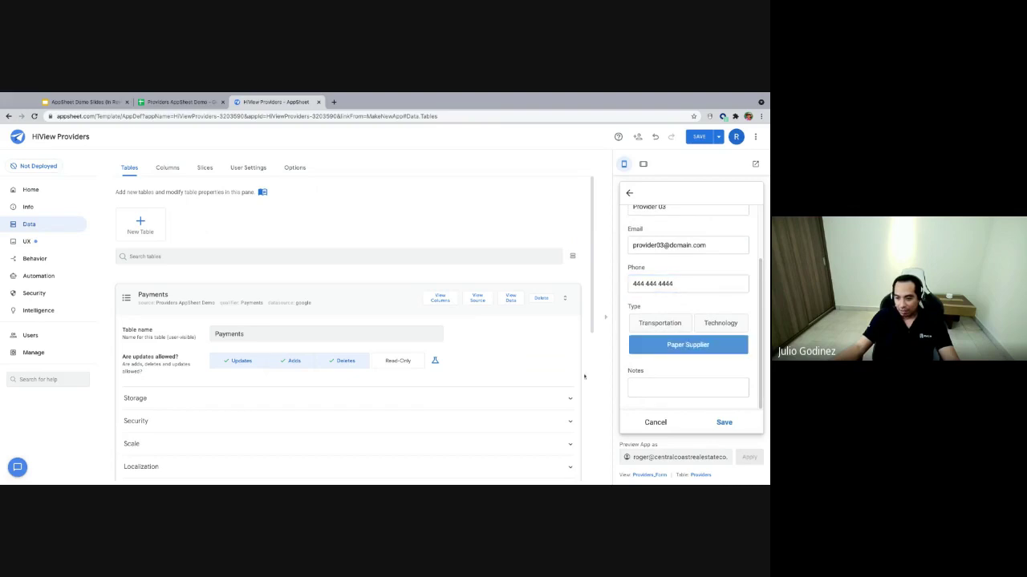
{"action": "left_click", "coordinate": [651, 389]}
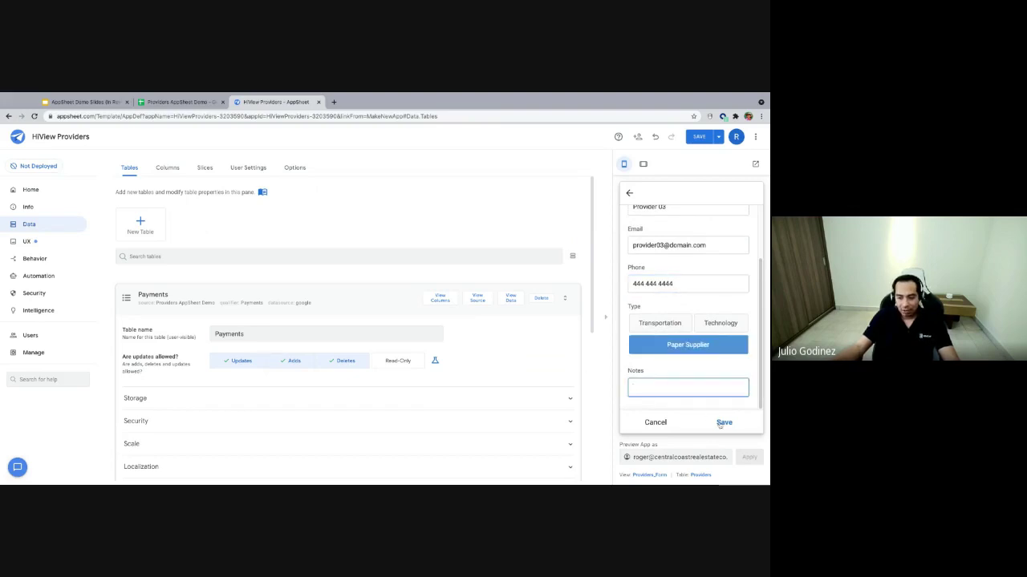
{"action": "type", "text": "none"}
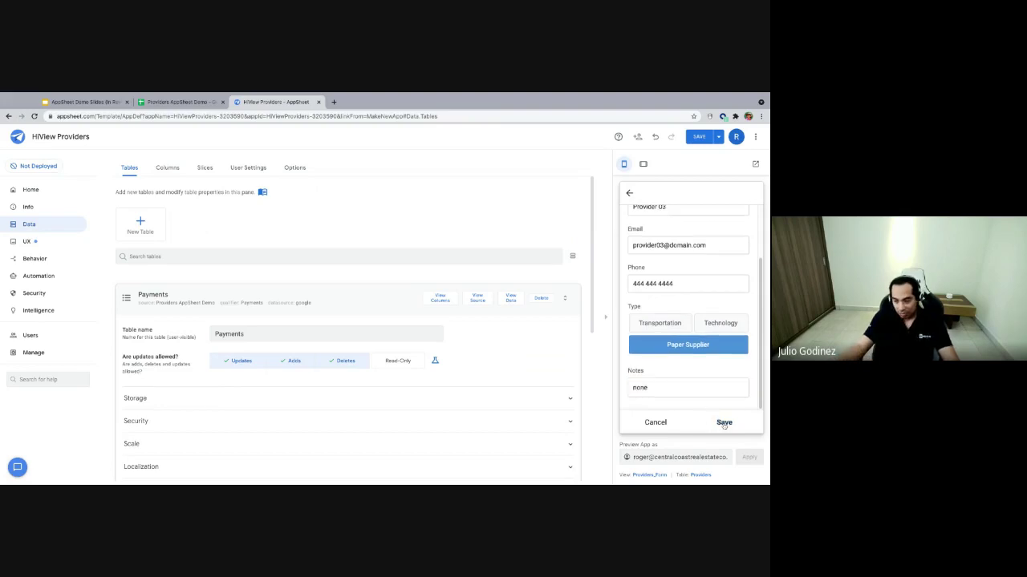
{"action": "left_click", "coordinate": [723, 422]}
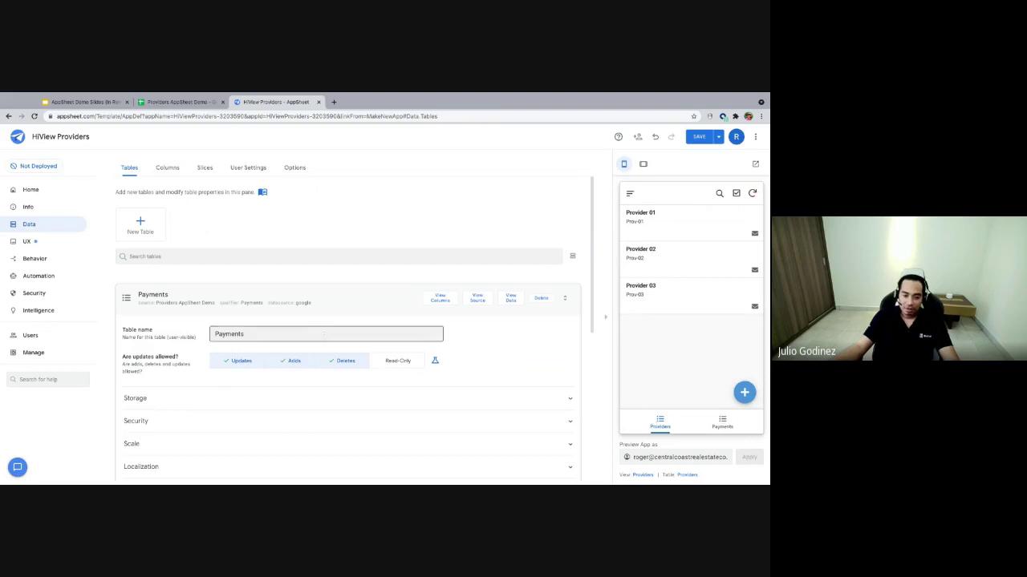
- Search the Providers view's display icons for "users", toggle the first solid group icon, and save the app
{"action": "left_click", "coordinate": [27, 241]}
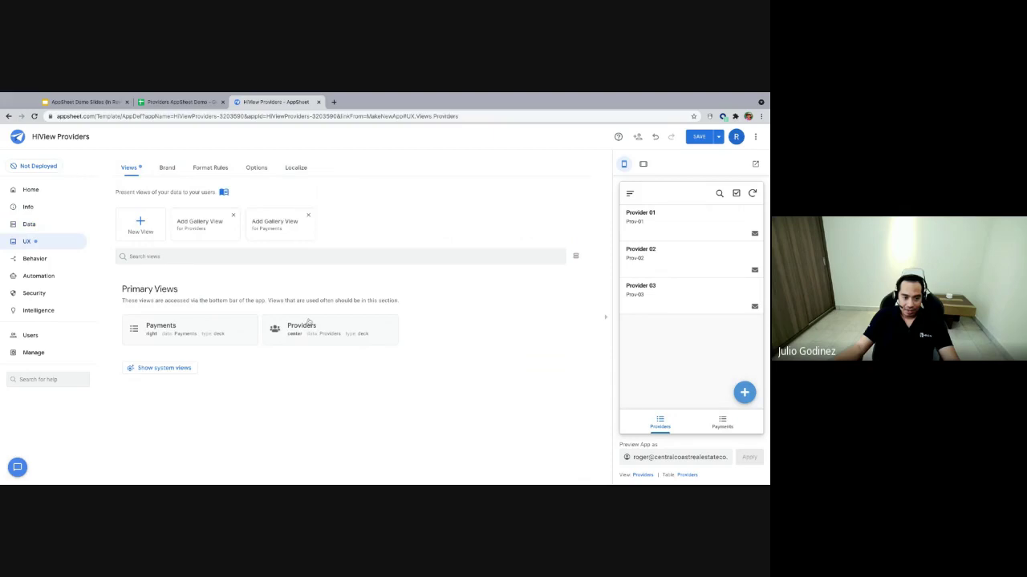
{"action": "left_click", "coordinate": [308, 323]}
{"action": "scroll", "coordinate": [266, 337], "scroll_direction": "down", "scroll_amount": 1}
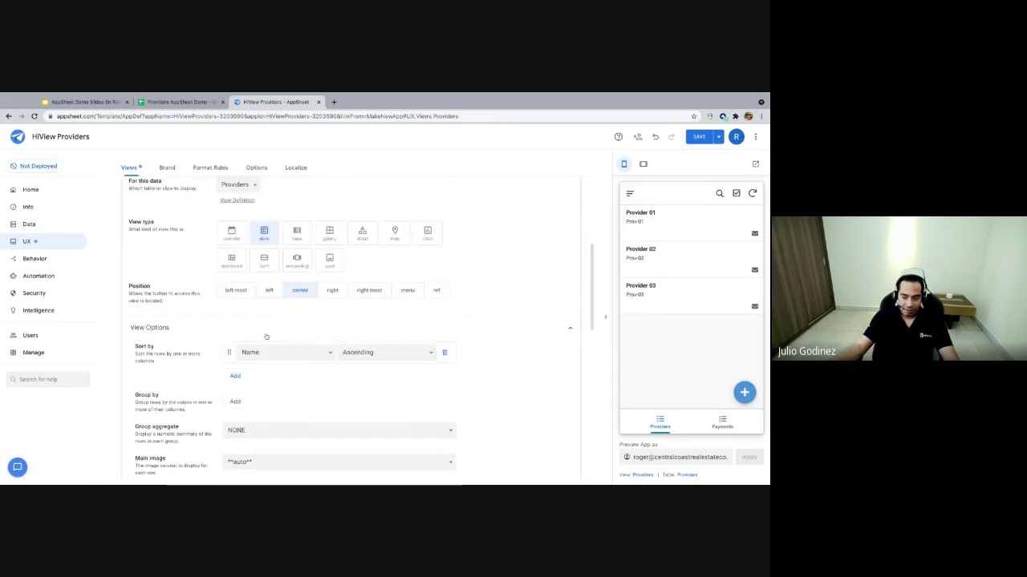
{"action": "scroll", "coordinate": [266, 337], "scroll_direction": "down", "scroll_amount": 4}
{"action": "scroll", "coordinate": [331, 373], "scroll_direction": "down", "scroll_amount": 2}
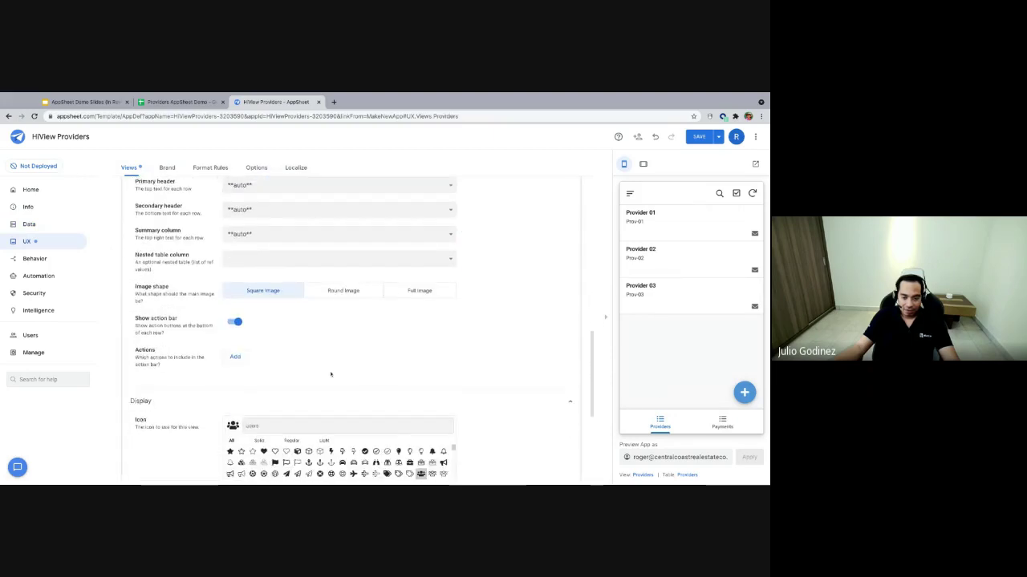
{"action": "scroll", "coordinate": [281, 399], "scroll_direction": "down", "scroll_amount": 2}
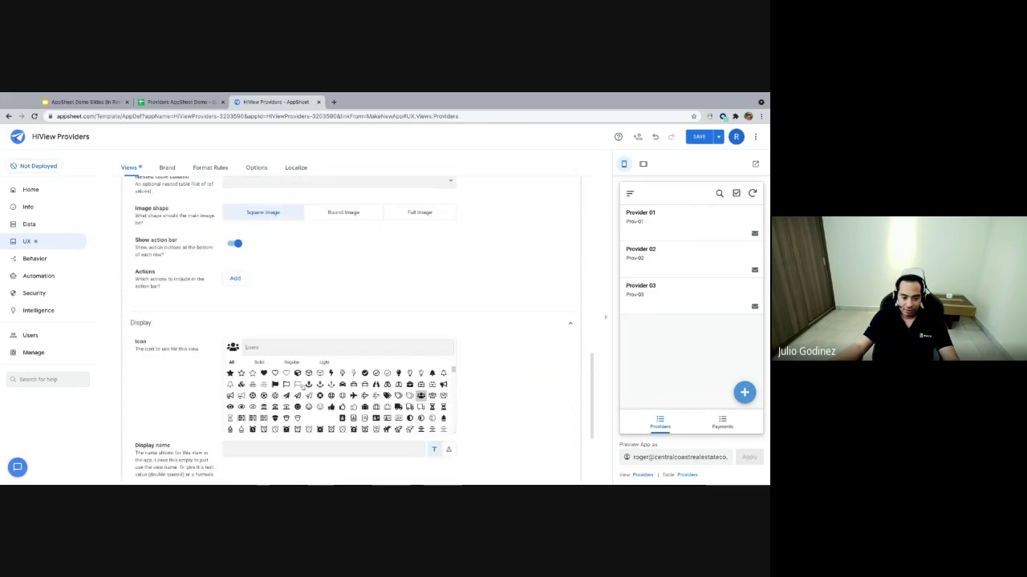
{"action": "type", "text": "sers"}
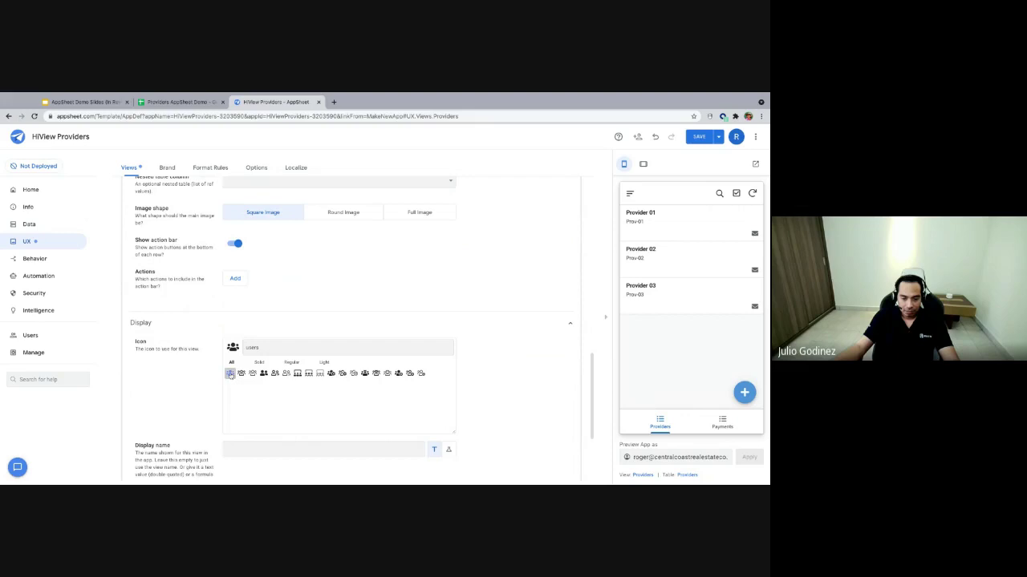
{"action": "left_click", "coordinate": [231, 373]}
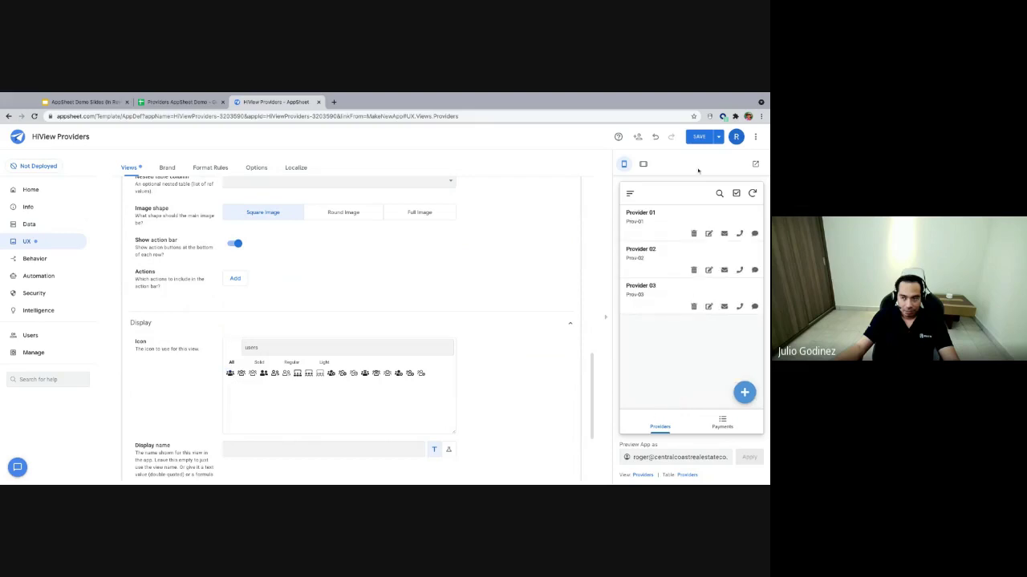
{"action": "left_click", "coordinate": [699, 137]}
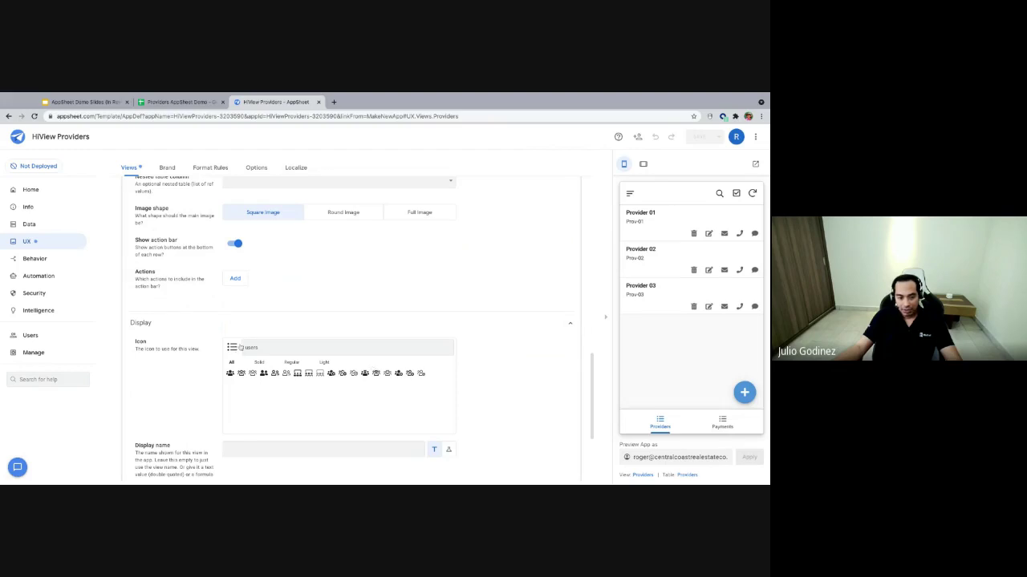
- Reselect the first solid users icon for the Providers view and save the app again
{"action": "scroll", "coordinate": [241, 348], "scroll_direction": "down", "scroll_amount": 3}
{"action": "left_click", "coordinate": [230, 230]}
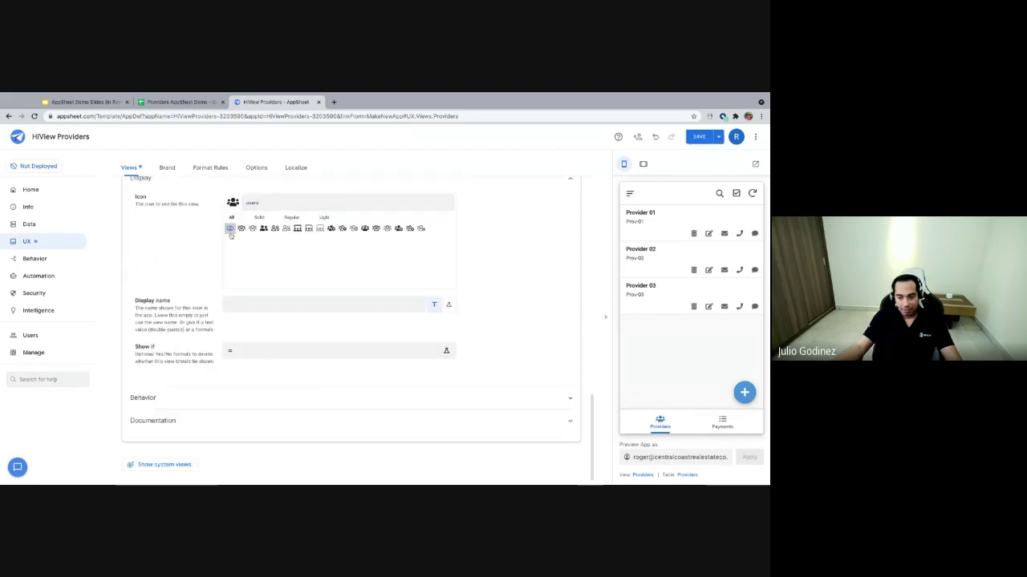
{"action": "left_click", "coordinate": [698, 136]}
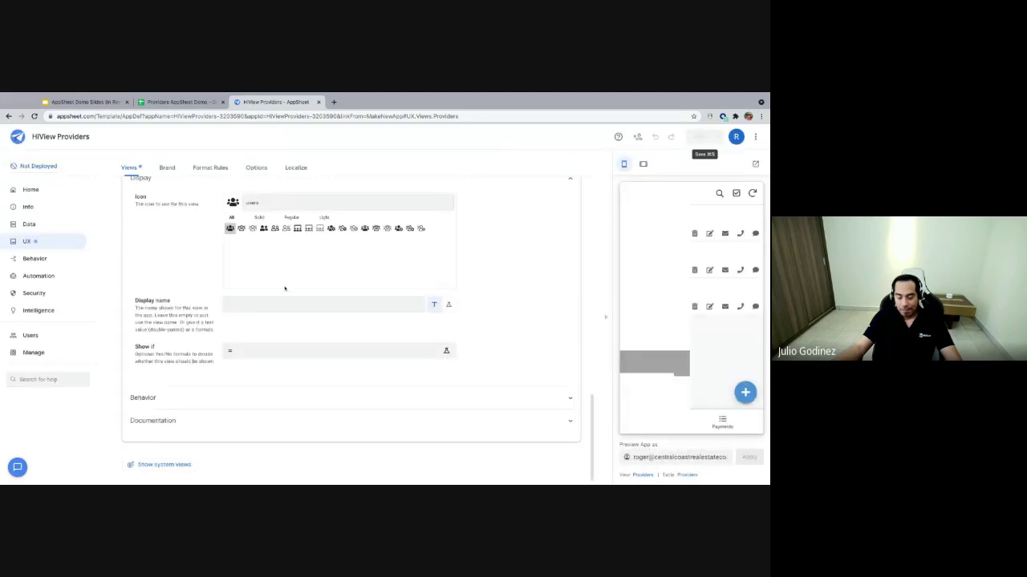
{"action": "scroll", "coordinate": [296, 271], "scroll_direction": "up", "scroll_amount": 15}
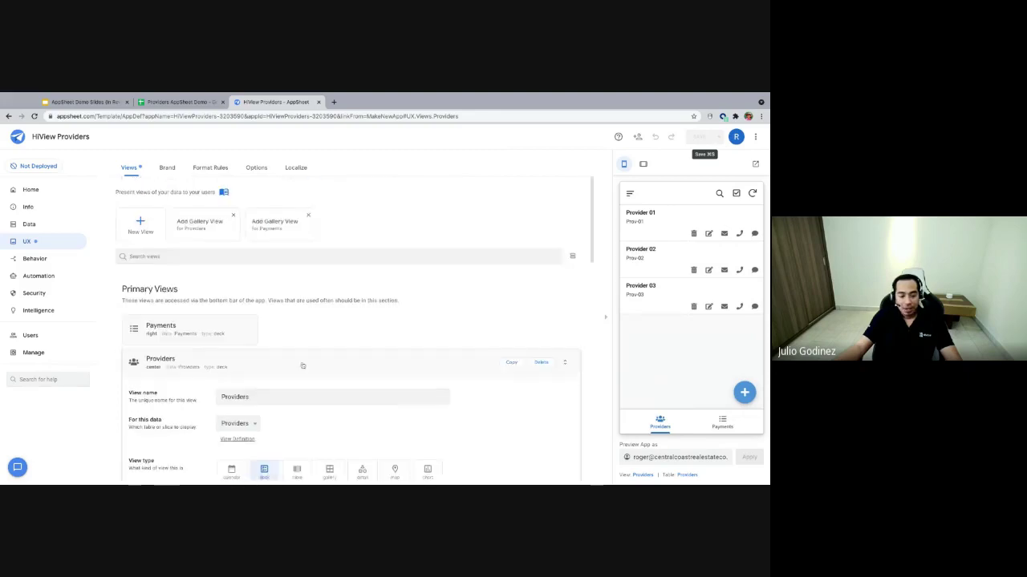
- Start a payment record in the app preview with code P-01 and Provider 01 as its provider
{"action": "left_click", "coordinate": [29, 224]}
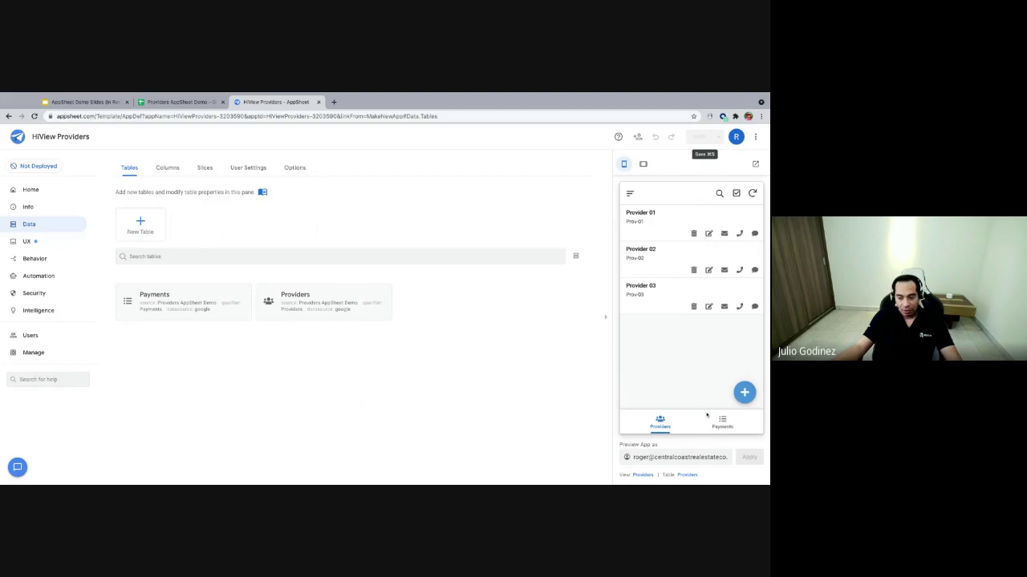
{"action": "left_click", "coordinate": [717, 421]}
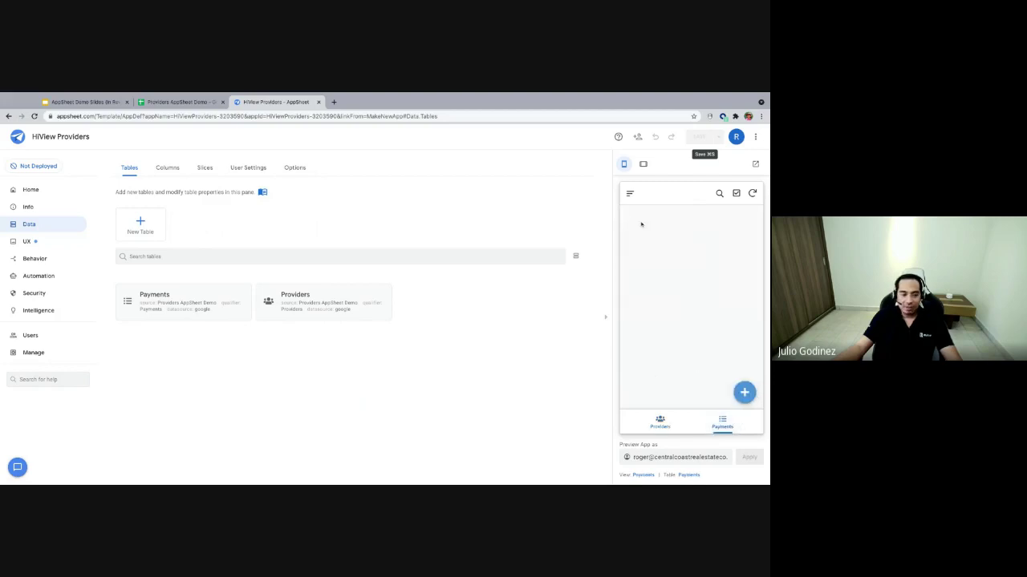
{"action": "left_click", "coordinate": [735, 393]}
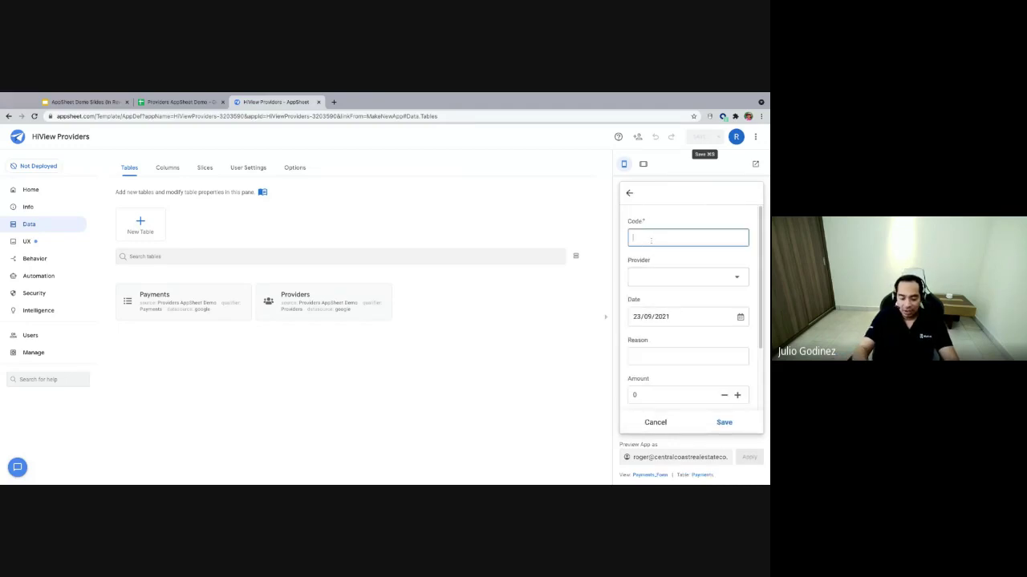
{"action": "type", "text": "P"}
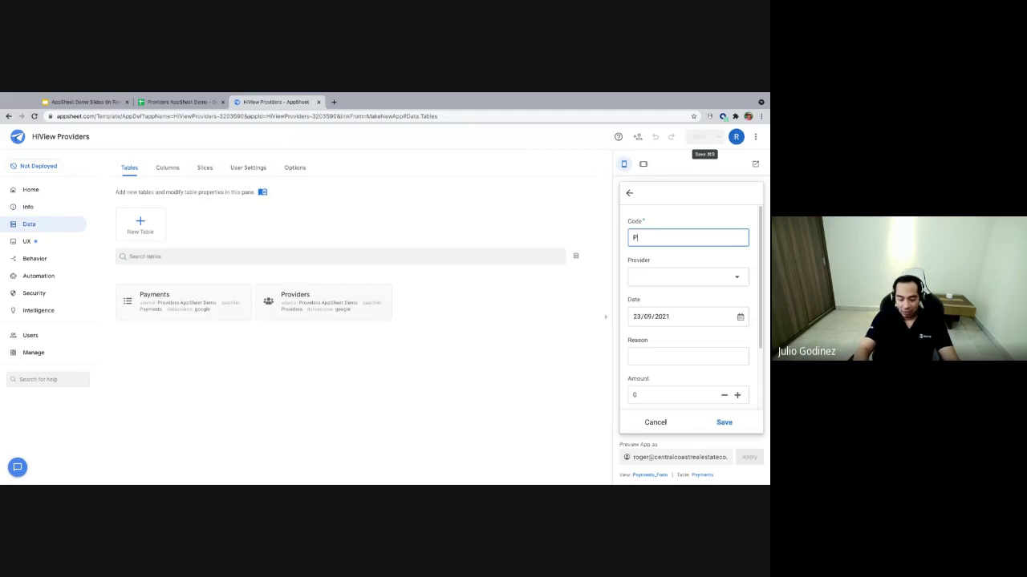
{"action": "type", "text": "-01"}
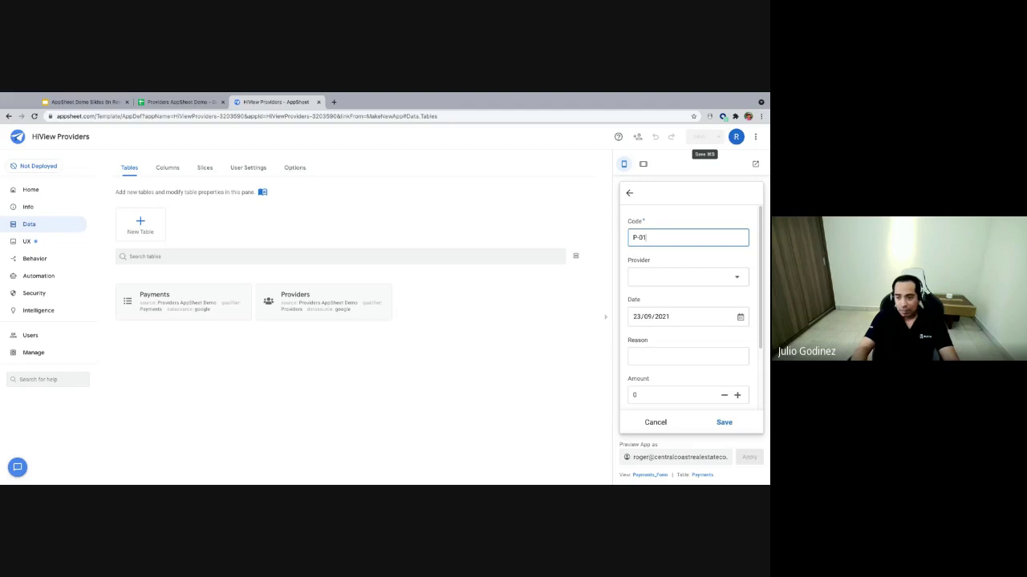
{"action": "left_click", "coordinate": [743, 278]}
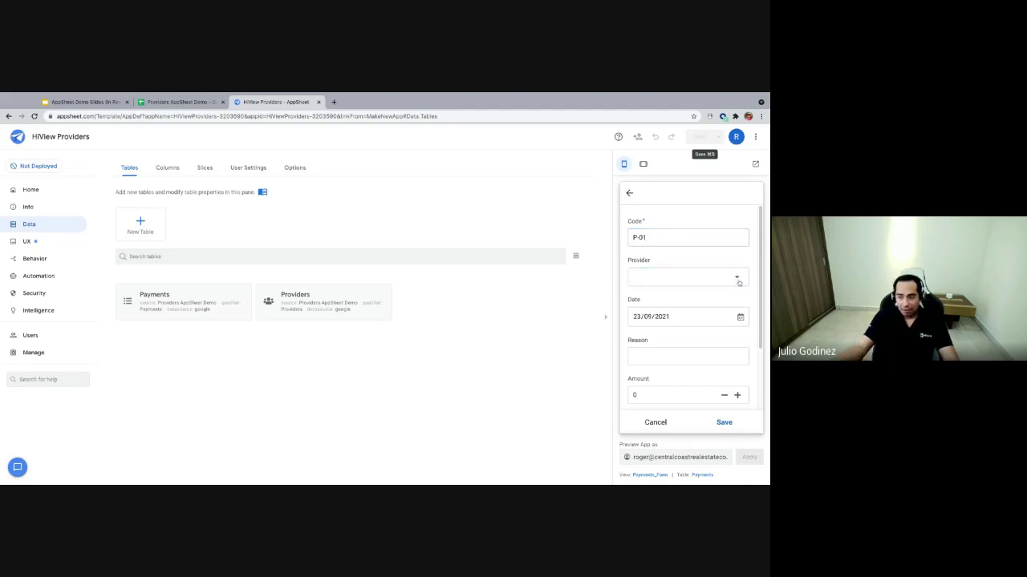
{"action": "left_click", "coordinate": [664, 237]}
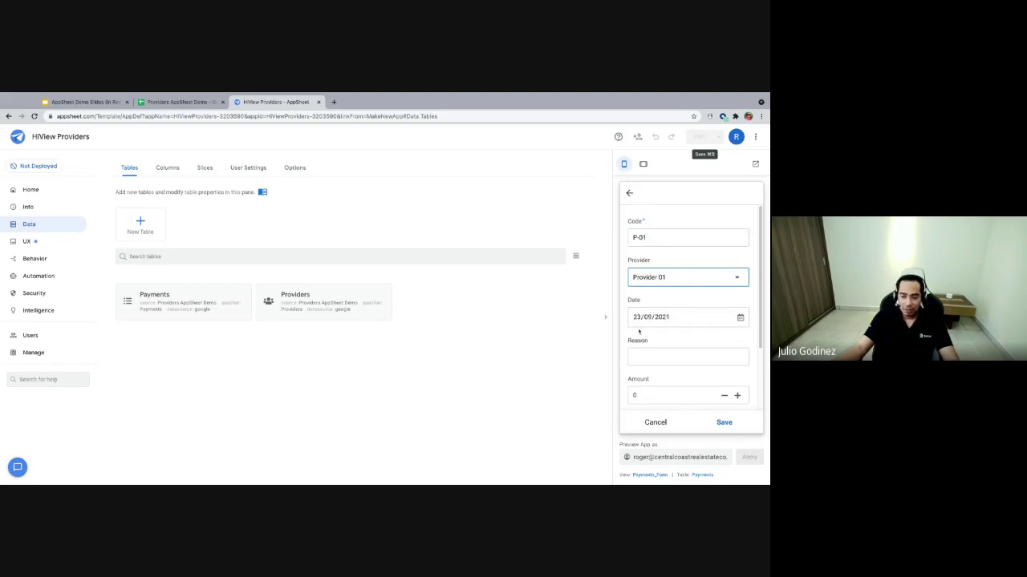
- Enter "Taxi fee" as the payment's reason and 459.36 as its amount
{"action": "left_click", "coordinate": [653, 356]}
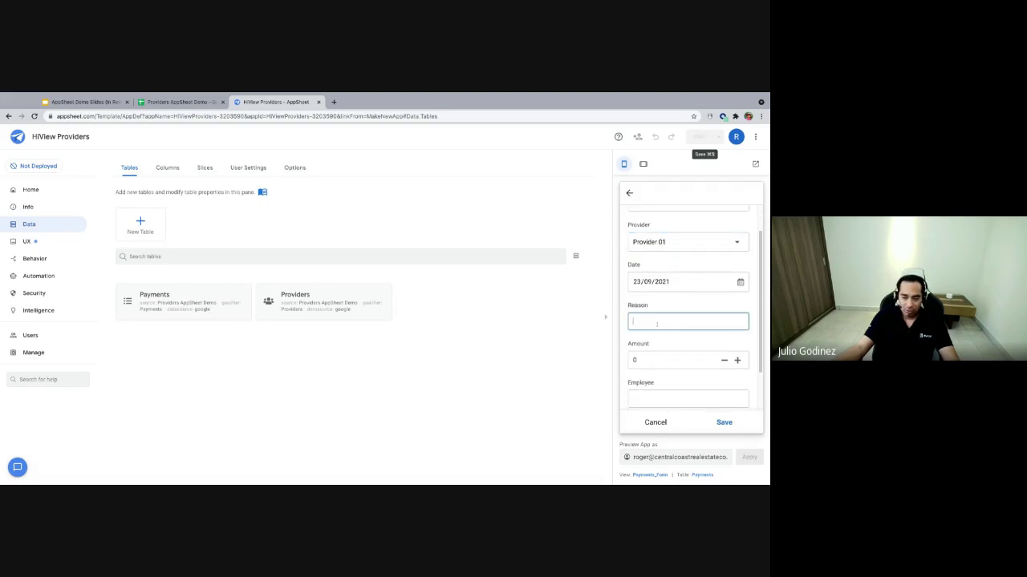
{"action": "type", "text": "Ta"}
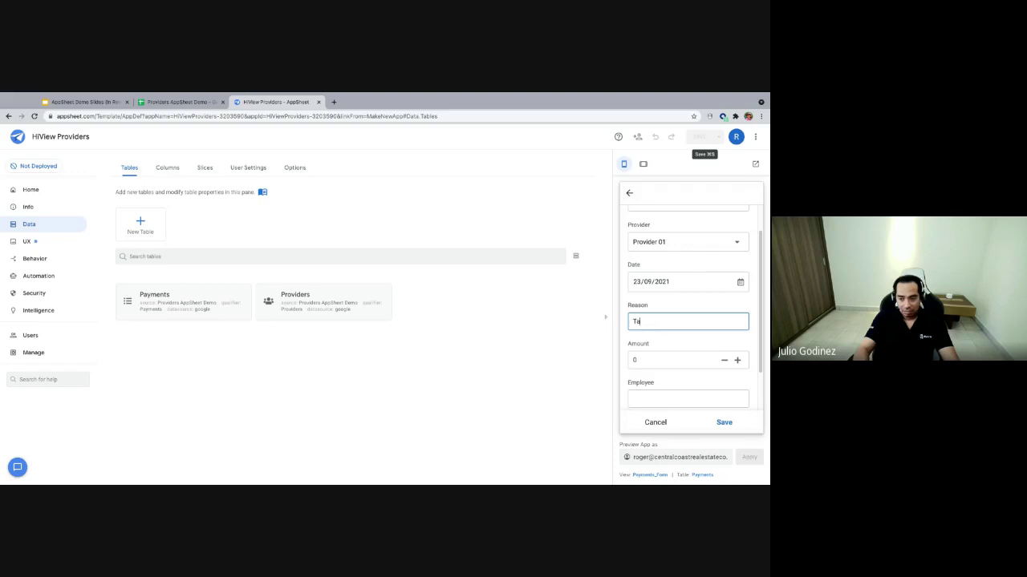
{"action": "type", "text": "xi fee"}
{"action": "key", "text": "Tab"}
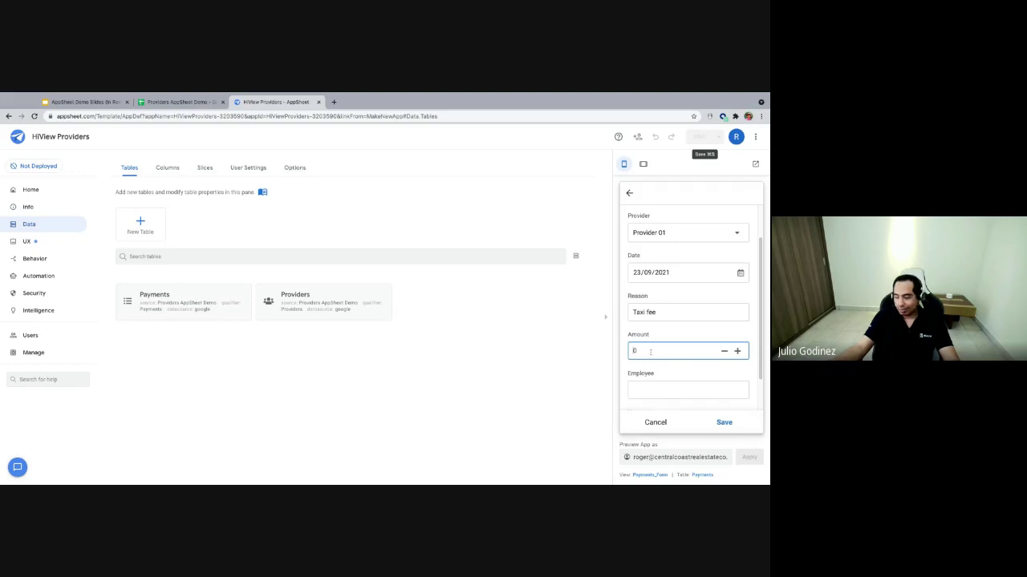
{"action": "type", "text": "459"}
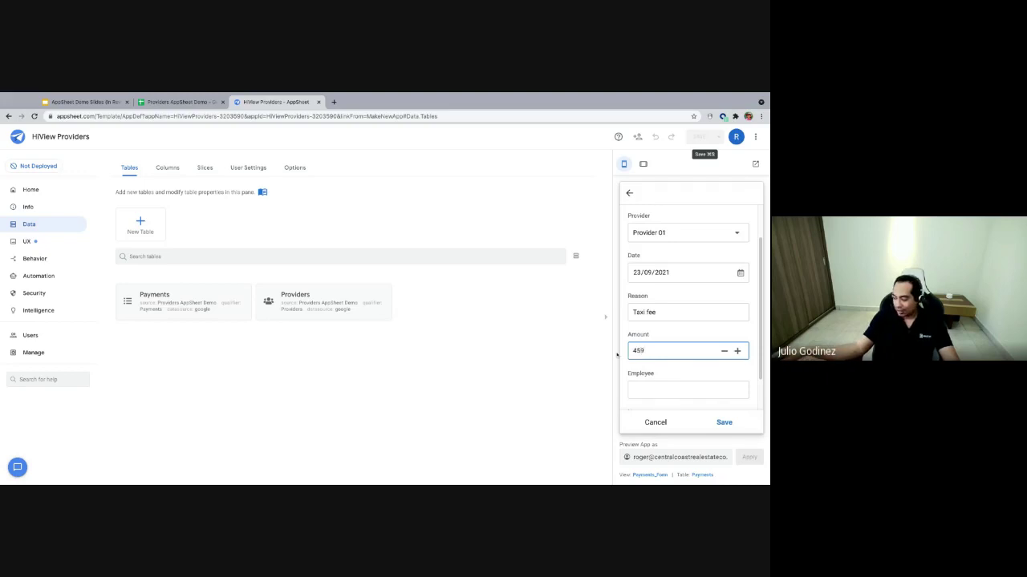
{"action": "type", "text": ".36"}
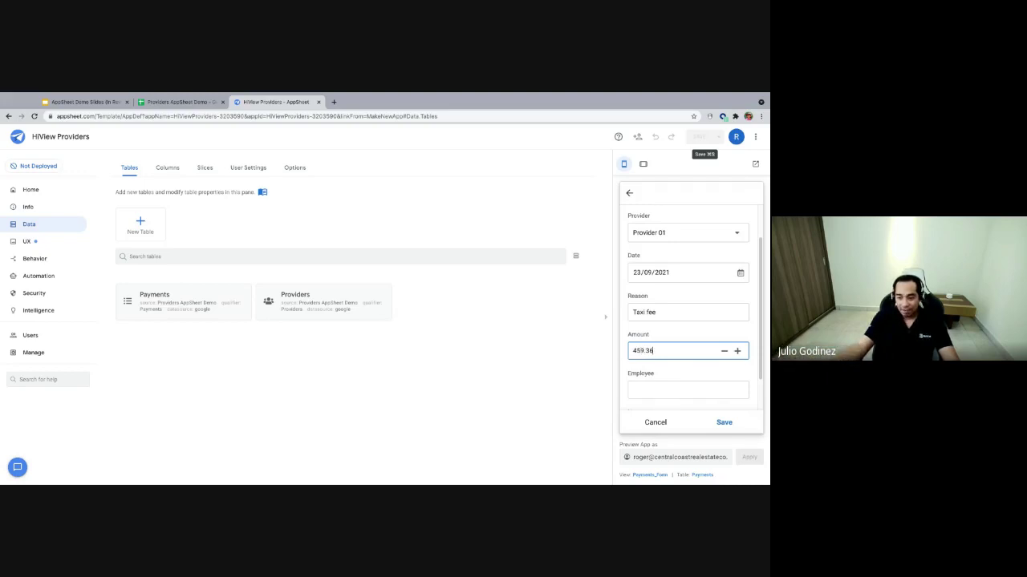
- Fill in the employee's name on the payment record and review the form's entries
{"action": "scroll", "coordinate": [688, 337], "scroll_direction": "down", "scroll_amount": 1}
{"action": "left_click", "coordinate": [639, 351]}
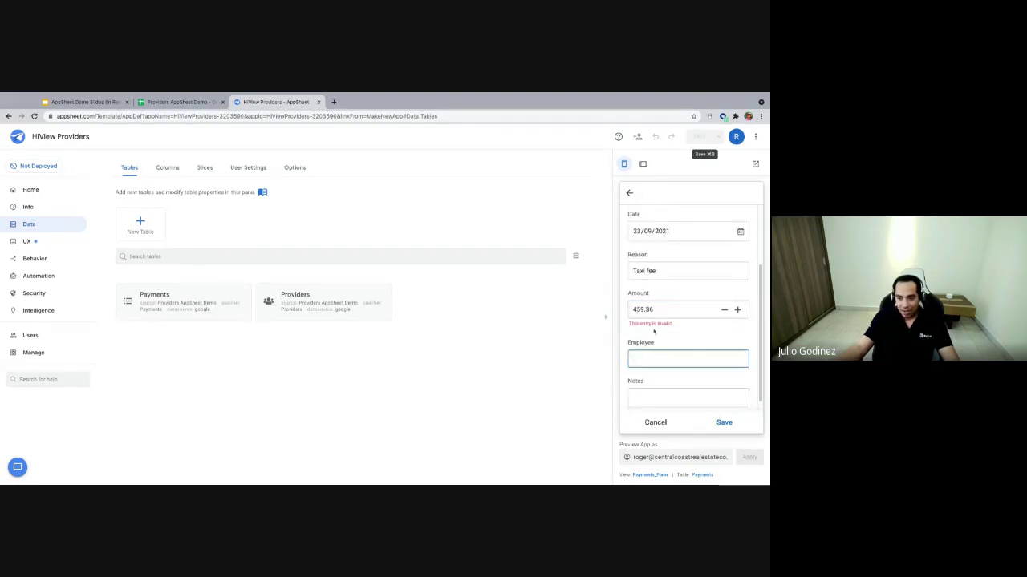
{"action": "scroll", "coordinate": [651, 357], "scroll_direction": "down", "scroll_amount": 1}
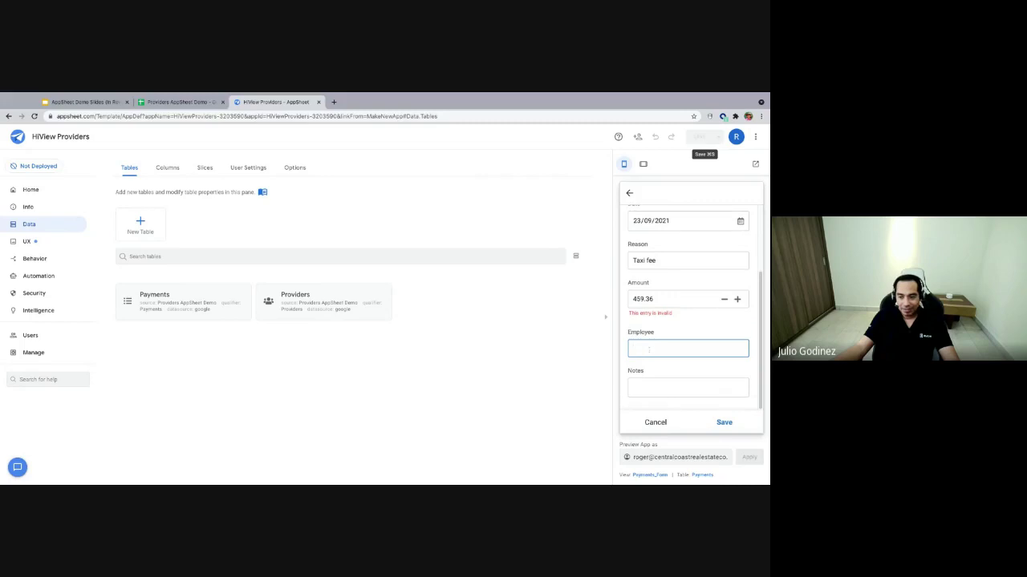
{"action": "type", "text": "Julio"}
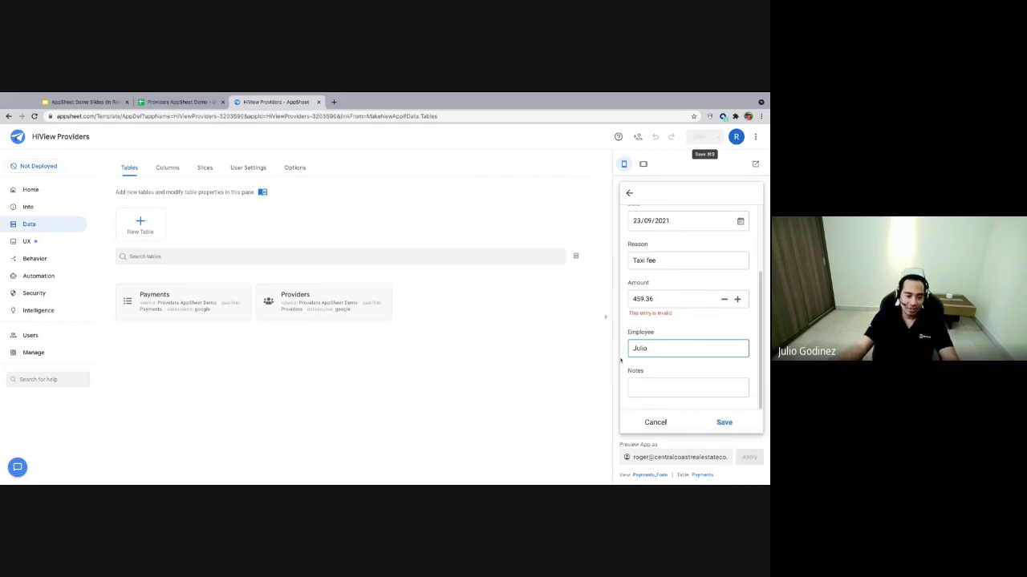
{"action": "scroll", "coordinate": [667, 254], "scroll_direction": "up", "scroll_amount": 3}
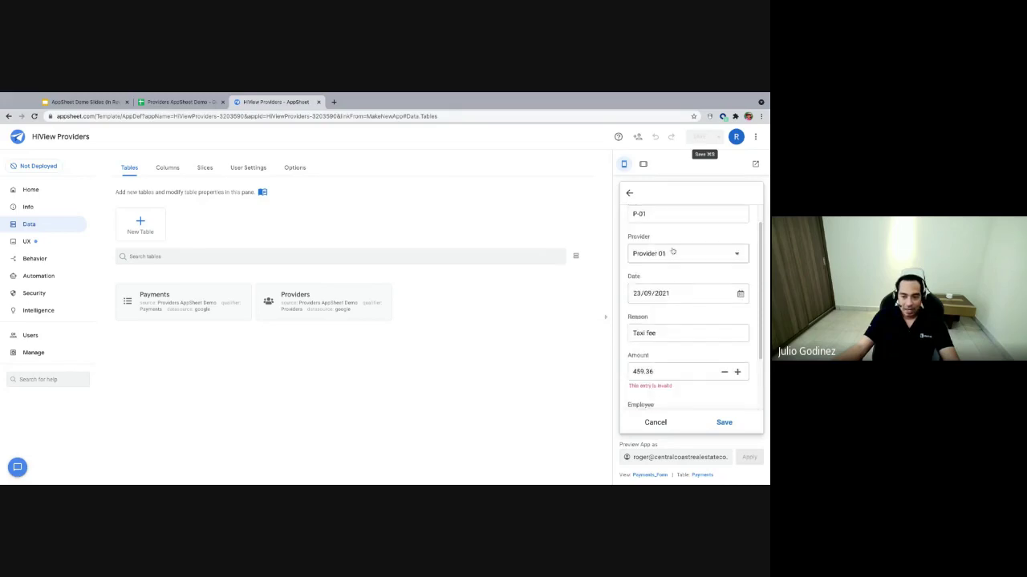
{"action": "scroll", "coordinate": [668, 255], "scroll_direction": "down", "scroll_amount": 3}
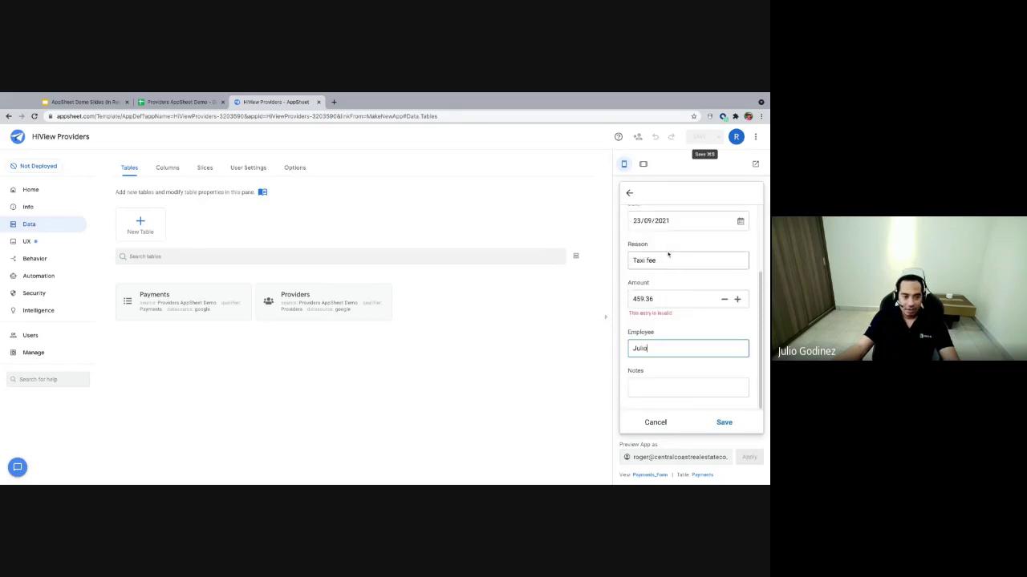
- Open the tables' column settings and examine all fields of the payment form in the app preview
{"action": "left_click", "coordinate": [25, 230]}
{"action": "left_click", "coordinate": [169, 167]}
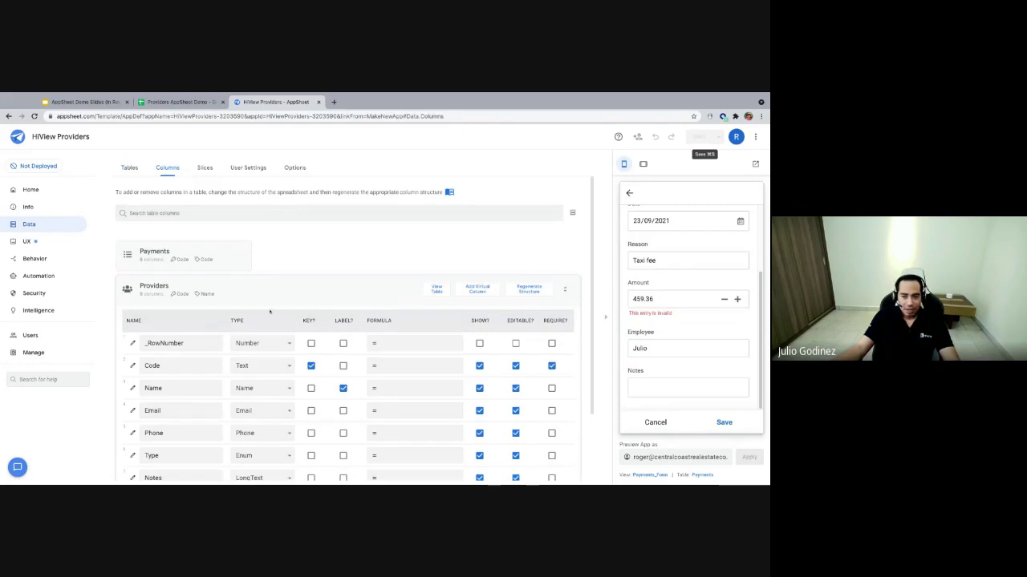
{"action": "scroll", "coordinate": [674, 293], "scroll_direction": "up", "scroll_amount": 5}
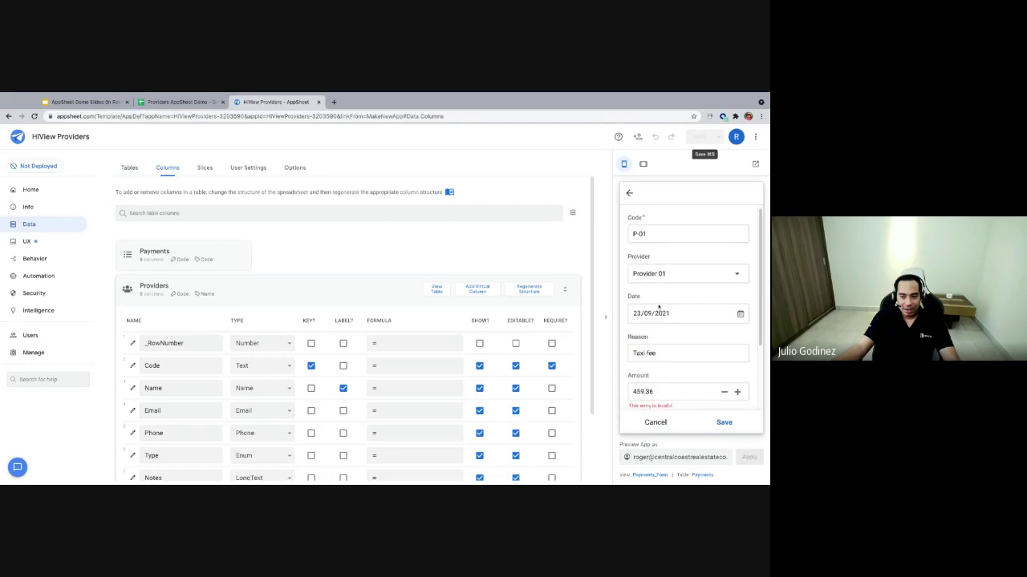
{"action": "scroll", "coordinate": [650, 283], "scroll_direction": "down", "scroll_amount": 3}
{"action": "scroll", "coordinate": [646, 264], "scroll_direction": "down", "scroll_amount": 1}
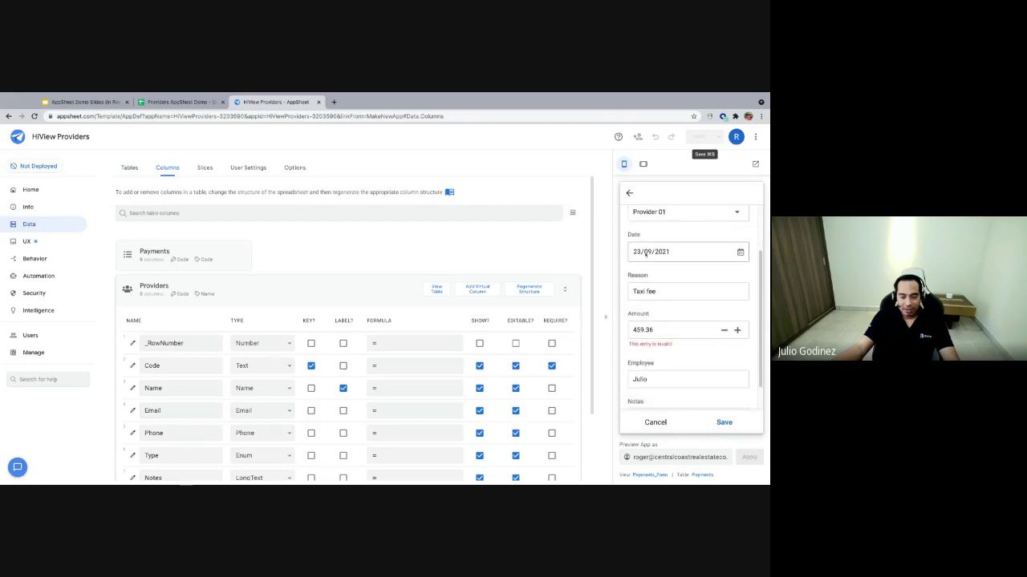
{"action": "scroll", "coordinate": [662, 256], "scroll_direction": "down", "scroll_amount": 2}
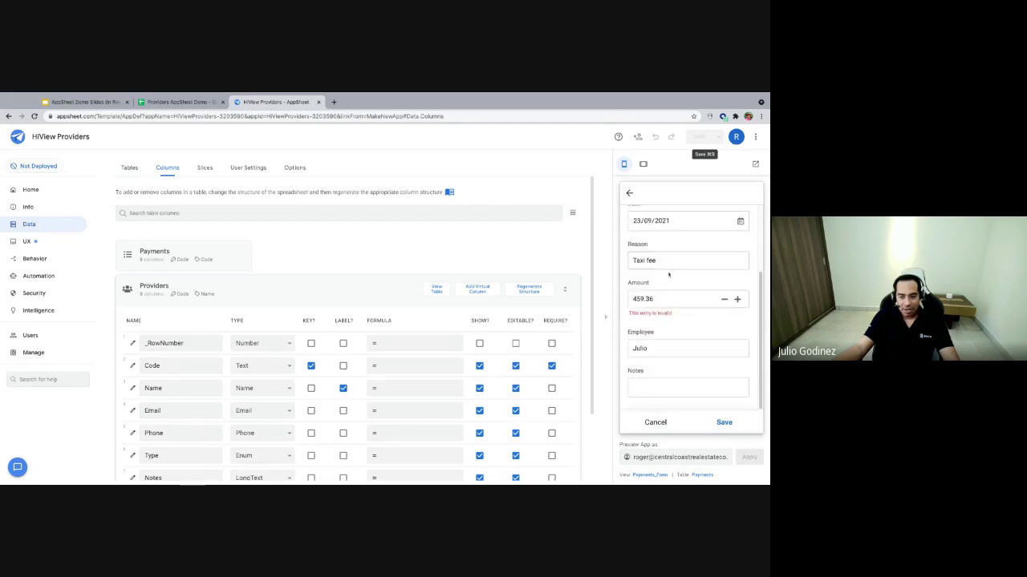
{"action": "scroll", "coordinate": [657, 296], "scroll_direction": "up", "scroll_amount": 6}
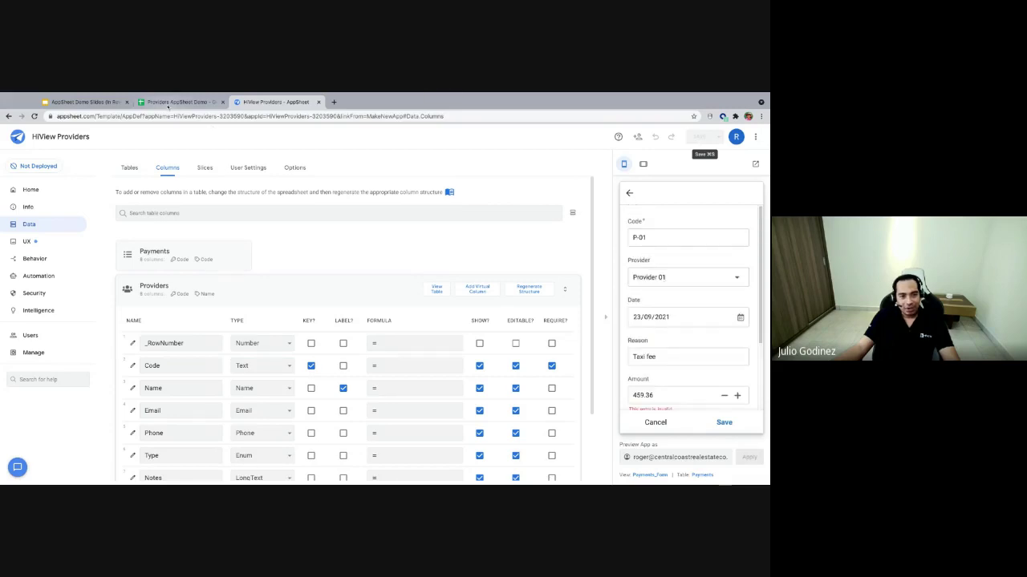
- Switch to the Providers AppSheet Demo spreadsheet and insert a column headed "Due date" directly after Amount on the Payments sheet
{"action": "left_click", "coordinate": [168, 104]}
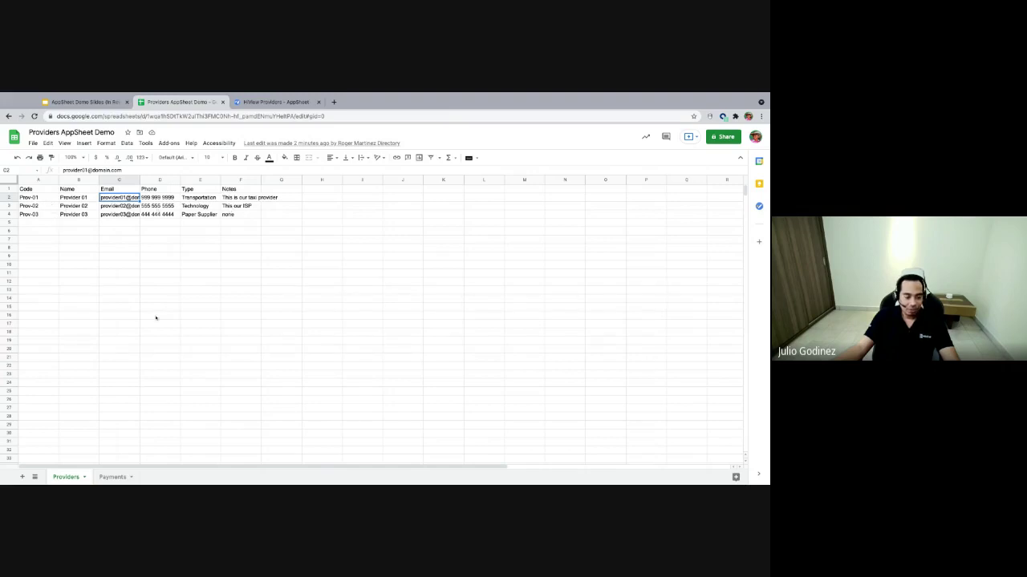
{"action": "left_click", "coordinate": [112, 477]}
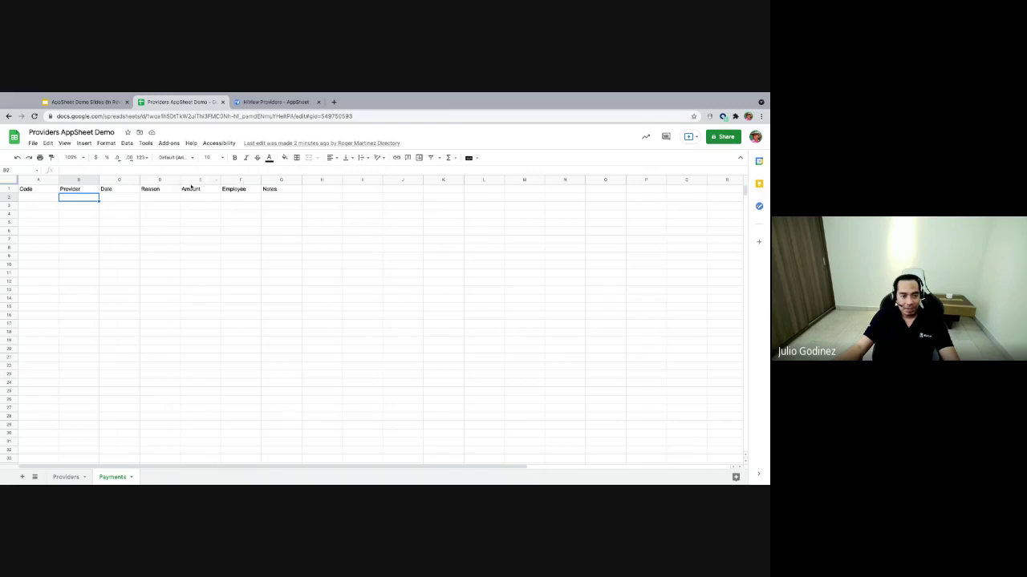
{"action": "left_click", "coordinate": [202, 180]}
{"action": "right_click", "coordinate": [202, 181]}
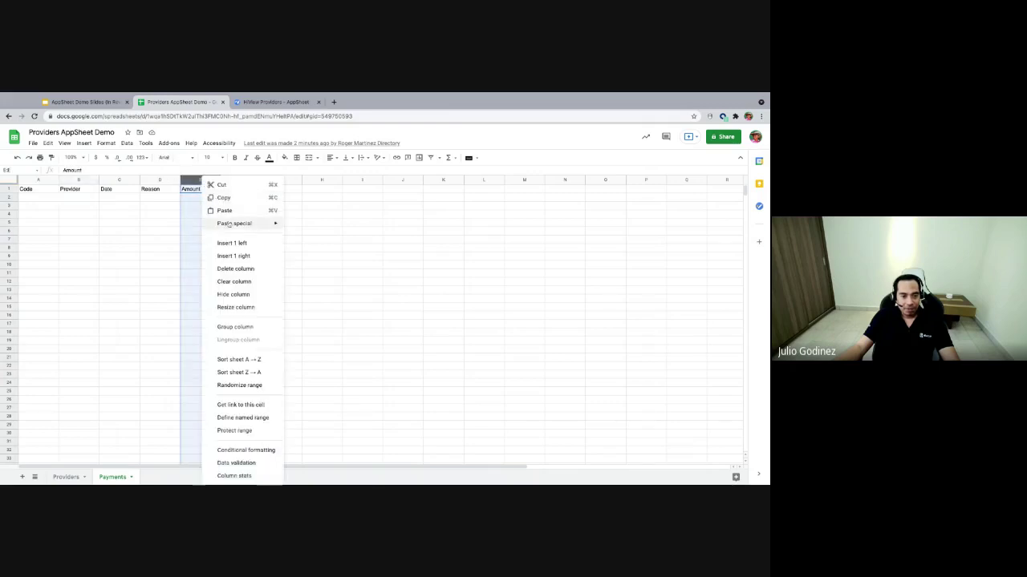
{"action": "left_click", "coordinate": [231, 255]}
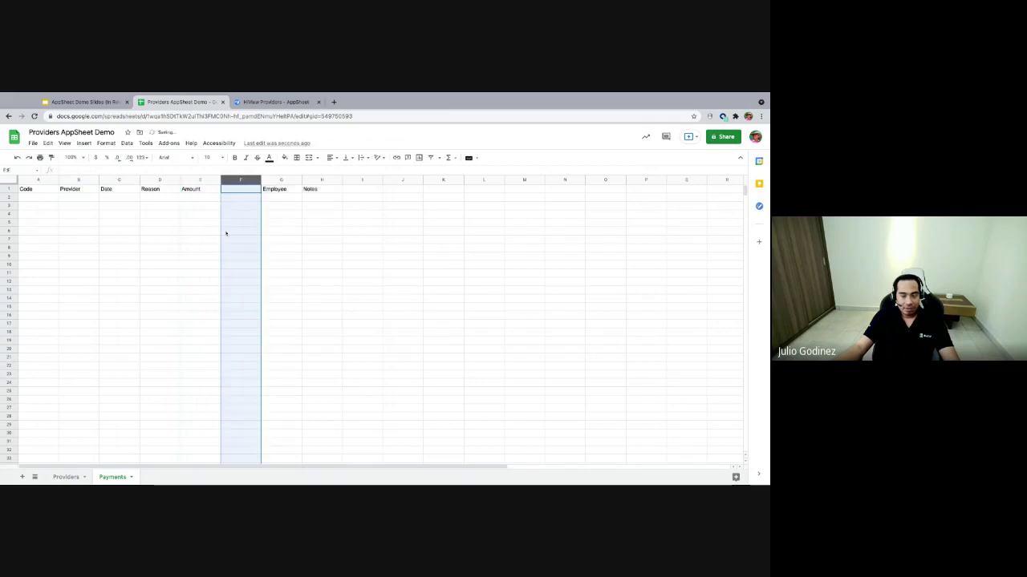
{"action": "left_click", "coordinate": [233, 190]}
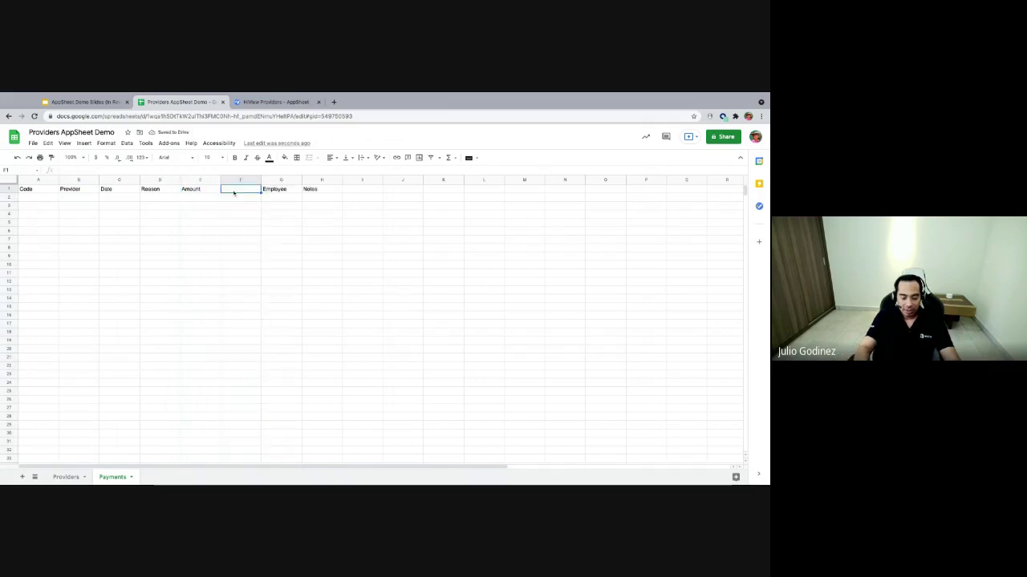
{"action": "type", "text": "Due date"}
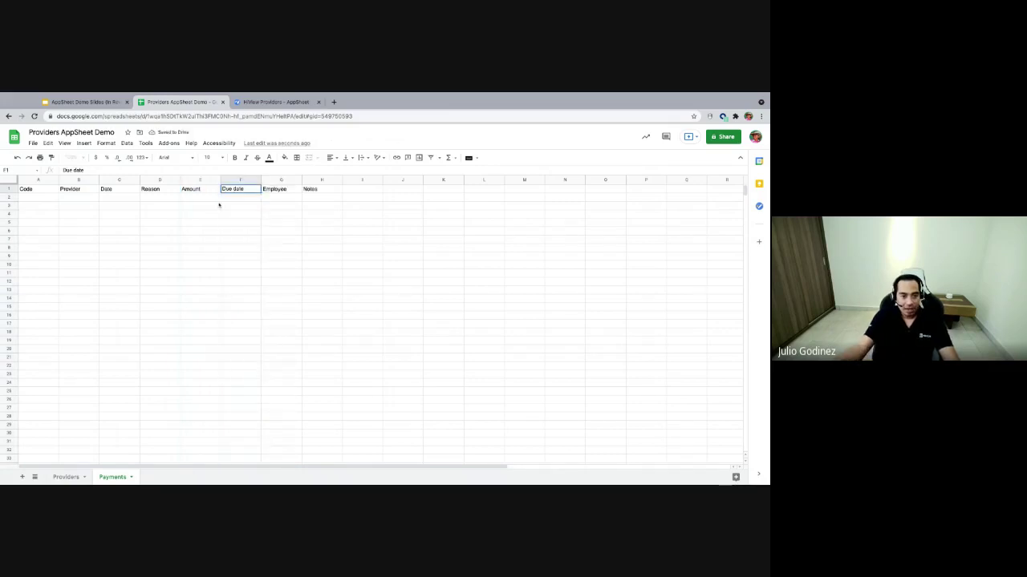
{"action": "left_click", "coordinate": [180, 197]}
{"action": "left_click", "coordinate": [247, 200]}
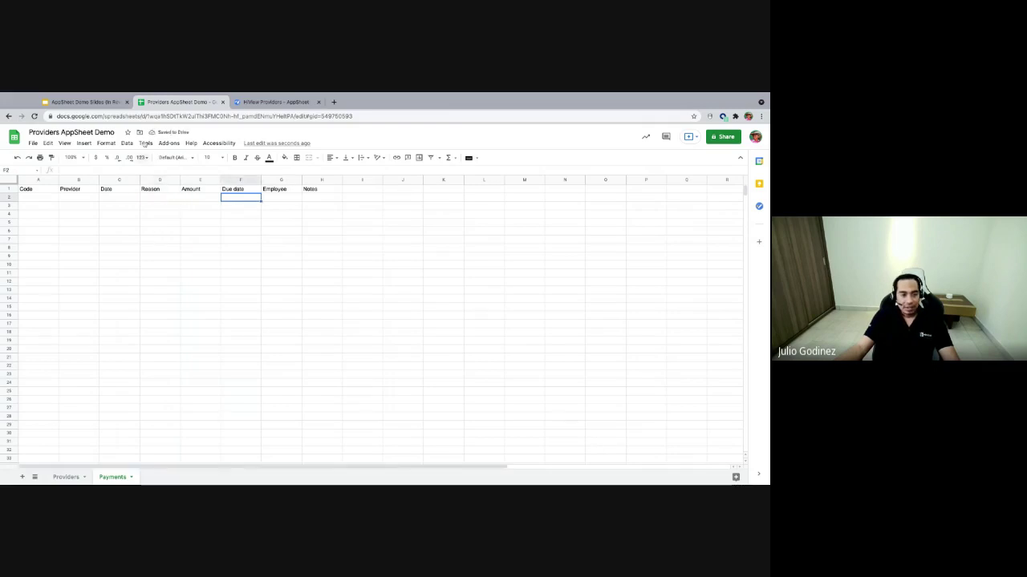
- Return to AppSheet, regenerate the Payments table's structure and check the Due date field in the preview form
{"action": "left_click", "coordinate": [281, 103]}
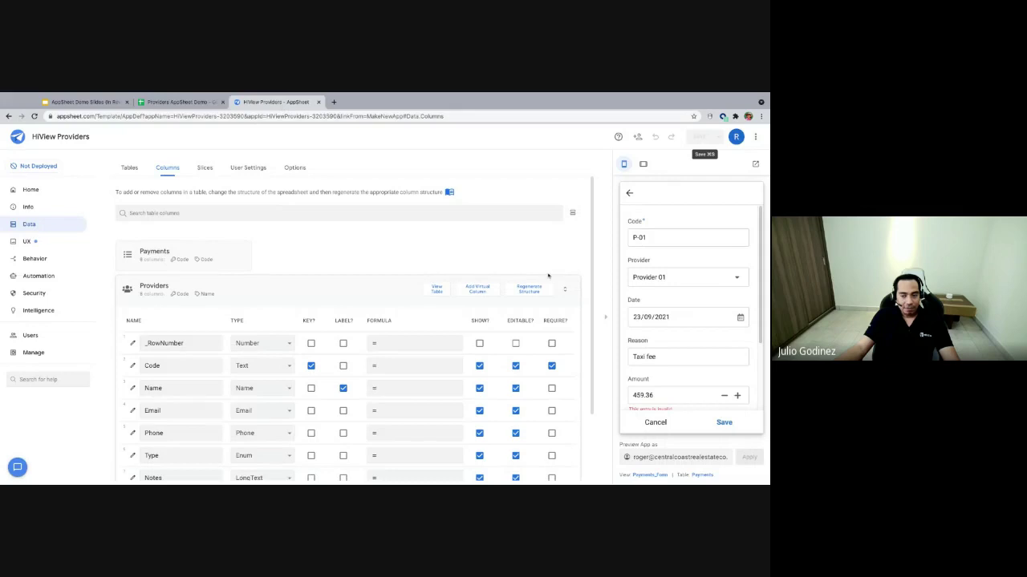
{"action": "left_click", "coordinate": [200, 294]}
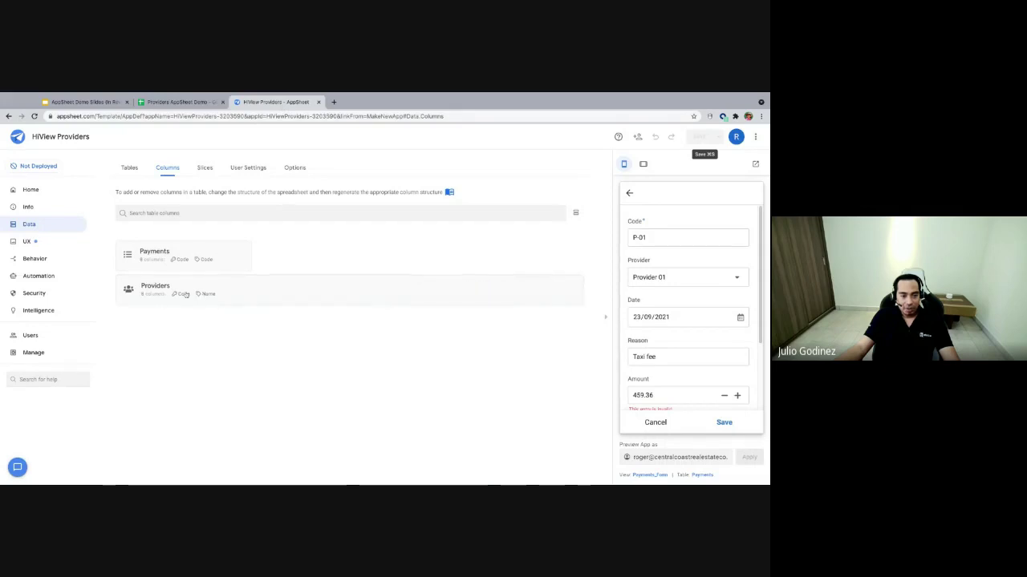
{"action": "left_click", "coordinate": [208, 258]}
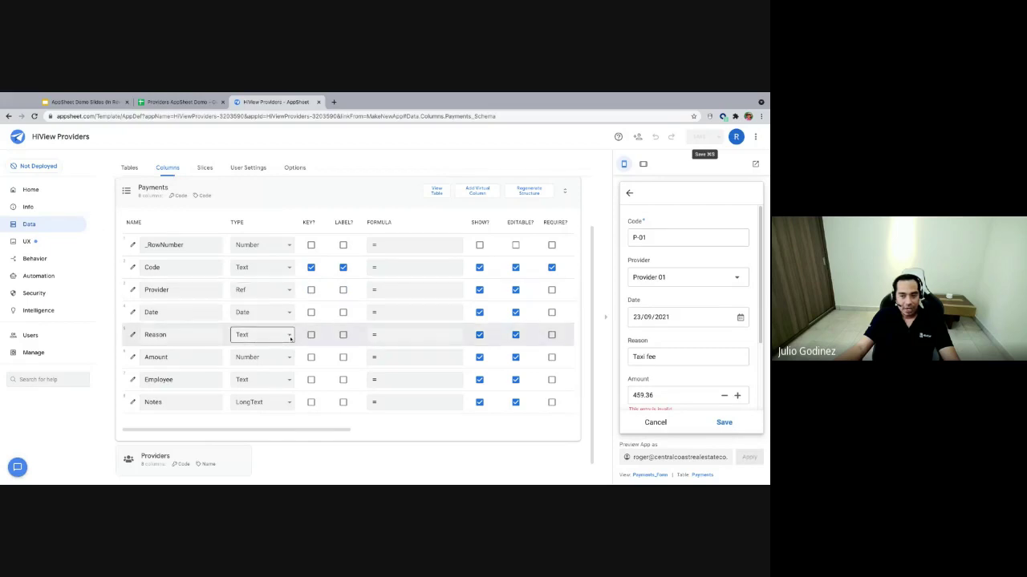
{"action": "left_click", "coordinate": [534, 192]}
{"action": "left_click", "coordinate": [534, 190]}
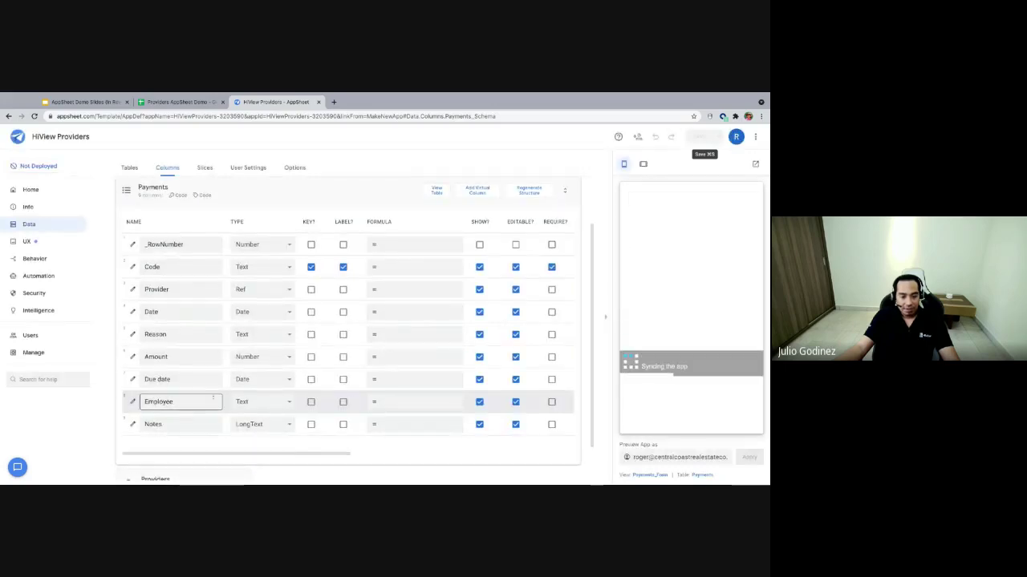
{"action": "scroll", "coordinate": [217, 376], "scroll_direction": "down", "scroll_amount": 1}
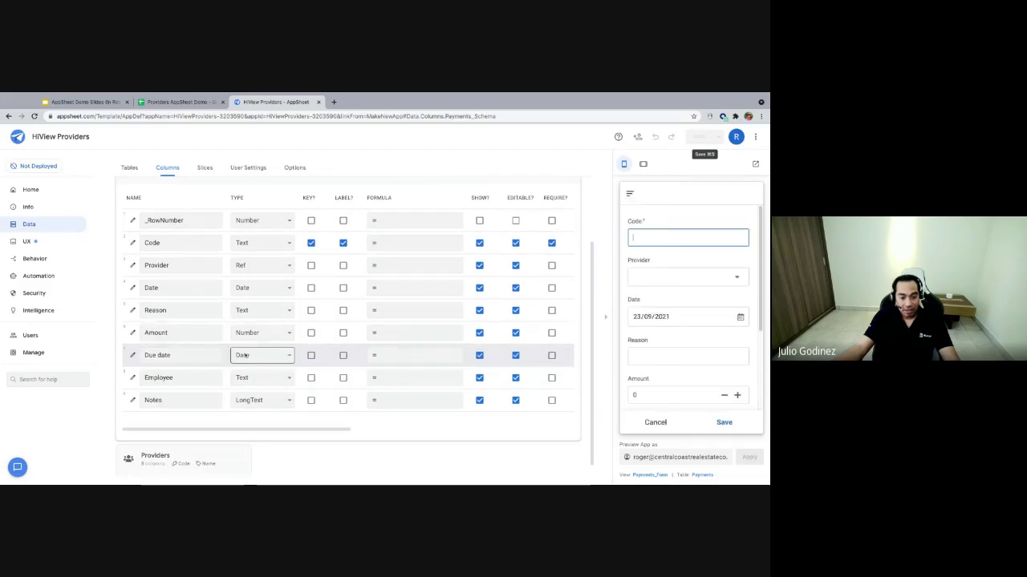
{"action": "scroll", "coordinate": [674, 384], "scroll_direction": "down", "scroll_amount": 2}
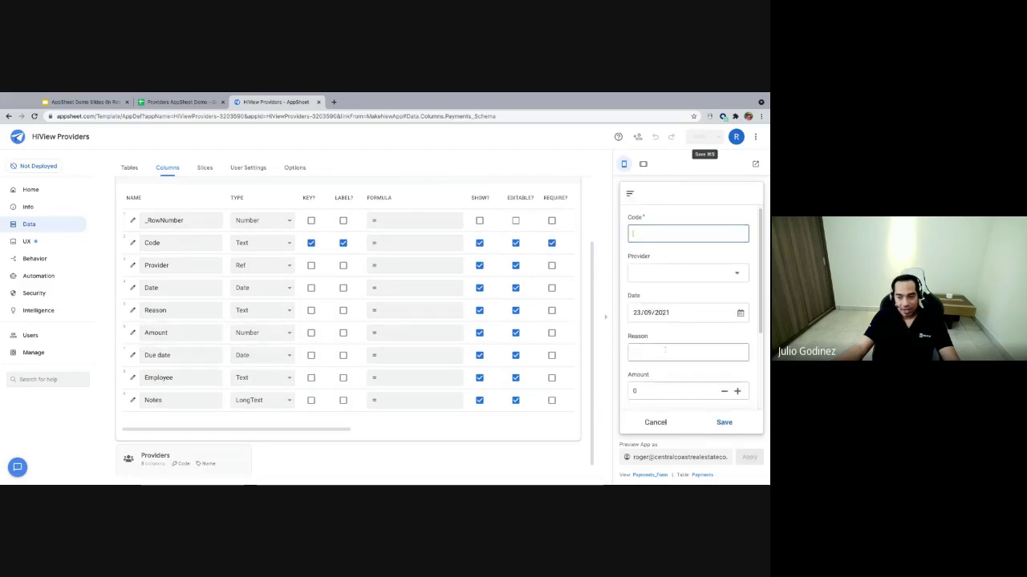
{"action": "scroll", "coordinate": [673, 383], "scroll_direction": "down", "scroll_amount": 3}
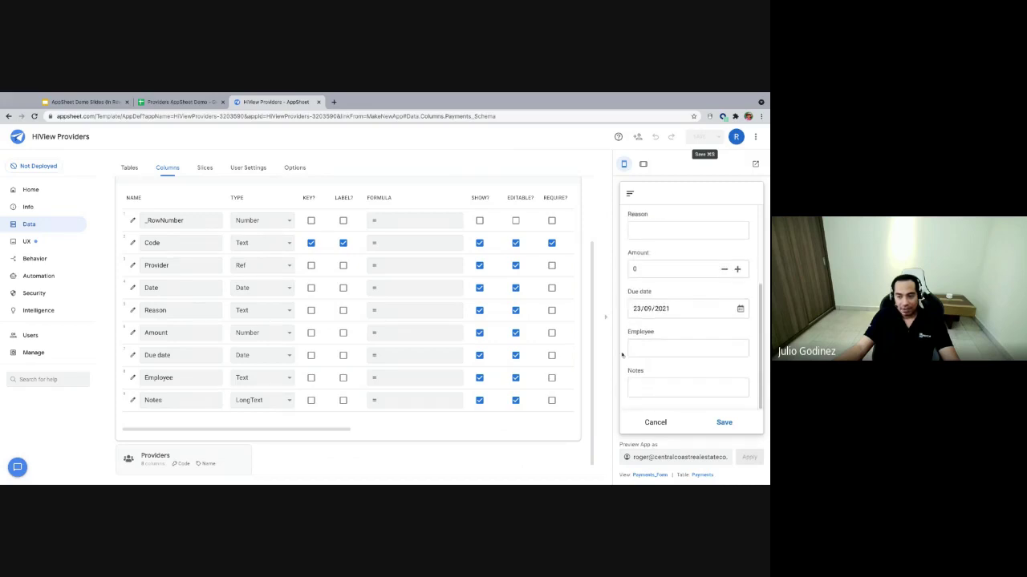
{"action": "scroll", "coordinate": [684, 336], "scroll_direction": "up", "scroll_amount": 1}
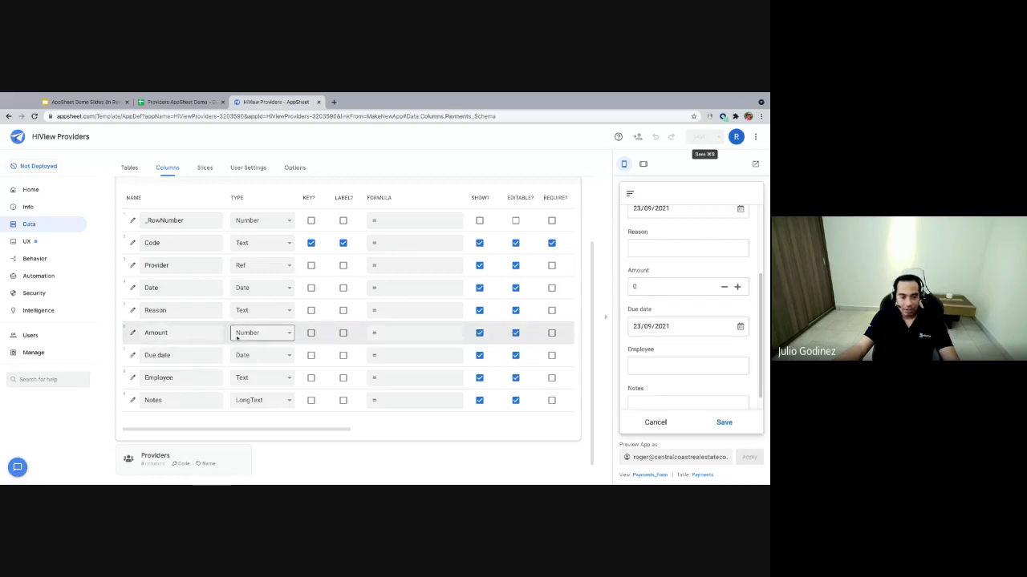
- Change the Payments Amount column's type to Price with 2 decimal digits
{"action": "left_click", "coordinate": [133, 333]}
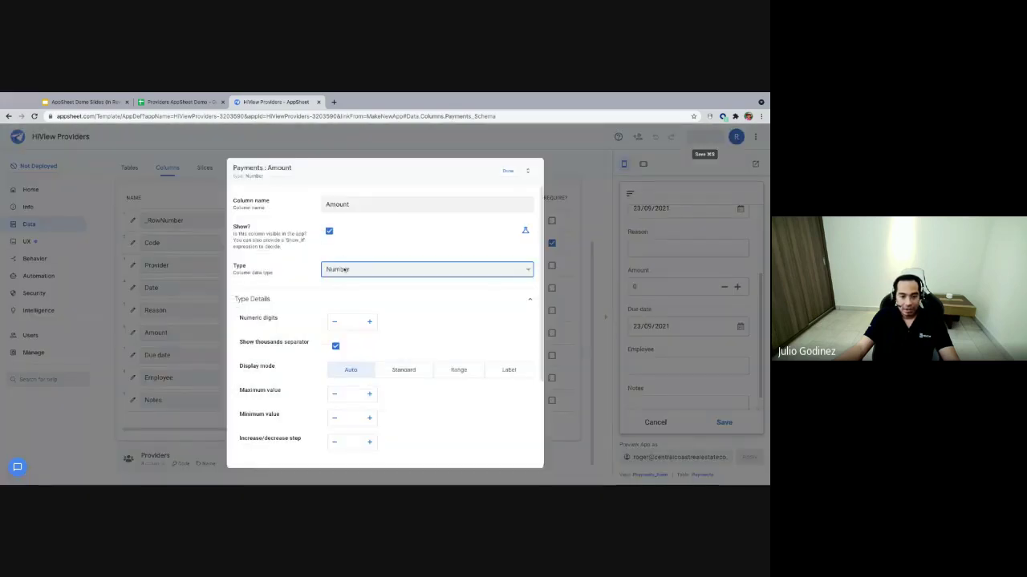
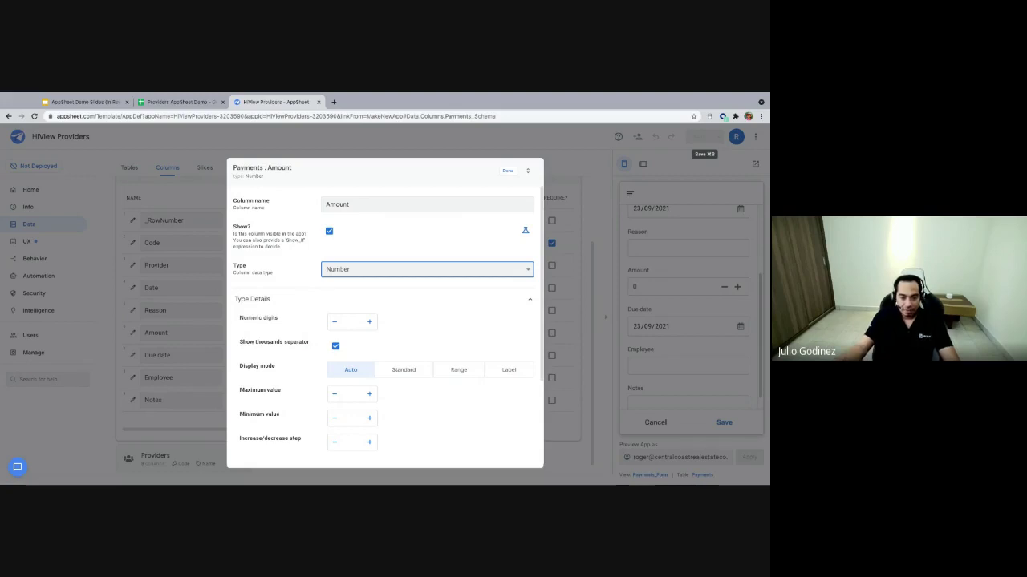
{"action": "key", "text": "Down"}
{"action": "key", "text": "Down"}
{"action": "key", "text": "Down"}
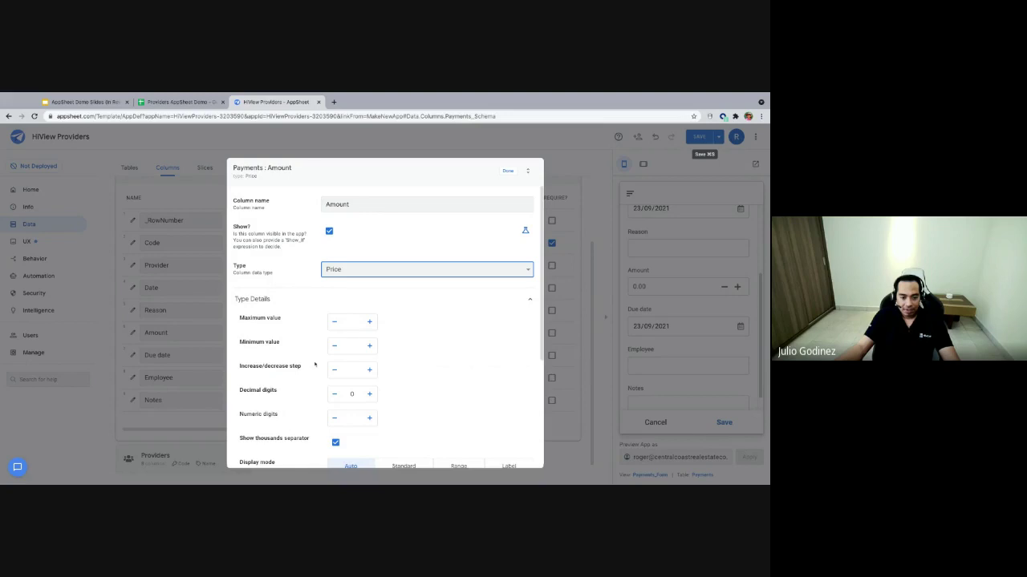
{"action": "scroll", "coordinate": [314, 365], "scroll_direction": "down", "scroll_amount": 1}
{"action": "left_click", "coordinate": [374, 385]}
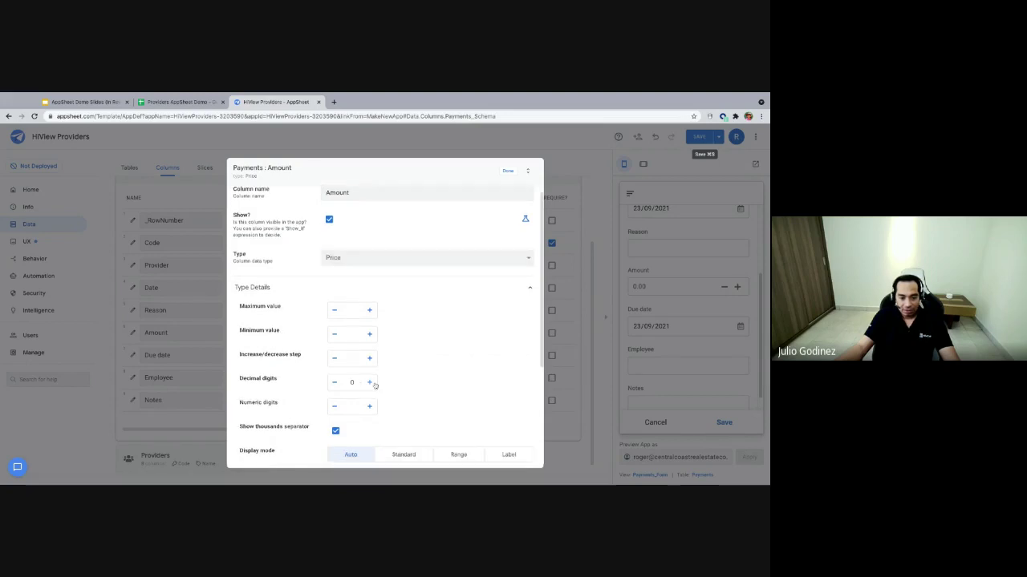
{"action": "scroll", "coordinate": [374, 387], "scroll_direction": "down", "scroll_amount": 2}
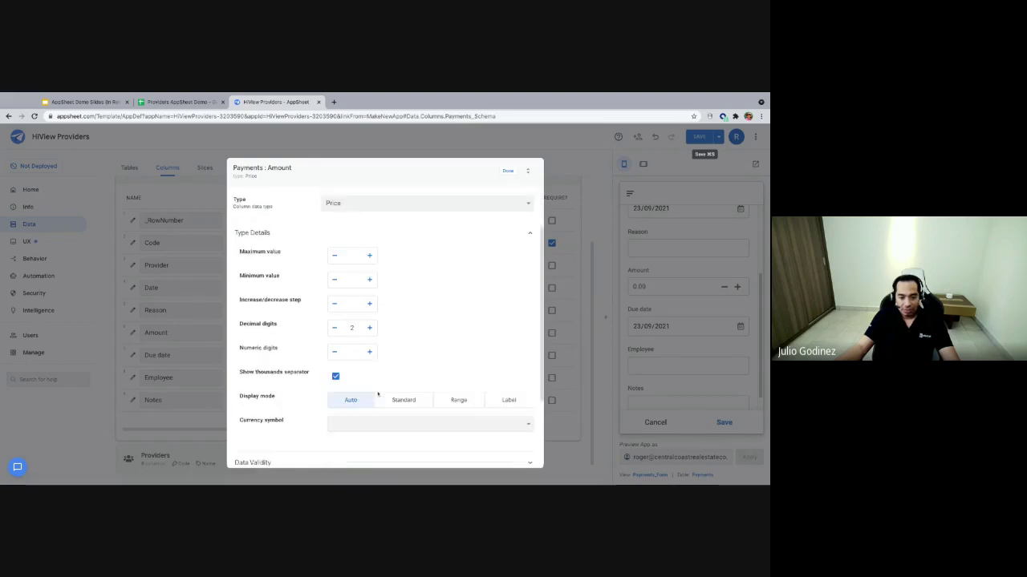
- Set the Amount column's currency symbol to $ and finish editing the column
{"action": "scroll", "coordinate": [383, 343], "scroll_direction": "down", "scroll_amount": 2}
{"action": "left_click", "coordinate": [354, 366]}
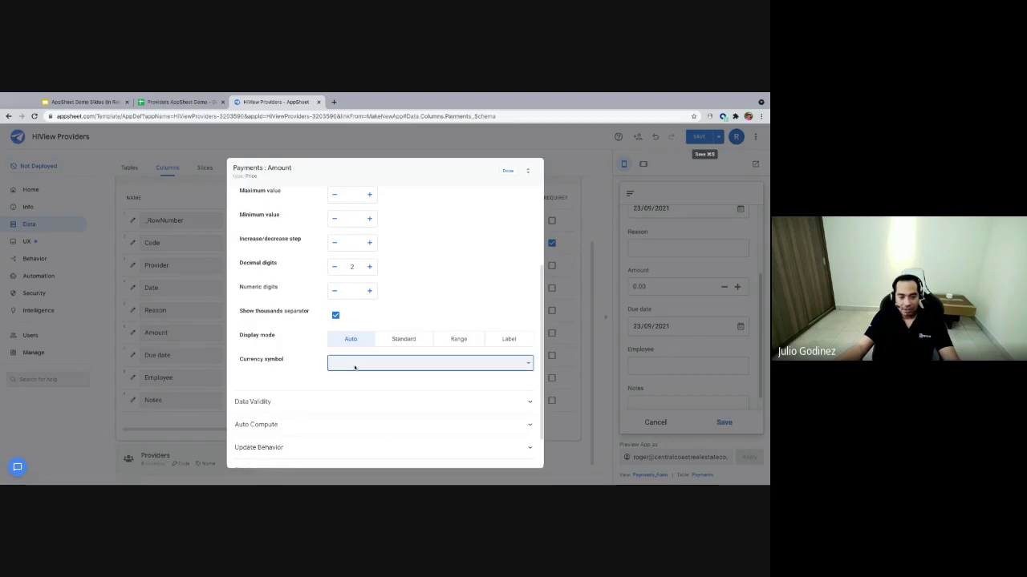
{"action": "type", "text": "$"}
{"action": "scroll", "coordinate": [408, 360], "scroll_direction": "down", "scroll_amount": 1}
{"action": "scroll", "coordinate": [412, 339], "scroll_direction": "up", "scroll_amount": 5}
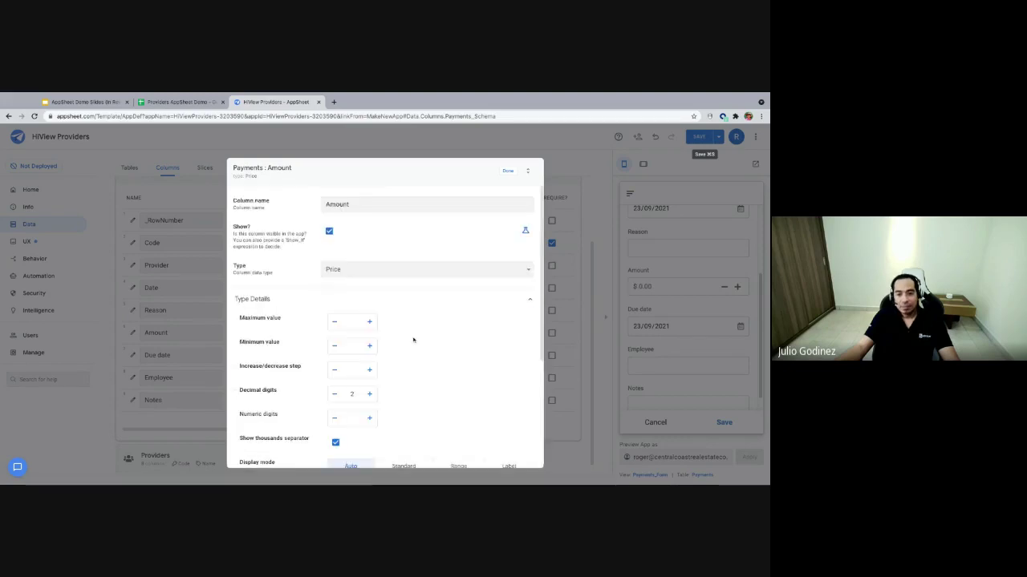
{"action": "left_click", "coordinate": [507, 171]}
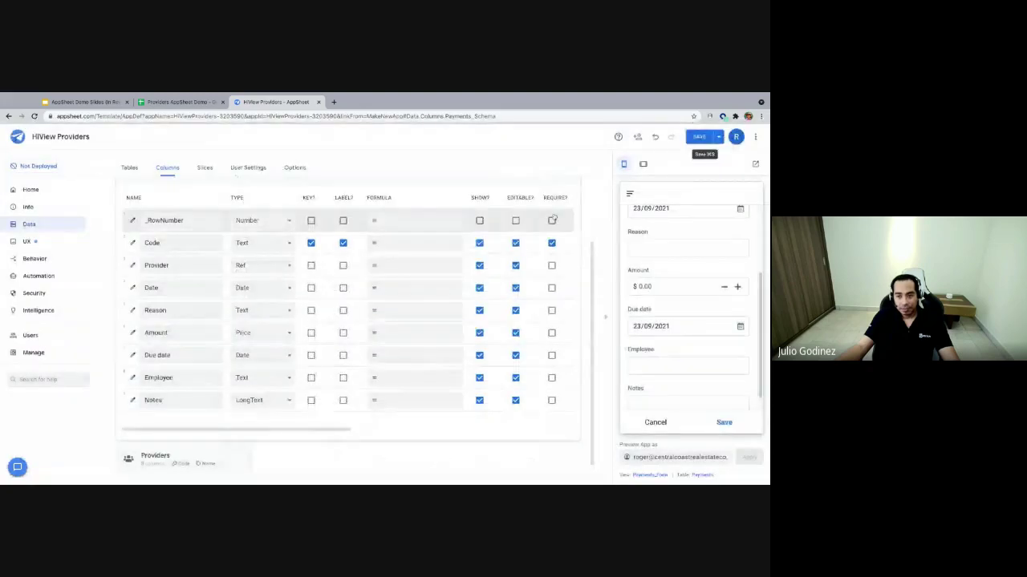
- Change the Payments Employee column's type to Enum
{"action": "scroll", "coordinate": [417, 353], "scroll_direction": "up", "scroll_amount": 2}
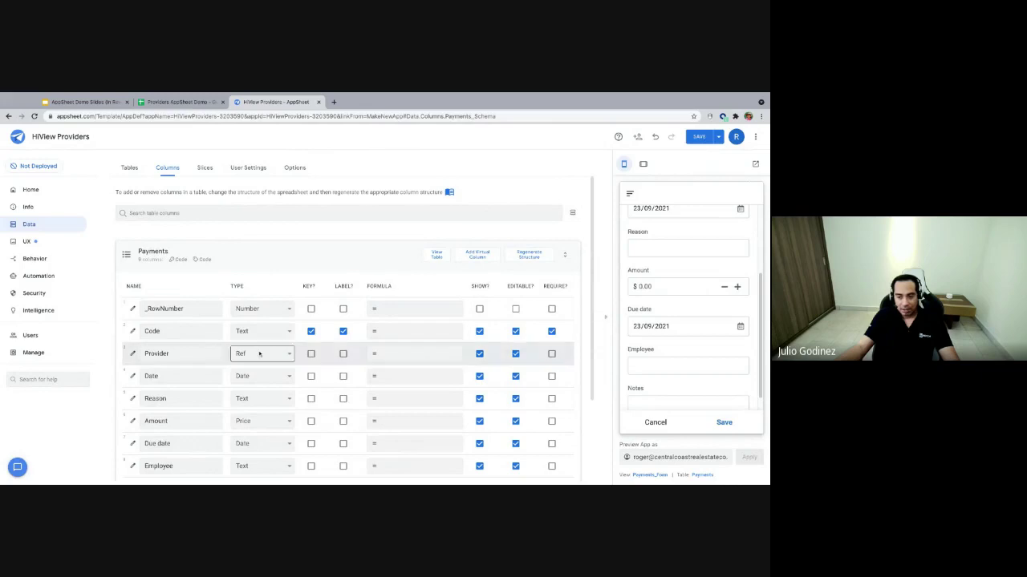
{"action": "scroll", "coordinate": [241, 385], "scroll_direction": "down", "scroll_amount": 1}
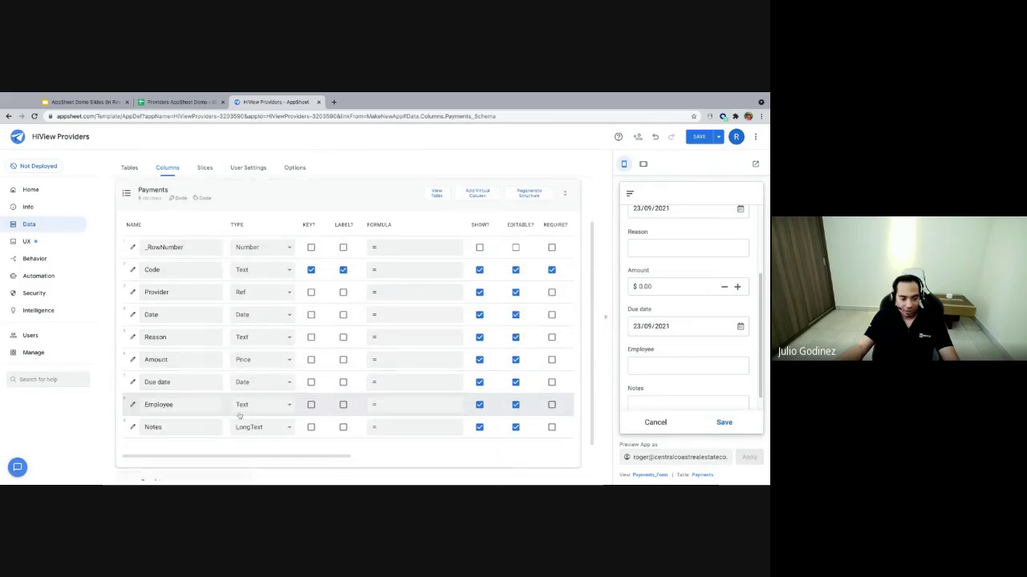
{"action": "left_click", "coordinate": [133, 404]}
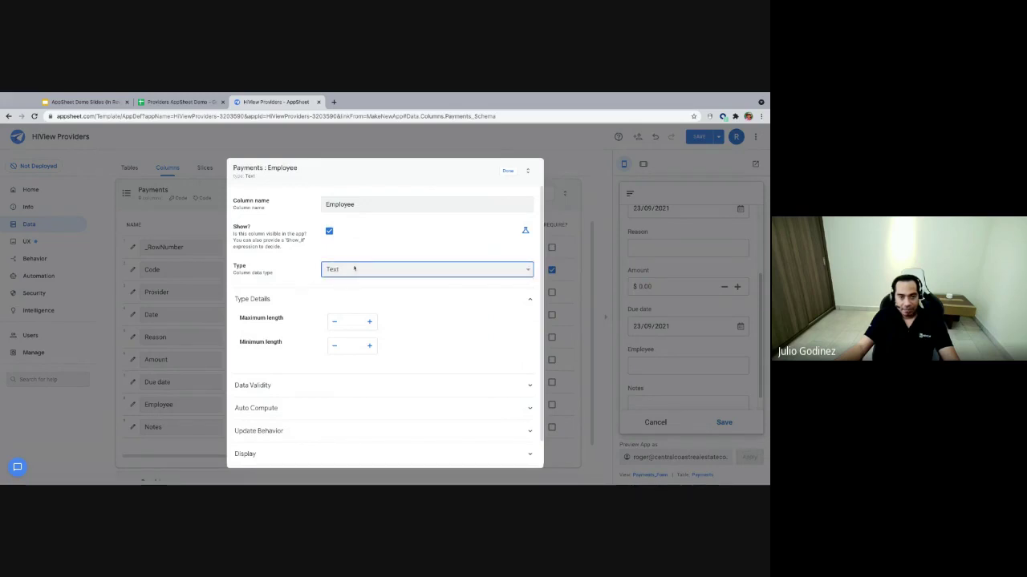
{"action": "left_click", "coordinate": [340, 390]}
- Add three employees' first names as the Employee column's Enum values and finish editing the column
{"action": "left_click", "coordinate": [340, 324]}
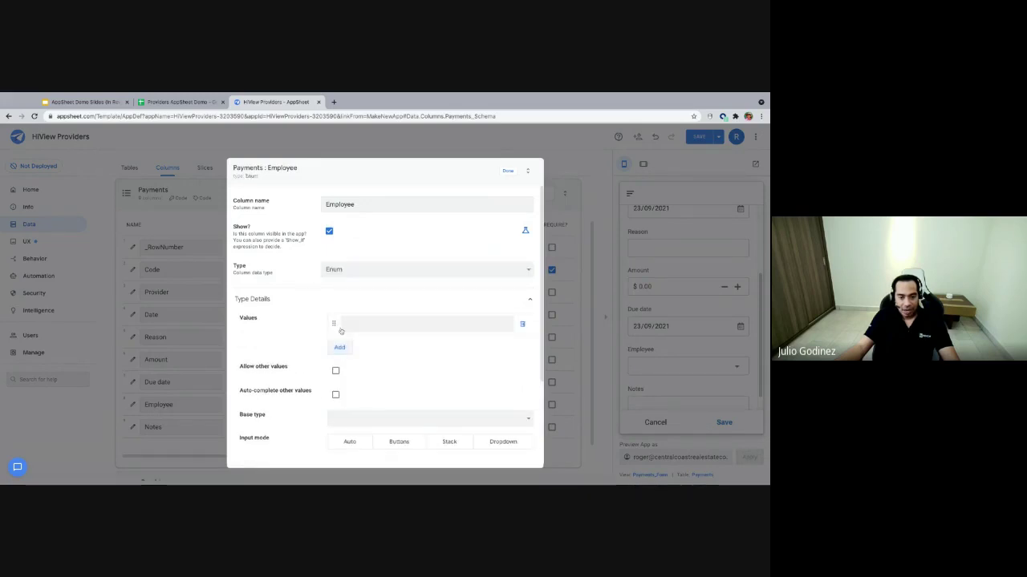
{"action": "left_click", "coordinate": [340, 346]}
{"action": "left_click", "coordinate": [339, 368]}
{"action": "left_click", "coordinate": [371, 324]}
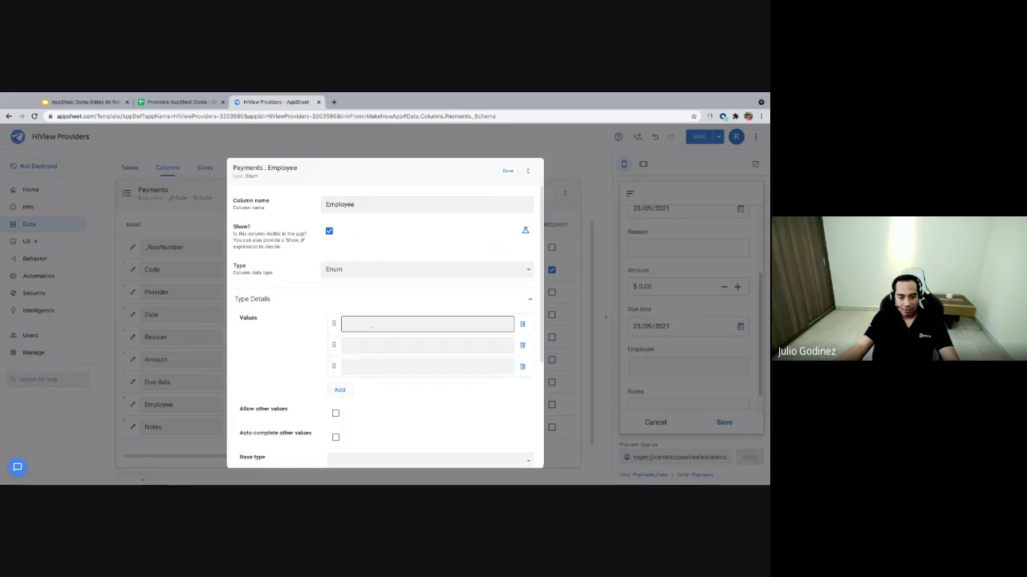
{"action": "type", "text": "Julio"}
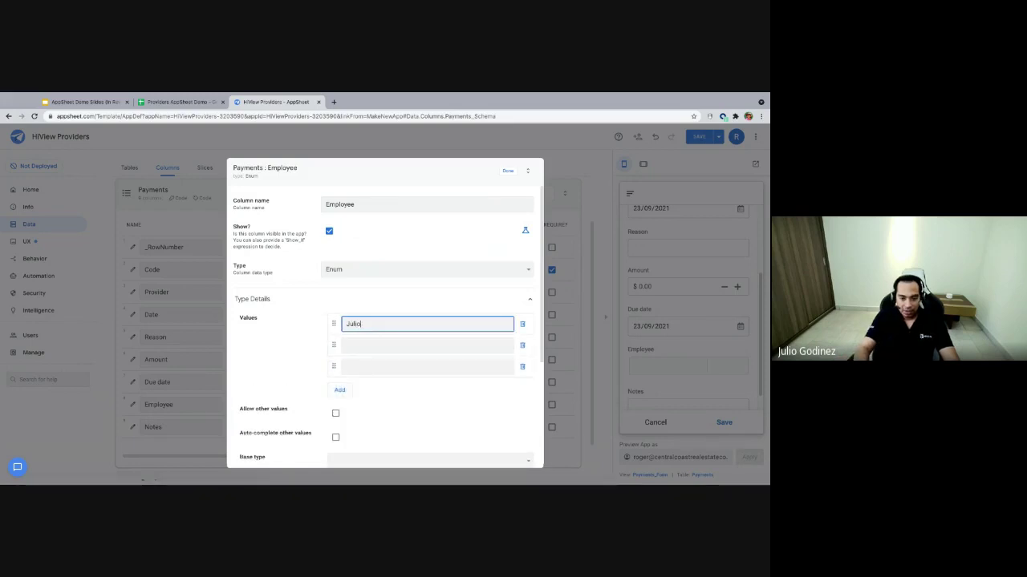
{"action": "left_click", "coordinate": [425, 345]}
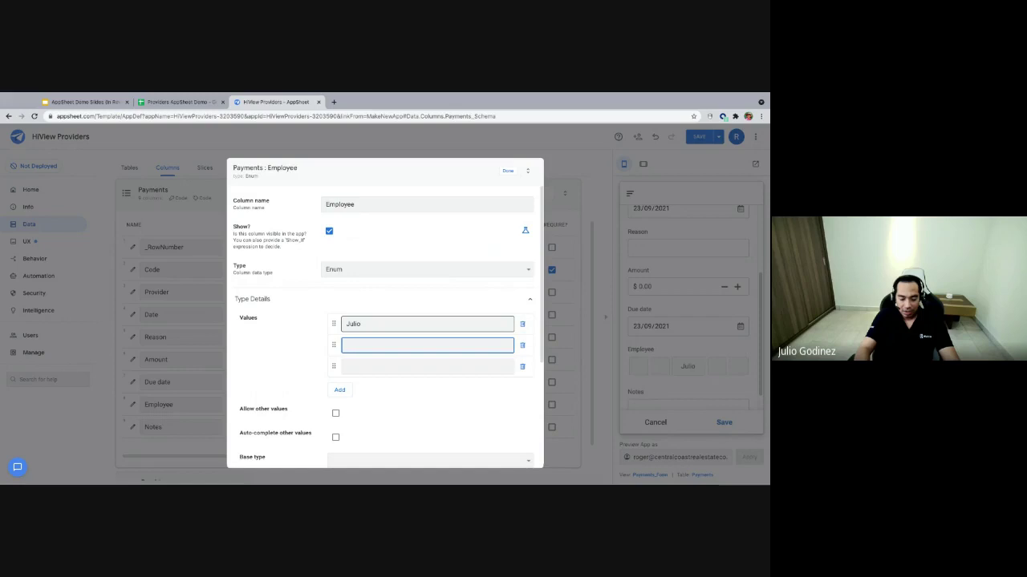
{"action": "type", "text": "Beren"}
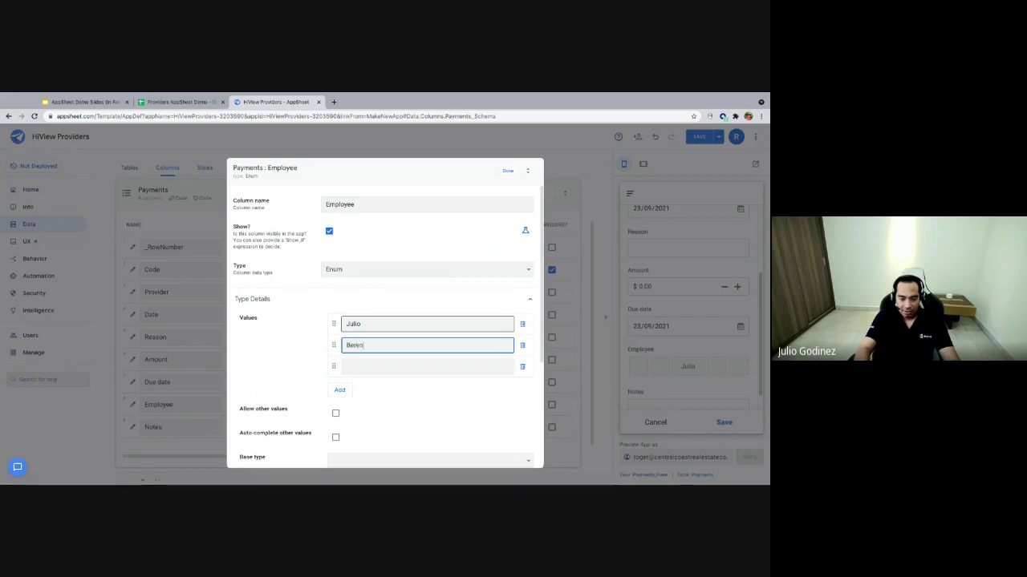
{"action": "type", "text": "ice"}
{"action": "key", "text": "Tab"}
{"action": "key", "text": "Tab"}
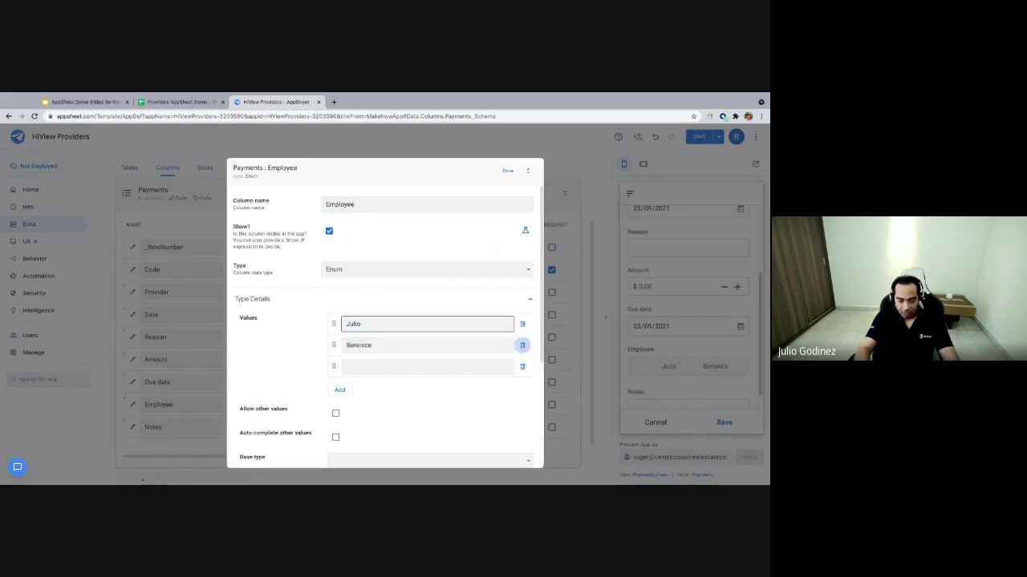
{"action": "type", "text": "Kelly"}
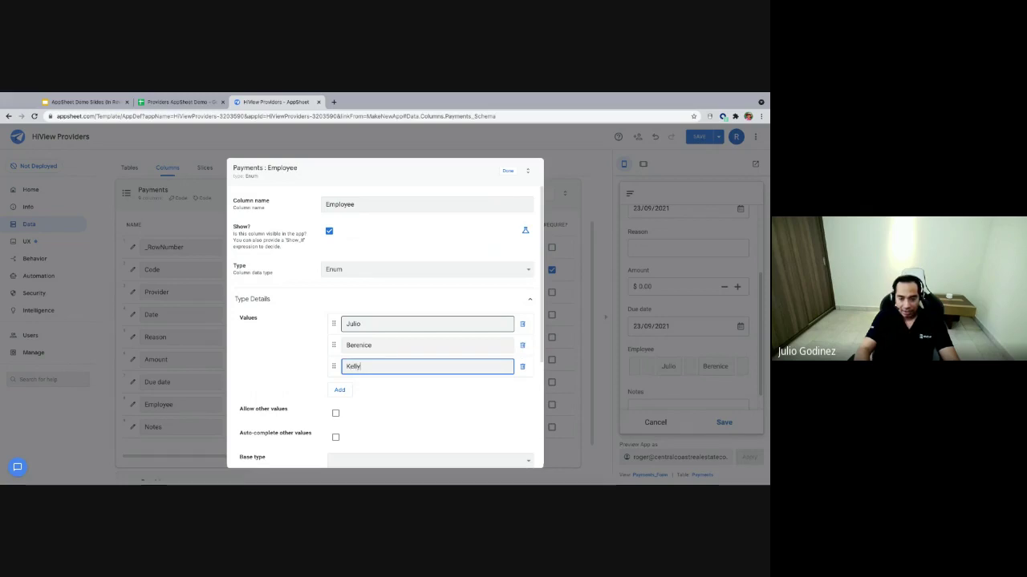
{"action": "left_click", "coordinate": [508, 170]}
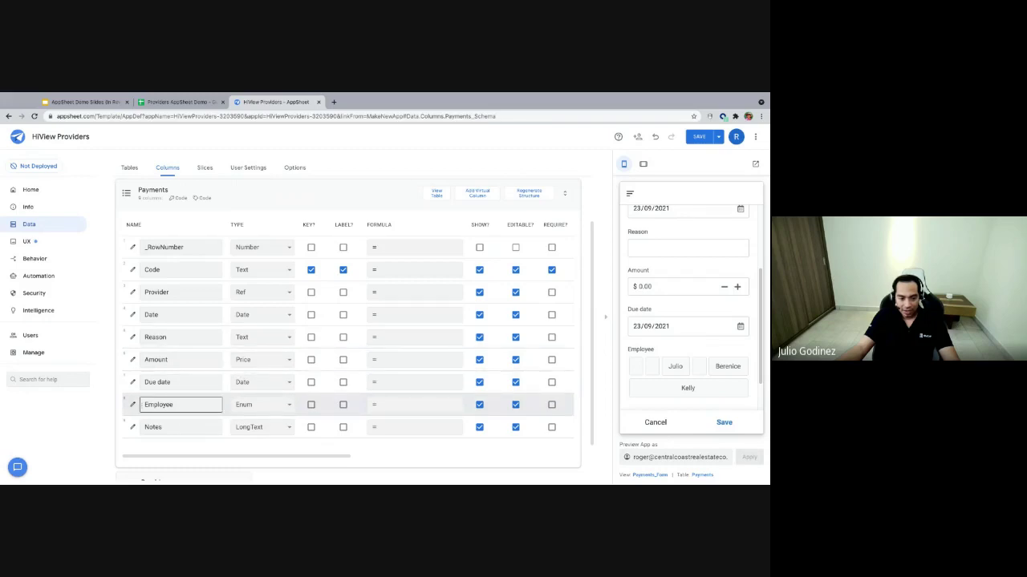
- Set the Payments Employee column's input mode to Buttons and finish editing the column
{"action": "left_click", "coordinate": [132, 404]}
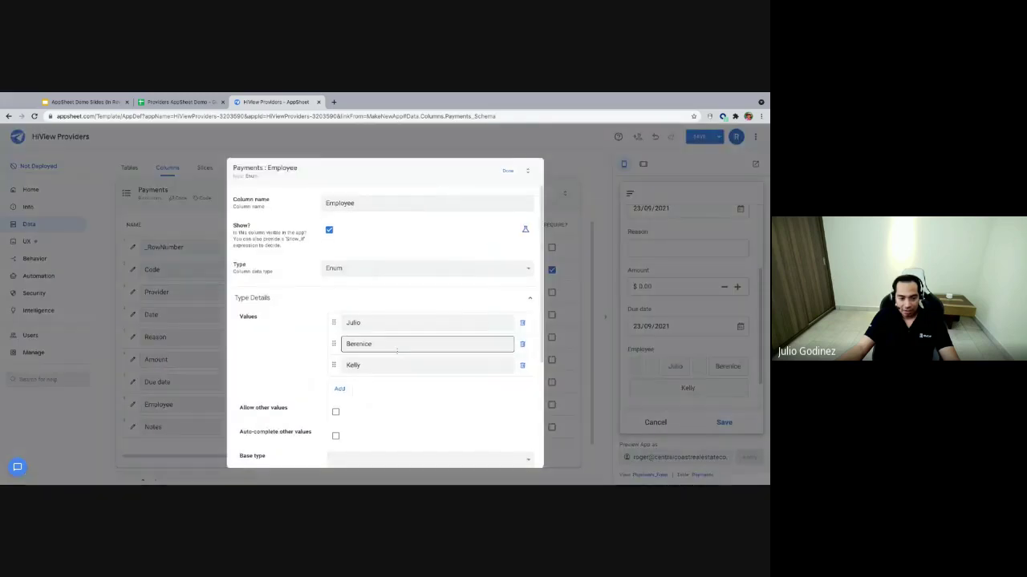
{"action": "scroll", "coordinate": [395, 376], "scroll_direction": "down", "scroll_amount": 2}
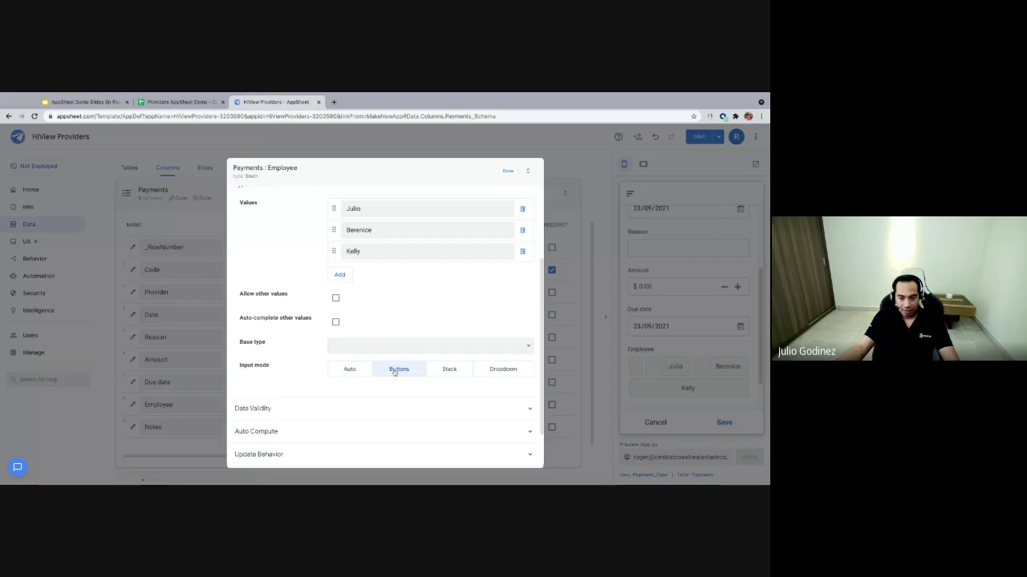
{"action": "scroll", "coordinate": [388, 337], "scroll_direction": "up", "scroll_amount": 1}
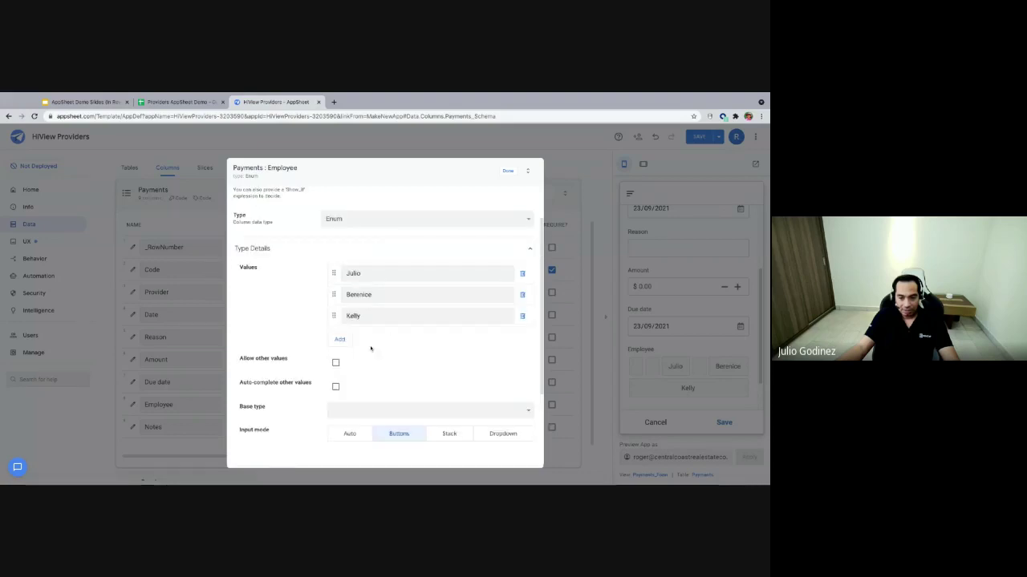
{"action": "scroll", "coordinate": [362, 346], "scroll_direction": "up", "scroll_amount": 2}
{"action": "left_click", "coordinate": [507, 171]}
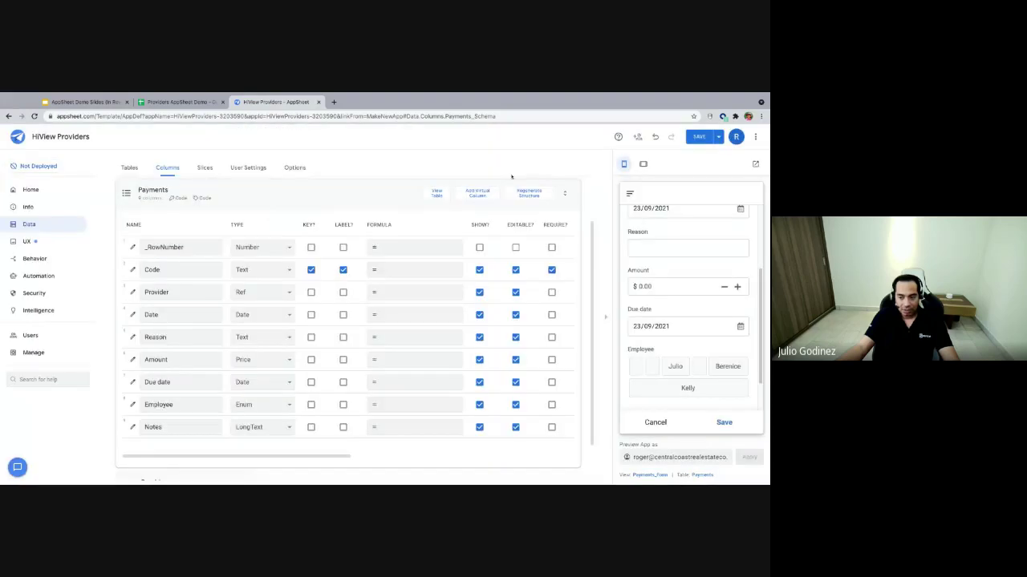
- Save the app and check the Employee options in the preview's payment form
{"action": "left_click", "coordinate": [699, 137]}
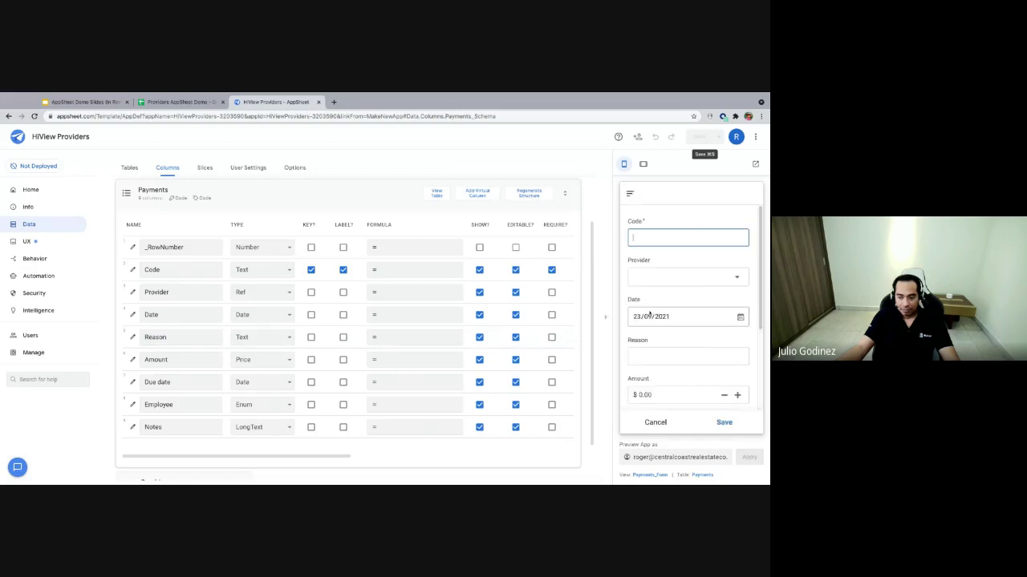
{"action": "scroll", "coordinate": [685, 345], "scroll_direction": "down", "scroll_amount": 2}
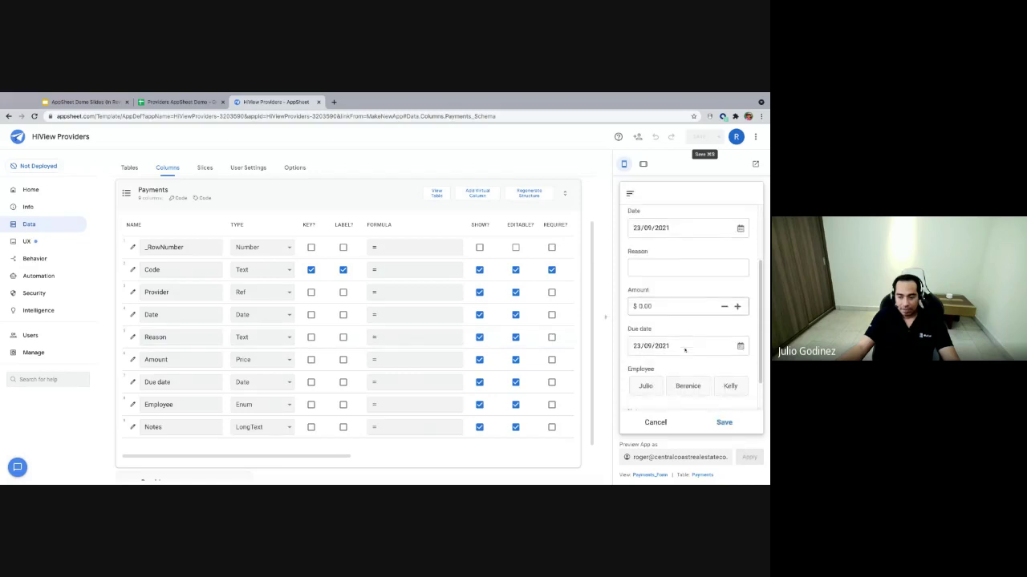
{"action": "scroll", "coordinate": [682, 337], "scroll_direction": "up", "scroll_amount": 3}
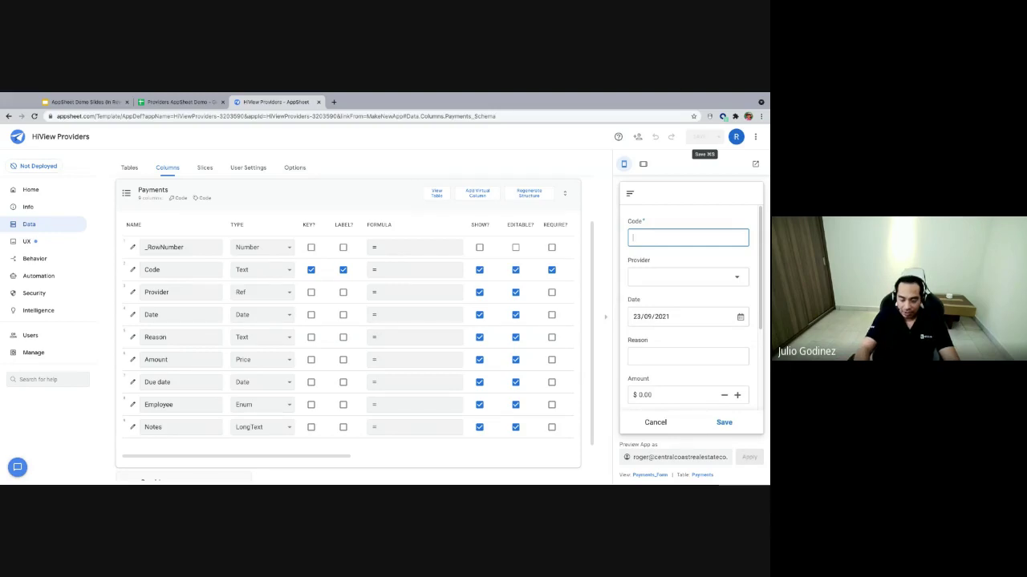
- Fill in the preview's payment form with code P-01, provider Provider 01 and reason Taxi fee
{"action": "type", "text": "P-01"}
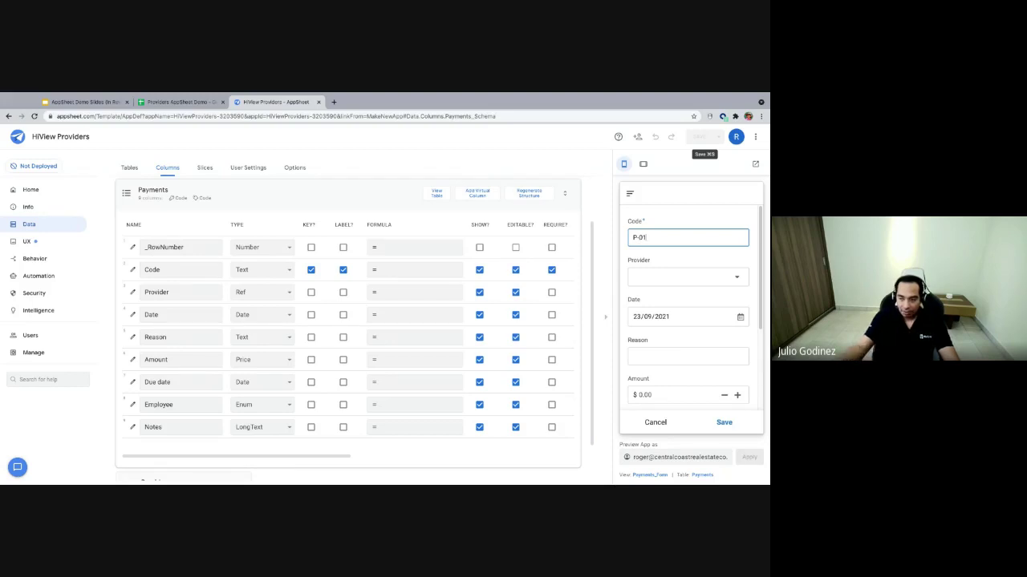
{"action": "left_click", "coordinate": [654, 277]}
{"action": "left_click", "coordinate": [654, 235]}
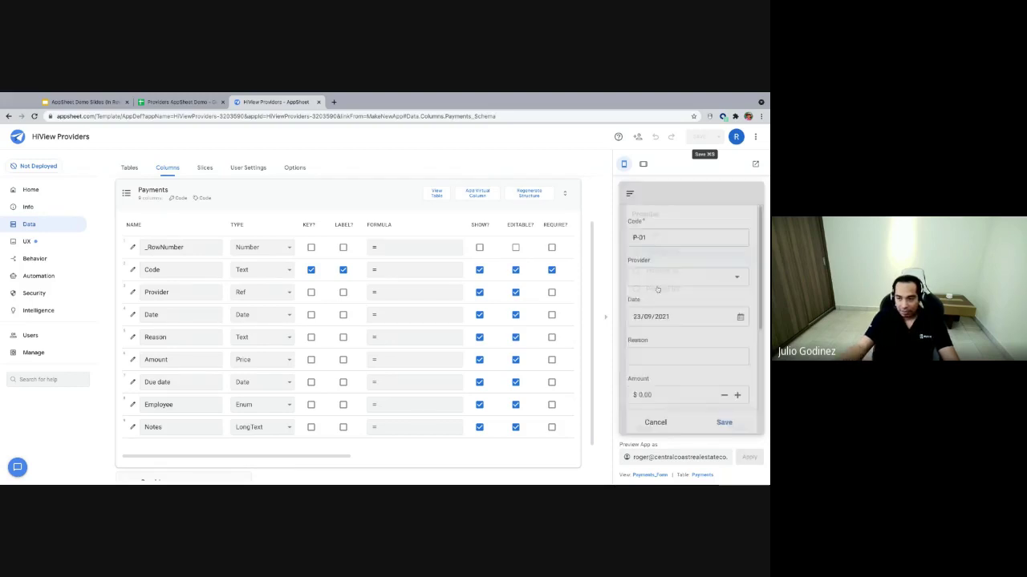
{"action": "left_click", "coordinate": [662, 361]}
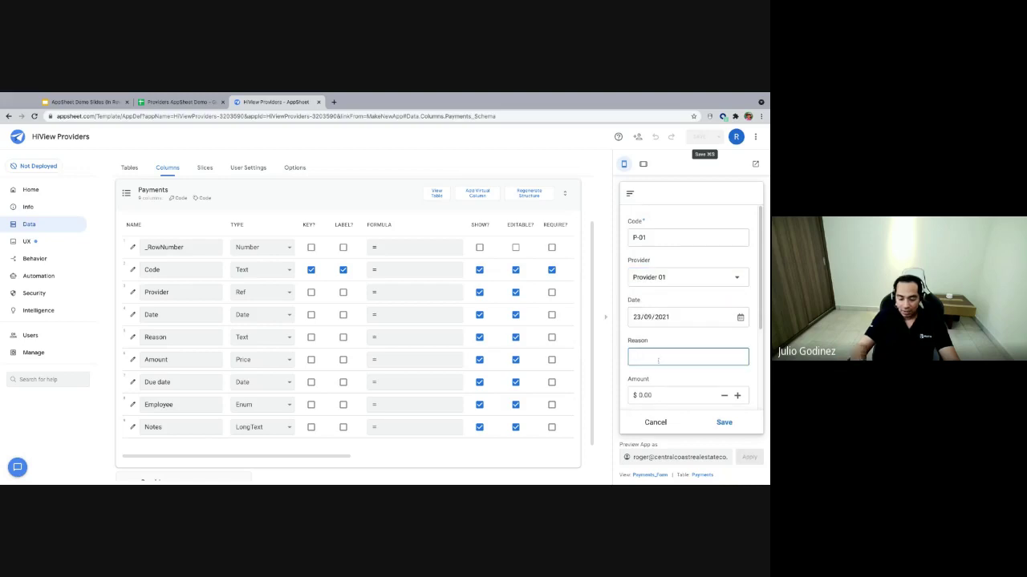
{"action": "type", "text": "Taxi fee"}
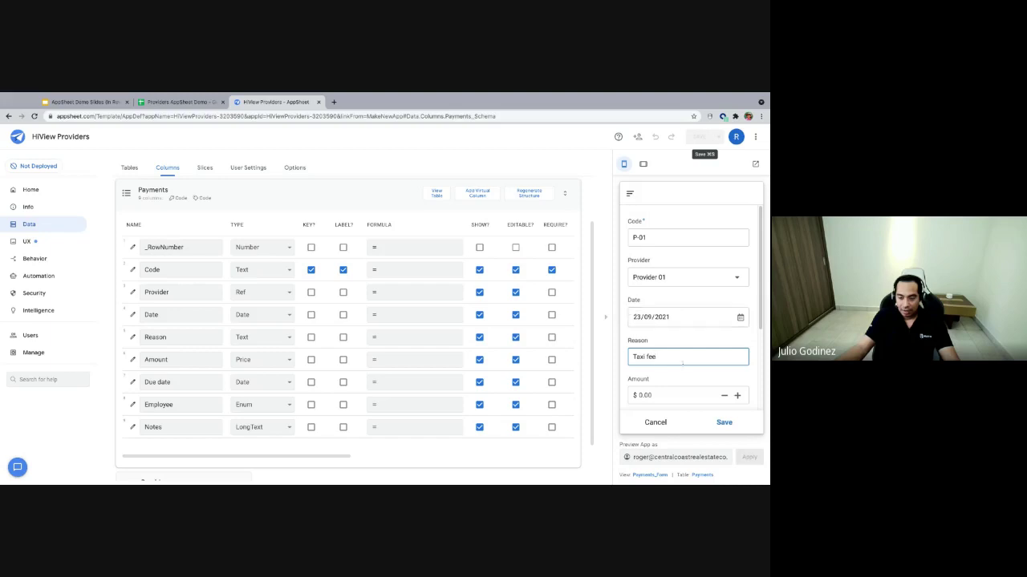
- Set the payment's amount to 456.36, its due date to 30/09/2021 and its employee to the first option
{"action": "scroll", "coordinate": [660, 344], "scroll_direction": "down", "scroll_amount": 1}
{"action": "left_click", "coordinate": [662, 344]}
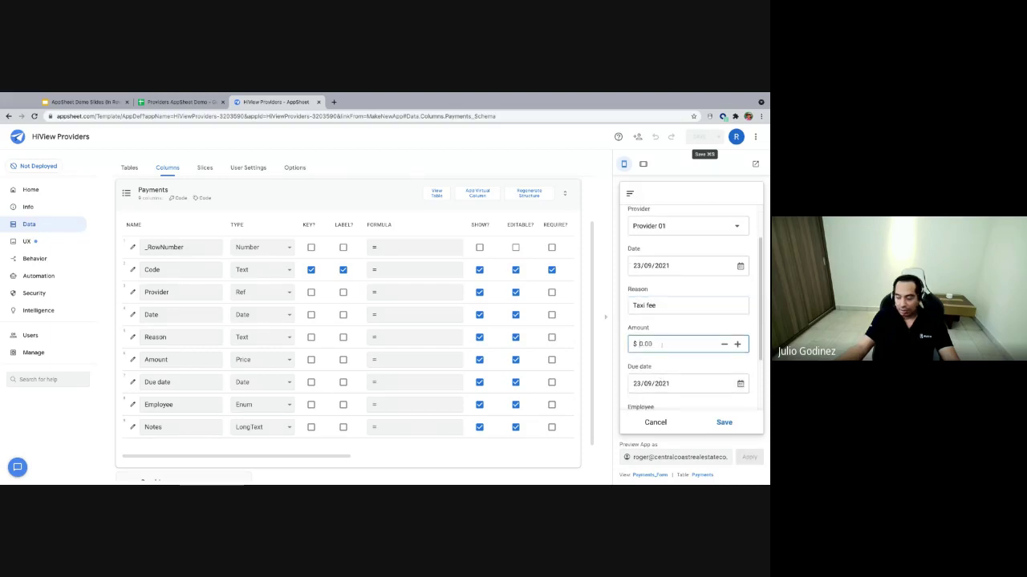
{"action": "type", "text": "456.36"}
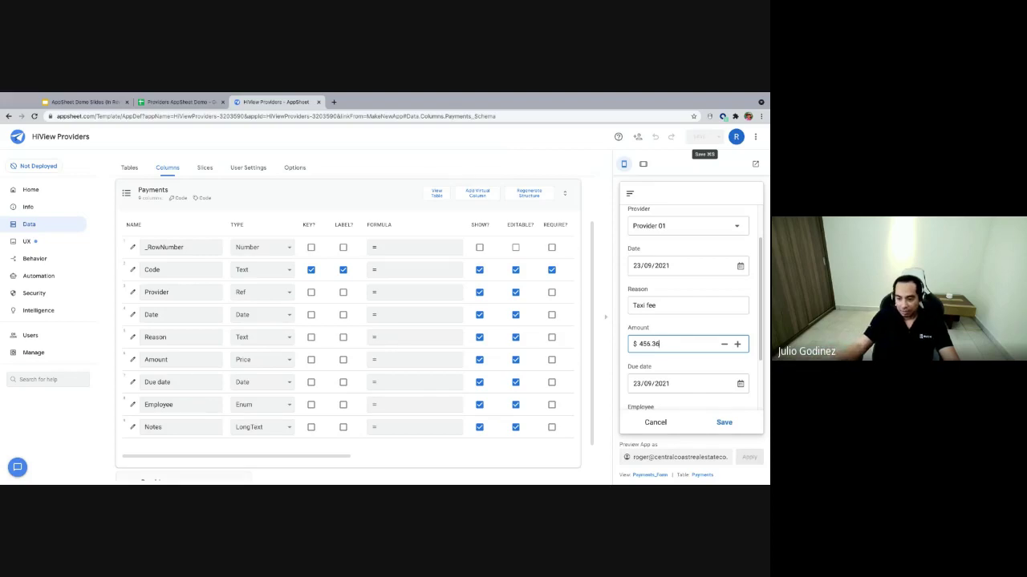
{"action": "key", "text": "Tab"}
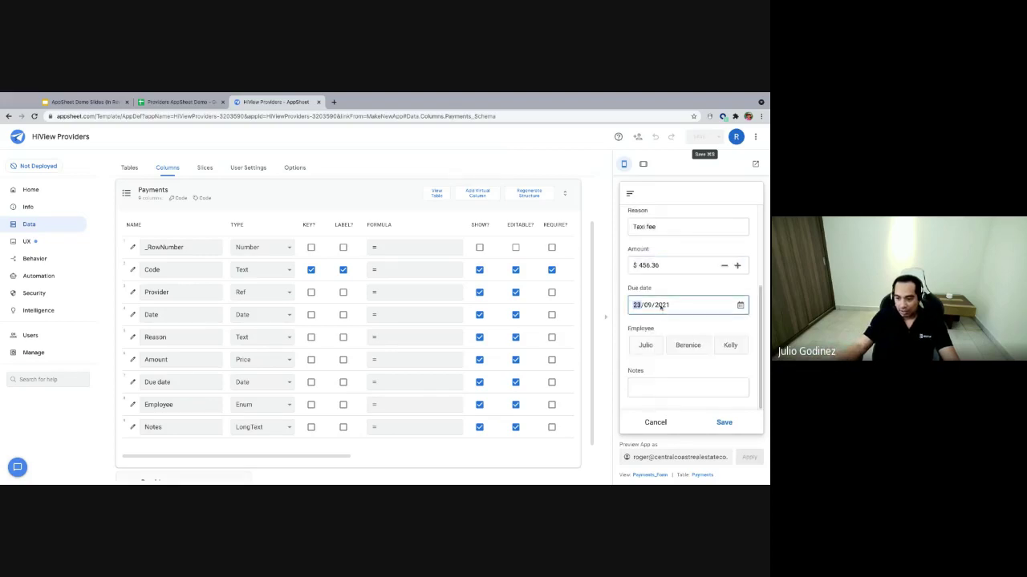
{"action": "left_click", "coordinate": [660, 306]}
{"action": "left_click", "coordinate": [649, 345]}
{"action": "left_click", "coordinate": [649, 388]}
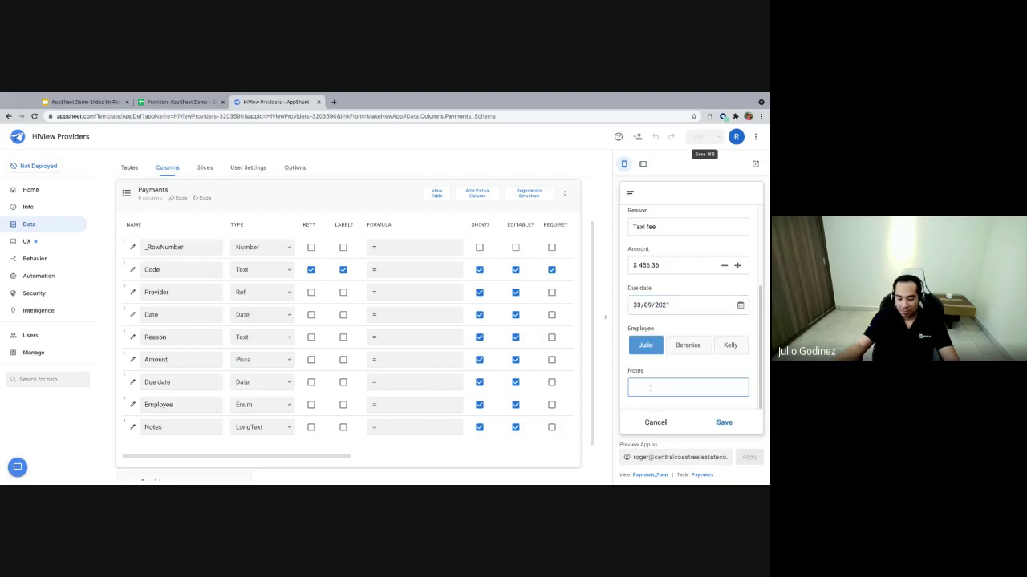
{"action": "type", "text": "noa"}
{"action": "key", "text": "BackSpace"}
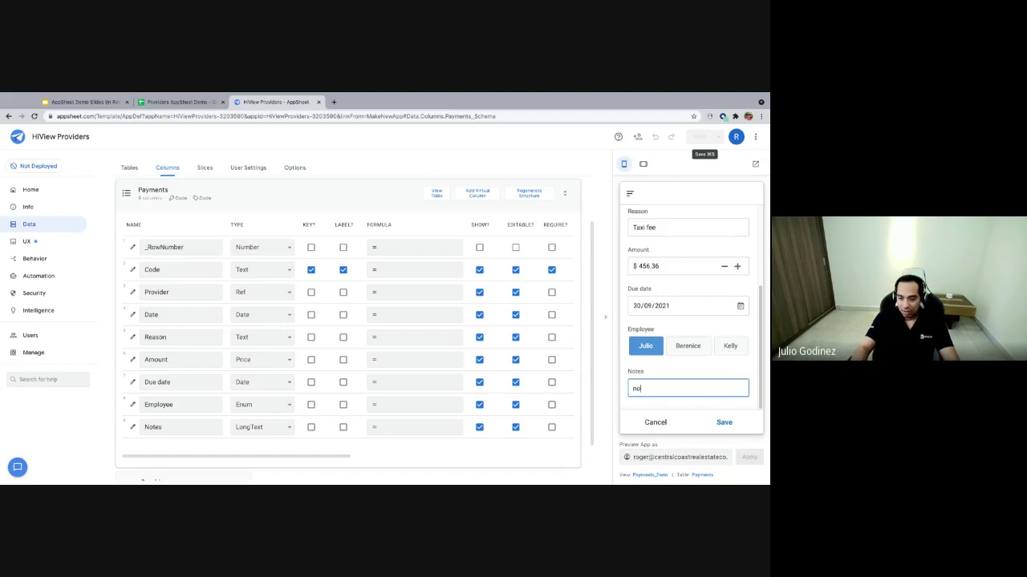
{"action": "type", "text": "ne"}
{"action": "double_click", "coordinate": [646, 388]}
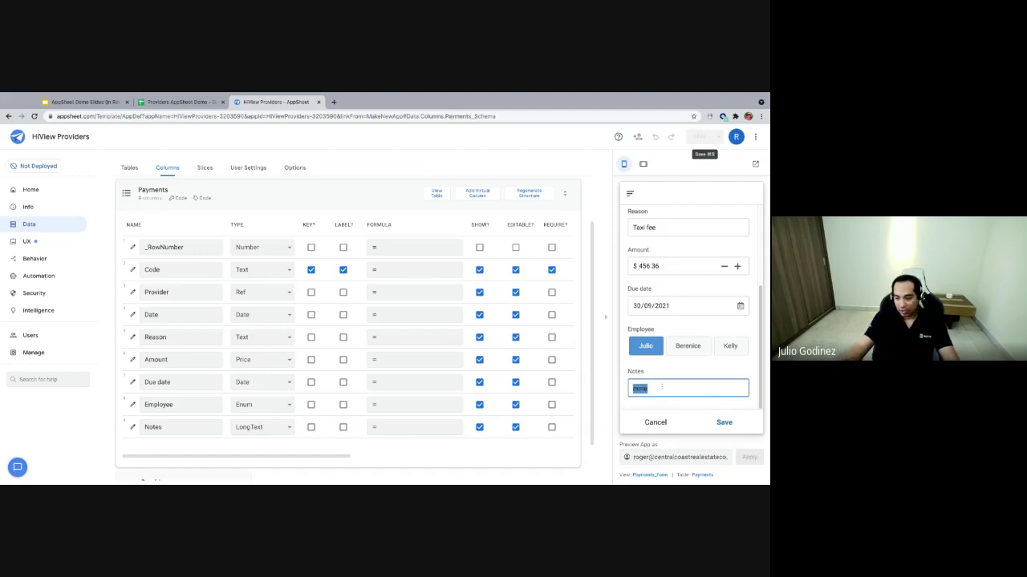
{"action": "key", "text": "BackSpace"}
- Save payment P-01 and review its details from the preview's Payments list
{"action": "left_click", "coordinate": [723, 421]}
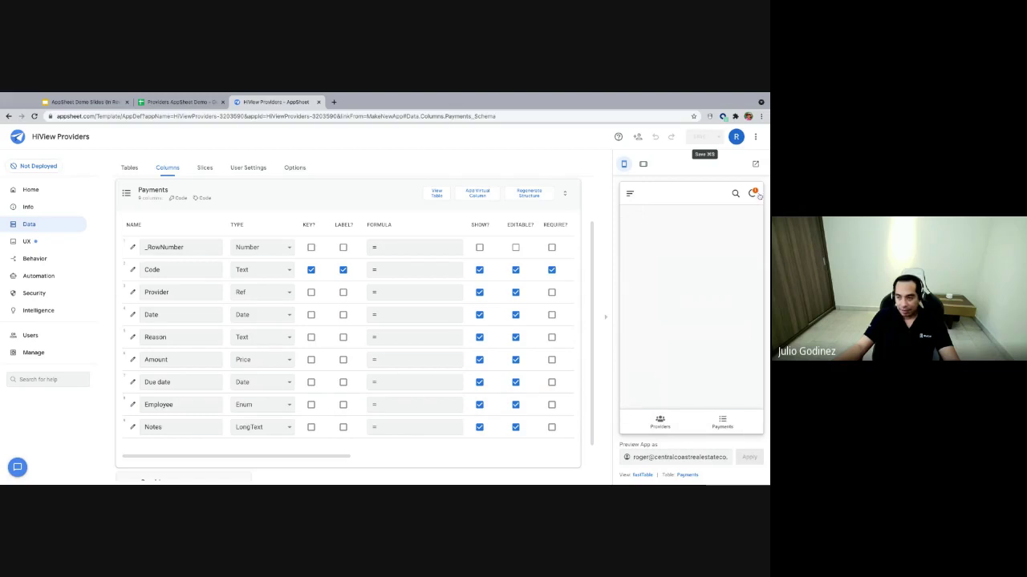
{"action": "left_click", "coordinate": [657, 419]}
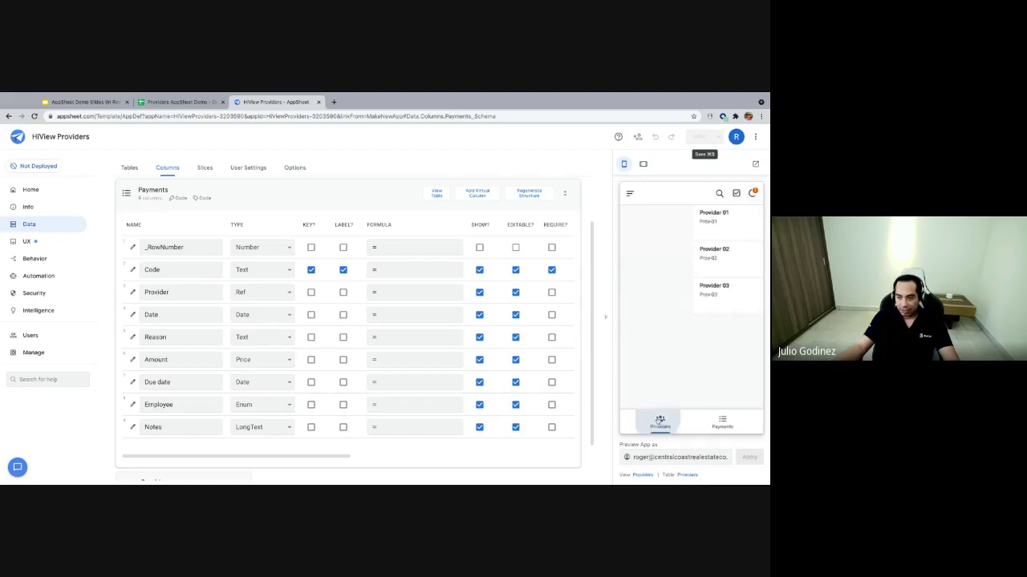
{"action": "left_click", "coordinate": [710, 429]}
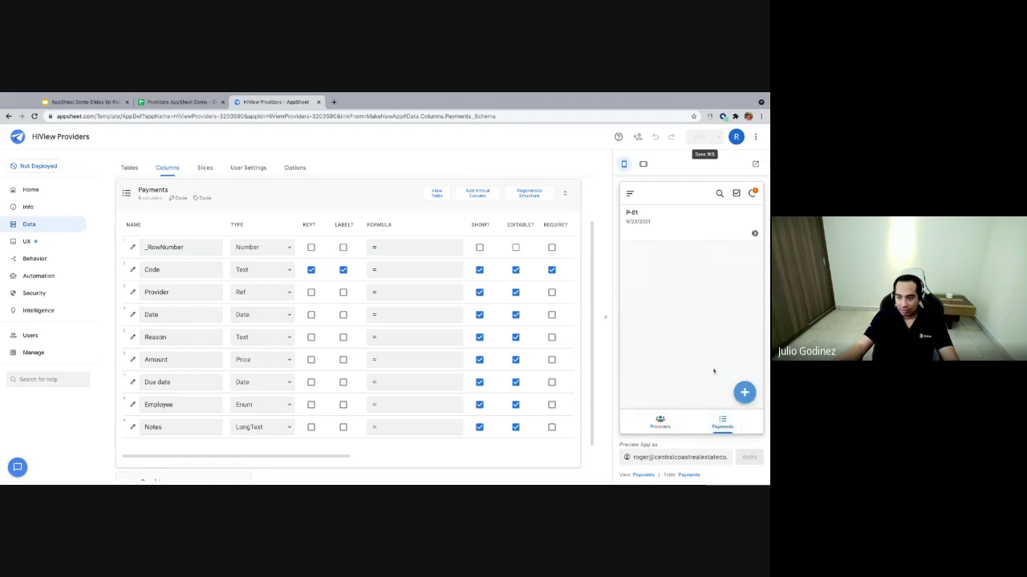
{"action": "left_click", "coordinate": [680, 230]}
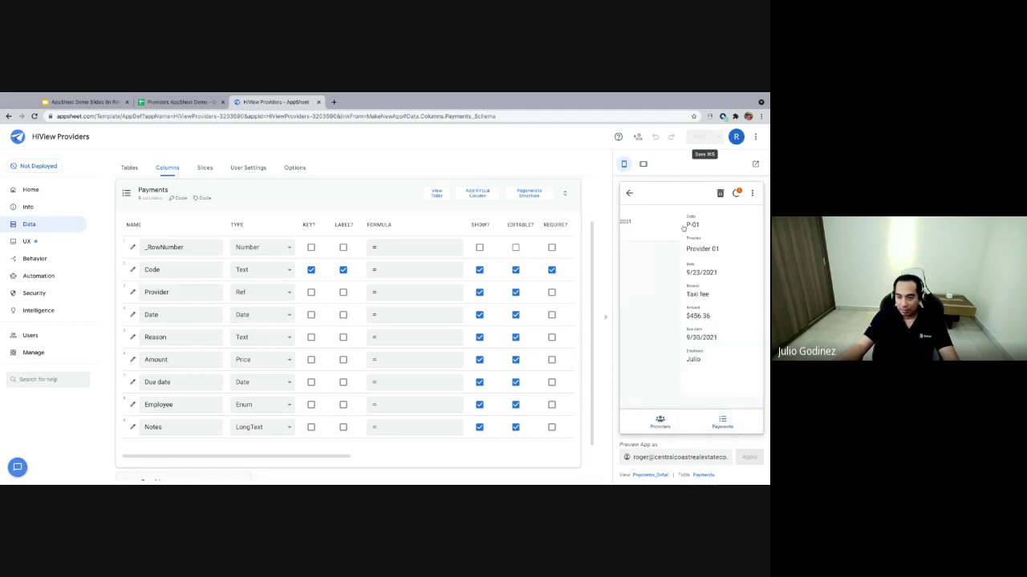
{"action": "left_click", "coordinate": [629, 195]}
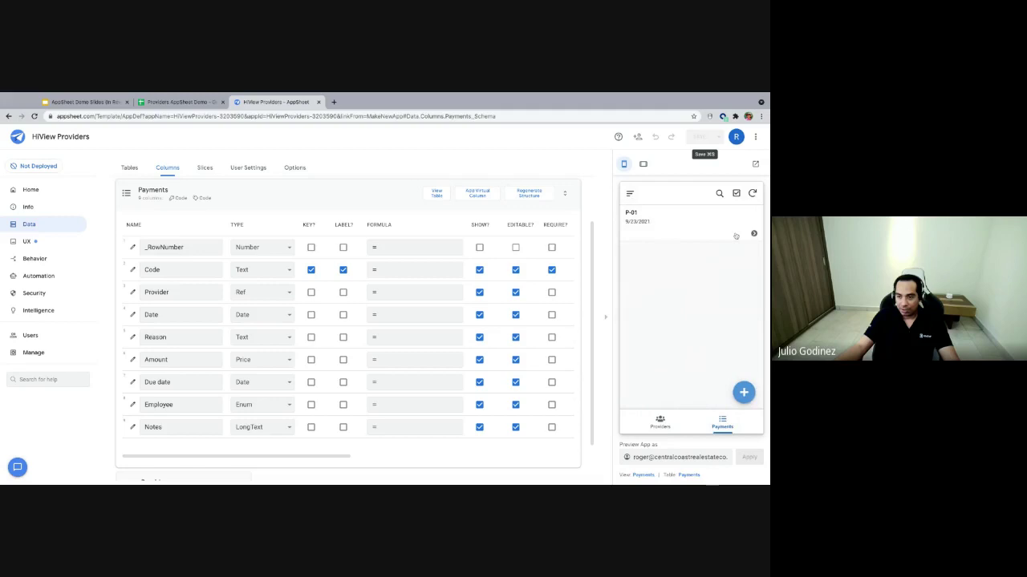
- Start a new payment in the preview with code P-02, provider Provider 02 and reason Internet fee
{"action": "left_click", "coordinate": [745, 392]}
{"action": "left_click", "coordinate": [651, 238]}
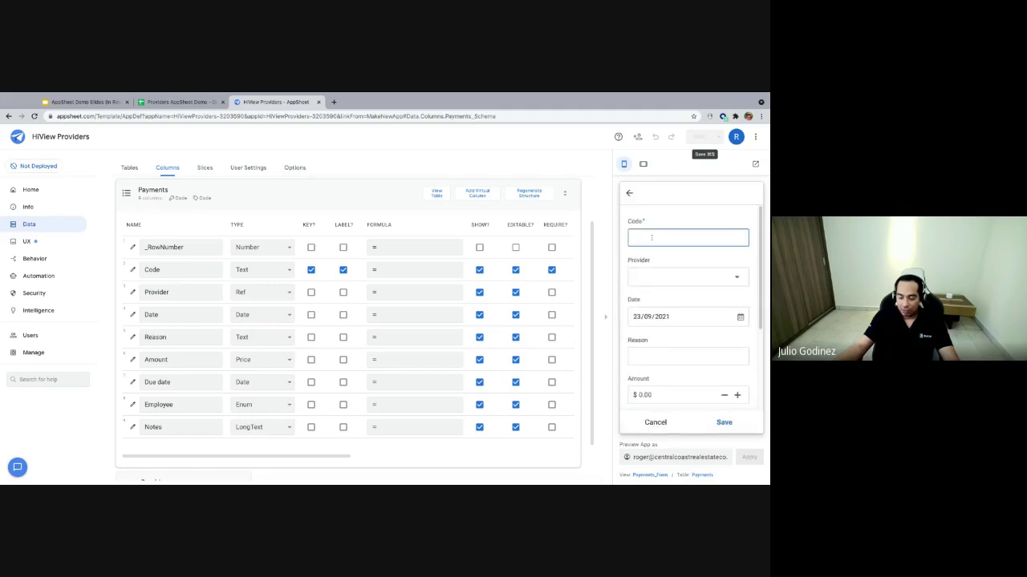
{"action": "type", "text": "P-"}
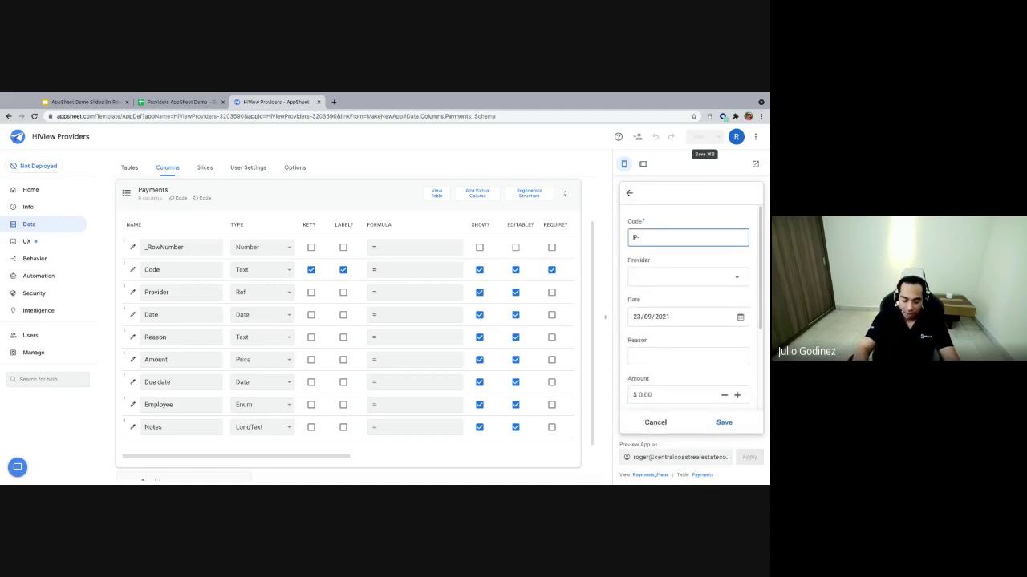
{"action": "type", "text": "02"}
{"action": "key", "text": "Tab"}
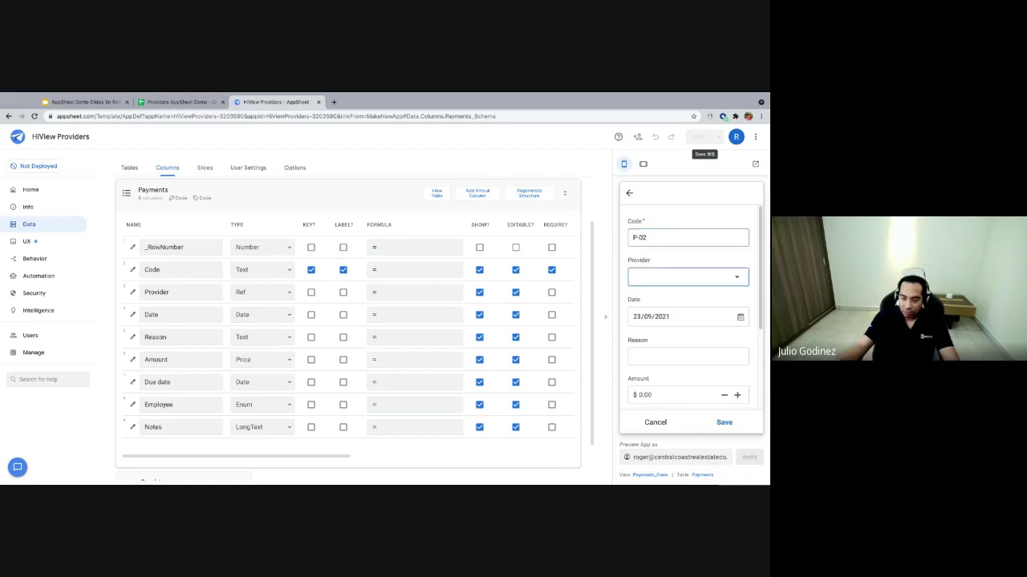
{"action": "left_click", "coordinate": [739, 277]}
{"action": "left_click", "coordinate": [660, 254]}
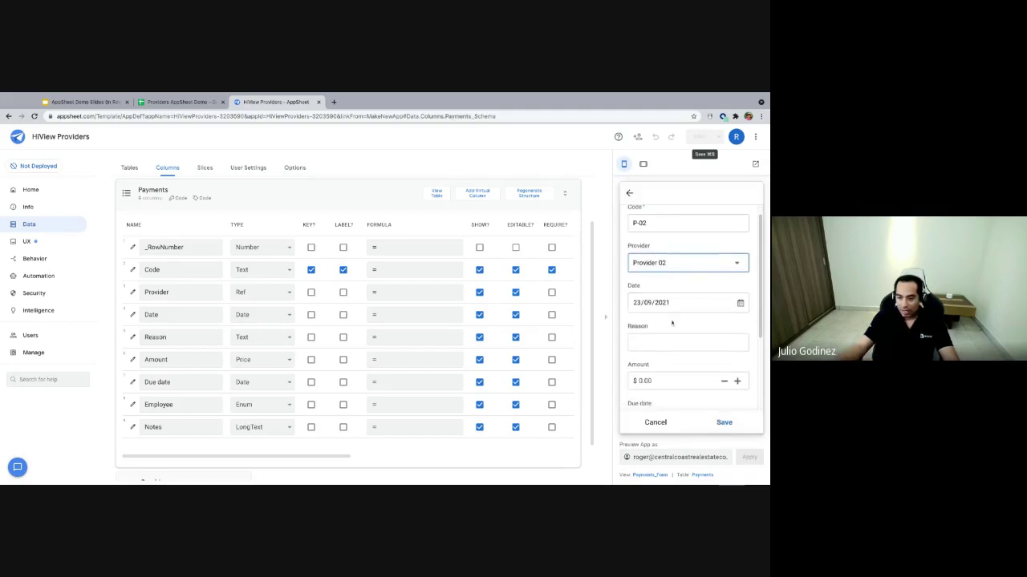
{"action": "left_click", "coordinate": [660, 337]}
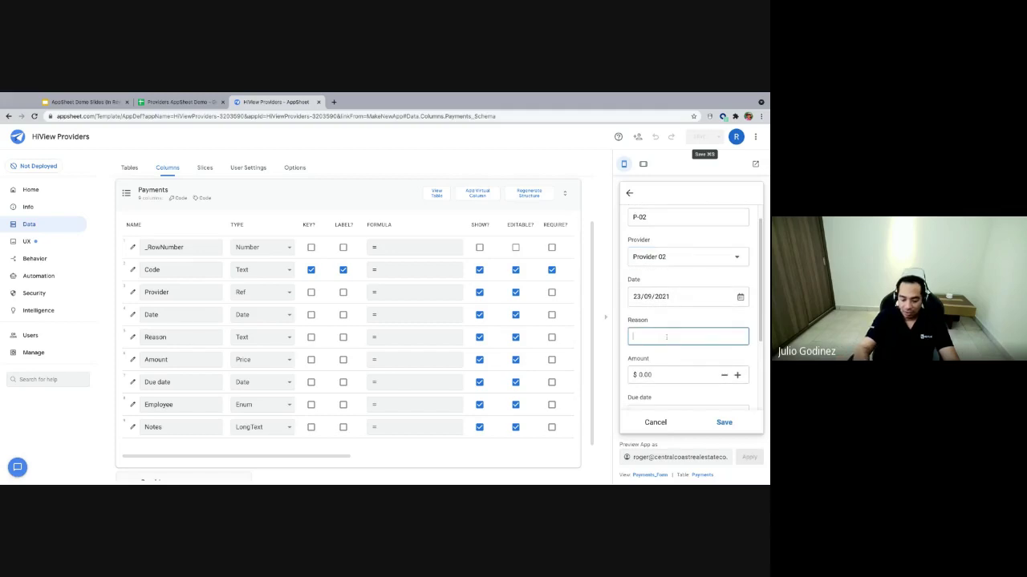
{"action": "type", "text": "Intern"}
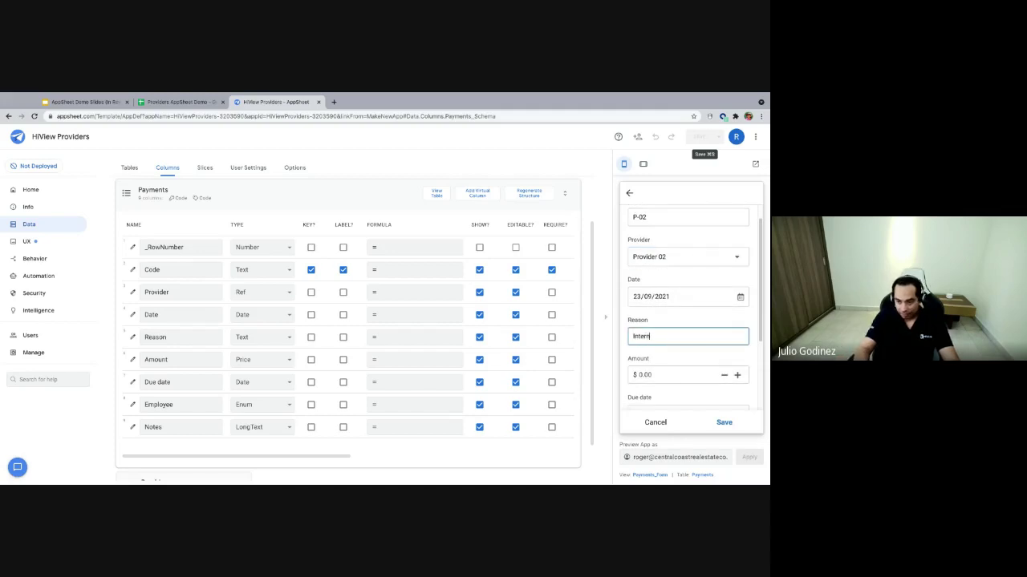
{"action": "type", "text": "et f"}
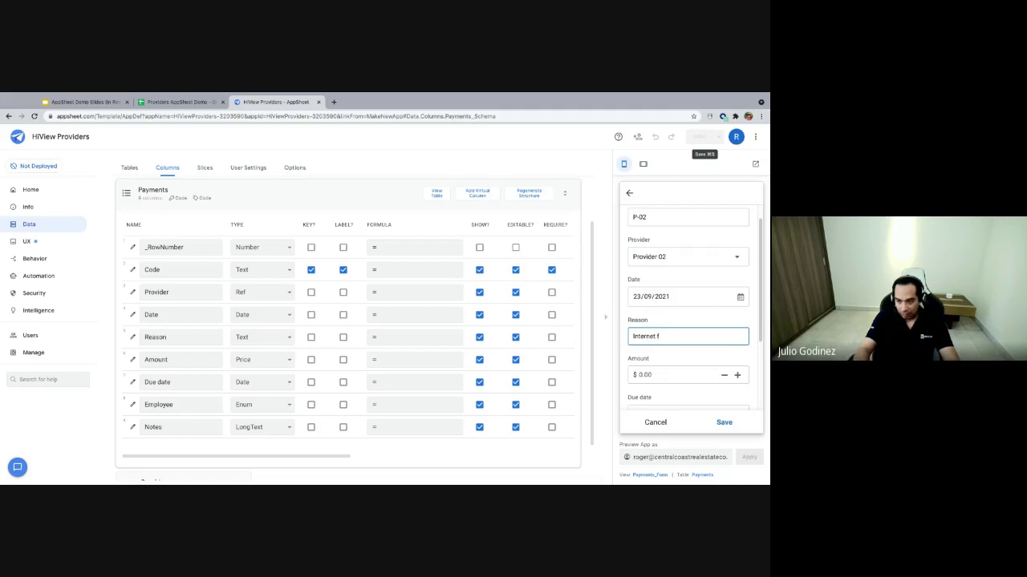
{"action": "type", "text": "roee"}
- Set the amount to 859.36, the due date to 30/09/2021 and the employee to the second option, and save payment P-02
{"action": "left_click", "coordinate": [676, 373]}
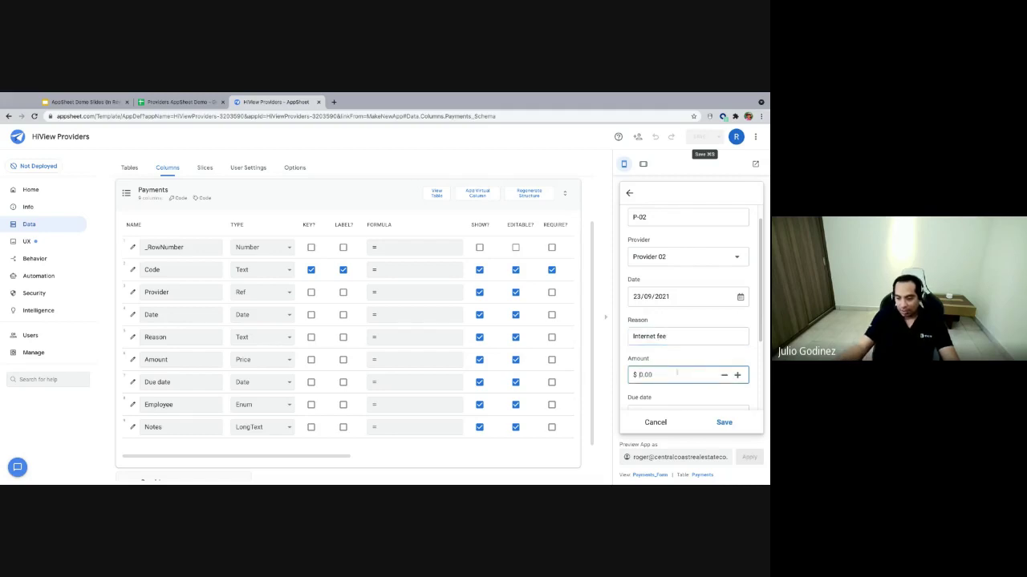
{"action": "type", "text": "85"}
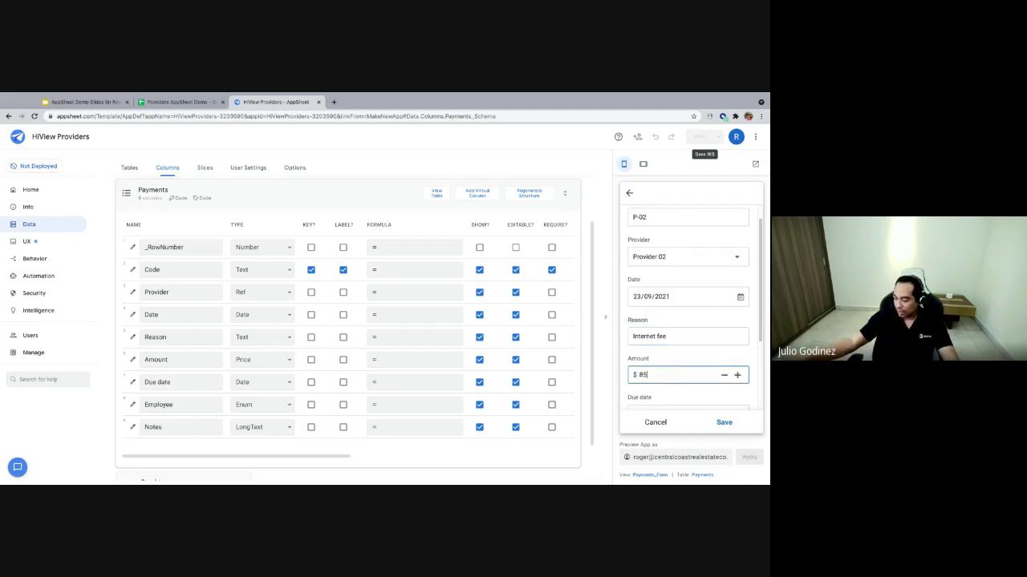
{"action": "type", "text": "9.36"}
{"action": "scroll", "coordinate": [677, 309], "scroll_direction": "down", "scroll_amount": 2}
{"action": "left_click", "coordinate": [678, 309]}
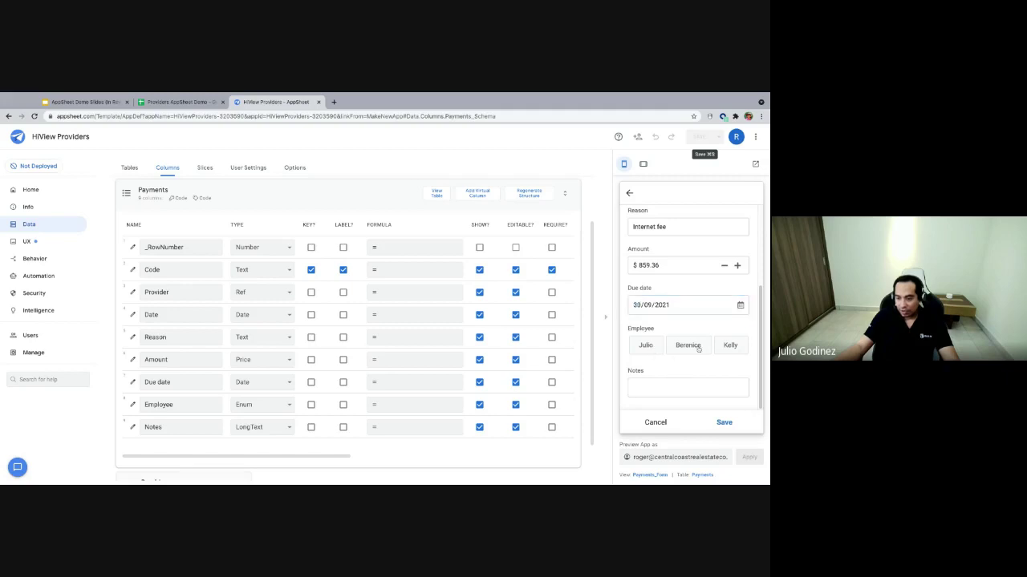
{"action": "left_click", "coordinate": [689, 346]}
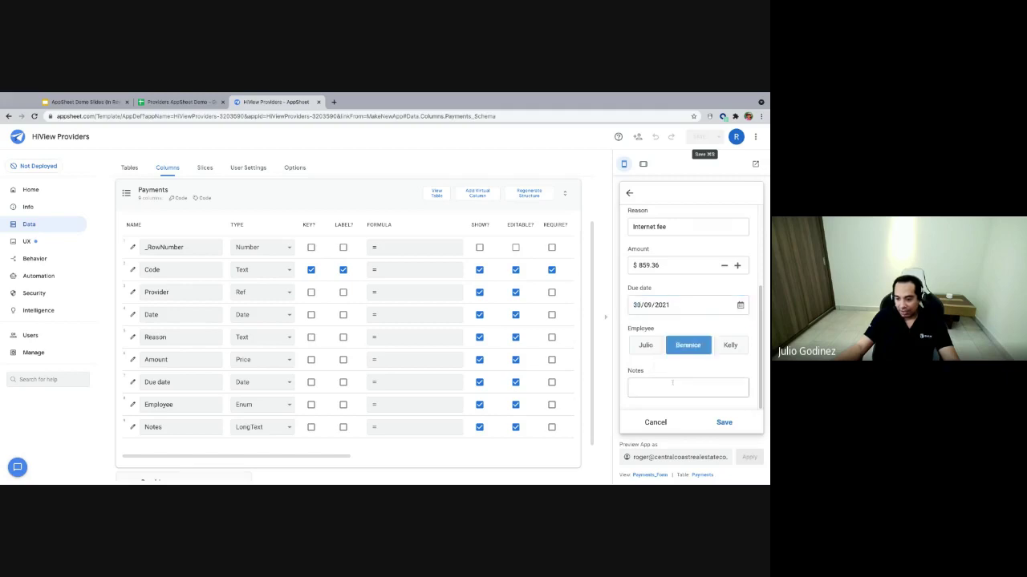
{"action": "left_click", "coordinate": [726, 423]}
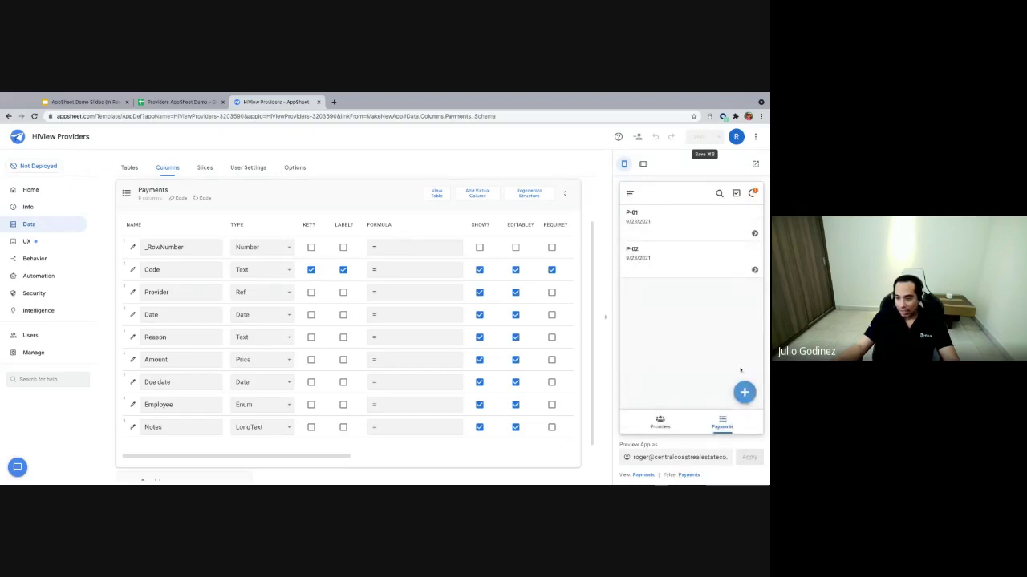
- Start another payment in the preview with code P-03 and provider Provider 03
{"action": "left_click", "coordinate": [744, 392]}
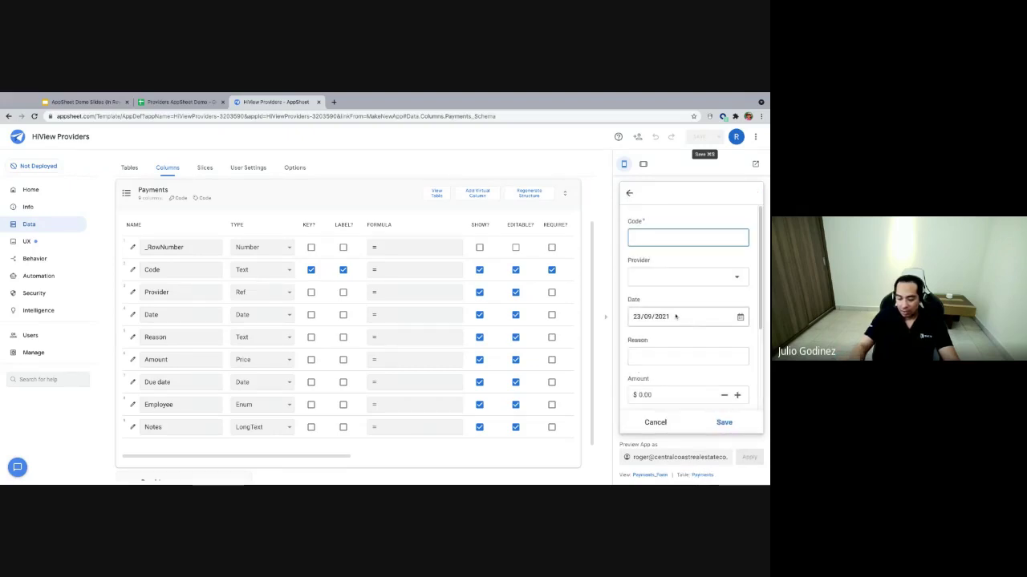
{"action": "type", "text": "P-"}
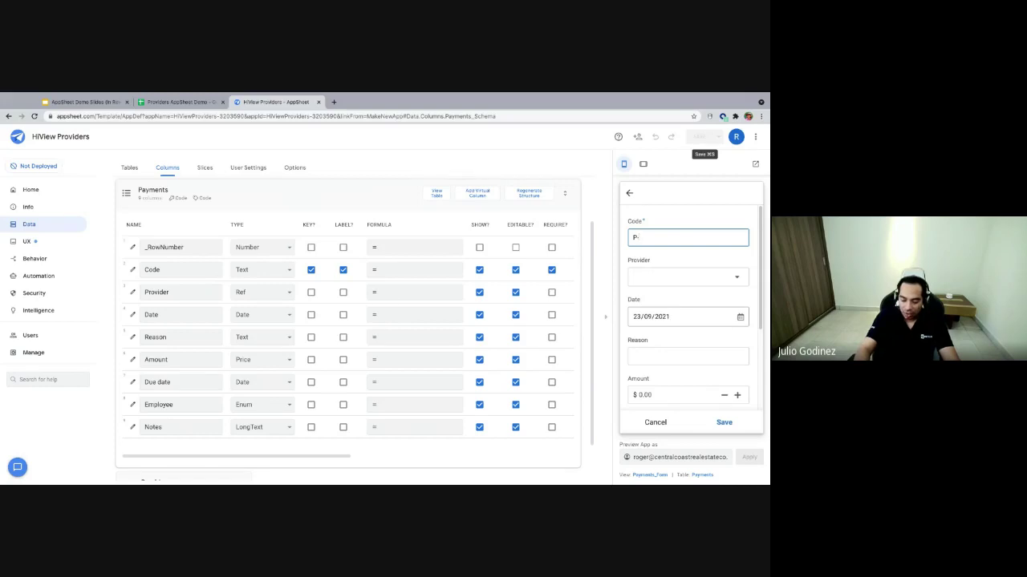
{"action": "type", "text": "03"}
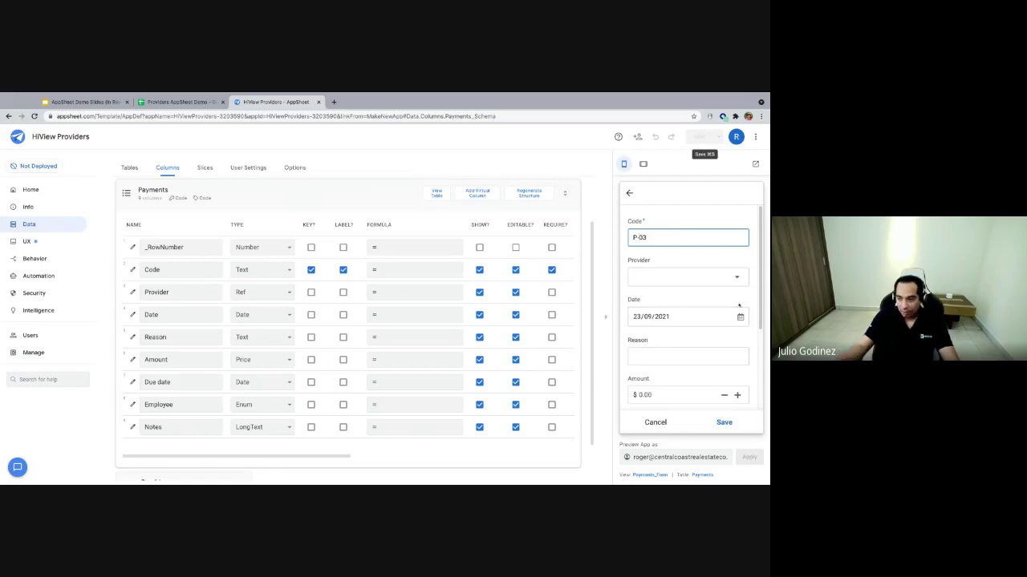
{"action": "left_click", "coordinate": [704, 281]}
{"action": "left_click", "coordinate": [671, 272]}
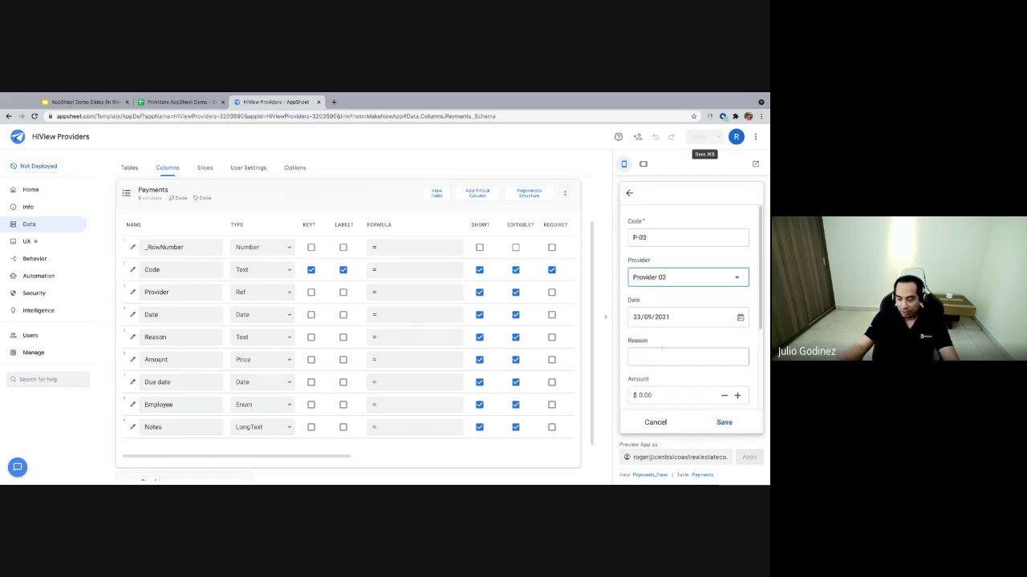
- Set the P-03 payment's amount to 52.36, its due date to 30/10/2021 and its employee to the third option, leaving the reason blank
{"action": "left_click", "coordinate": [656, 351]}
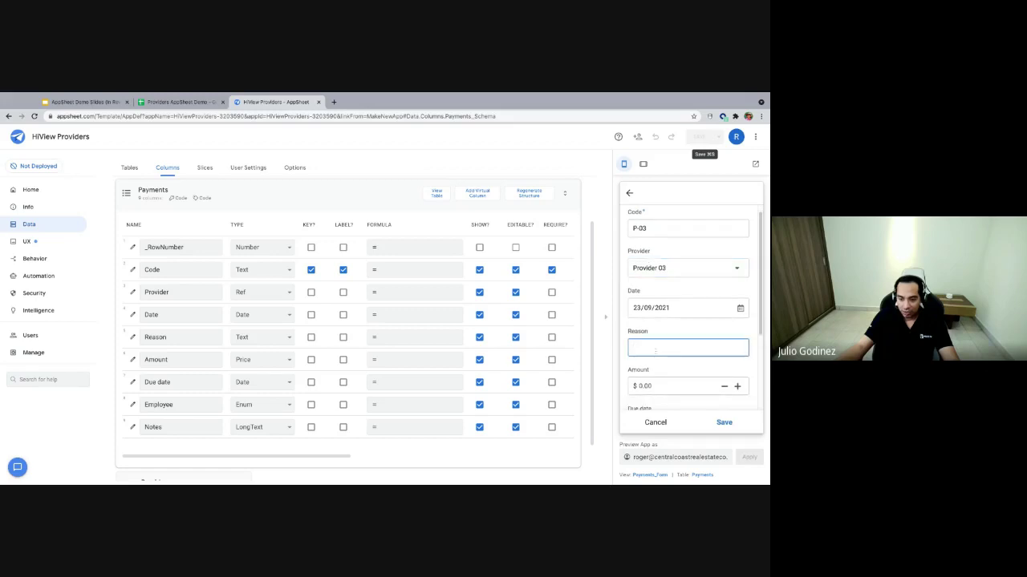
{"action": "scroll", "coordinate": [658, 345], "scroll_direction": "down", "scroll_amount": 1}
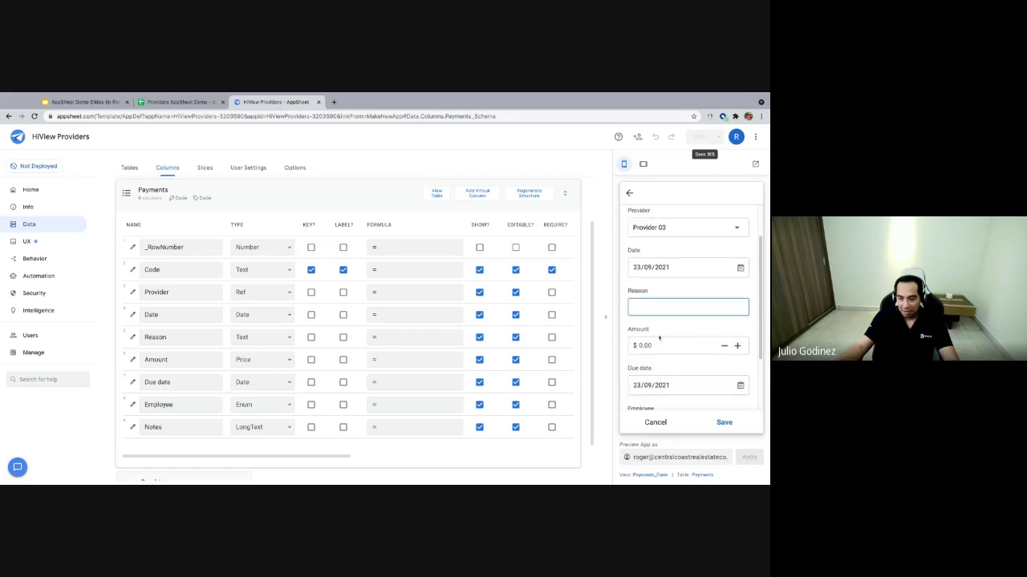
{"action": "left_click", "coordinate": [710, 346]}
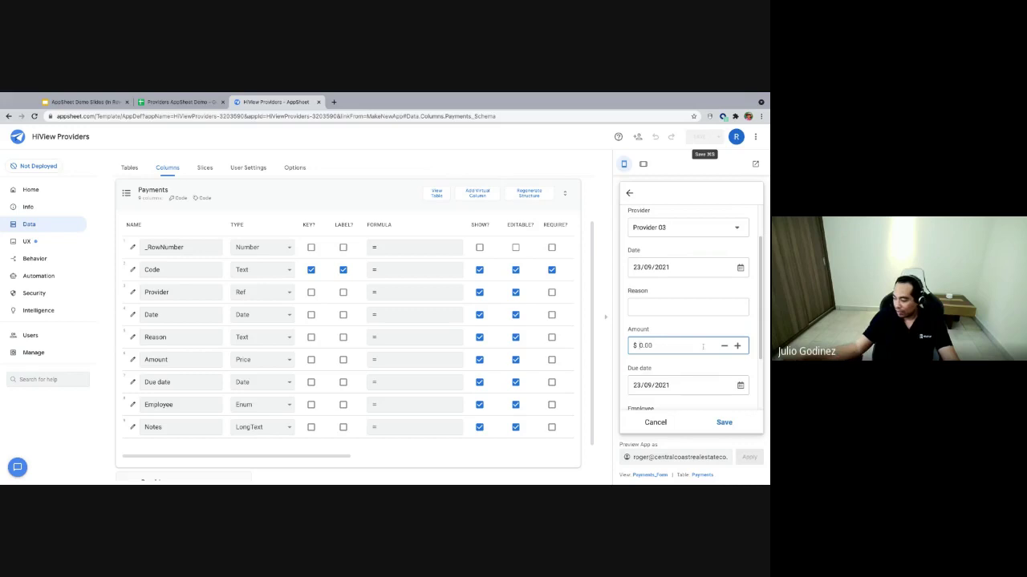
{"action": "type", "text": "52.36"}
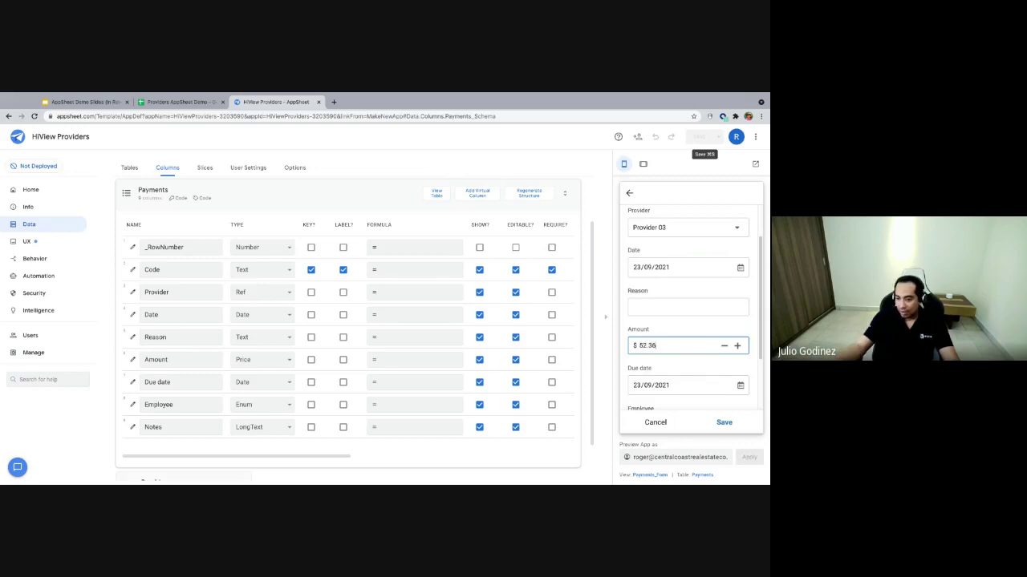
{"action": "scroll", "coordinate": [748, 355], "scroll_direction": "down", "scroll_amount": 1}
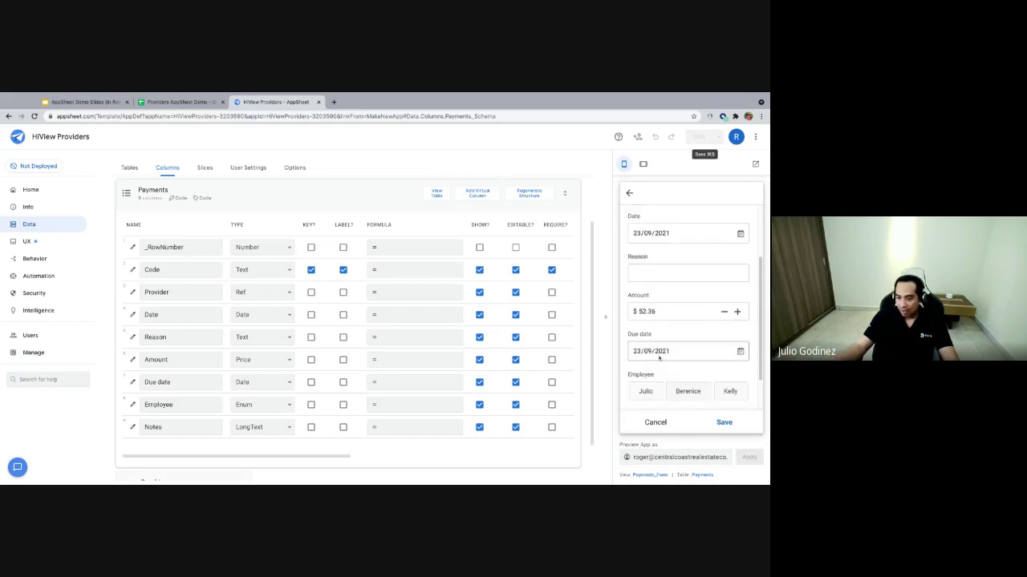
{"action": "left_click", "coordinate": [744, 353]}
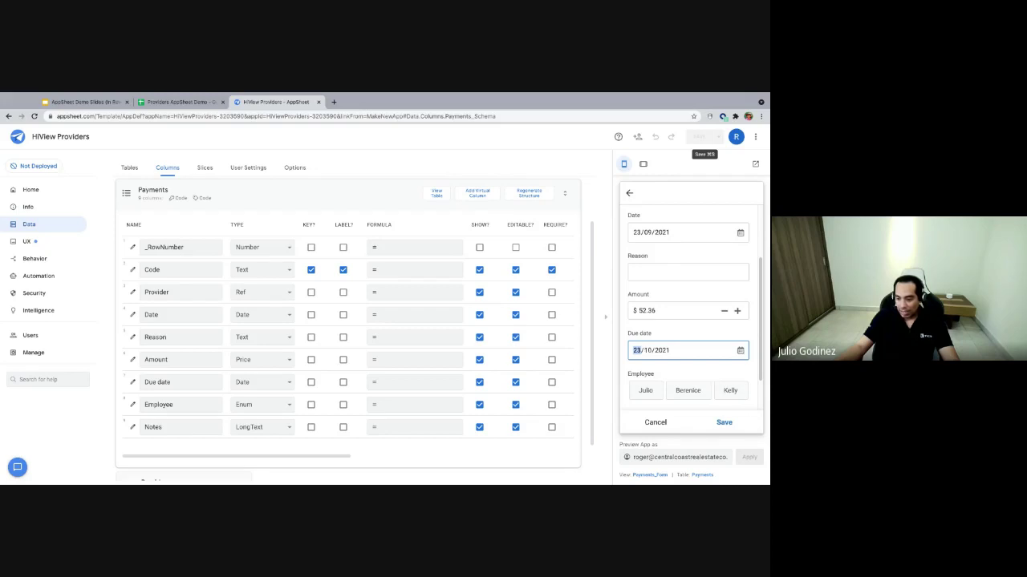
{"action": "left_click", "coordinate": [725, 390]}
{"action": "scroll", "coordinate": [706, 377], "scroll_direction": "down", "scroll_amount": 1}
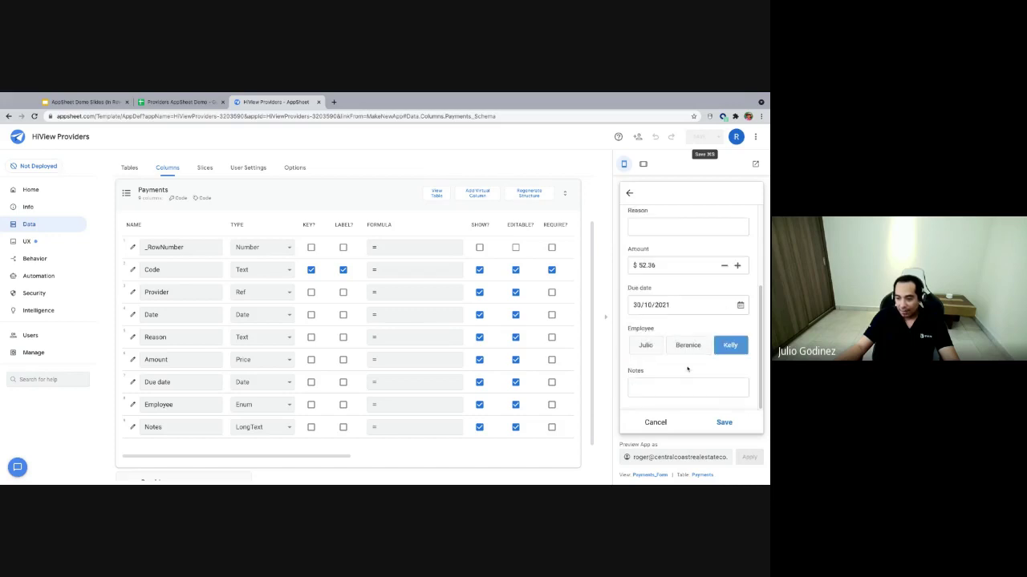
- Enter the note "Due date is for next month" for payment P-03, then save the record and sync the preview
{"action": "left_click", "coordinate": [655, 387]}
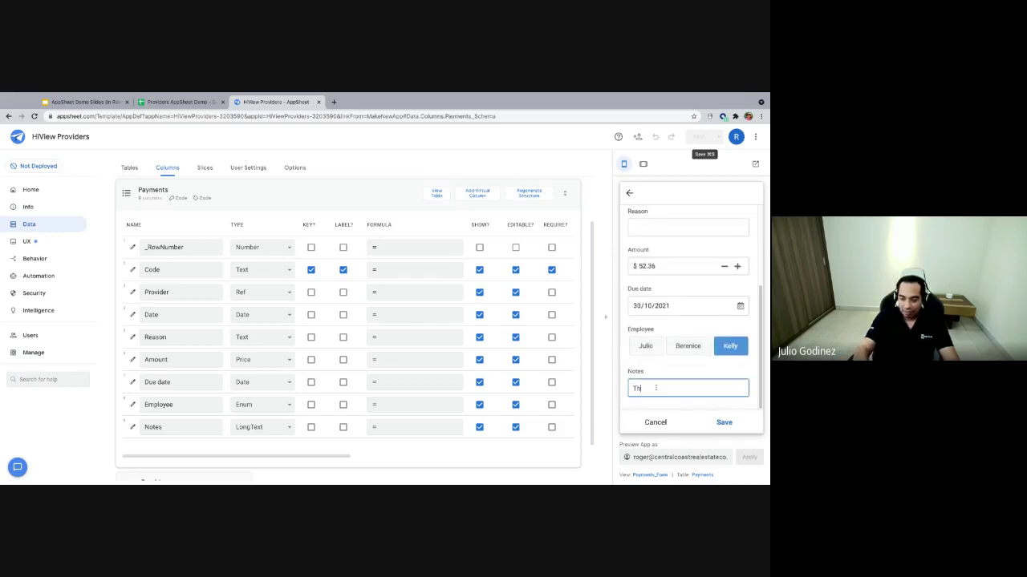
{"action": "type", "text": "Die "}
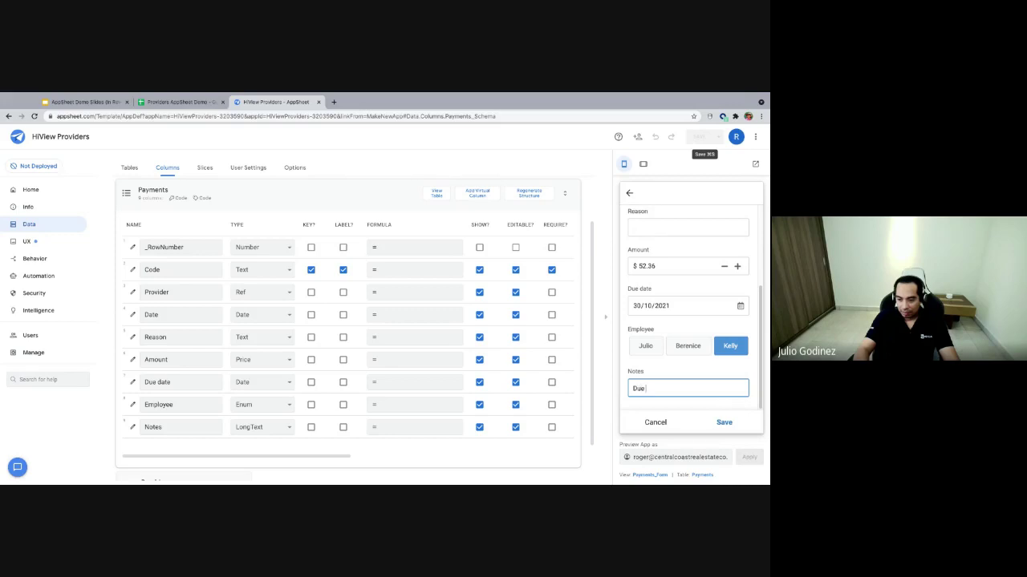
{"action": "type", "text": "date o"}
{"action": "type", "text": "s for r"}
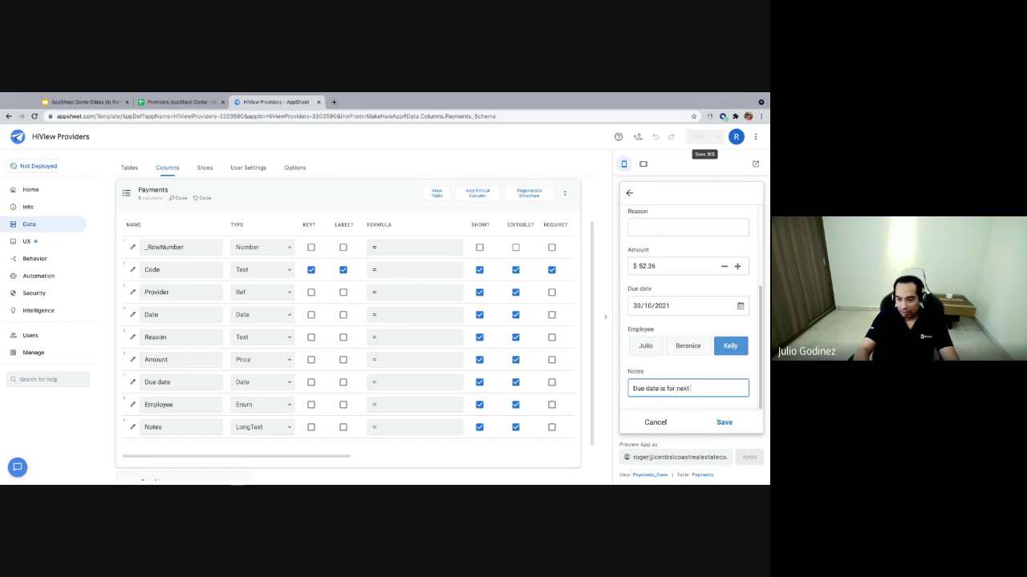
{"action": "type", "text": "ext month"}
{"action": "left_click", "coordinate": [723, 424]}
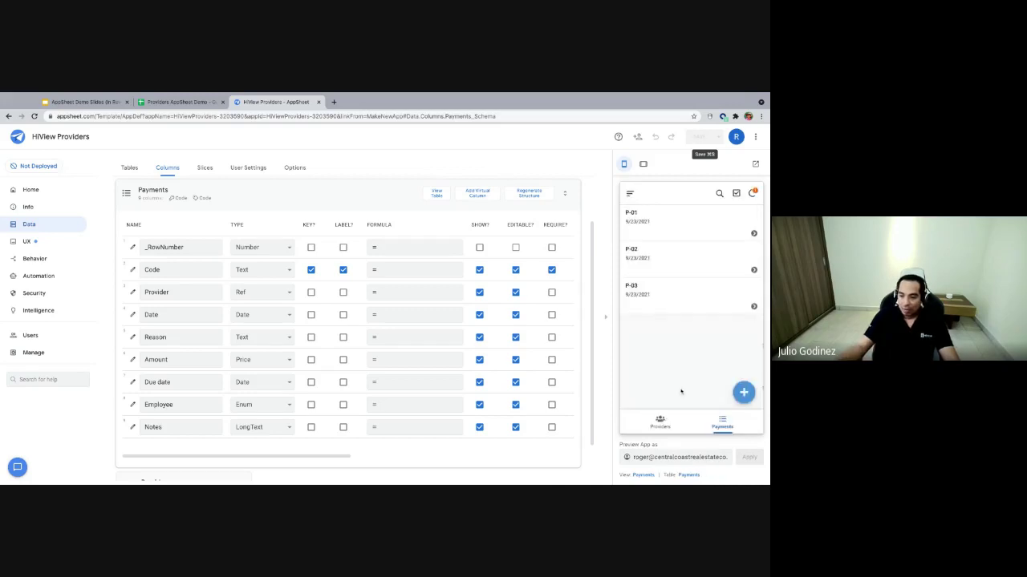
{"action": "left_click", "coordinate": [750, 195]}
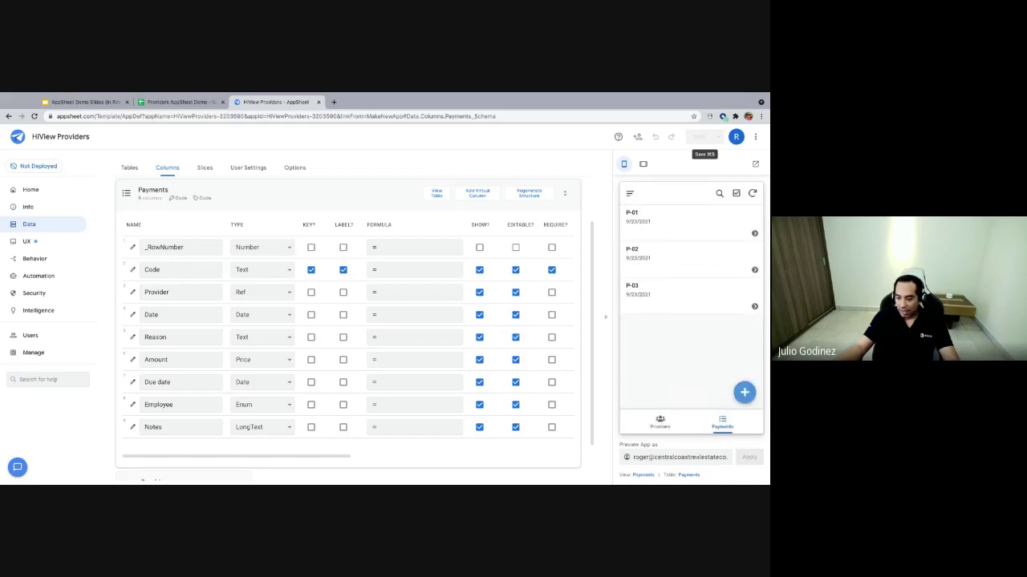
- Examine Provider 01's details and related payments in the preview, and return to the Payments list
{"action": "left_click", "coordinate": [659, 424]}
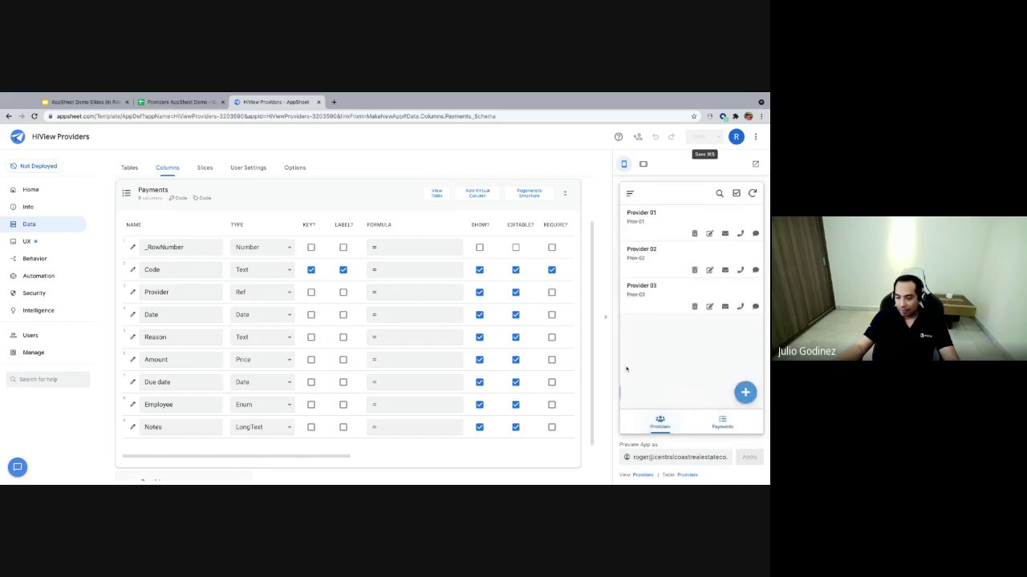
{"action": "left_click", "coordinate": [649, 224]}
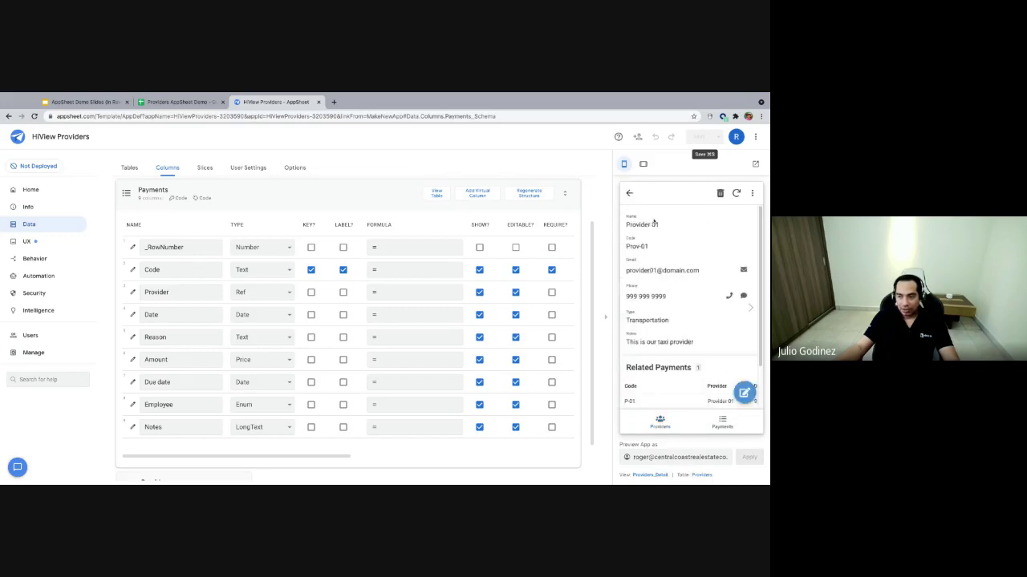
{"action": "scroll", "coordinate": [646, 294], "scroll_direction": "down", "scroll_amount": 3}
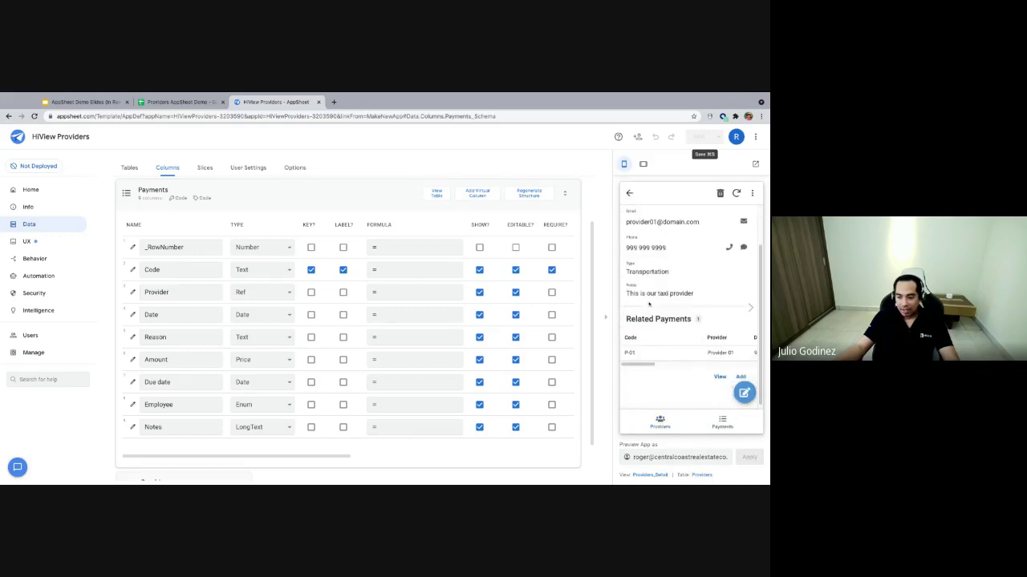
{"action": "left_click_drag", "start_coordinate": [642, 362], "coordinate": [712, 361]}
{"action": "scroll", "coordinate": [689, 341], "scroll_direction": "left", "scroll_amount": 5}
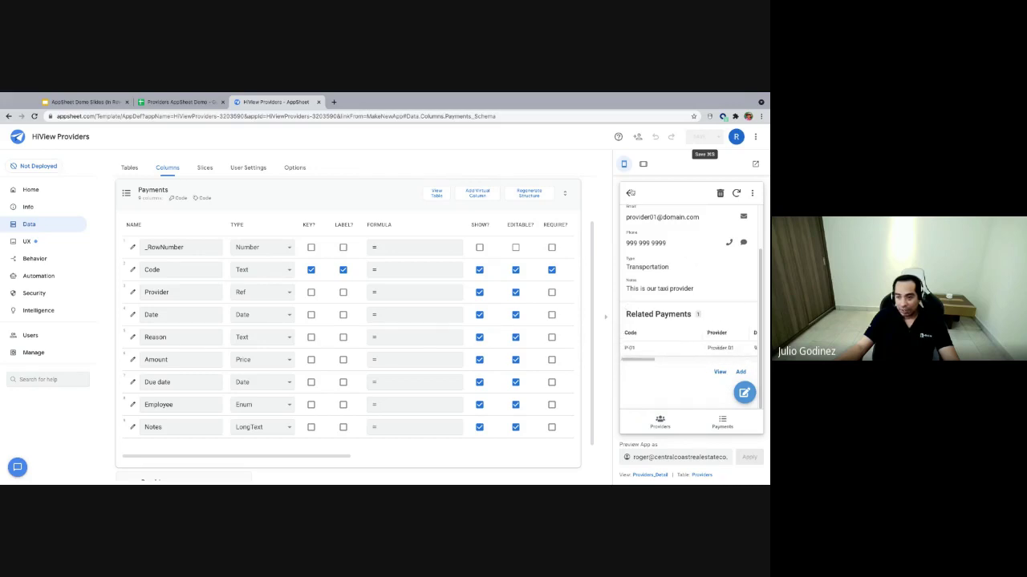
{"action": "left_click", "coordinate": [629, 192]}
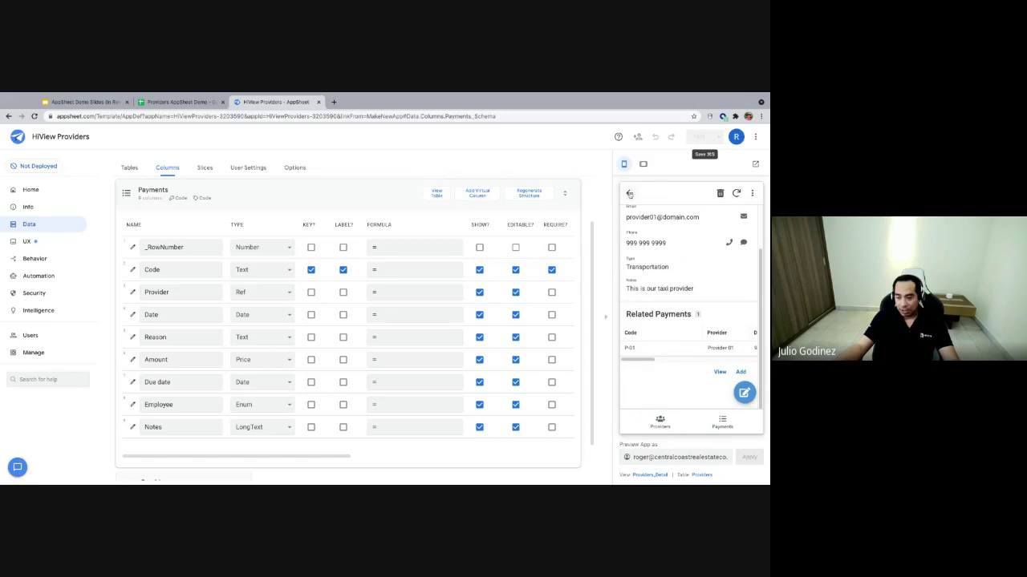
{"action": "left_click", "coordinate": [720, 422]}
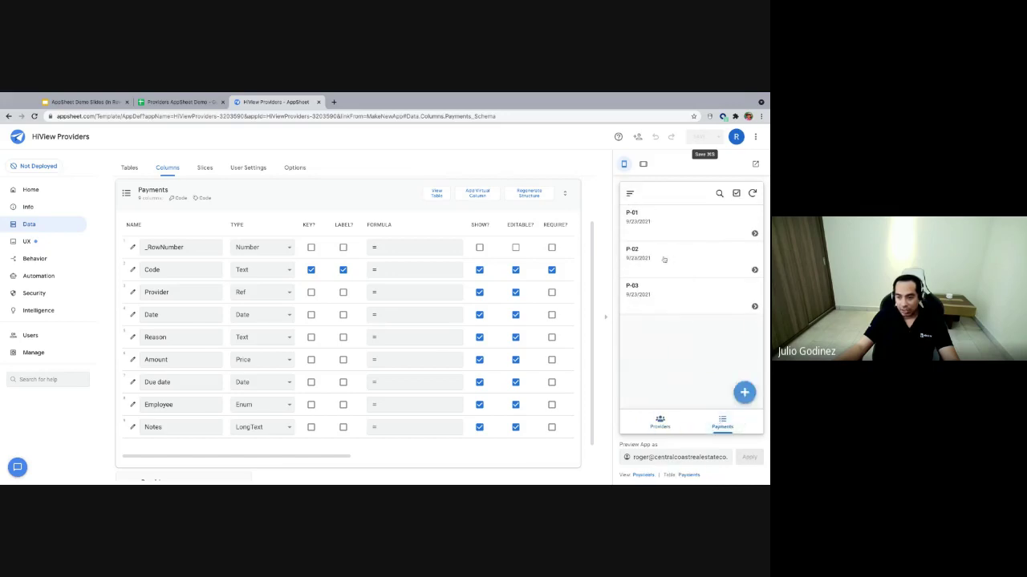
{"action": "left_click", "coordinate": [656, 425]}
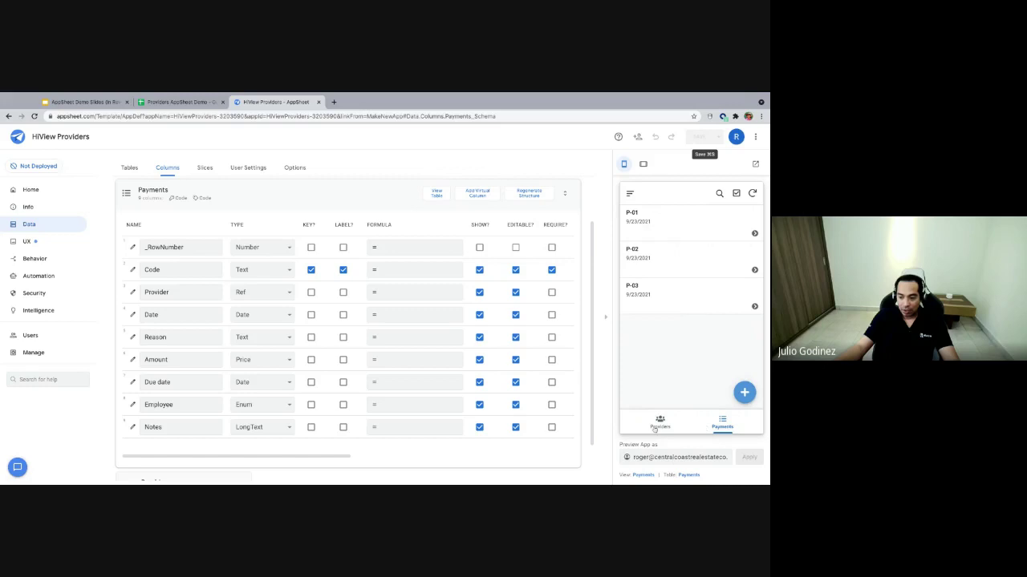
- Open the Payments view's settings in the UX section and change its view type to table
{"action": "left_click", "coordinate": [722, 426]}
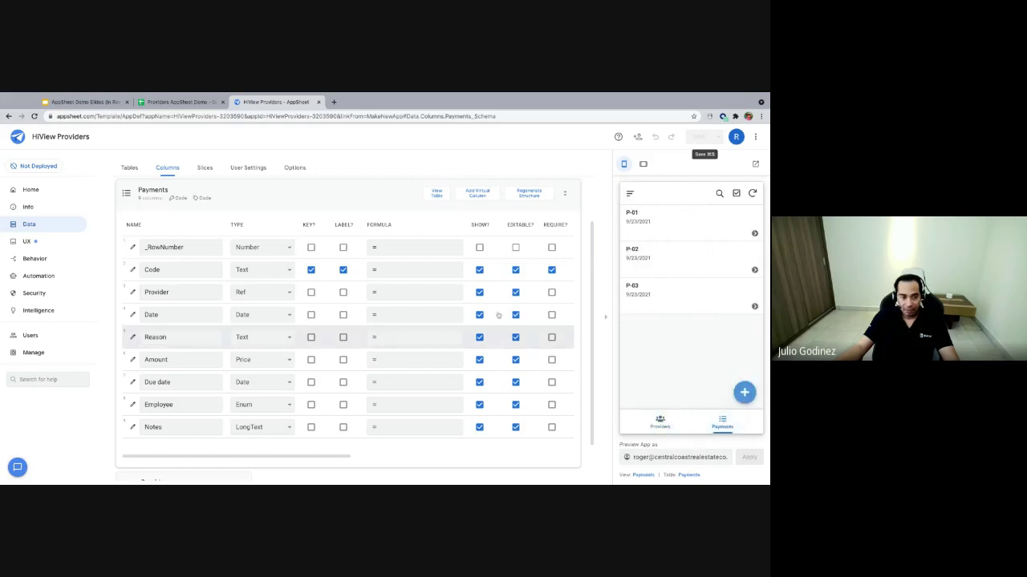
{"action": "left_click", "coordinate": [27, 241]}
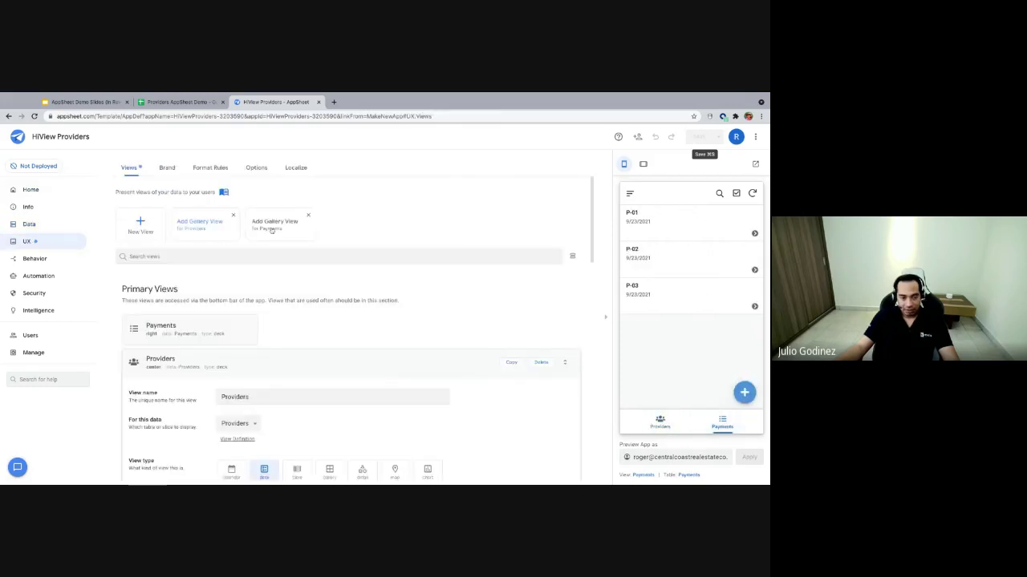
{"action": "left_click", "coordinate": [179, 358]}
{"action": "left_click", "coordinate": [202, 332]}
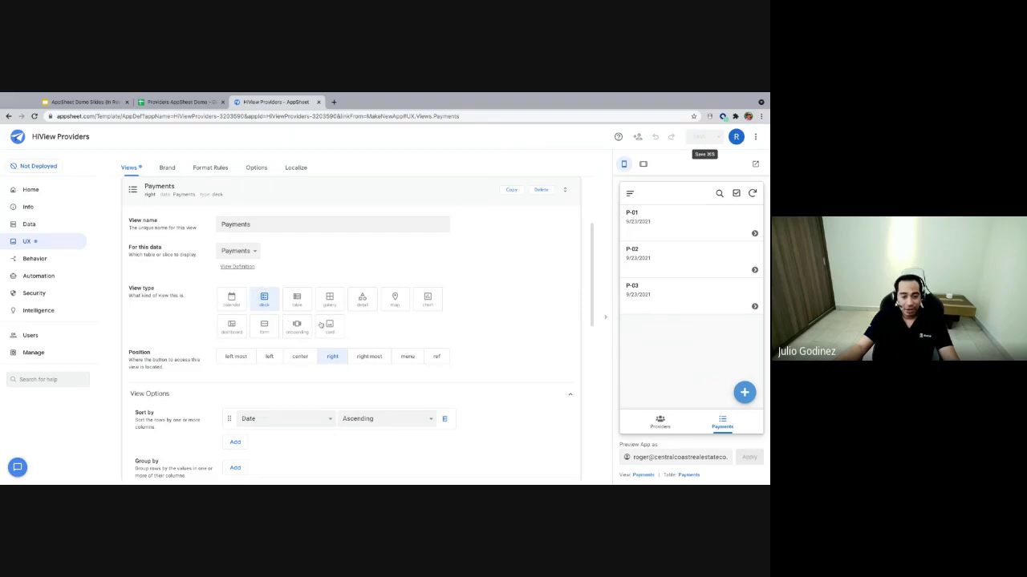
{"action": "left_click", "coordinate": [298, 301]}
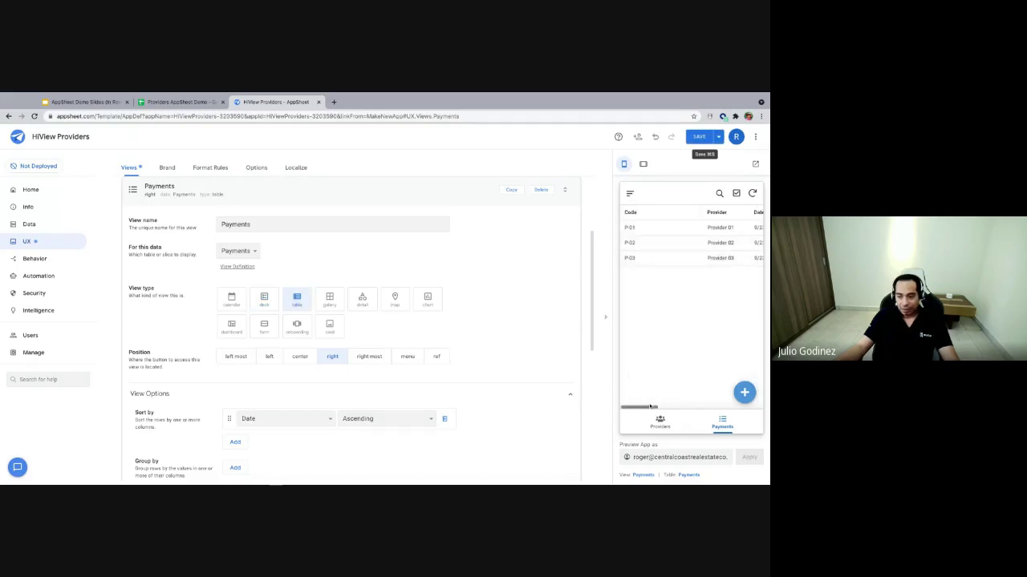
- Look over the Payments table's columns and payment P-01's details in the preview, keeping table as the view type
{"action": "left_click_drag", "start_coordinate": [650, 409], "coordinate": [713, 409]}
{"action": "scroll", "coordinate": [645, 235], "scroll_direction": "left", "scroll_amount": 10}
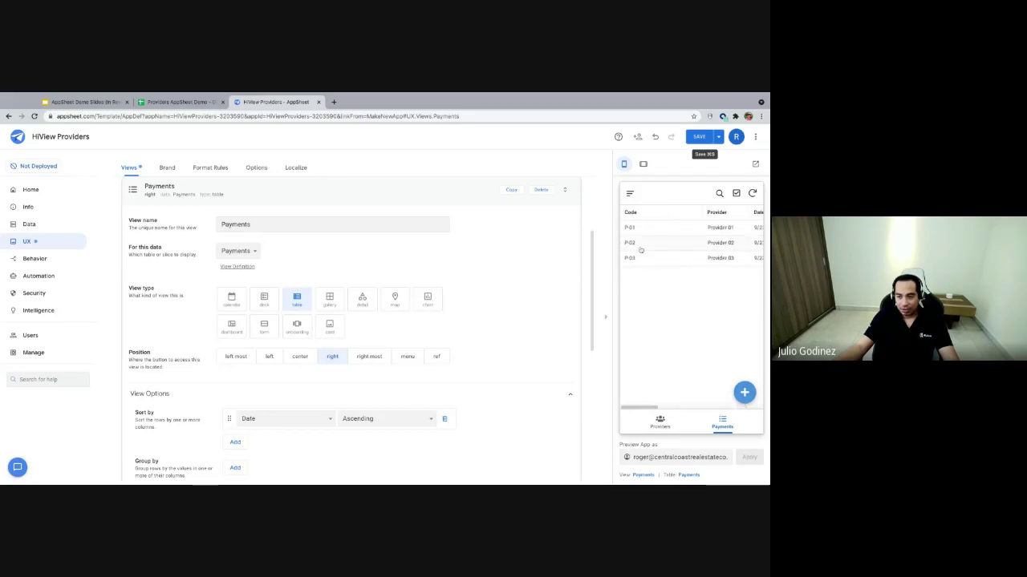
{"action": "left_click", "coordinate": [646, 233]}
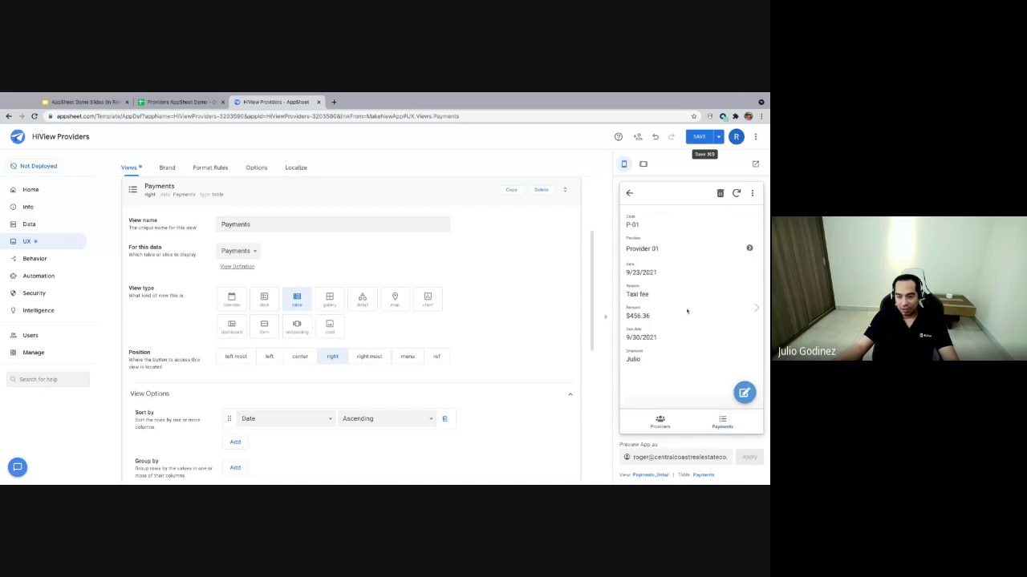
{"action": "left_click", "coordinate": [630, 195]}
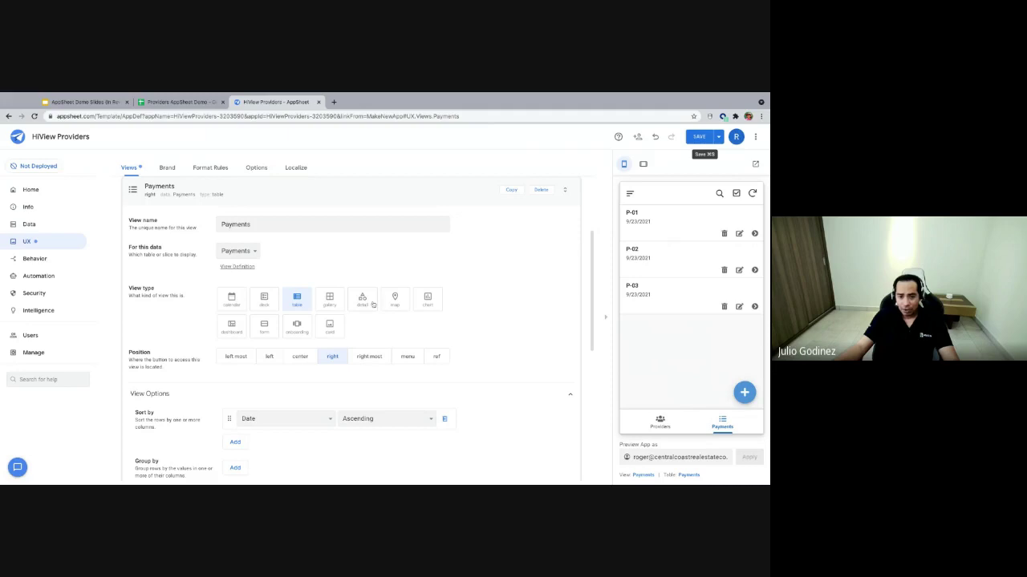
{"action": "left_click", "coordinate": [297, 300]}
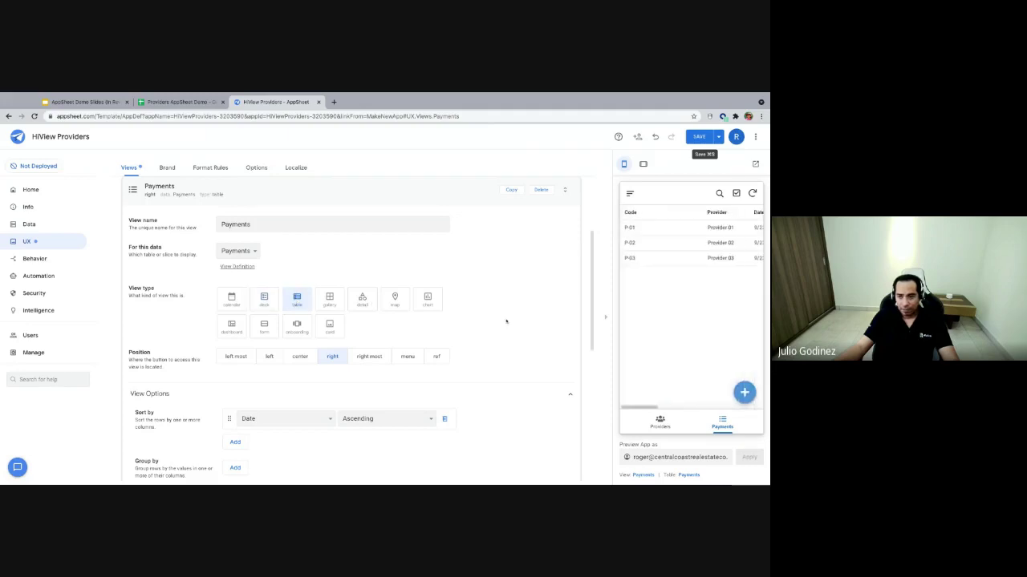
- Search the Payments view's display icons for "dollar", choose the first solid dollar badge, and save the app
{"action": "scroll", "coordinate": [326, 353], "scroll_direction": "down", "scroll_amount": 8}
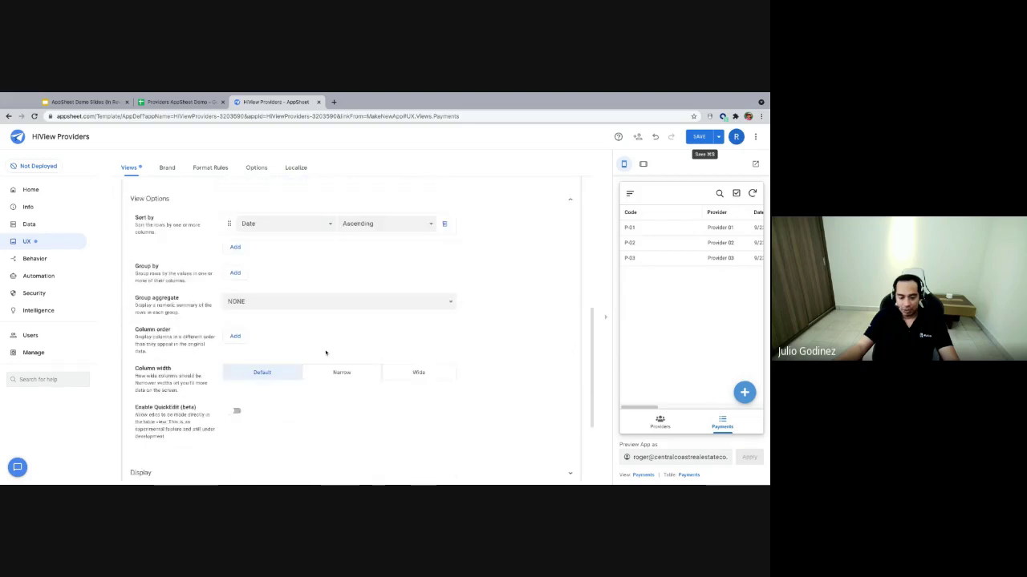
{"action": "scroll", "coordinate": [326, 353], "scroll_direction": "down", "scroll_amount": 3}
{"action": "left_click", "coordinate": [150, 341]}
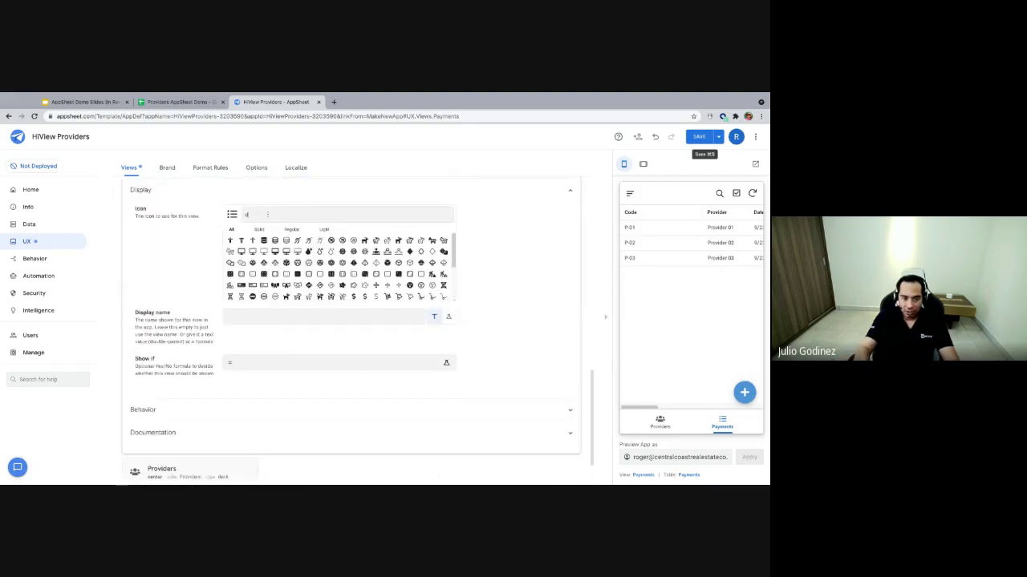
{"action": "type", "text": "dollar"}
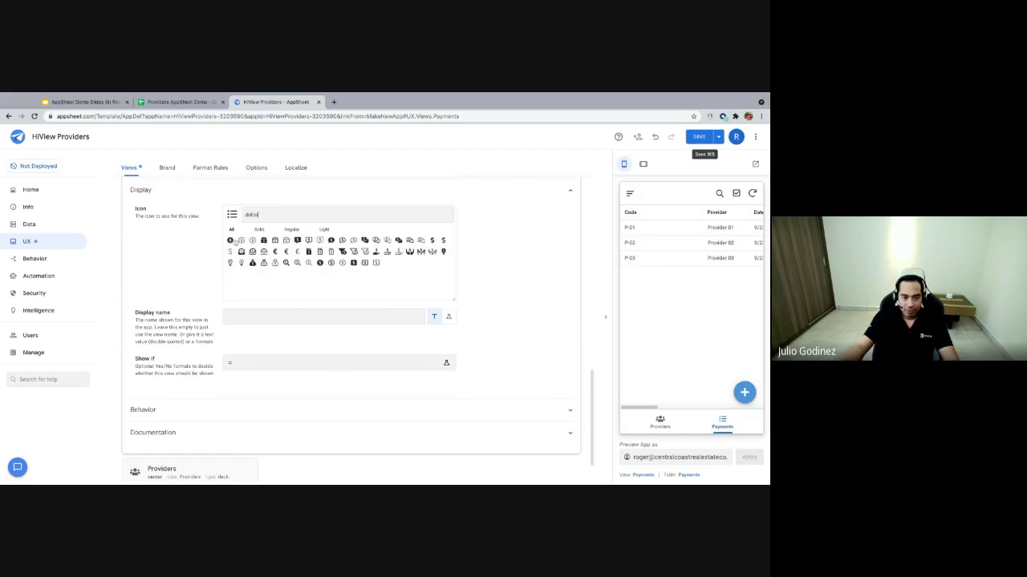
{"action": "left_click", "coordinate": [230, 240]}
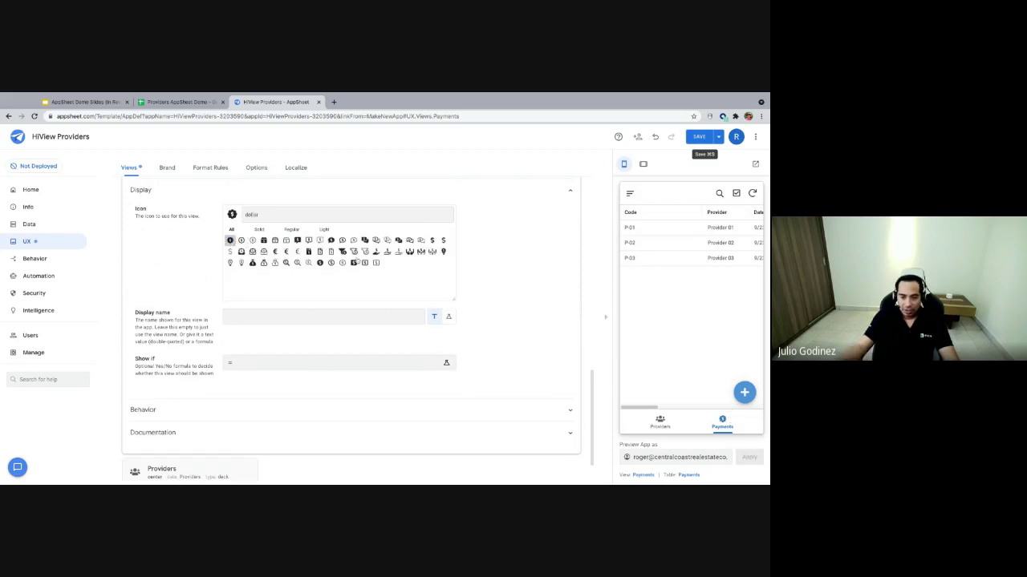
{"action": "left_click", "coordinate": [695, 136]}
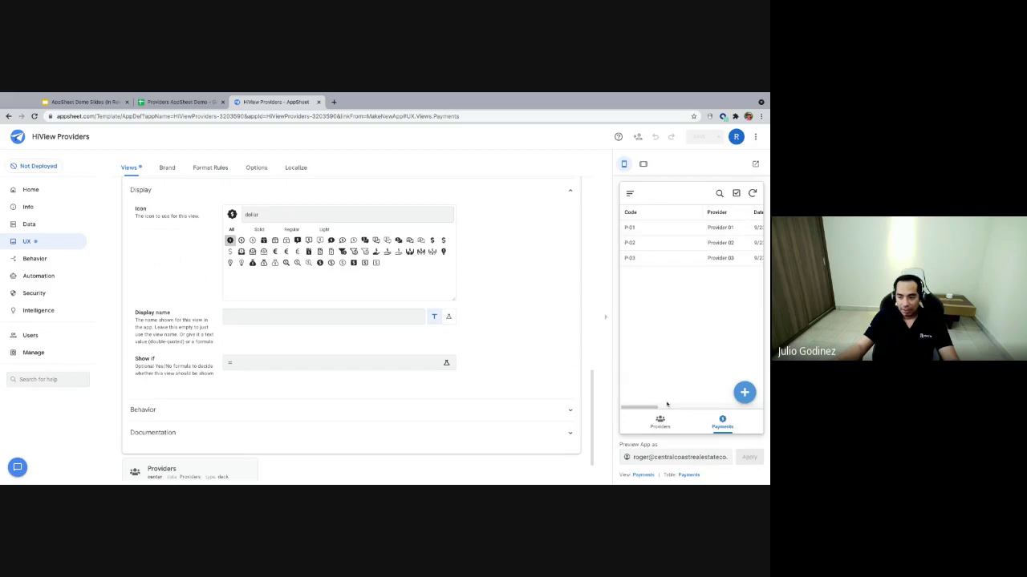
- Review the Providers and Payments lists in the preview, then compare the records in both sheets of the Providers AppSheet Demo spreadsheet
{"action": "left_click", "coordinate": [662, 420]}
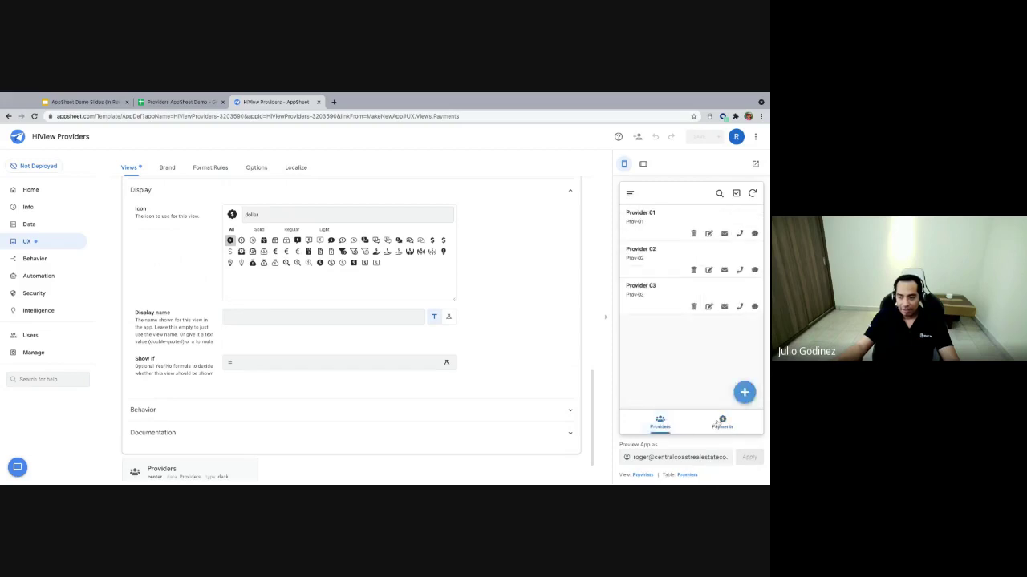
{"action": "left_click", "coordinate": [715, 425]}
{"action": "left_click", "coordinate": [661, 422]}
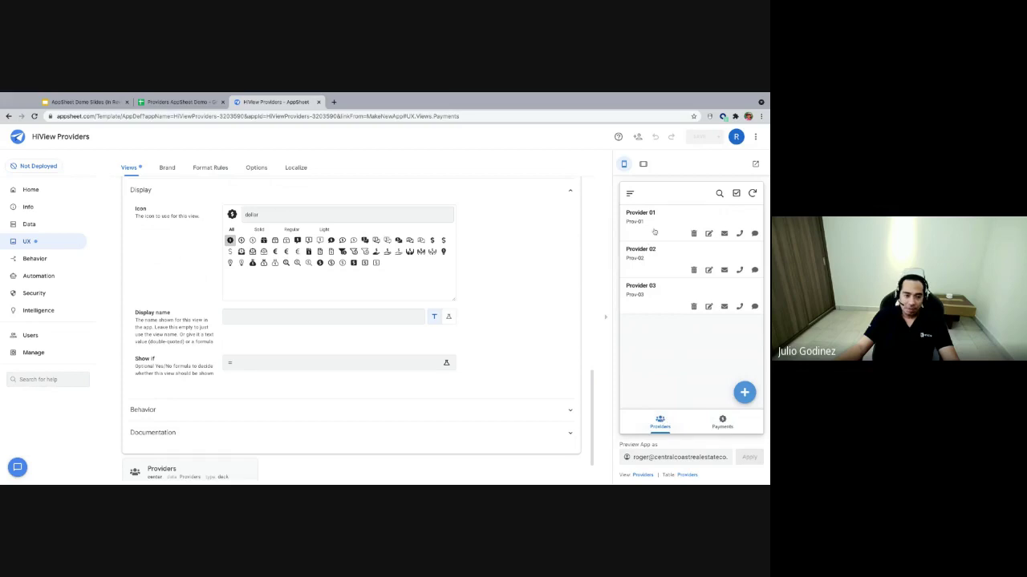
{"action": "left_click", "coordinate": [183, 102]}
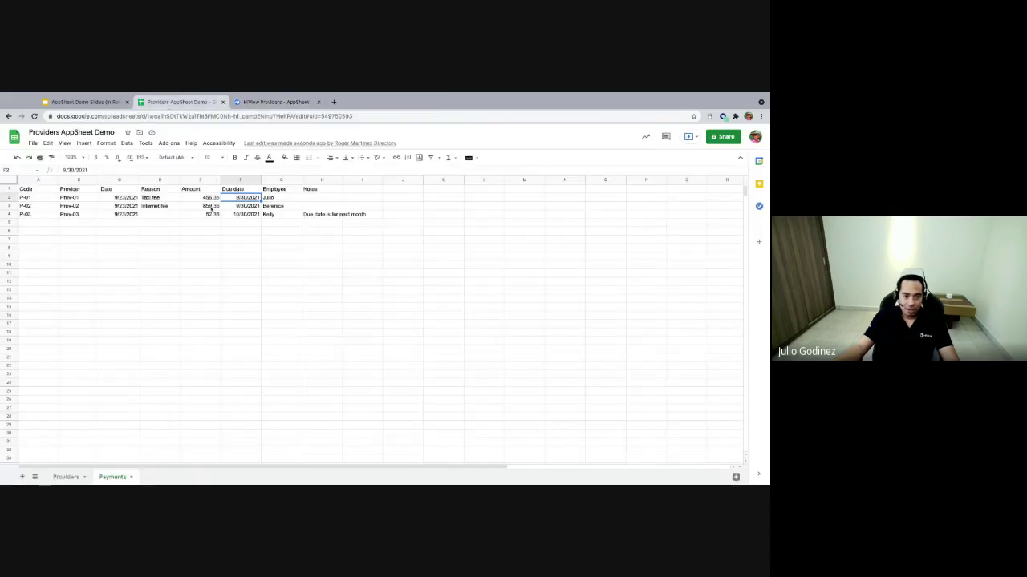
{"action": "left_click", "coordinate": [67, 477]}
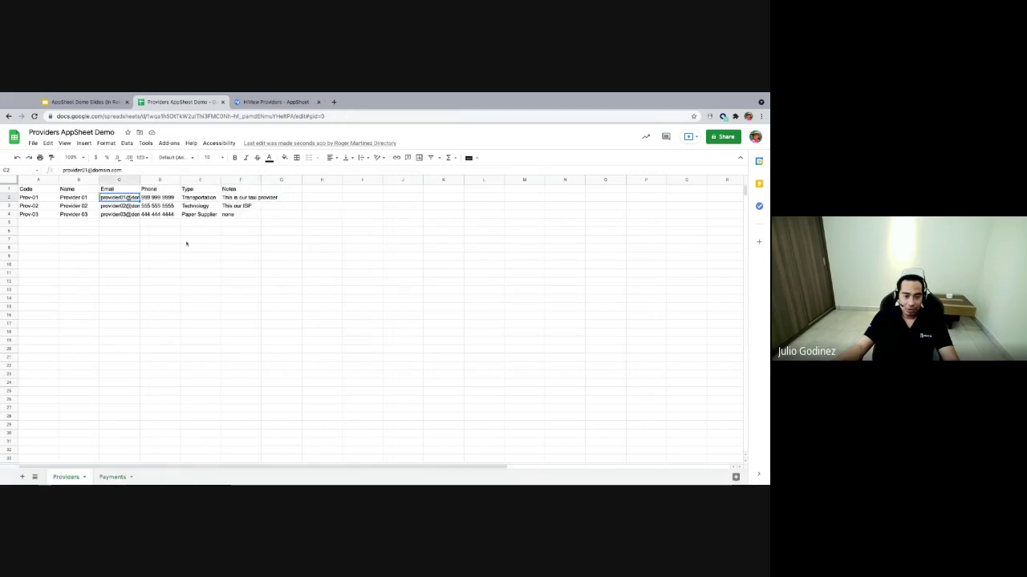
{"action": "left_click", "coordinate": [105, 478]}
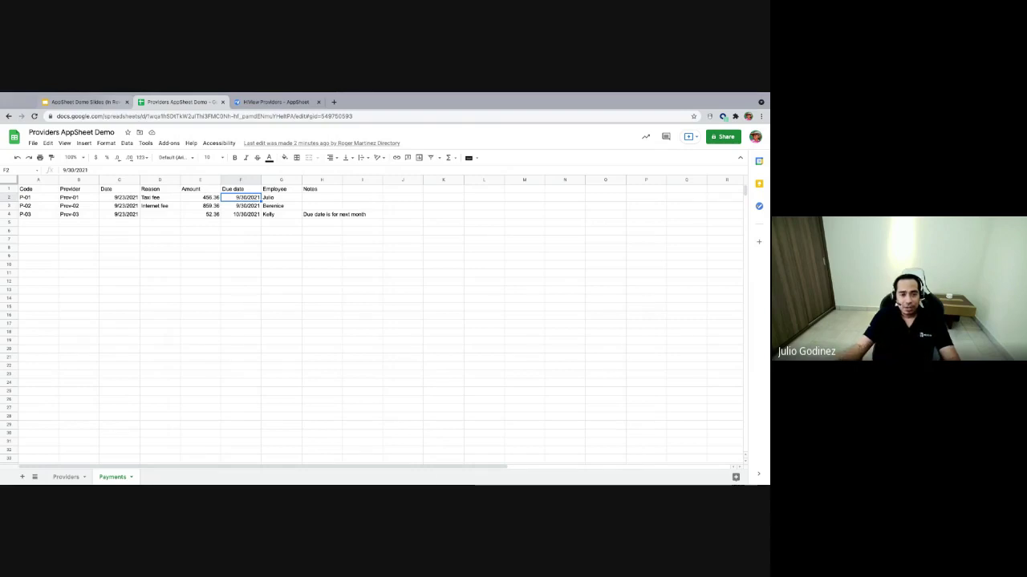
- Switch back to AppSheet and open the column settings for the app's data tables
{"action": "left_click", "coordinate": [261, 103]}
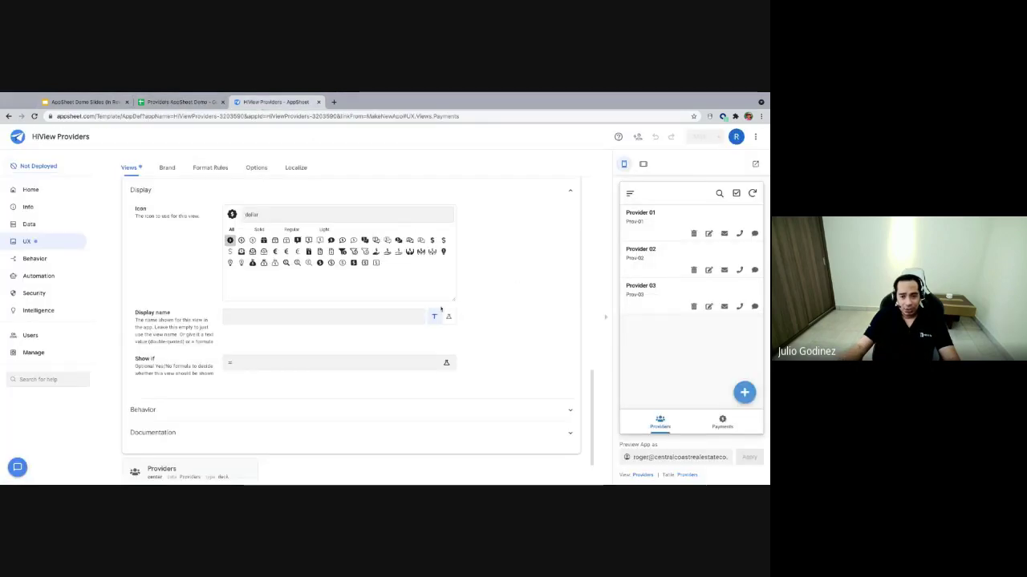
{"action": "scroll", "coordinate": [481, 208], "scroll_direction": "up", "scroll_amount": 3}
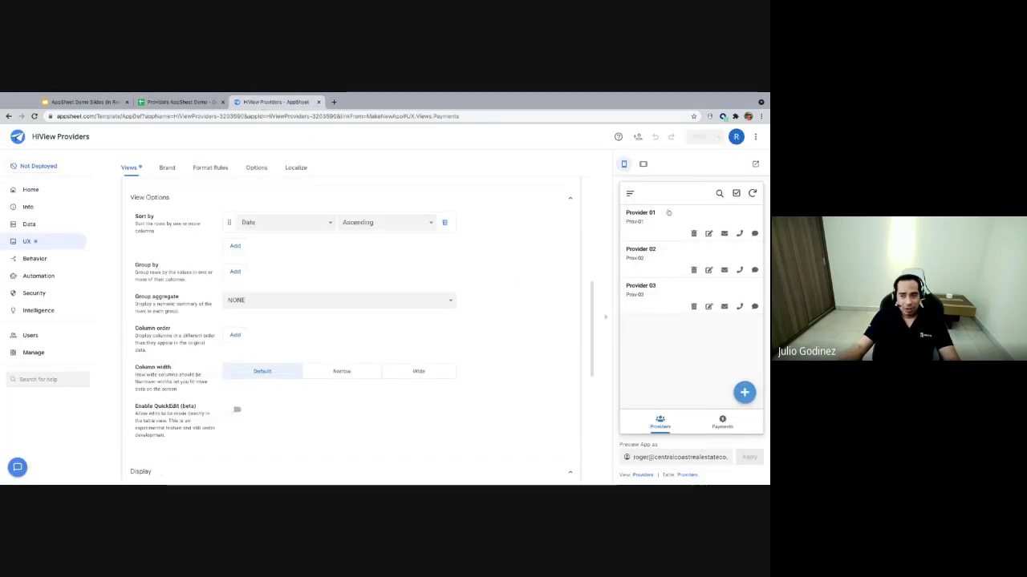
{"action": "left_click", "coordinate": [27, 224]}
{"action": "left_click", "coordinate": [328, 299]}
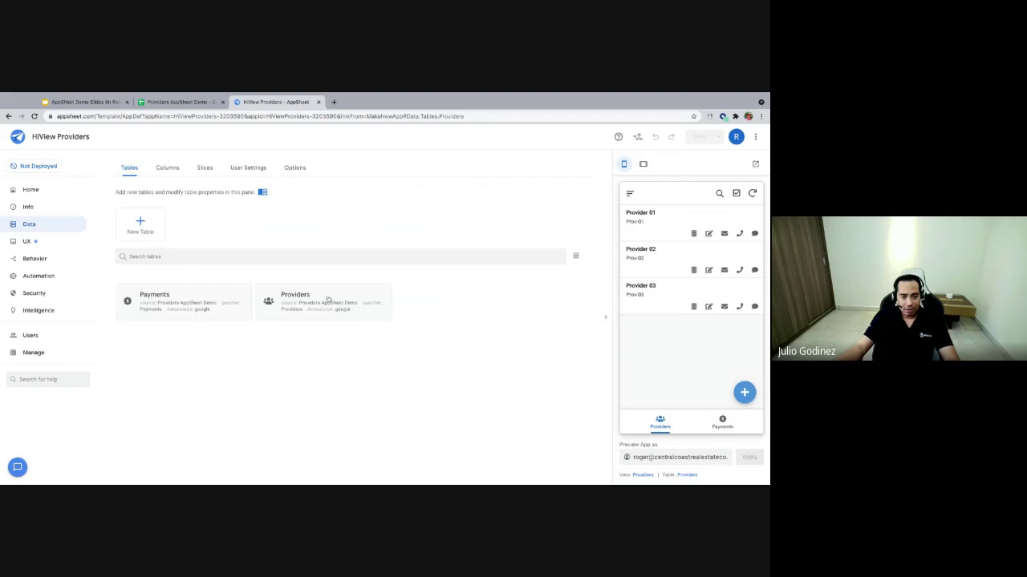
{"action": "left_click", "coordinate": [163, 167]}
- Switch to the Providers AppSheet Demo spreadsheet and add the header "Logo" in cell G1 of the Providers sheet
{"action": "left_click", "coordinate": [176, 102]}
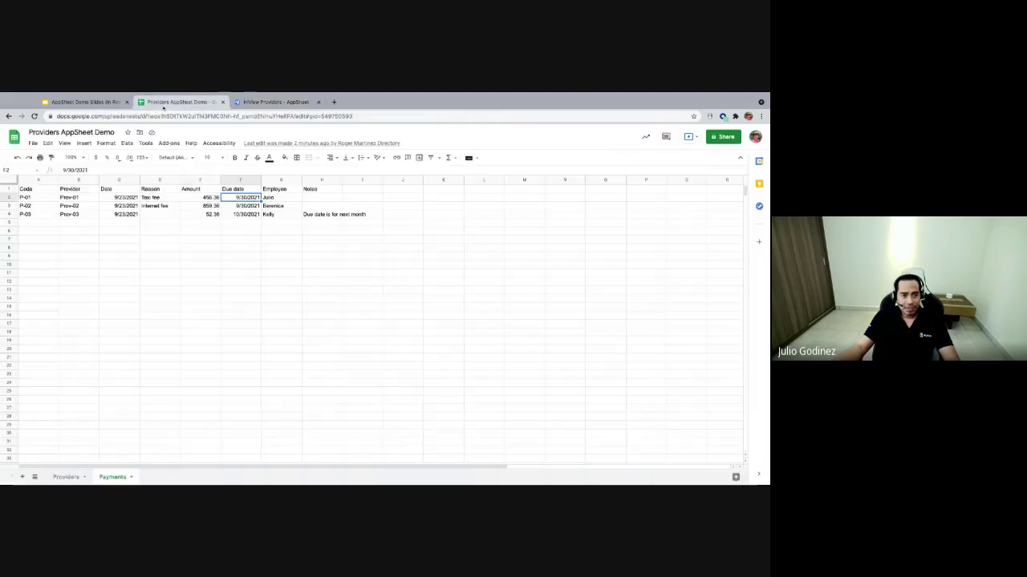
{"action": "left_click", "coordinate": [65, 476]}
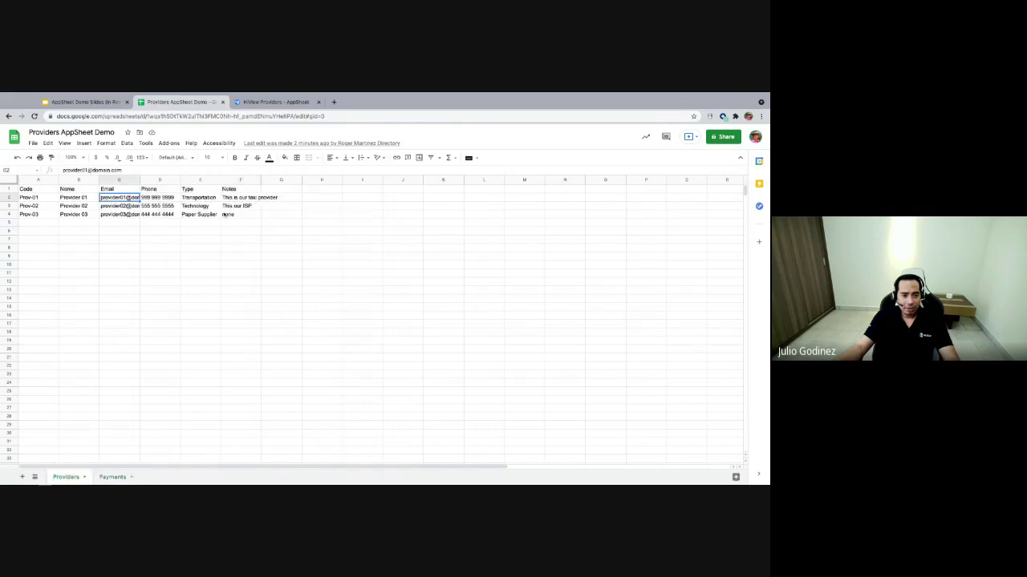
{"action": "left_click", "coordinate": [279, 191]}
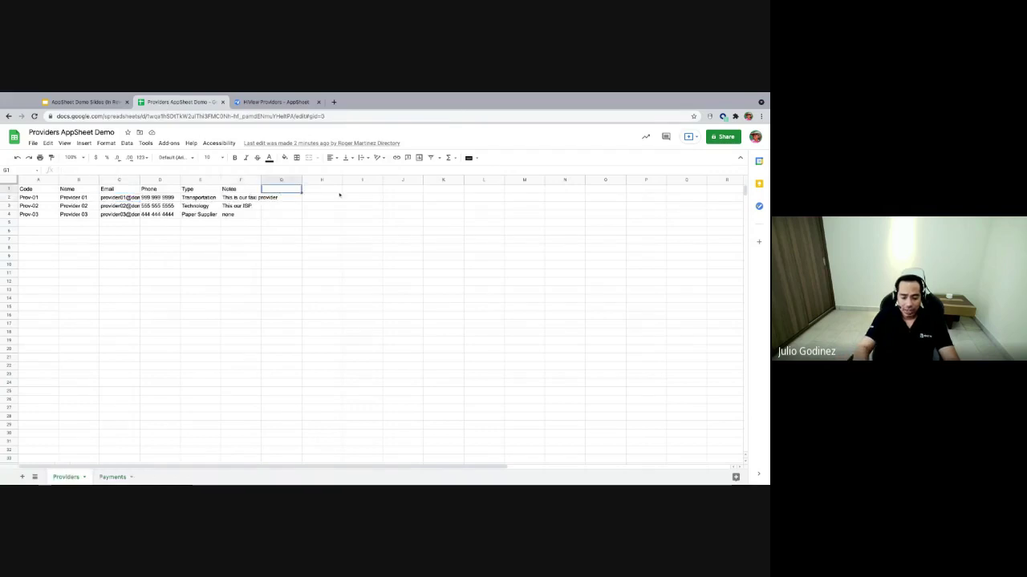
{"action": "type", "text": "Logo"}
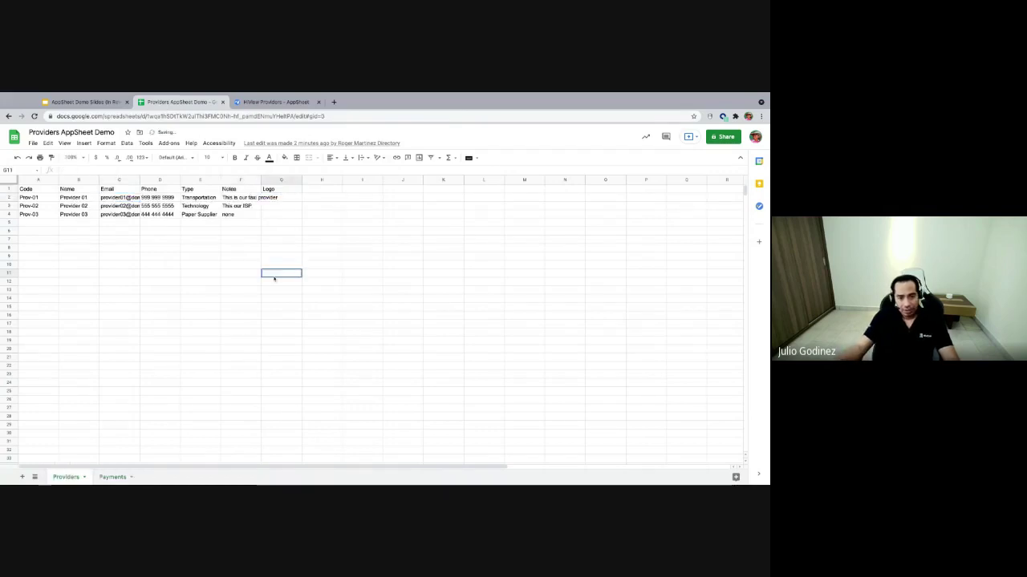
{"action": "left_click", "coordinate": [280, 275]}
{"action": "left_click", "coordinate": [281, 198]}
{"action": "left_click", "coordinate": [281, 191]}
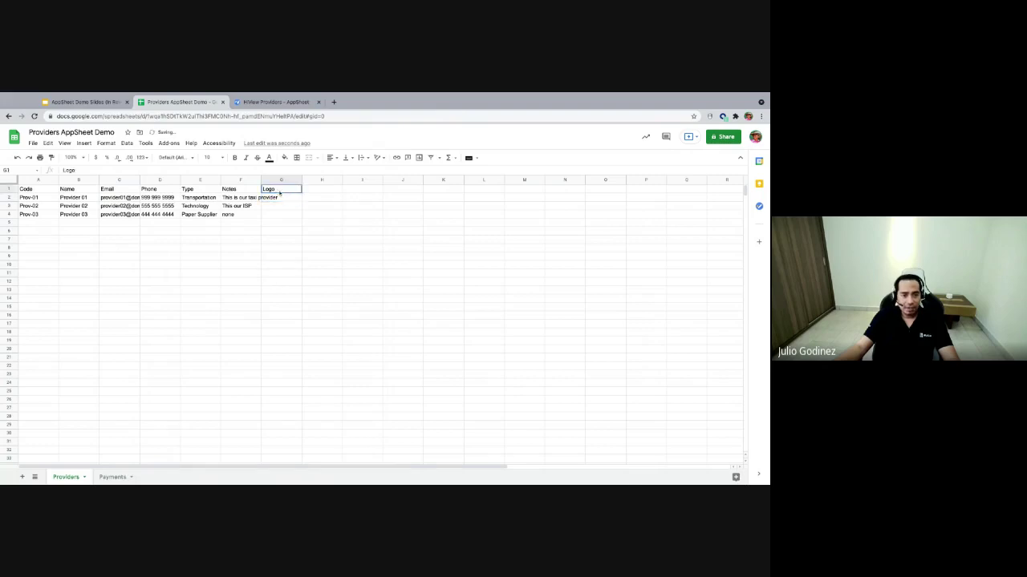
{"action": "left_click", "coordinate": [272, 207]}
{"action": "left_click", "coordinate": [261, 223]}
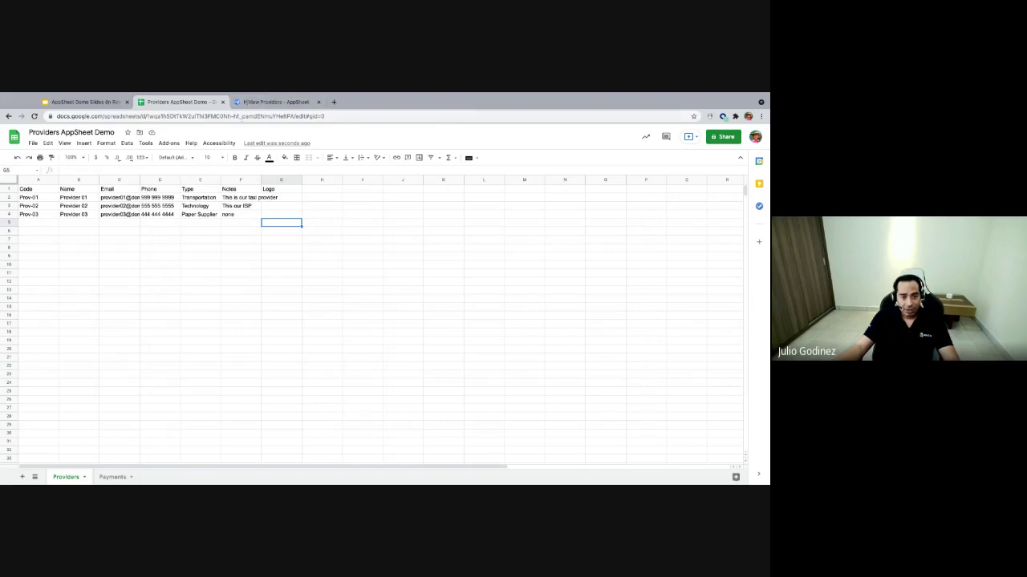
- Return to AppSheet and regenerate the Providers table's column structure, confirming the regeneration
{"action": "left_click", "coordinate": [273, 102]}
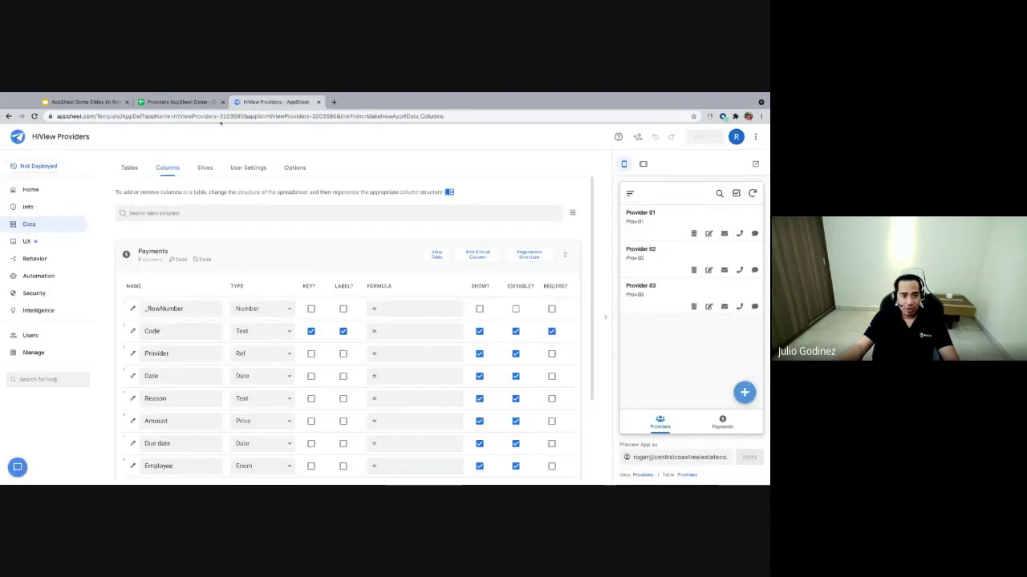
{"action": "left_click", "coordinate": [162, 250]}
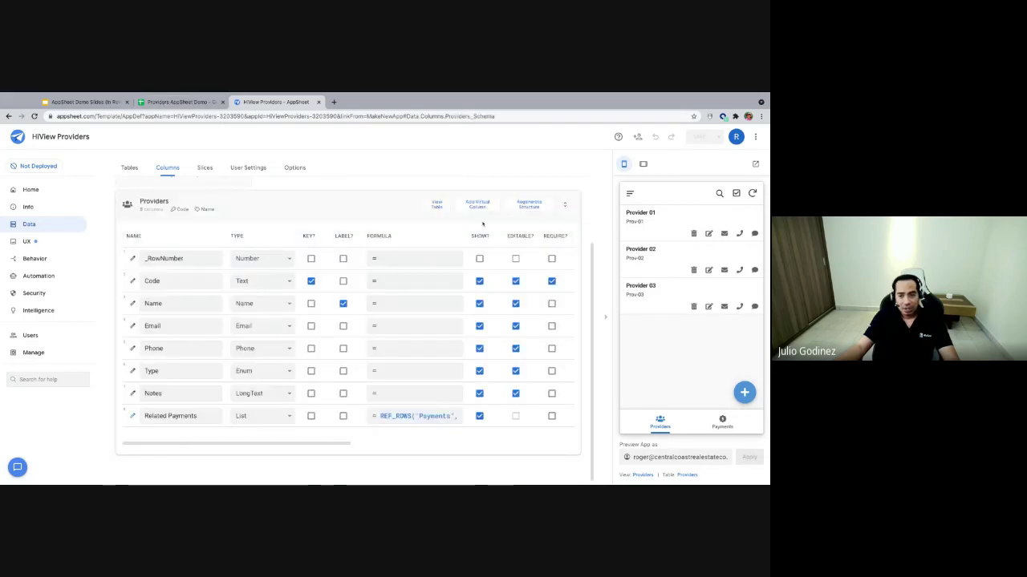
{"action": "left_click", "coordinate": [531, 205]}
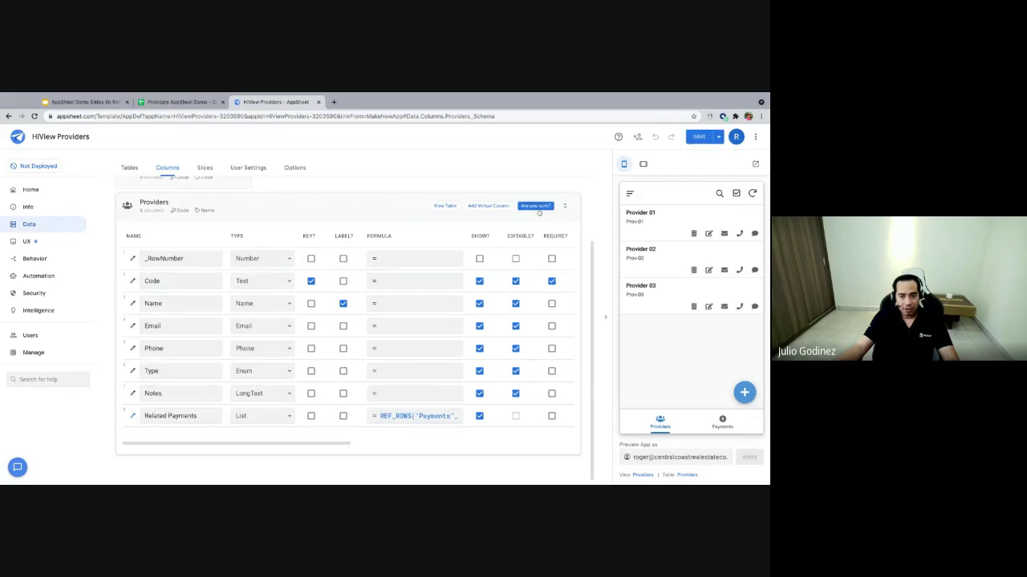
{"action": "left_click", "coordinate": [536, 206]}
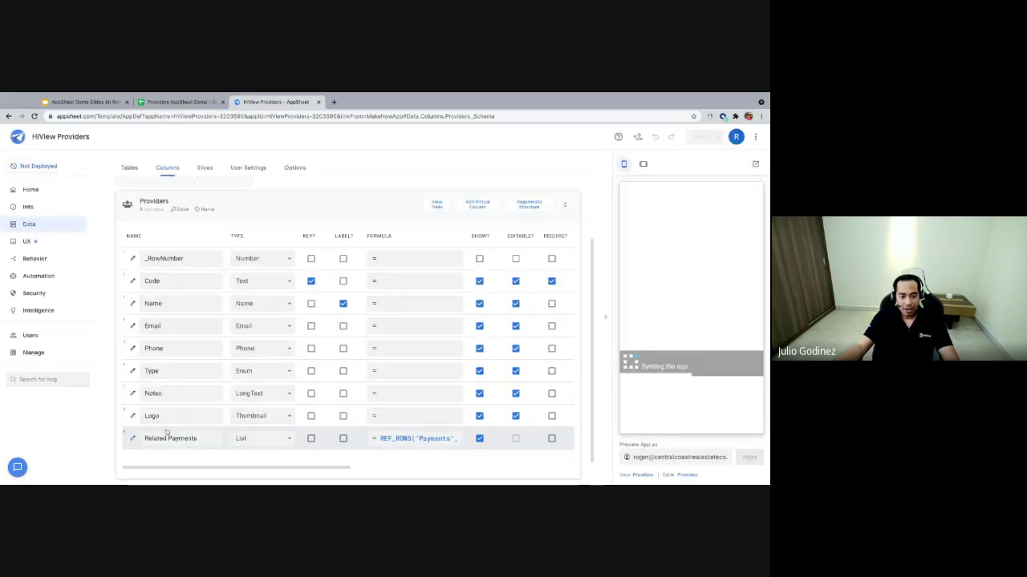
- Inspect the regenerated Providers columns, including the new Logo column, then collapse and reopen the table's column list
{"action": "scroll", "coordinate": [322, 469], "scroll_direction": "right", "scroll_amount": 5}
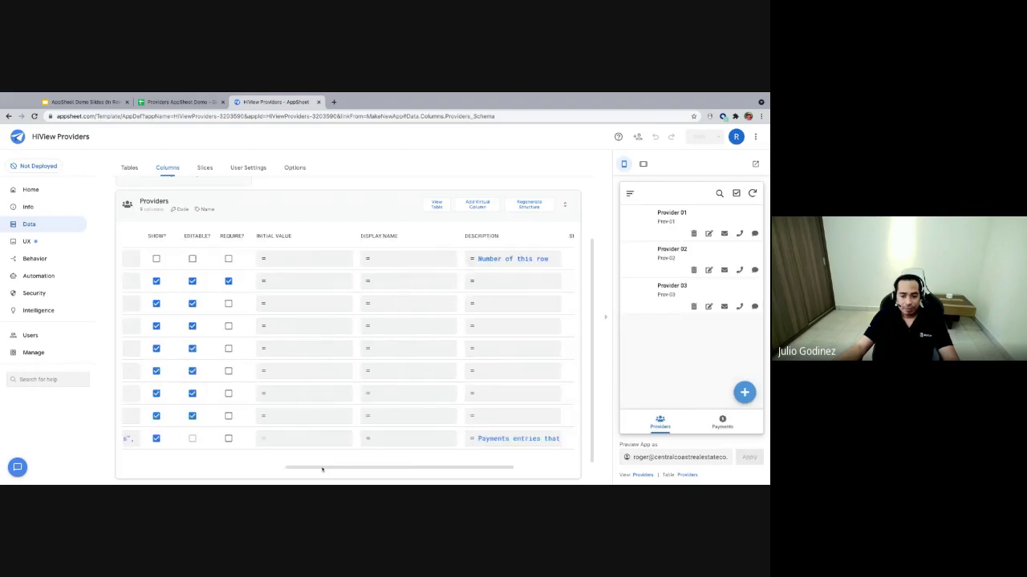
{"action": "scroll", "coordinate": [322, 469], "scroll_direction": "left", "scroll_amount": 5}
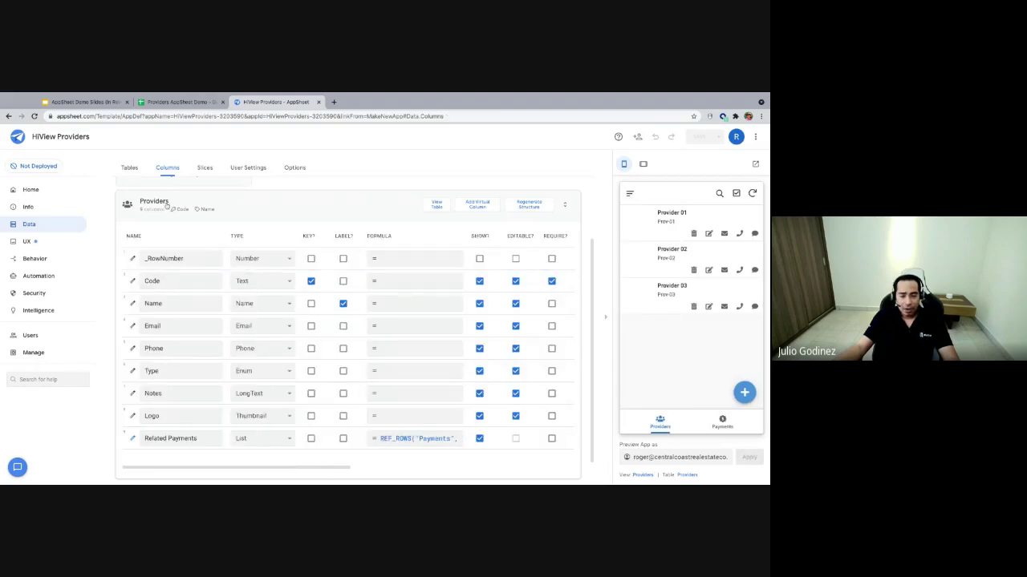
{"action": "left_click", "coordinate": [166, 205]}
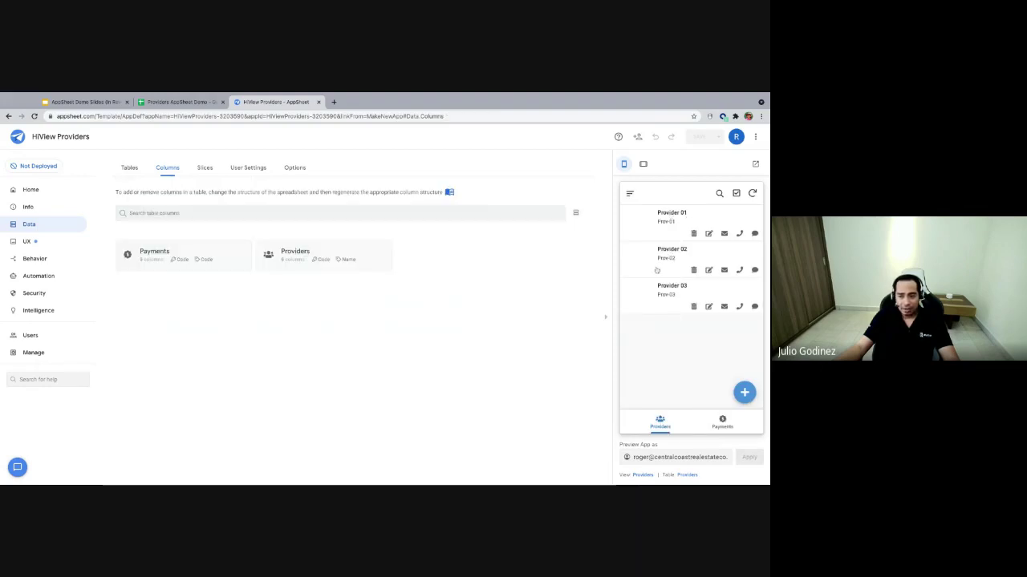
{"action": "left_click", "coordinate": [309, 255]}
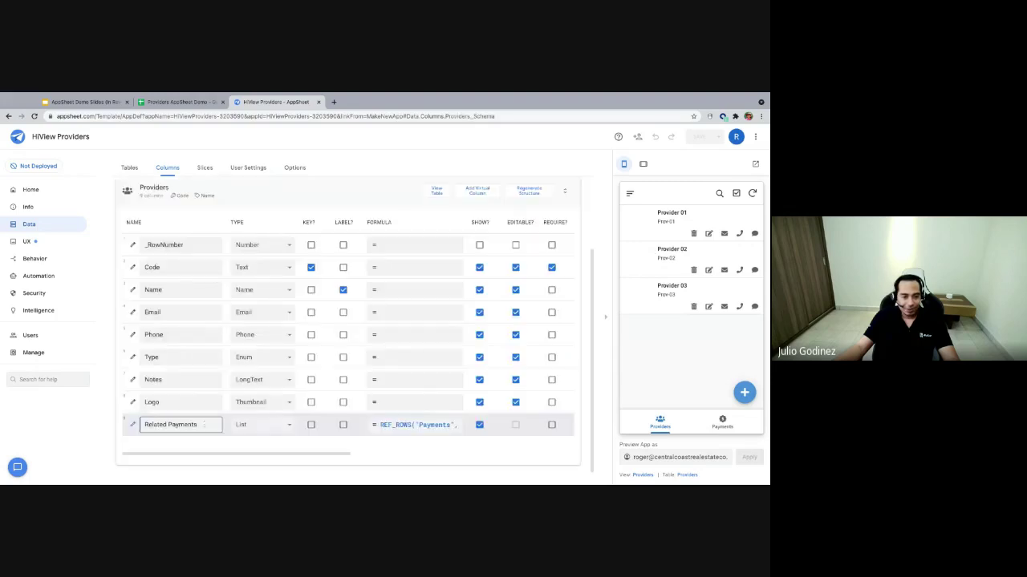
- Edit the Provider 01 record in the app preview, add the gold "A" company logo image, and save the record
{"action": "scroll", "coordinate": [192, 400], "scroll_direction": "down", "scroll_amount": 1}
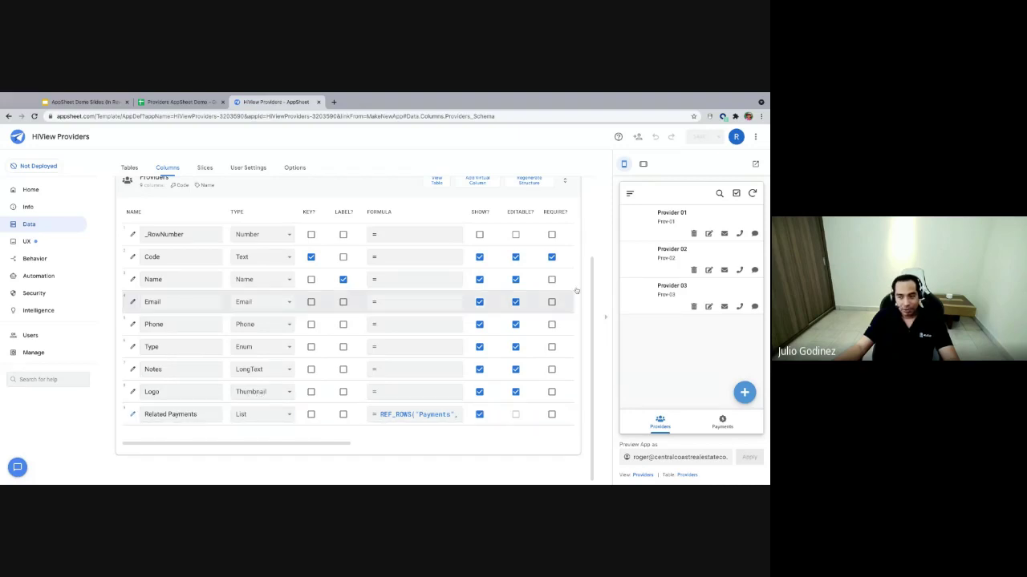
{"action": "left_click", "coordinate": [707, 218]}
{"action": "scroll", "coordinate": [657, 303], "scroll_direction": "down", "scroll_amount": 3}
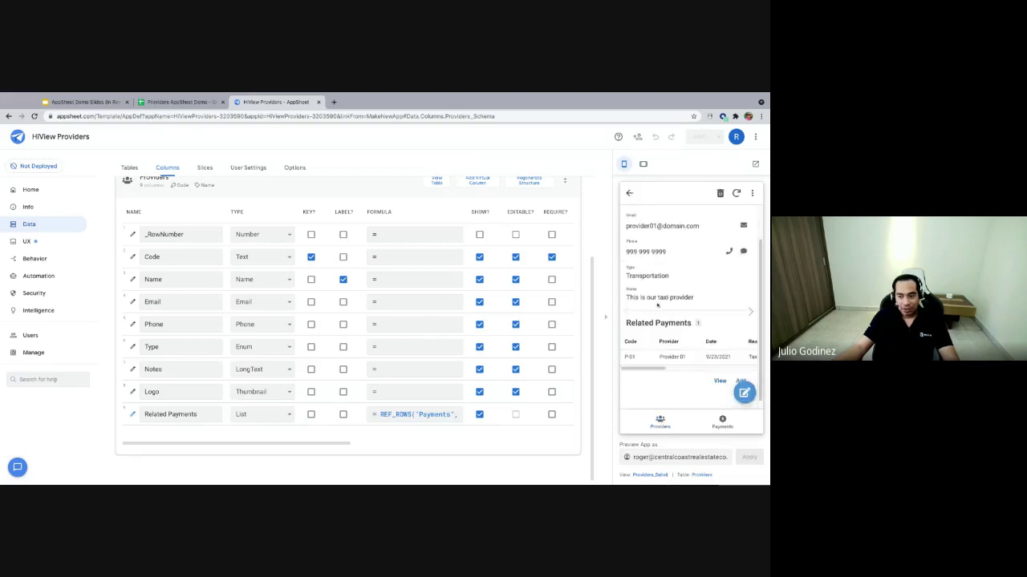
{"action": "scroll", "coordinate": [688, 265], "scroll_direction": "up", "scroll_amount": 2}
{"action": "left_click", "coordinate": [750, 197]}
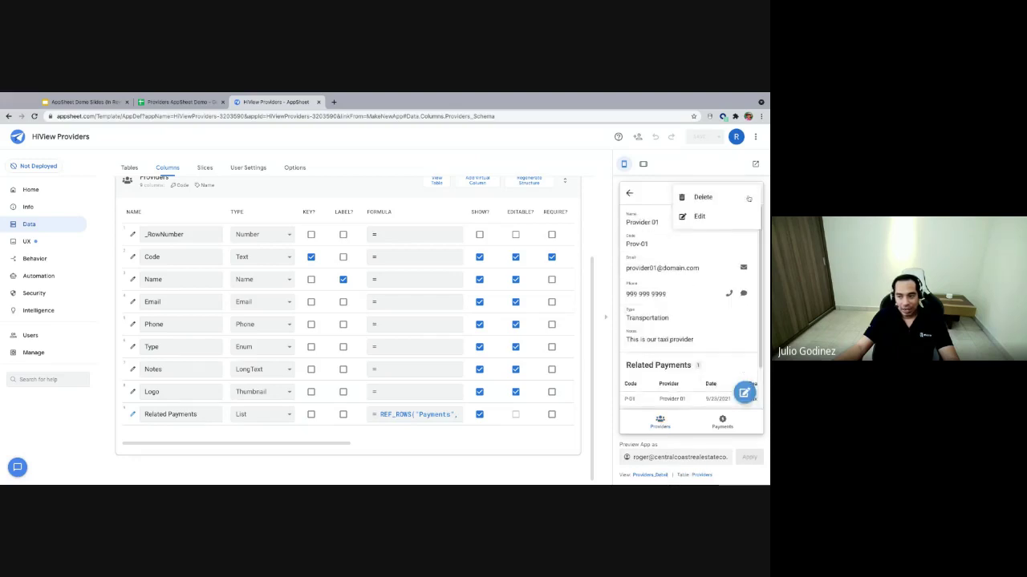
{"action": "left_click", "coordinate": [712, 221]}
{"action": "scroll", "coordinate": [687, 337], "scroll_direction": "down", "scroll_amount": 3}
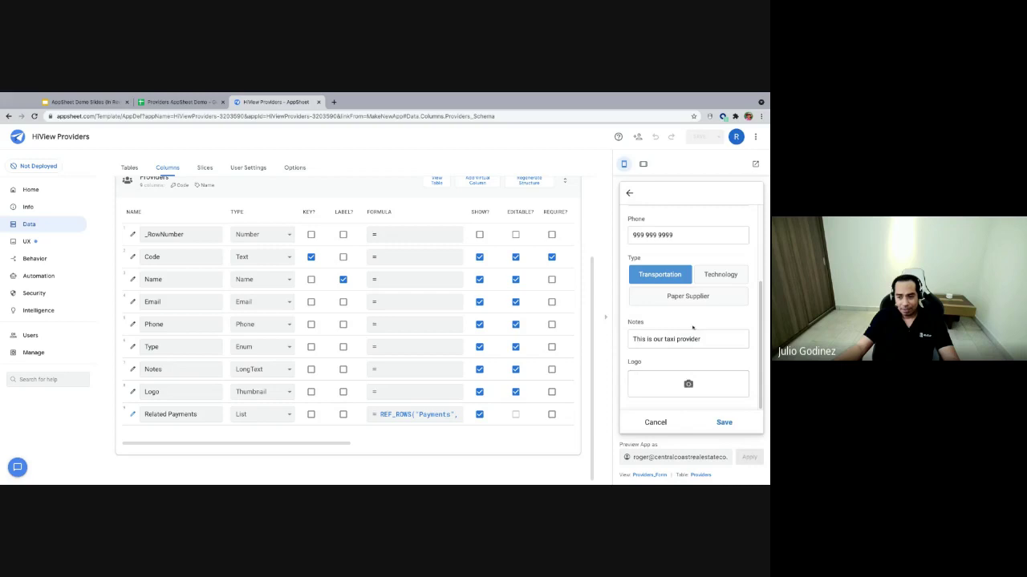
{"action": "scroll", "coordinate": [669, 290], "scroll_direction": "up", "scroll_amount": 3}
{"action": "scroll", "coordinate": [673, 321], "scroll_direction": "down", "scroll_amount": 3}
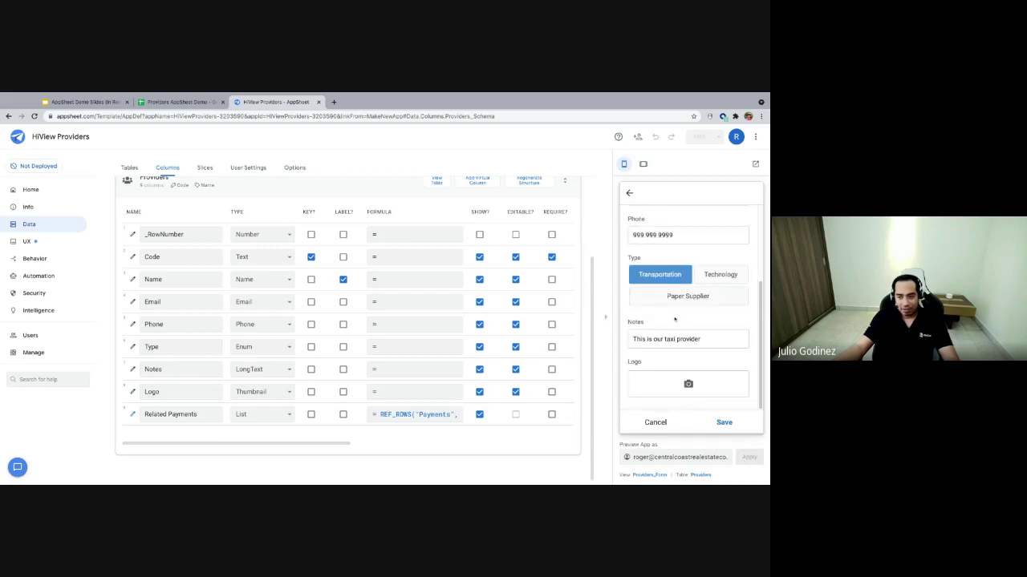
{"action": "left_click", "coordinate": [688, 385]}
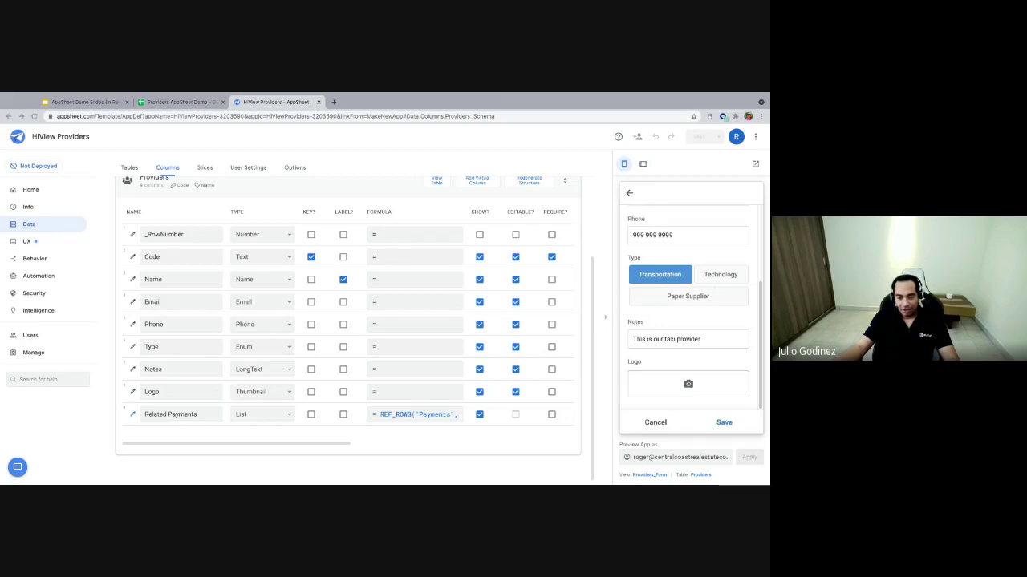
{"action": "left_click", "coordinate": [718, 423]}
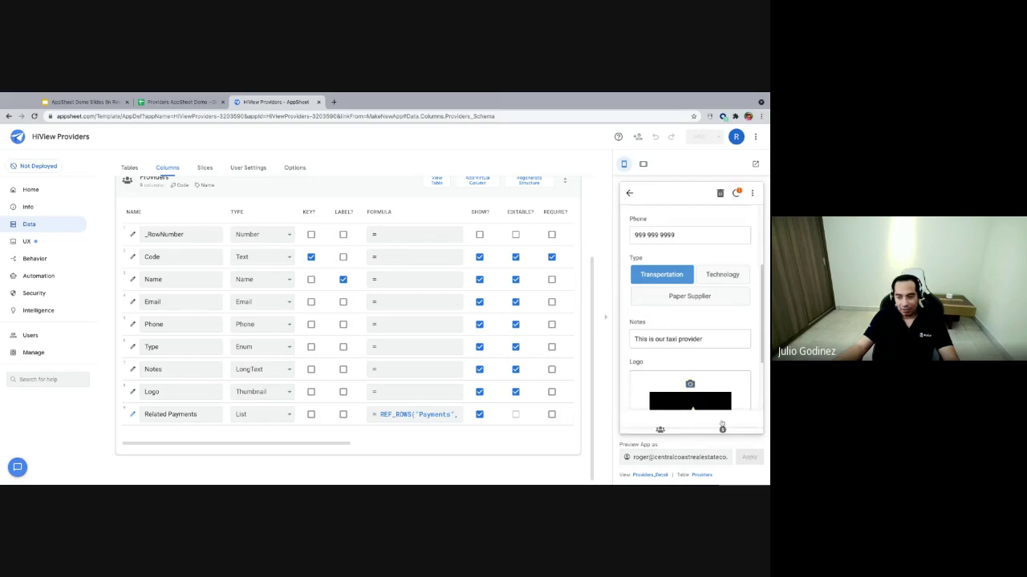
{"action": "left_click", "coordinate": [629, 193]}
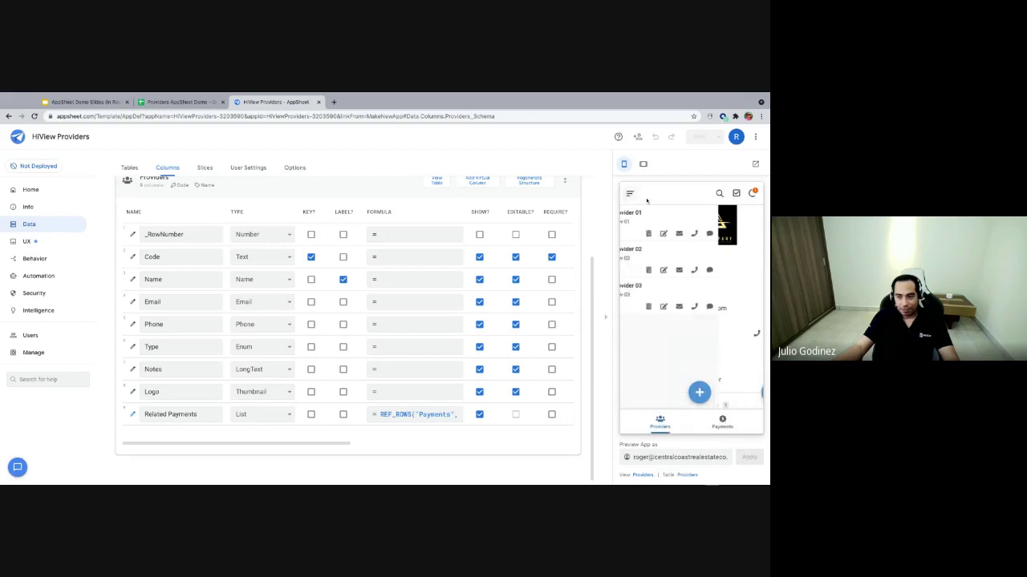
- Edit the Provider 02 record in the preview, upload its gold circular company logo, and save the record
{"action": "left_click", "coordinate": [676, 255]}
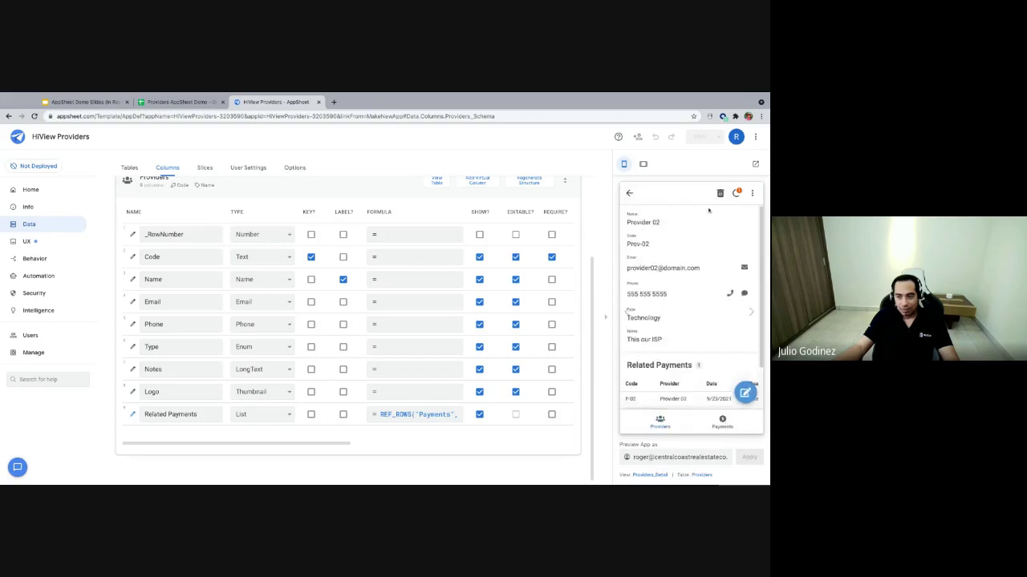
{"action": "left_click", "coordinate": [752, 196]}
{"action": "left_click", "coordinate": [699, 216]}
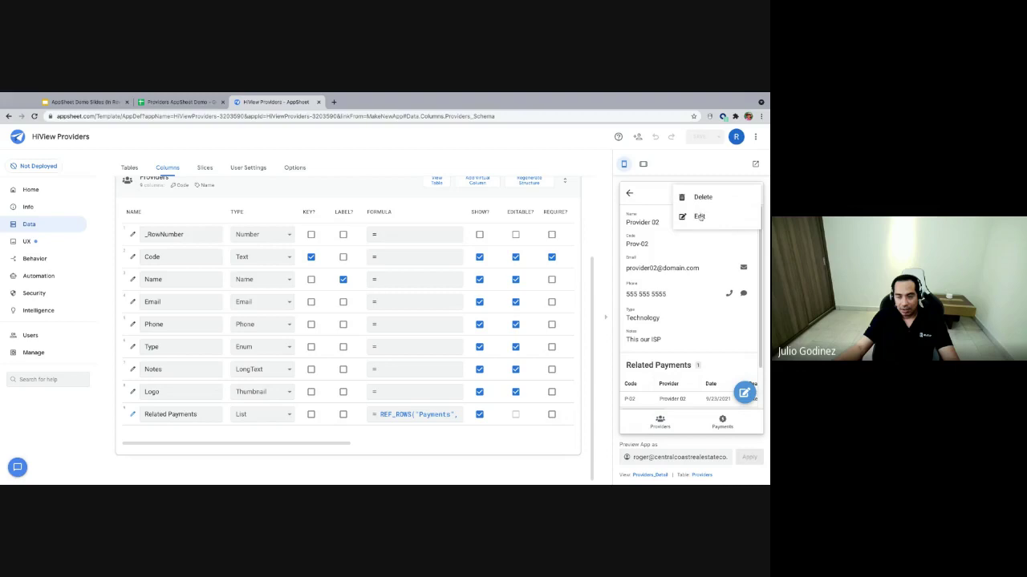
{"action": "scroll", "coordinate": [667, 390], "scroll_direction": "down", "scroll_amount": 2}
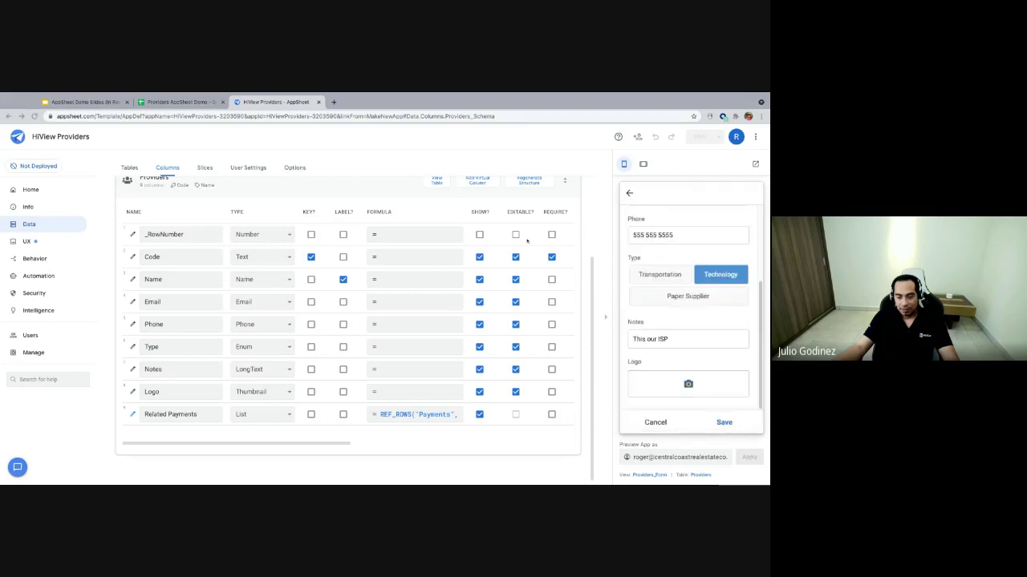
{"action": "left_click", "coordinate": [724, 422]}
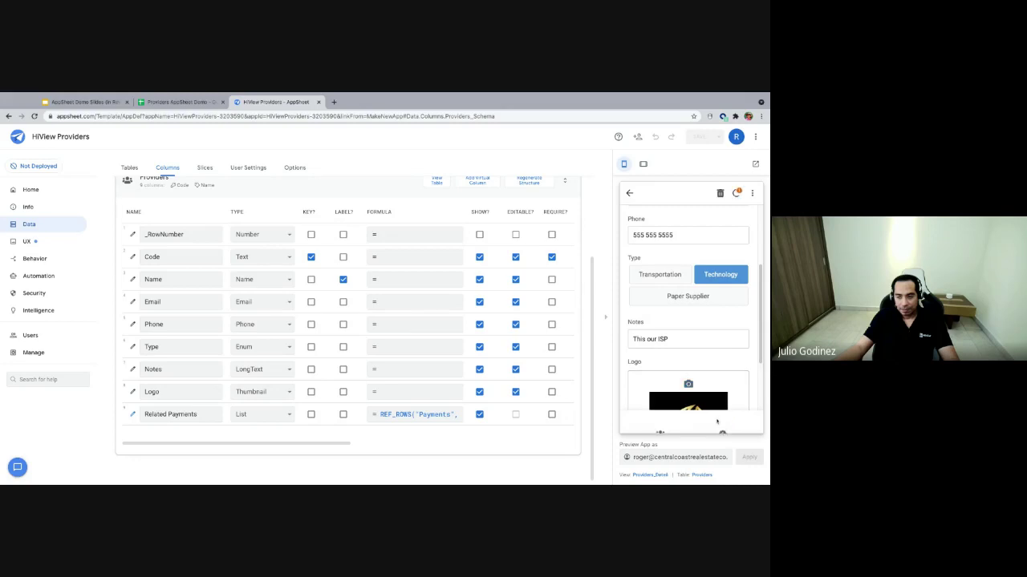
{"action": "left_click", "coordinate": [630, 194]}
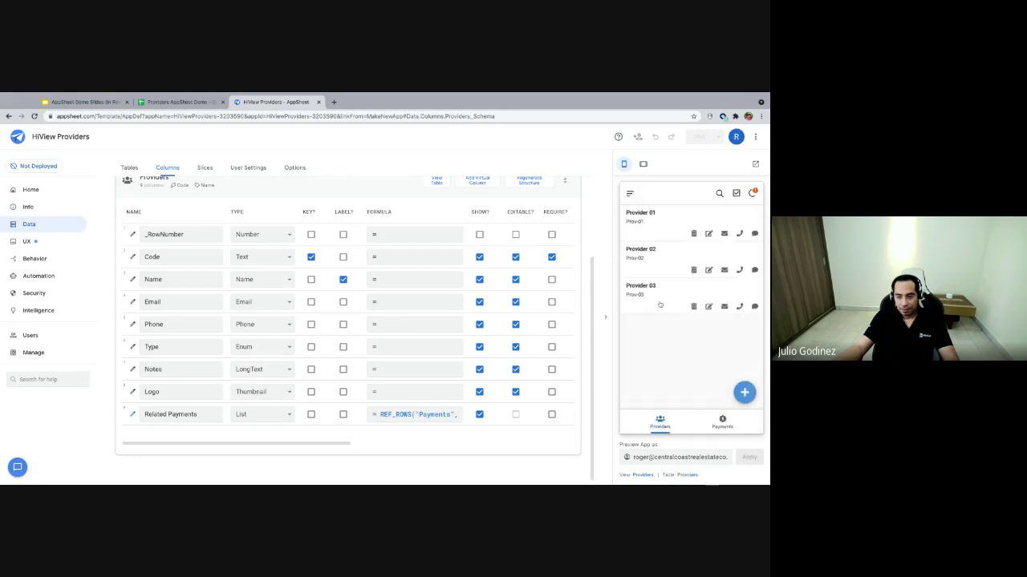
- Add the gold "H" company logo to the Provider 03 record, save it, and sync the preview app
{"action": "left_click", "coordinate": [659, 305]}
{"action": "scroll", "coordinate": [662, 317], "scroll_direction": "down", "scroll_amount": 2}
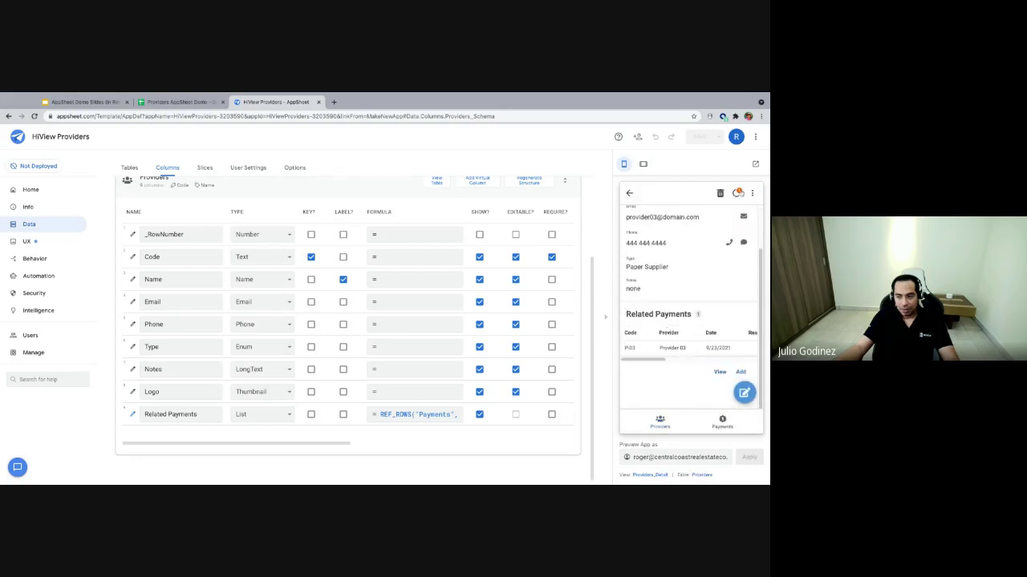
{"action": "left_click", "coordinate": [752, 195]}
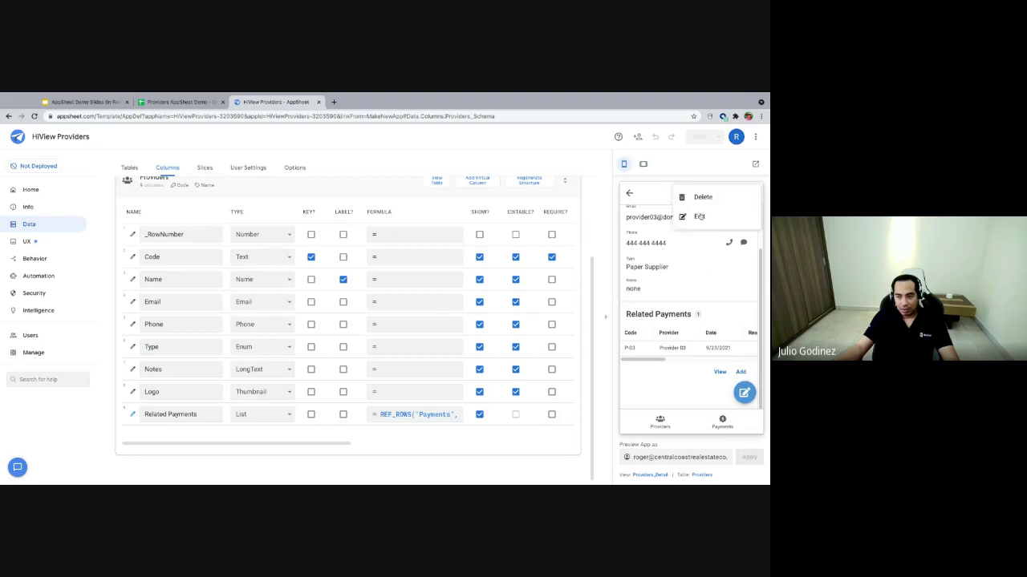
{"action": "left_click", "coordinate": [698, 216]}
{"action": "scroll", "coordinate": [681, 385], "scroll_direction": "down", "scroll_amount": 3}
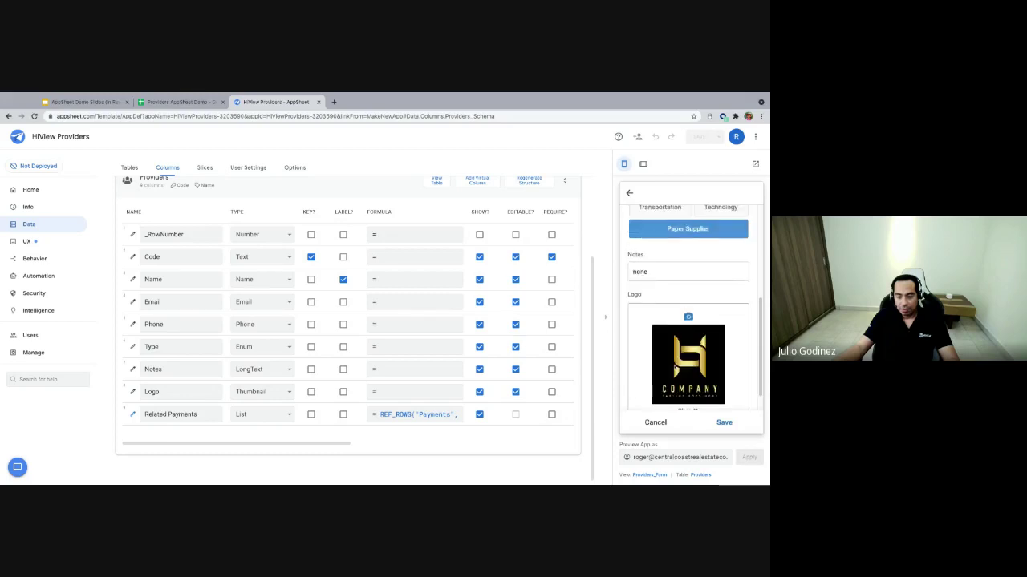
{"action": "left_click", "coordinate": [724, 422]}
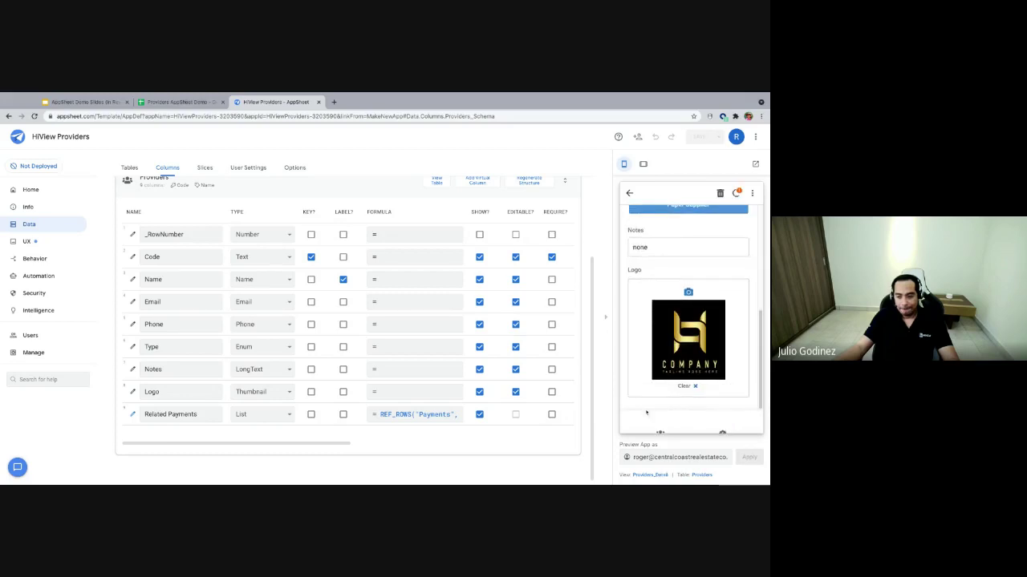
{"action": "left_click", "coordinate": [736, 195]}
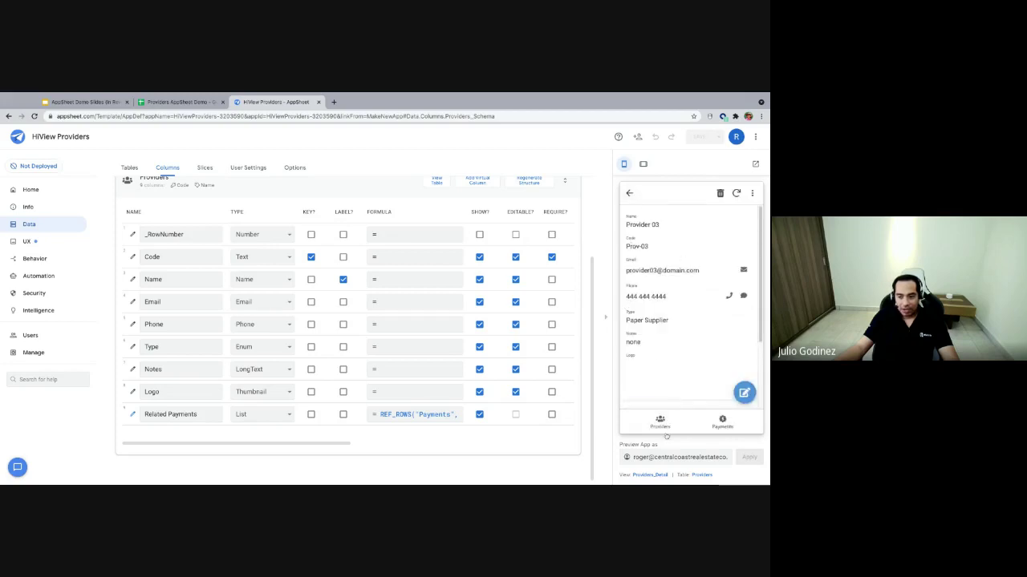
- Check the logo on Provider 01's detail view in the preview and return to the Providers list
{"action": "left_click", "coordinate": [660, 422]}
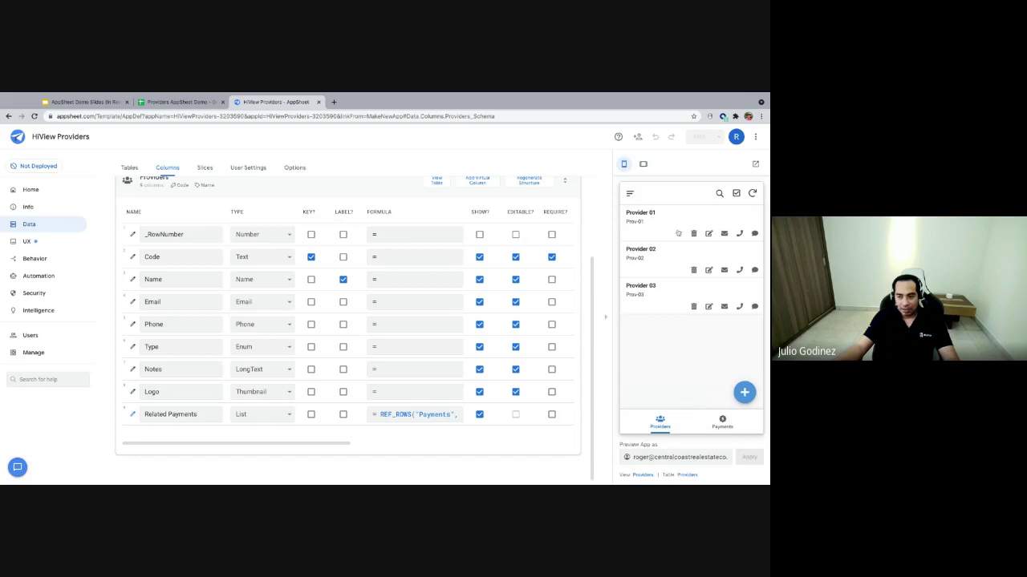
{"action": "left_click", "coordinate": [678, 233]}
{"action": "scroll", "coordinate": [688, 314], "scroll_direction": "down", "scroll_amount": 3}
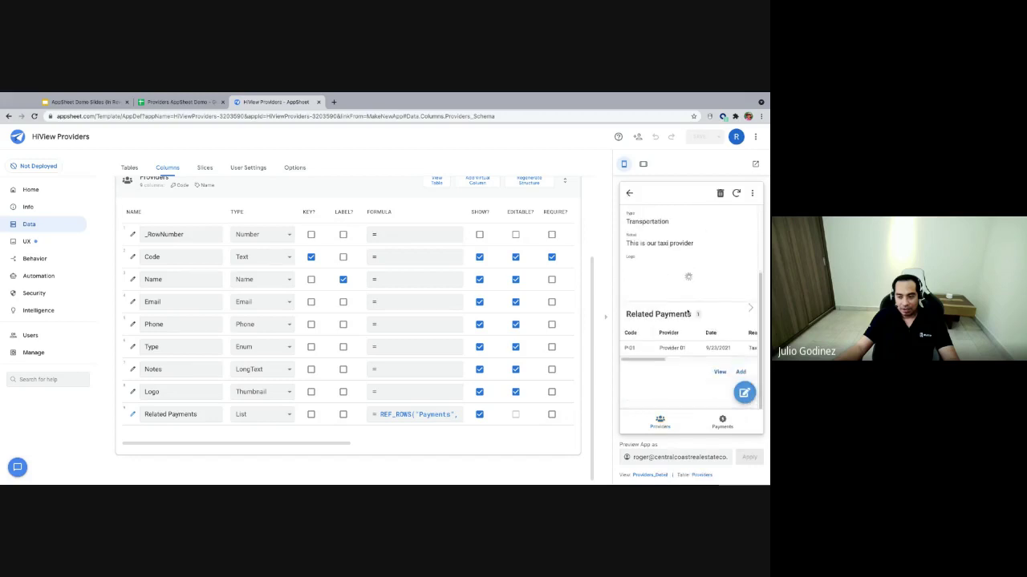
{"action": "scroll", "coordinate": [684, 317], "scroll_direction": "up", "scroll_amount": 3}
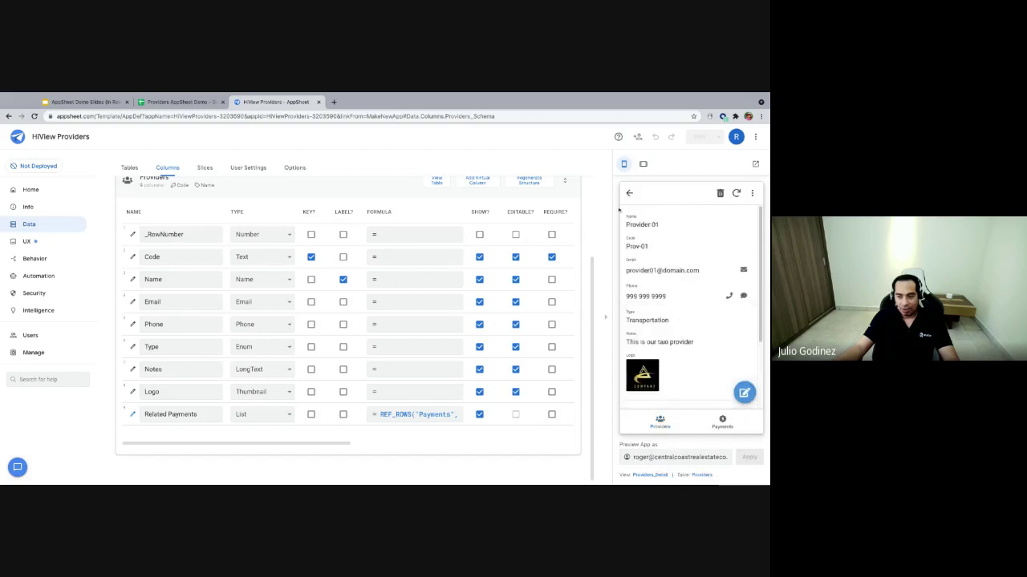
{"action": "left_click", "coordinate": [629, 194]}
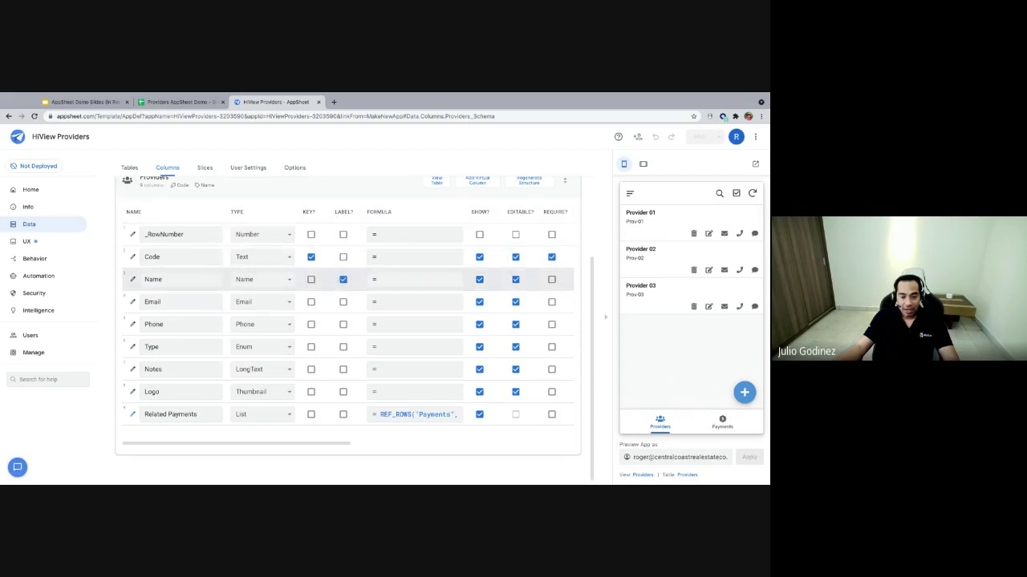
- Mark the Providers table's Logo column as a label in addition to Name, and save the app
{"action": "left_click", "coordinate": [180, 281]}
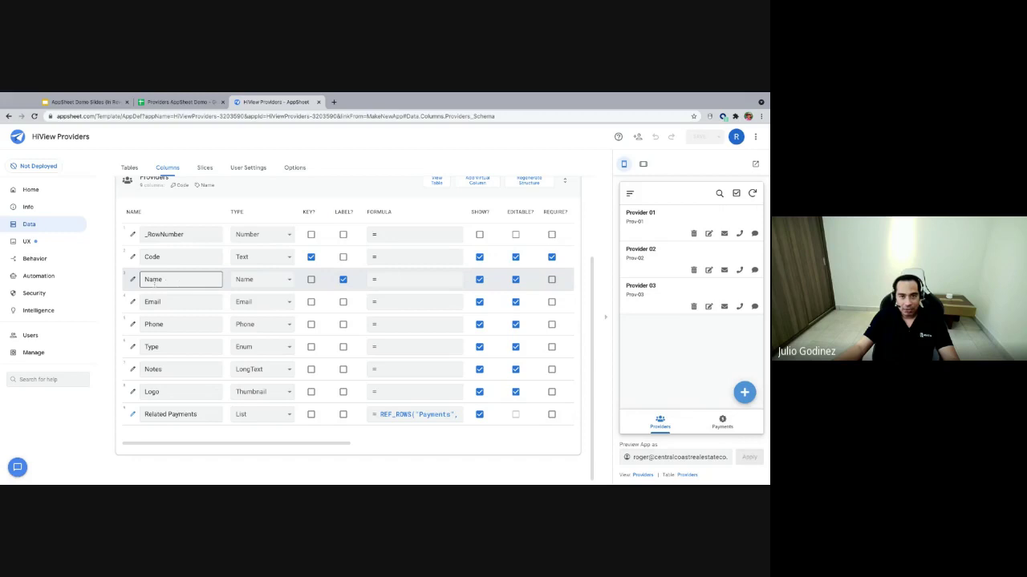
{"action": "left_click", "coordinate": [199, 391]}
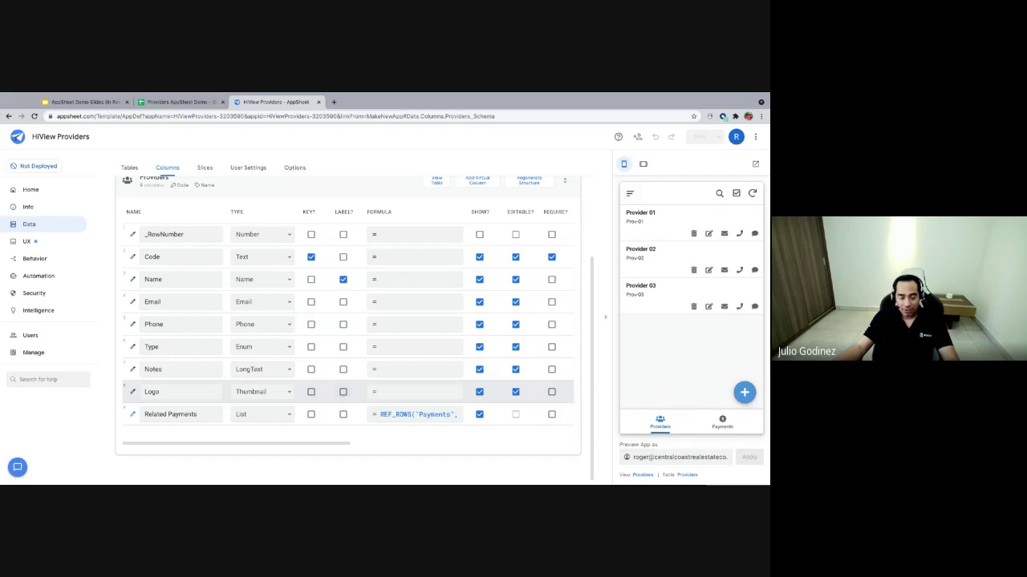
{"action": "left_click", "coordinate": [344, 392]}
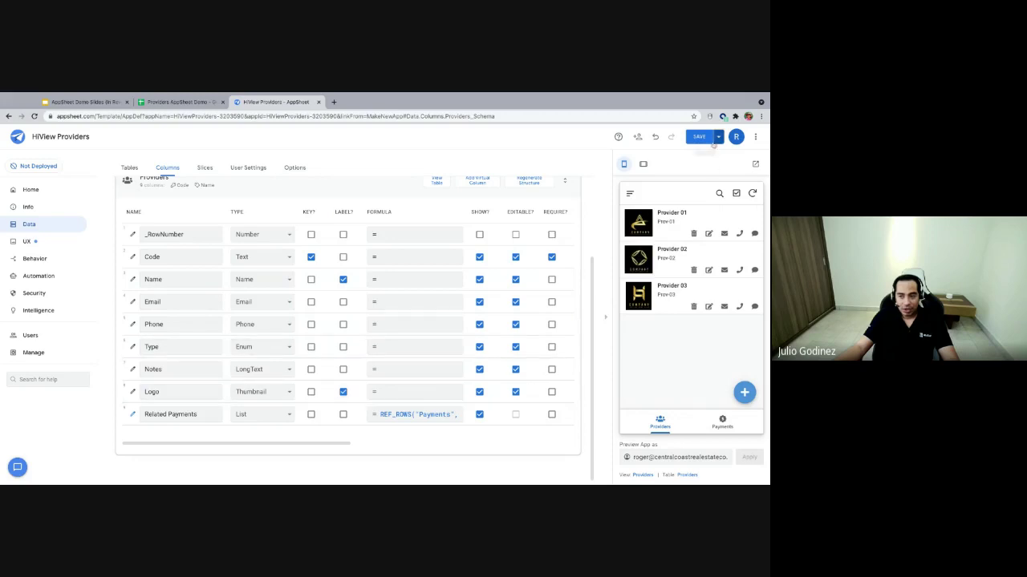
{"action": "left_click", "coordinate": [701, 138]}
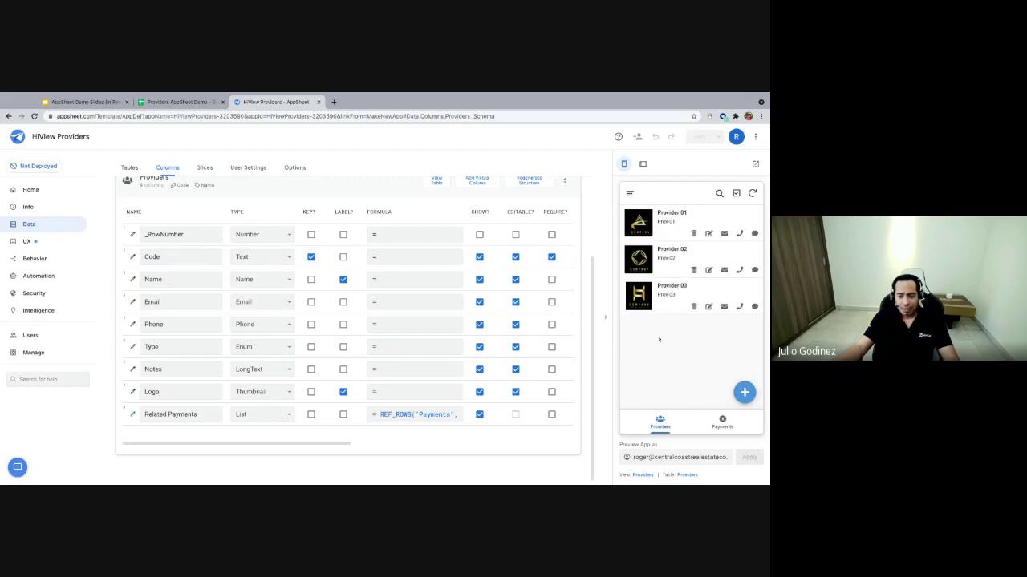
- Check the provider logos in the Payments view and in a new payment's Provider choices, then return to the Providers view without adding a payment
{"action": "left_click", "coordinate": [722, 422]}
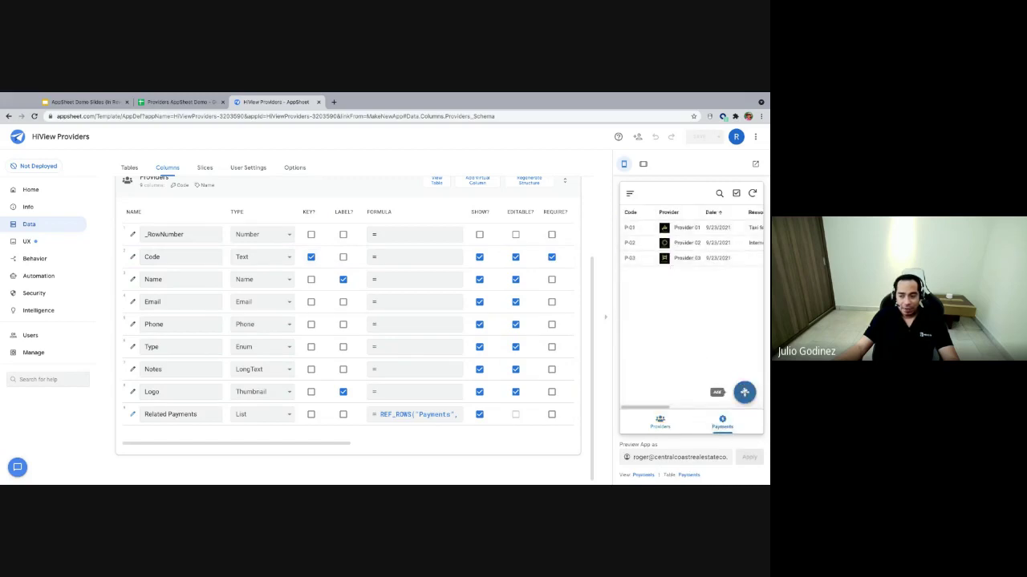
{"action": "left_click", "coordinate": [745, 392]}
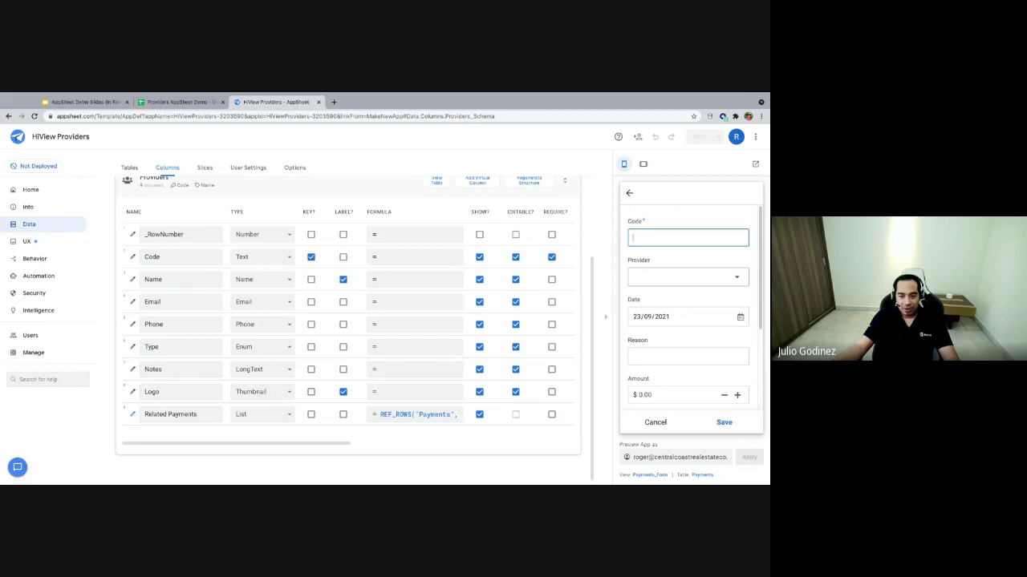
{"action": "left_click", "coordinate": [738, 279]}
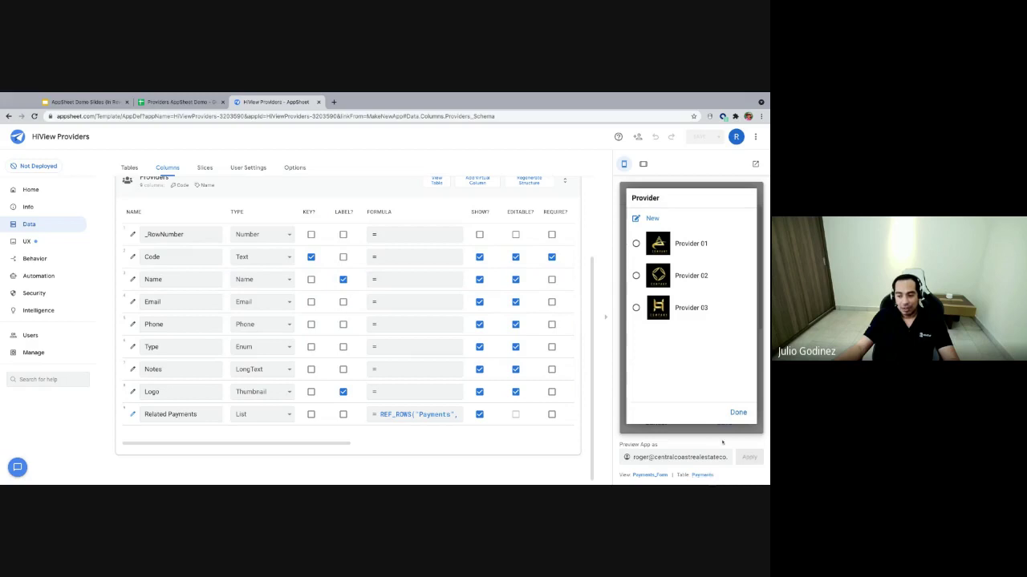
{"action": "left_click", "coordinate": [737, 414]}
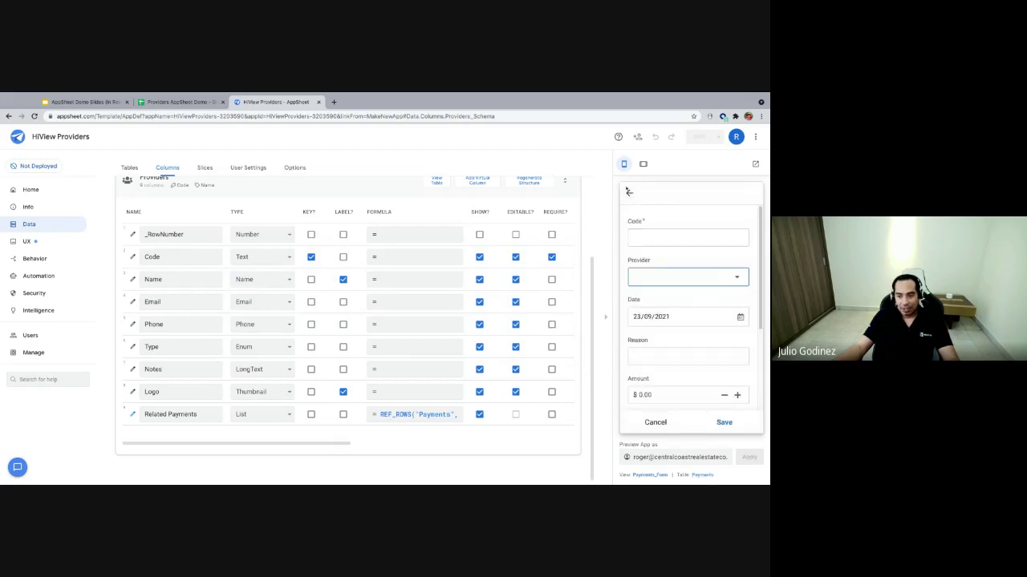
{"action": "left_click", "coordinate": [628, 193]}
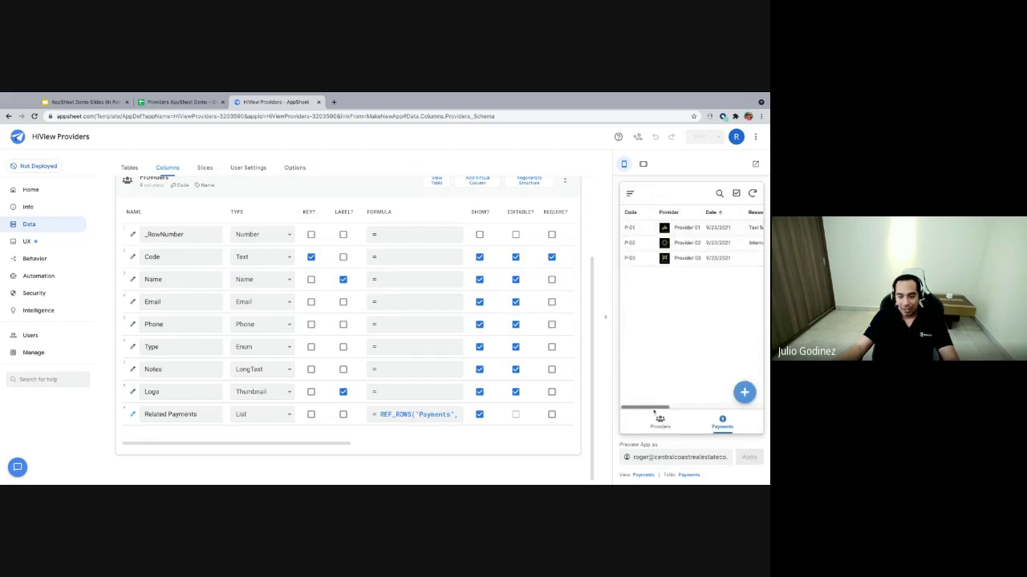
{"action": "left_click", "coordinate": [659, 421]}
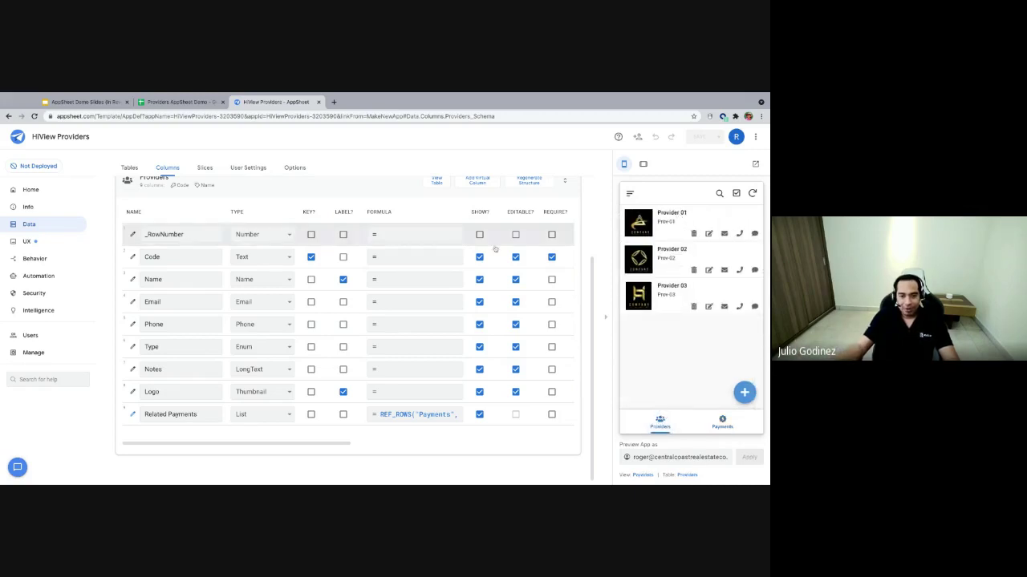
- Collapse the Providers column list and open the app's user sharing settings
{"action": "scroll", "coordinate": [371, 177], "scroll_direction": "up", "scroll_amount": 3}
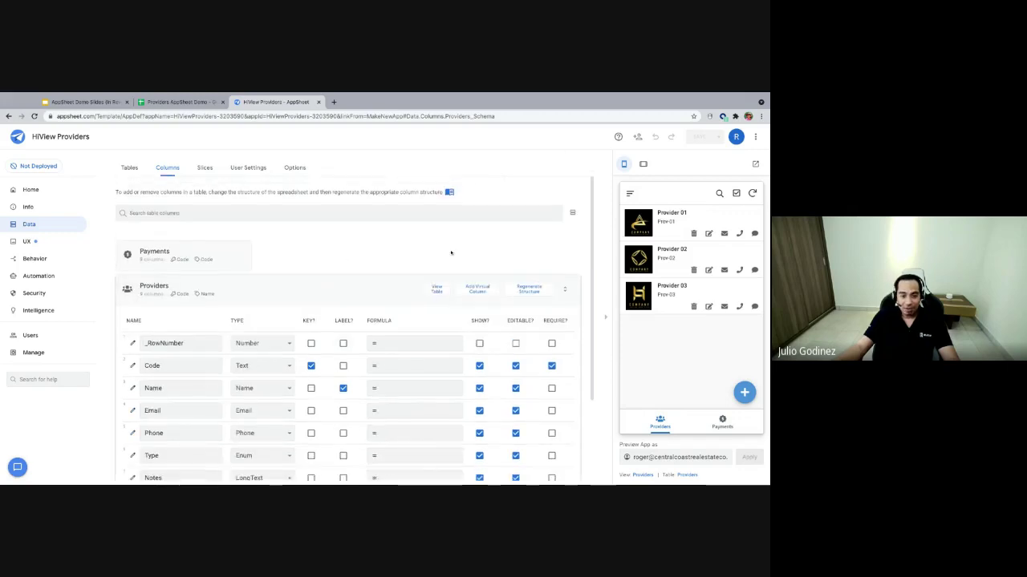
{"action": "left_click", "coordinate": [181, 287]}
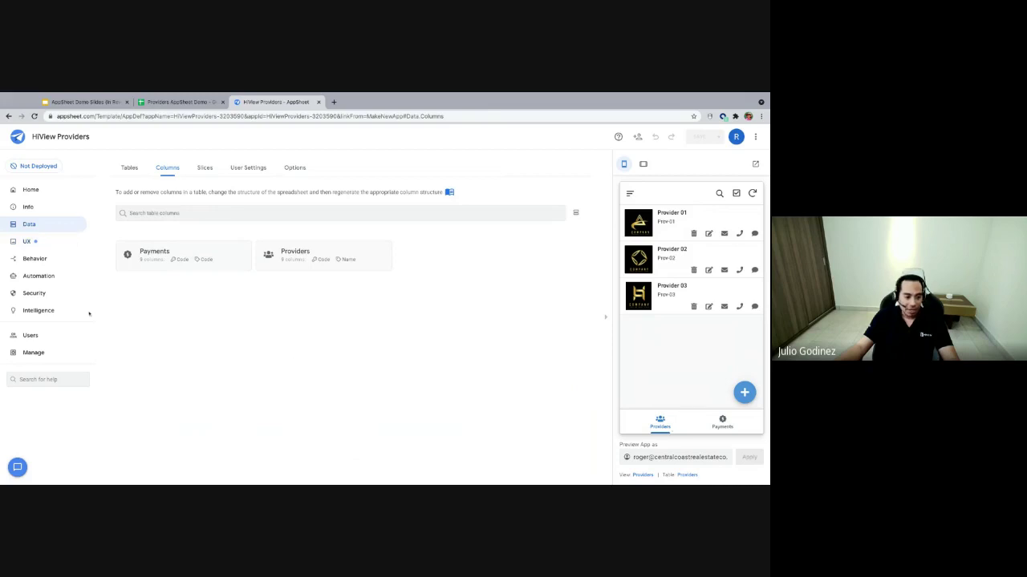
{"action": "left_click", "coordinate": [32, 334]}
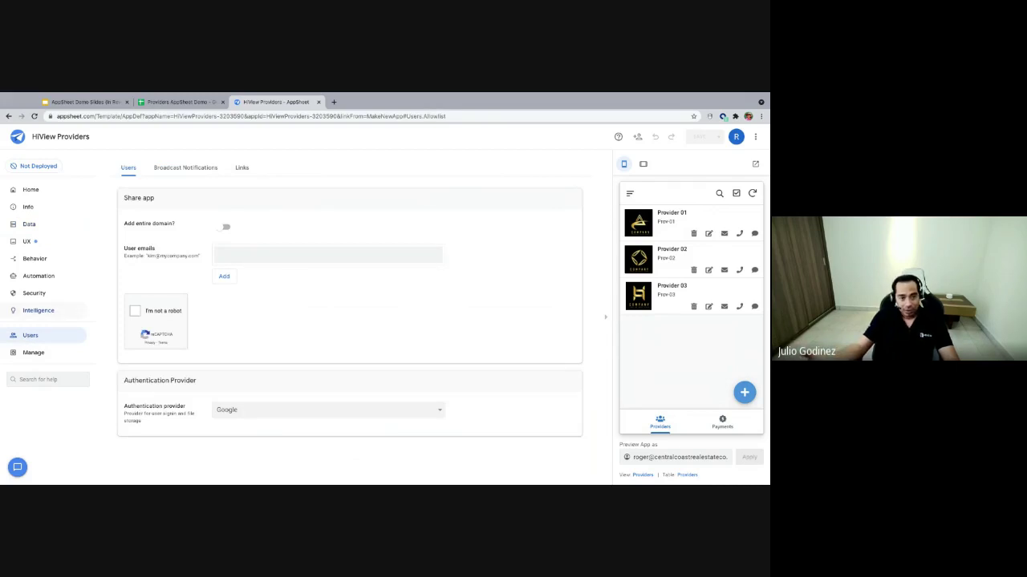
- Copy the app's browser link from the sharing links and open the app in a new browser tab
{"action": "left_click", "coordinate": [228, 255]}
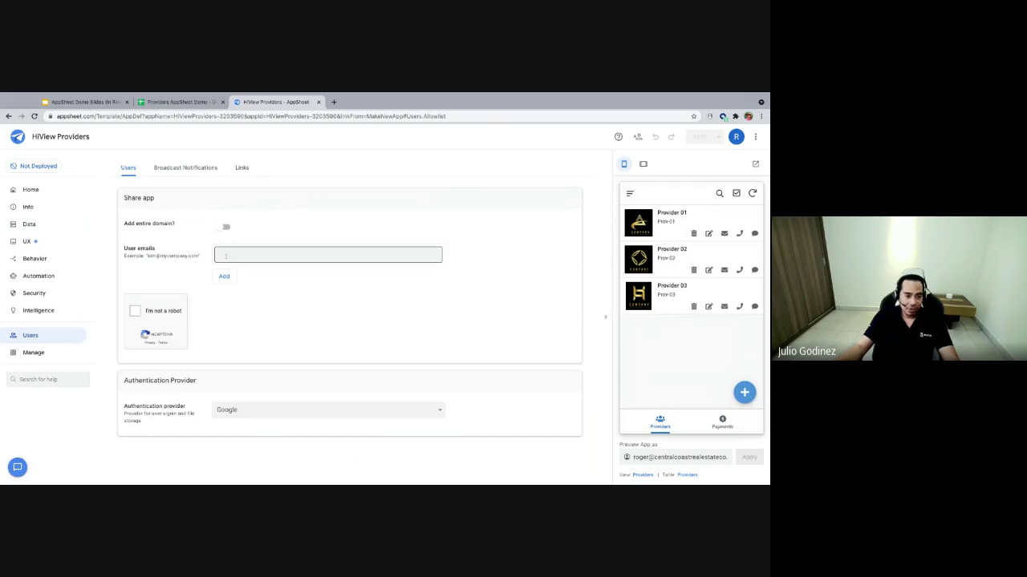
{"action": "left_click", "coordinate": [241, 168]}
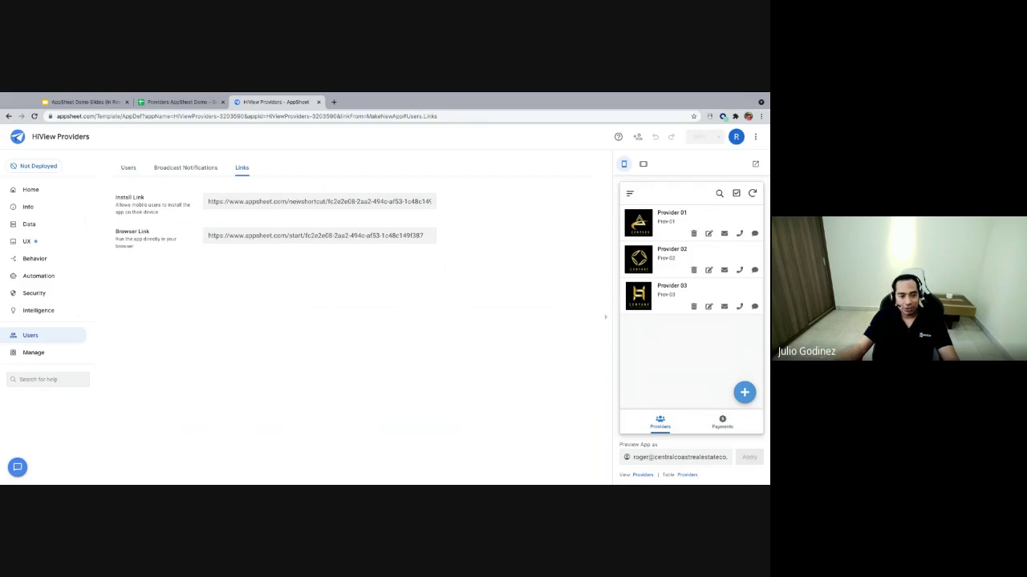
{"action": "left_click", "coordinate": [315, 235]}
{"action": "key", "text": "ctrl+c"}
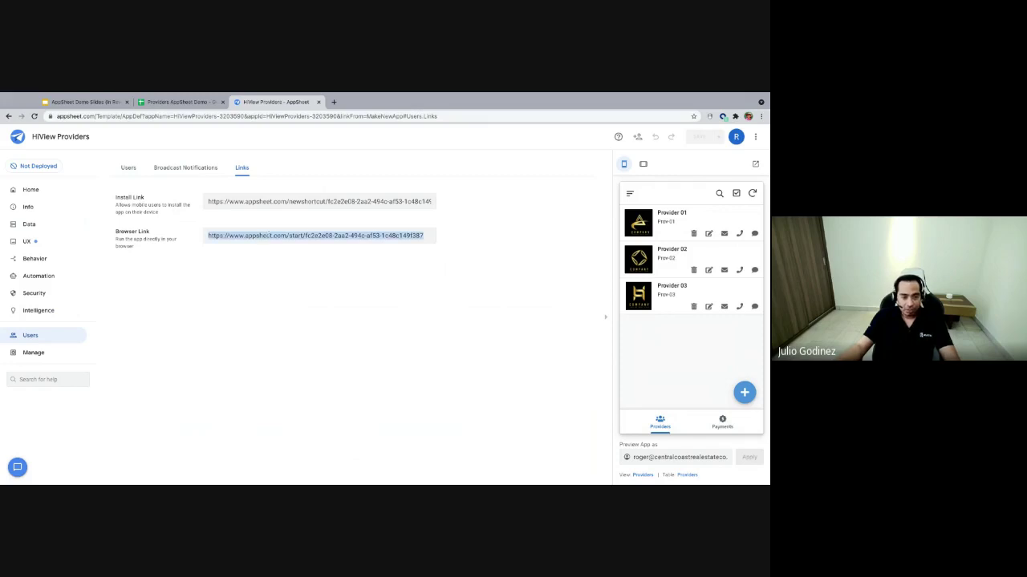
{"action": "key", "text": "ctrl+t"}
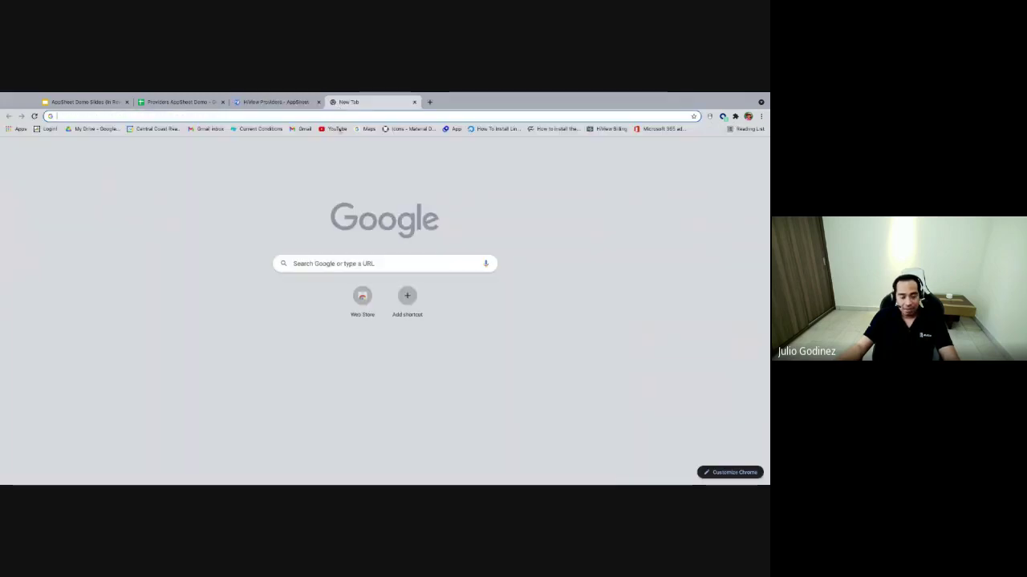
{"action": "key", "text": "ctrl+v"}
{"action": "key", "text": "Return"}
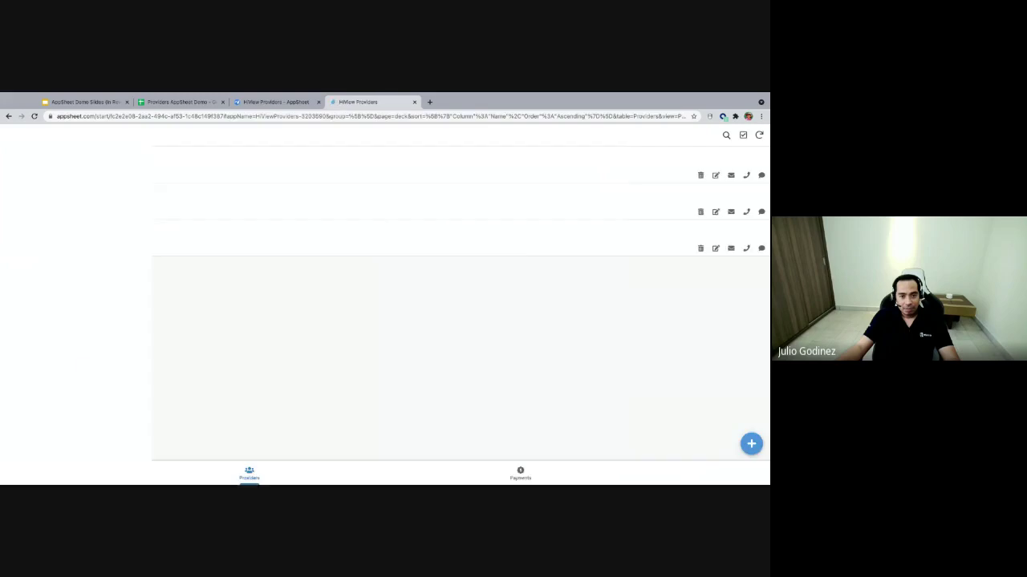
- Check the Payments and Providers views in the browser version of the app, ending on Payments
{"action": "left_click", "coordinate": [520, 476]}
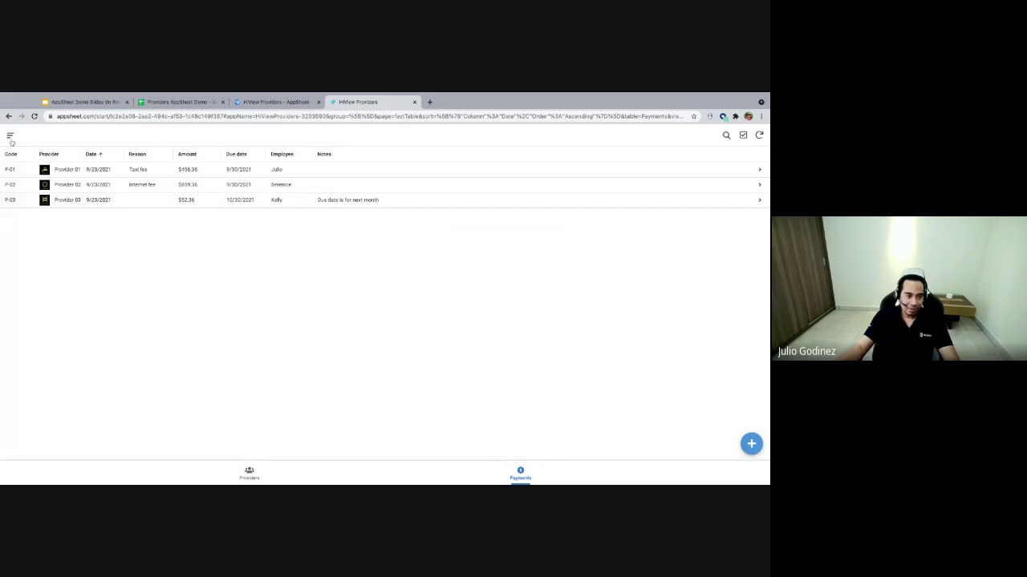
{"action": "left_click", "coordinate": [248, 474]}
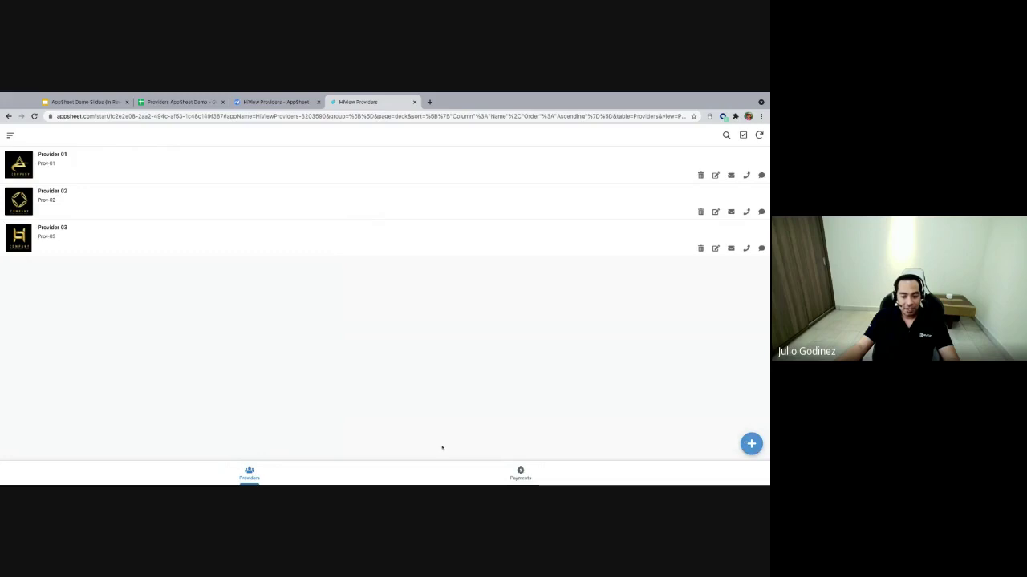
{"action": "left_click", "coordinate": [520, 473]}
- Switch to the Providers AppSheet Demo spreadsheet and highlight the provider records in A2:J9 of the Providers sheet
{"action": "left_click", "coordinate": [178, 102]}
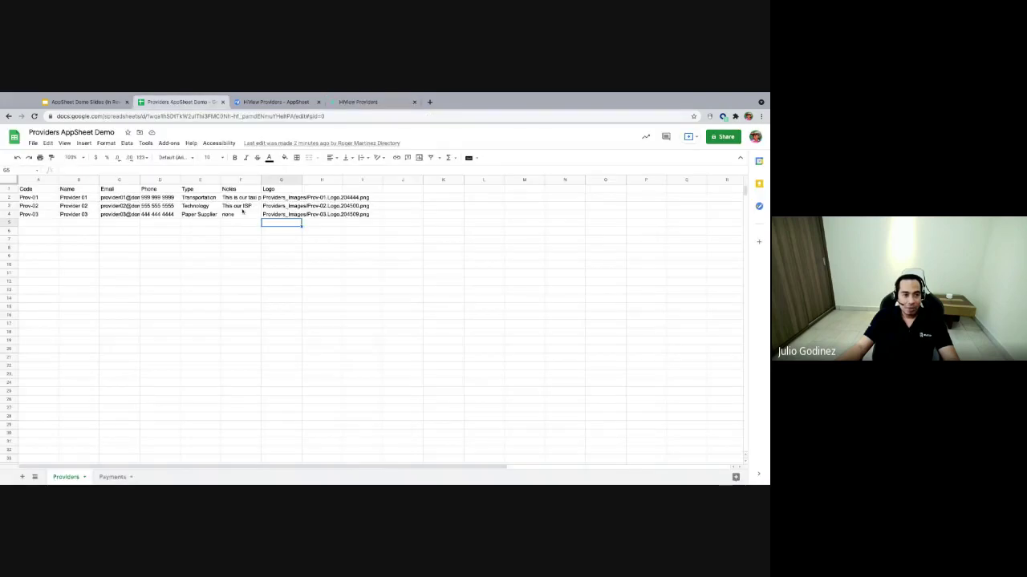
{"action": "left_click", "coordinate": [410, 257]}
{"action": "key", "text": "shift+Up"}
{"action": "key", "text": "shift+Up"}
{"action": "key", "text": "shift+Up"}
{"action": "key", "text": "shift+Up"}
{"action": "key", "text": "shift+Up"}
{"action": "key", "text": "shift+Up"}
{"action": "key", "text": "shift+Up"}
{"action": "key", "text": "shift+Left"}
{"action": "key", "text": "shift+Left"}
{"action": "key", "text": "shift+Left"}
{"action": "key", "text": "shift+Left"}
{"action": "key", "text": "shift+Left"}
{"action": "key", "text": "shift+Left"}
{"action": "key", "text": "shift+Left"}
{"action": "key", "text": "shift+Left"}
{"action": "key", "text": "shift+Left"}
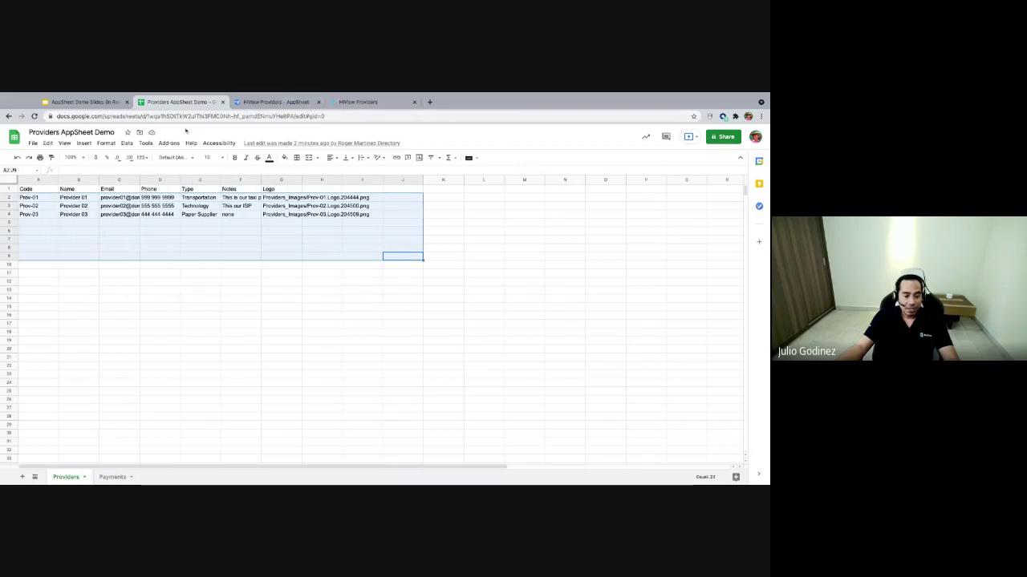
- Highlight the payment data in A1:I7 of the Payments sheet
{"action": "left_click", "coordinate": [114, 479]}
{"action": "left_click", "coordinate": [364, 239]}
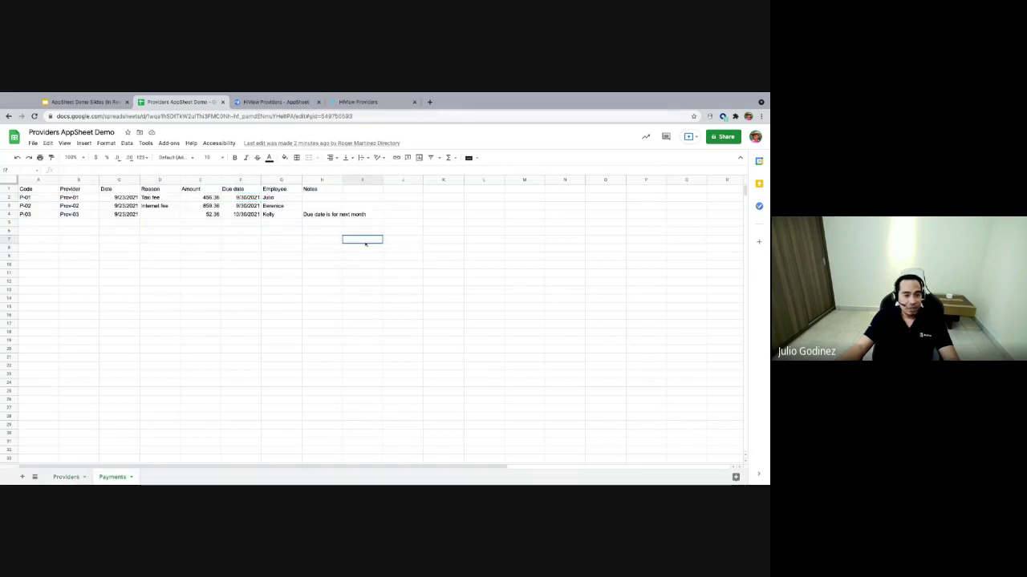
{"action": "key", "text": "shift+Up"}
{"action": "key", "text": "shift+Up"}
{"action": "key", "text": "shift+Up"}
{"action": "key", "text": "shift+Up"}
{"action": "key", "text": "shift+Up"}
{"action": "key", "text": "shift+Up"}
{"action": "key", "text": "shift+Left"}
{"action": "key", "text": "shift+Left"}
{"action": "key", "text": "shift+Left"}
{"action": "key", "text": "shift+Left"}
{"action": "key", "text": "shift+Left"}
{"action": "key", "text": "shift+Left"}
{"action": "key", "text": "shift+Left"}
{"action": "key", "text": "shift+Left"}
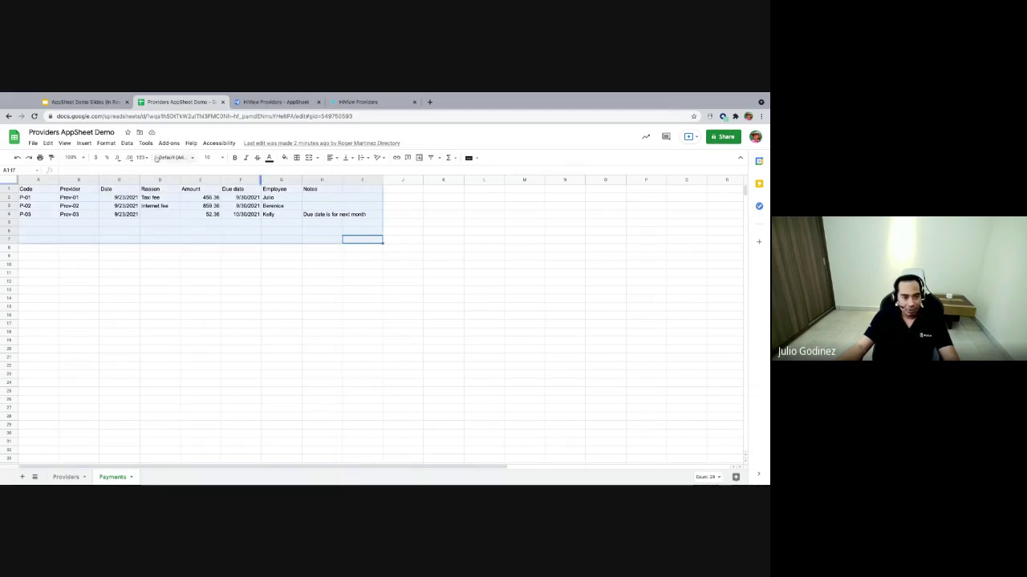
- Clear the range selection and check the Due date cells of the three payments, F2 through F4
{"action": "left_click", "coordinate": [326, 333]}
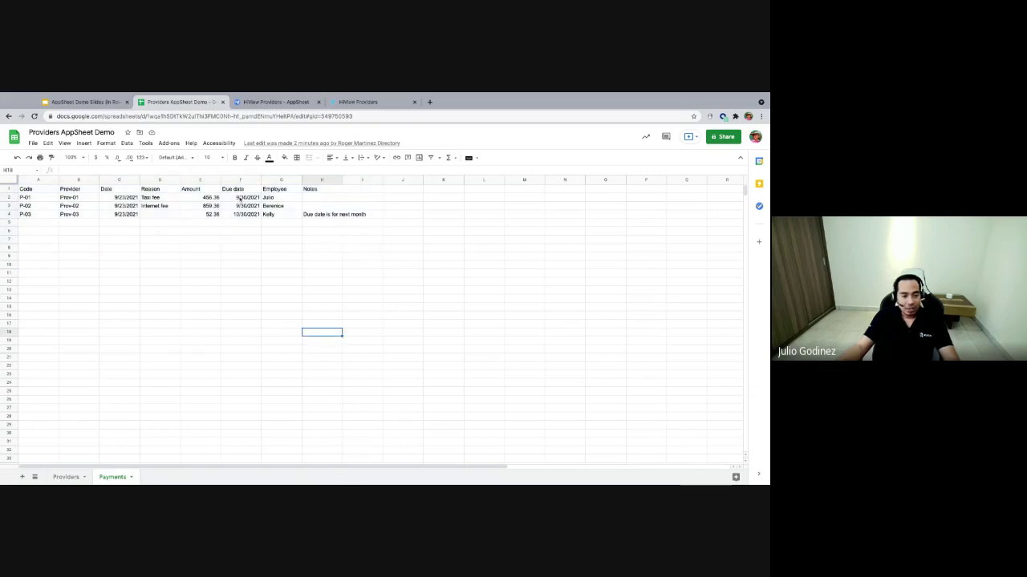
{"action": "left_click", "coordinate": [240, 199]}
{"action": "left_click", "coordinate": [239, 206]}
{"action": "left_click", "coordinate": [238, 216]}
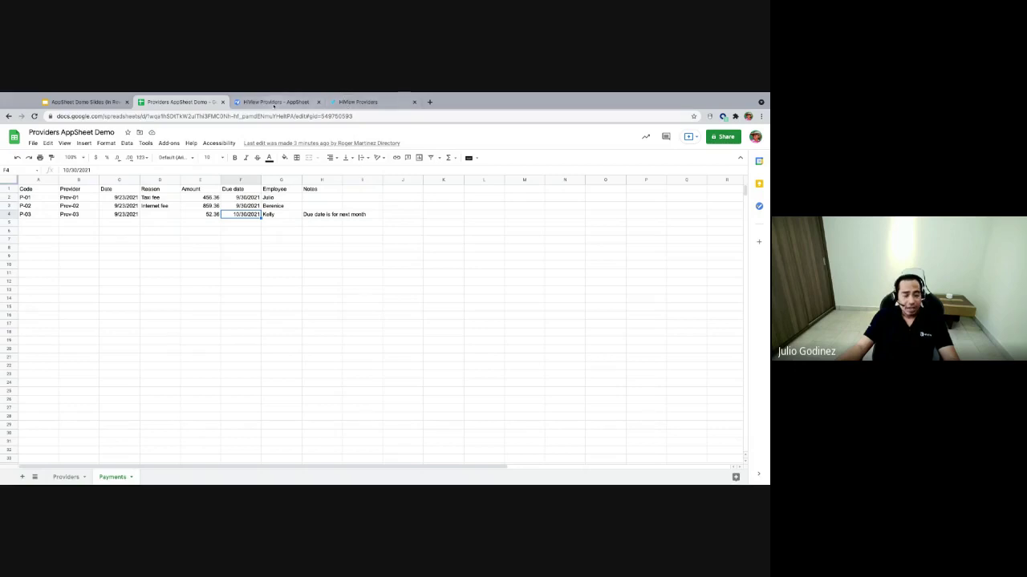
- Switch back to the AppSheet editor and review the user sharing settings, glancing at the Payments spreadsheet in between
{"action": "left_click", "coordinate": [273, 103]}
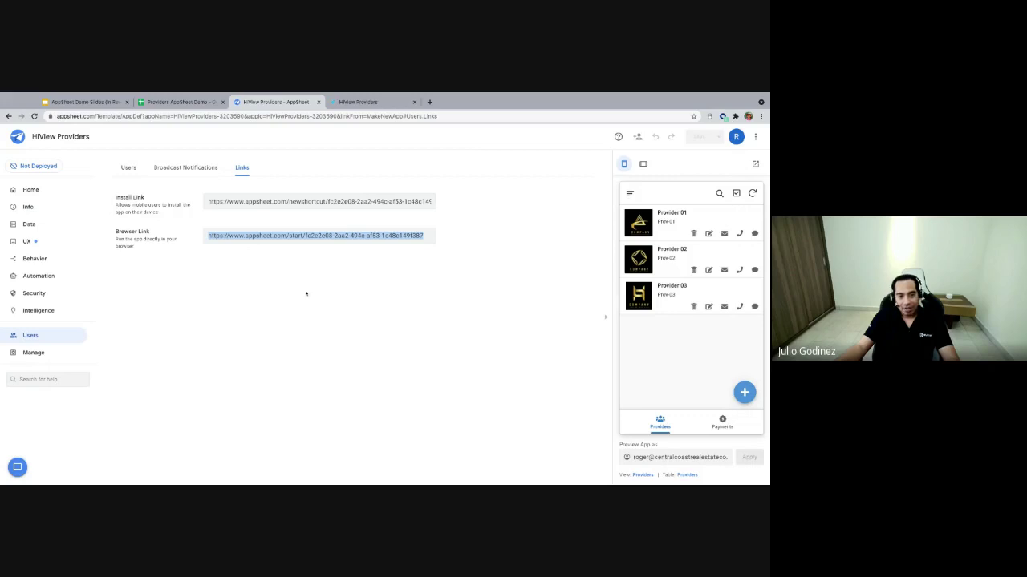
{"action": "left_click", "coordinate": [132, 170]}
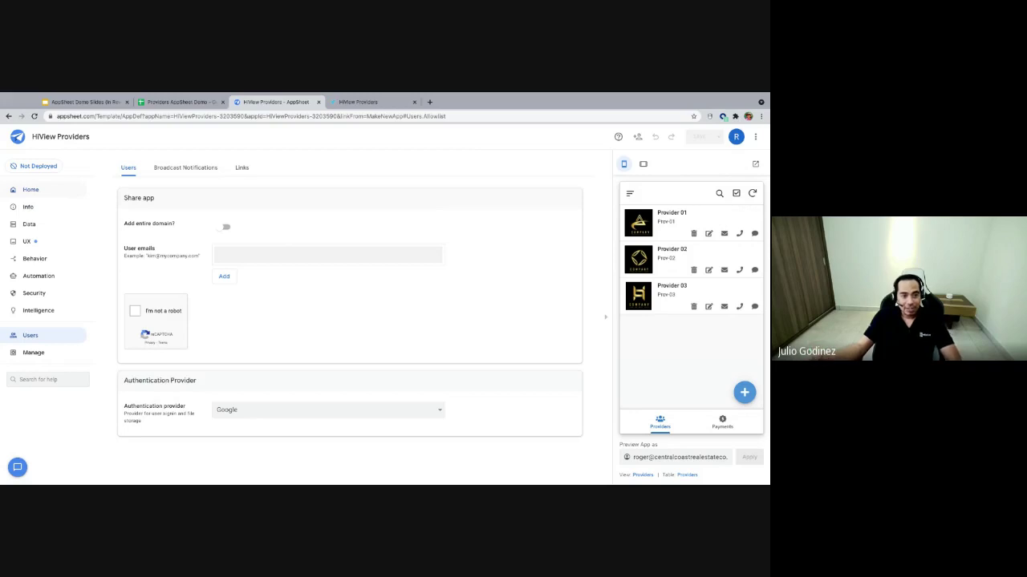
{"action": "left_click", "coordinate": [162, 102]}
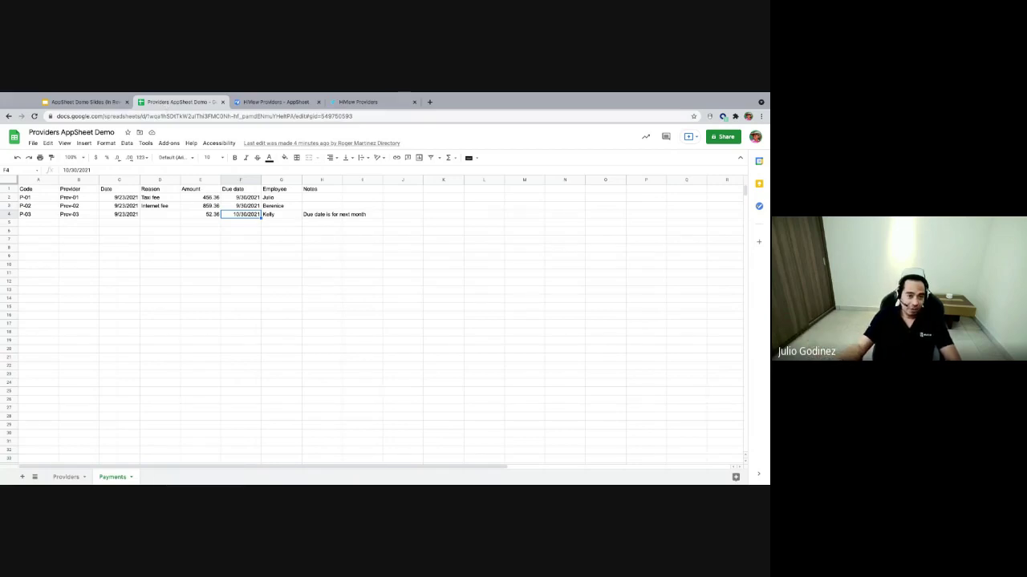
{"action": "left_click", "coordinate": [263, 105]}
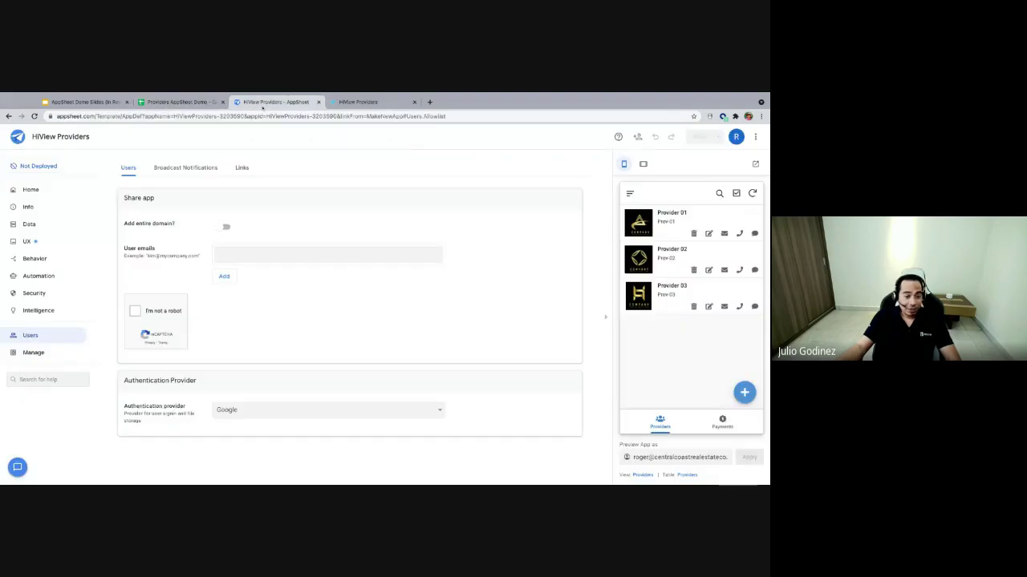
{"action": "left_click", "coordinate": [294, 253]}
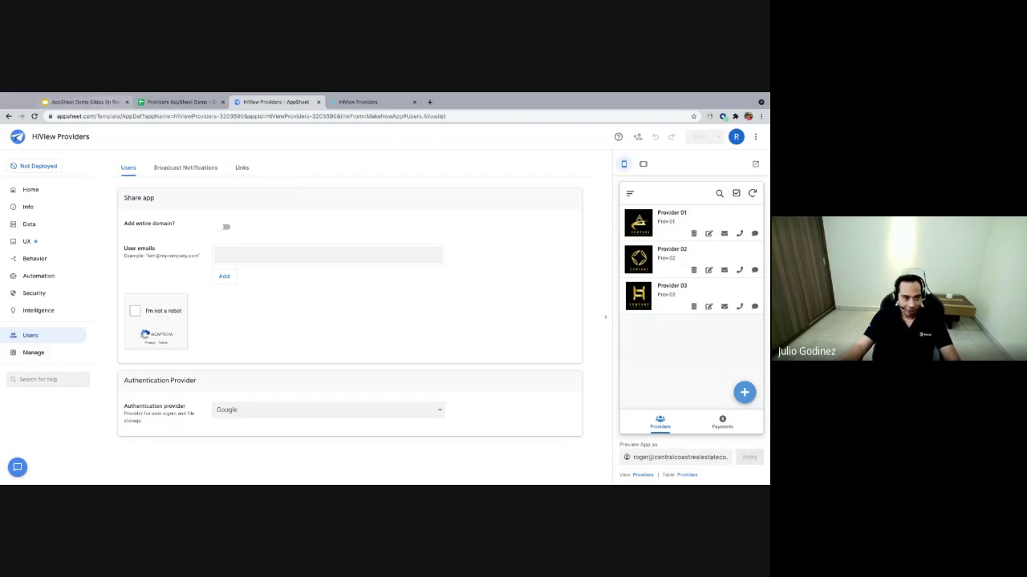
- Switch to the AppSheet Demo Slides presentation, start presenting from the Demo slide and advance to the Q&A slide
{"action": "left_click", "coordinate": [85, 102]}
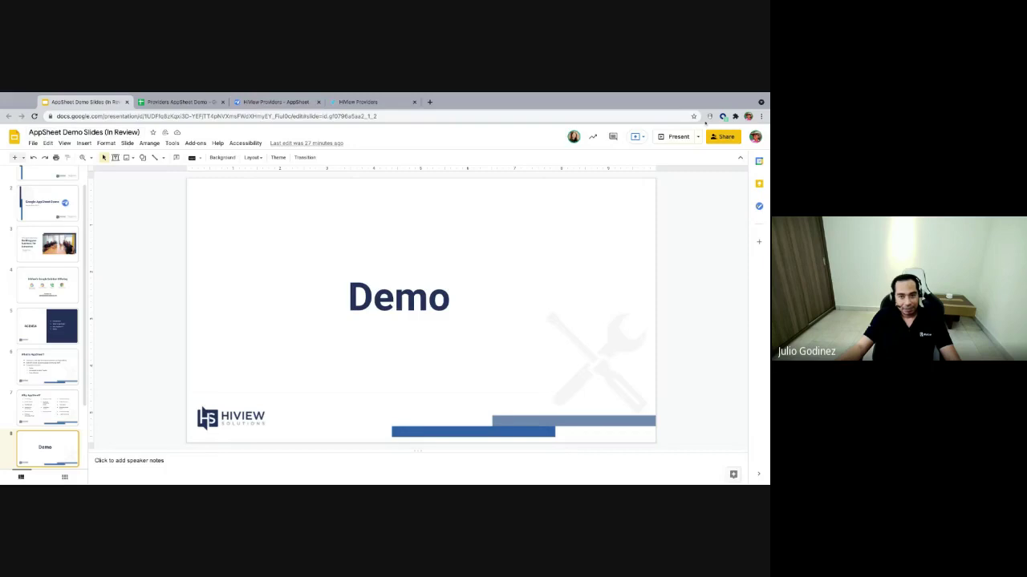
{"action": "left_click", "coordinate": [677, 136]}
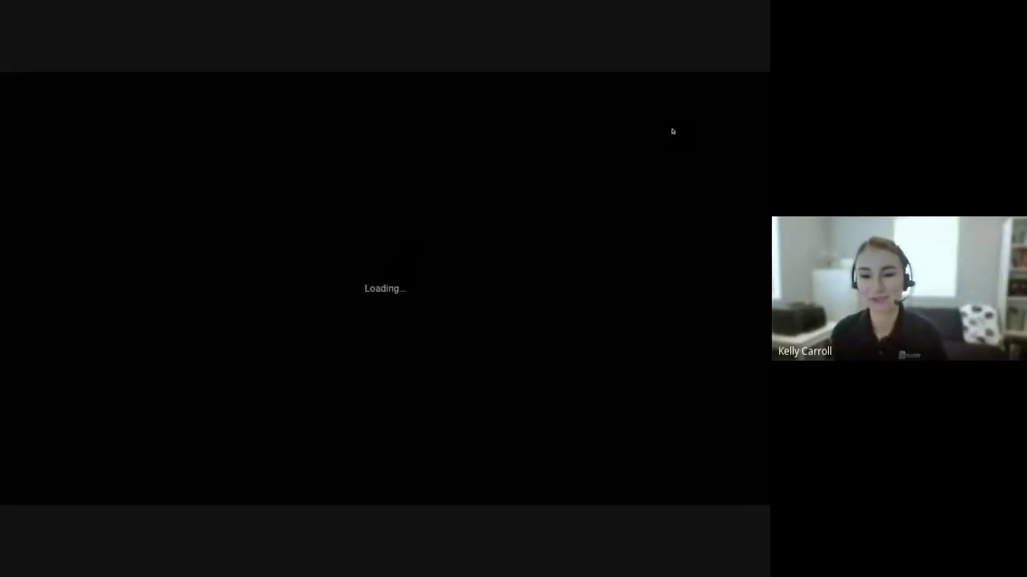
{"action": "key", "text": "Right"}
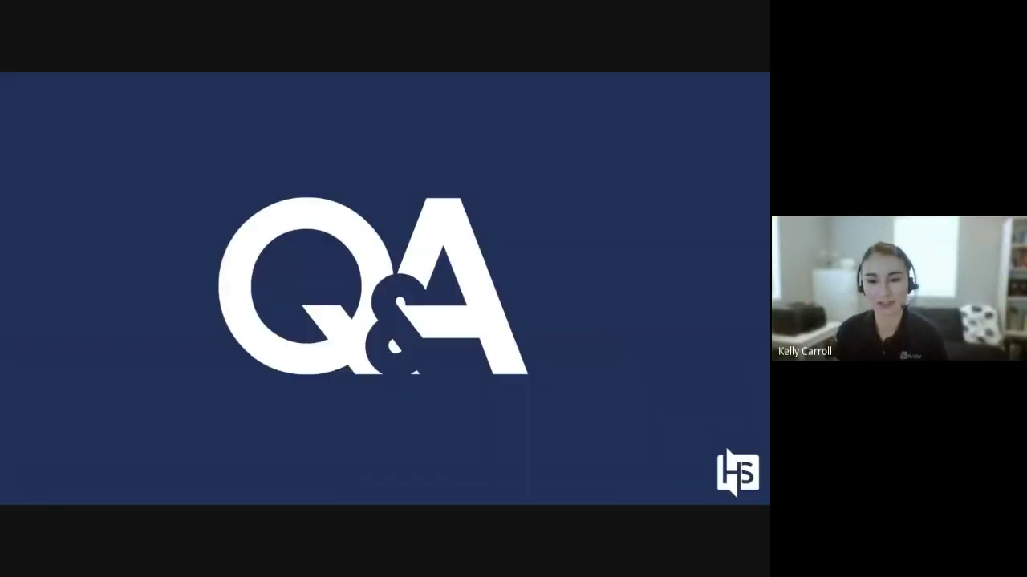